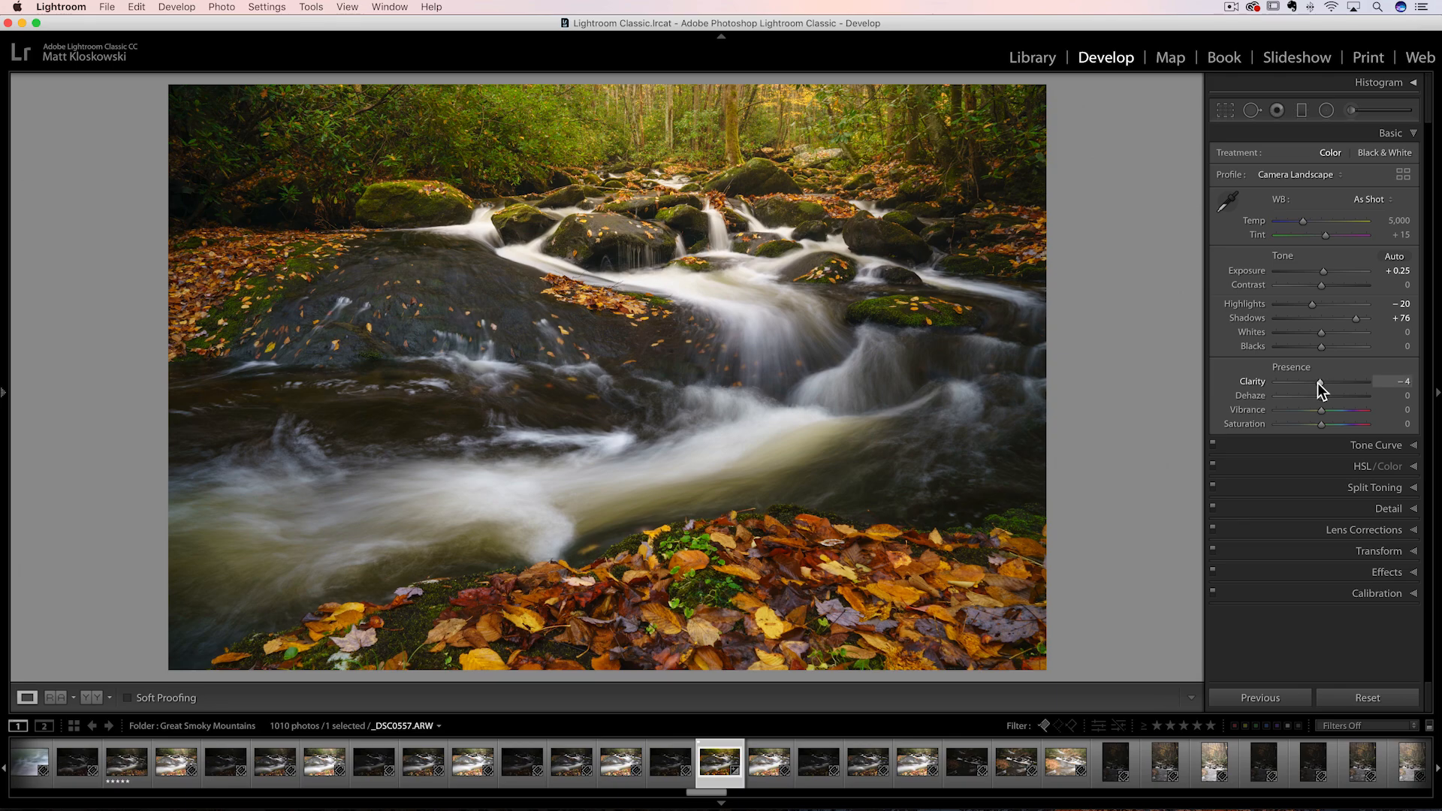
- Try the global Clarity at +100 and -100 on the whole stream photo, and reset it to 0
{"action": "left_click_drag", "start_coordinate": [1318, 383], "coordinate": [1371, 388]}
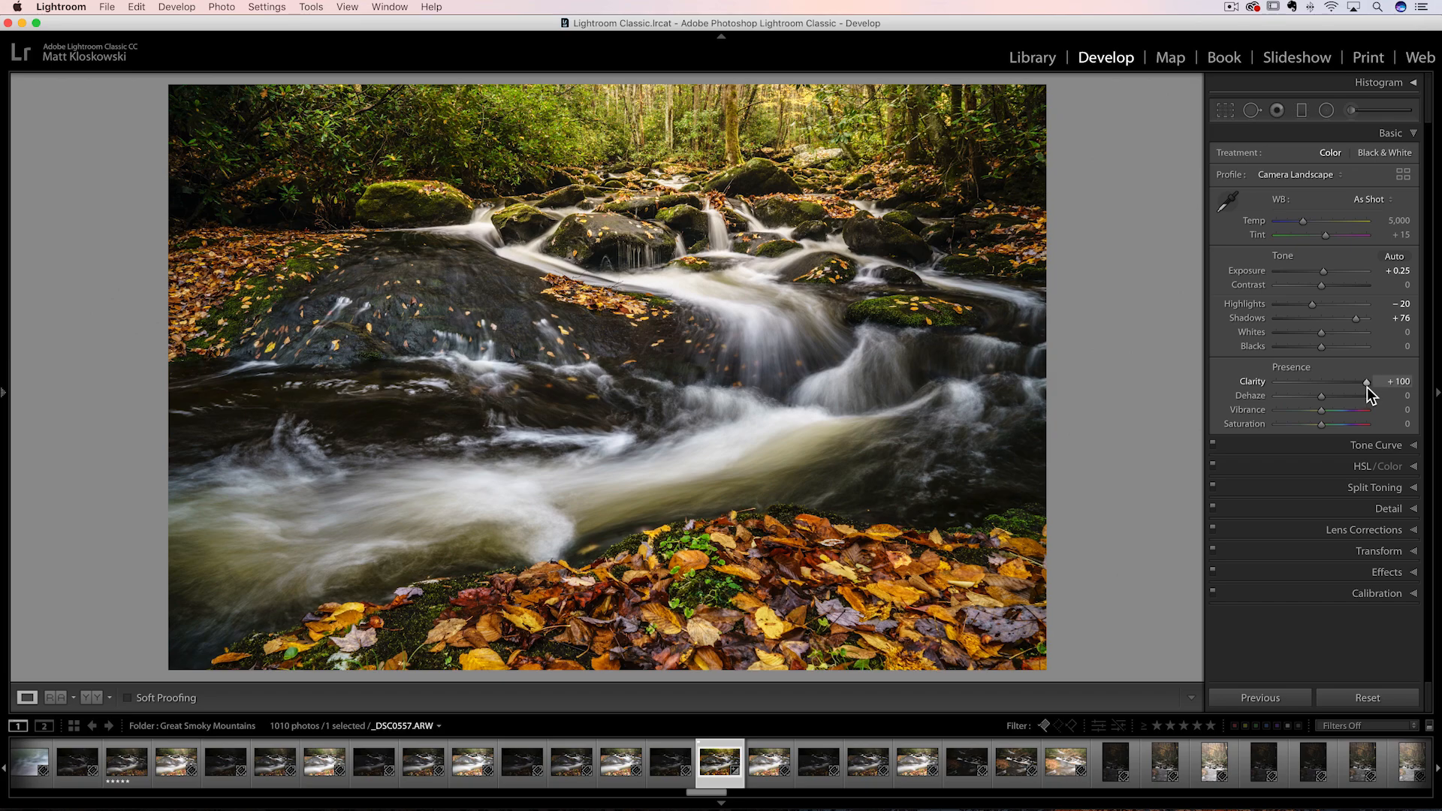
{"action": "left_click_drag", "start_coordinate": [1368, 388], "coordinate": [1319, 387]}
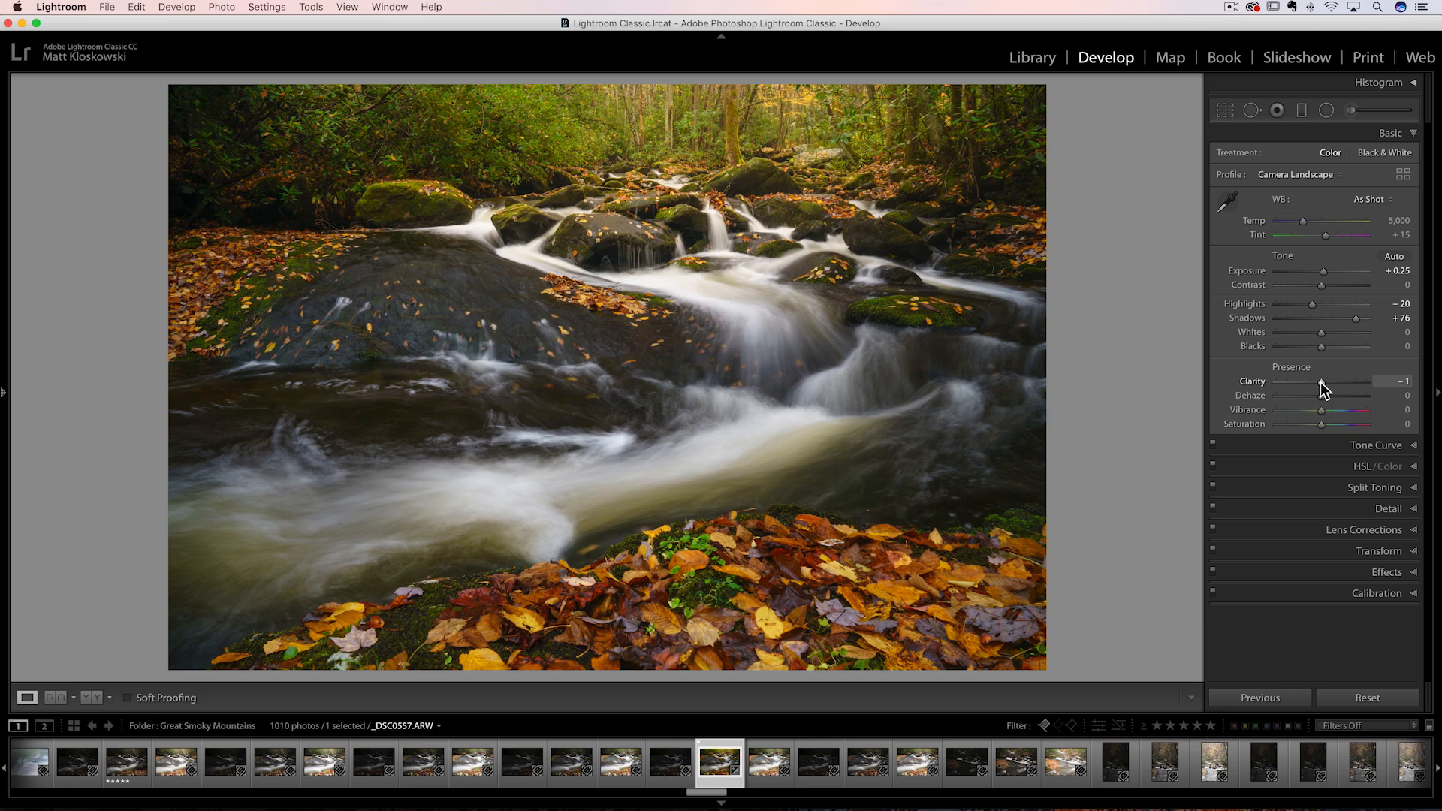
{"action": "mouse_move", "coordinate": [1320, 382]}
{"action": "left_mouse_down"}
{"action": "mouse_move", "coordinate": [1257, 381]}
{"action": "mouse_move", "coordinate": [1319, 381]}
{"action": "mouse_move", "coordinate": [1278, 382]}
{"action": "mouse_move", "coordinate": [1296, 381]}
{"action": "left_mouse_up"}
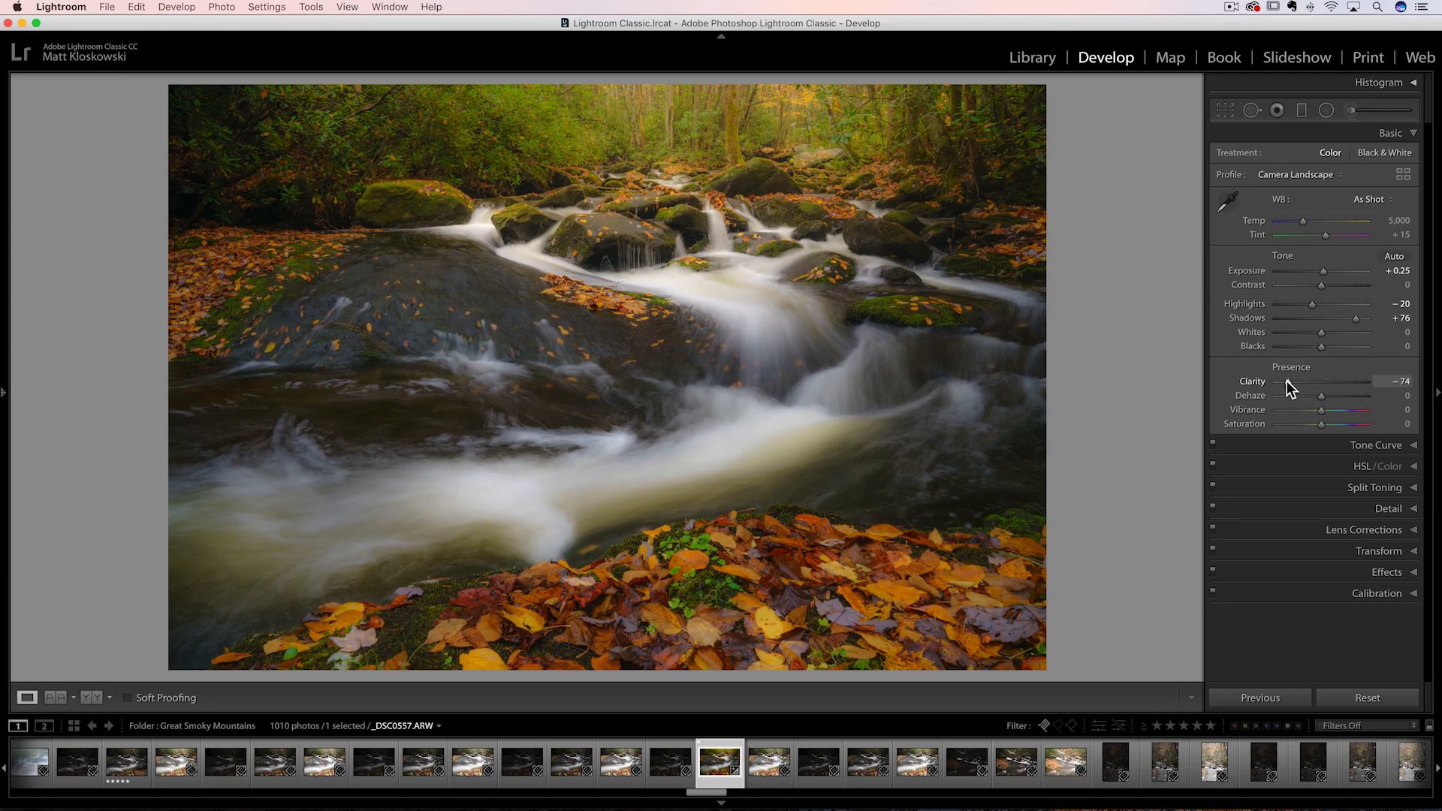
{"action": "left_click_drag", "start_coordinate": [1287, 381], "coordinate": [1248, 381]}
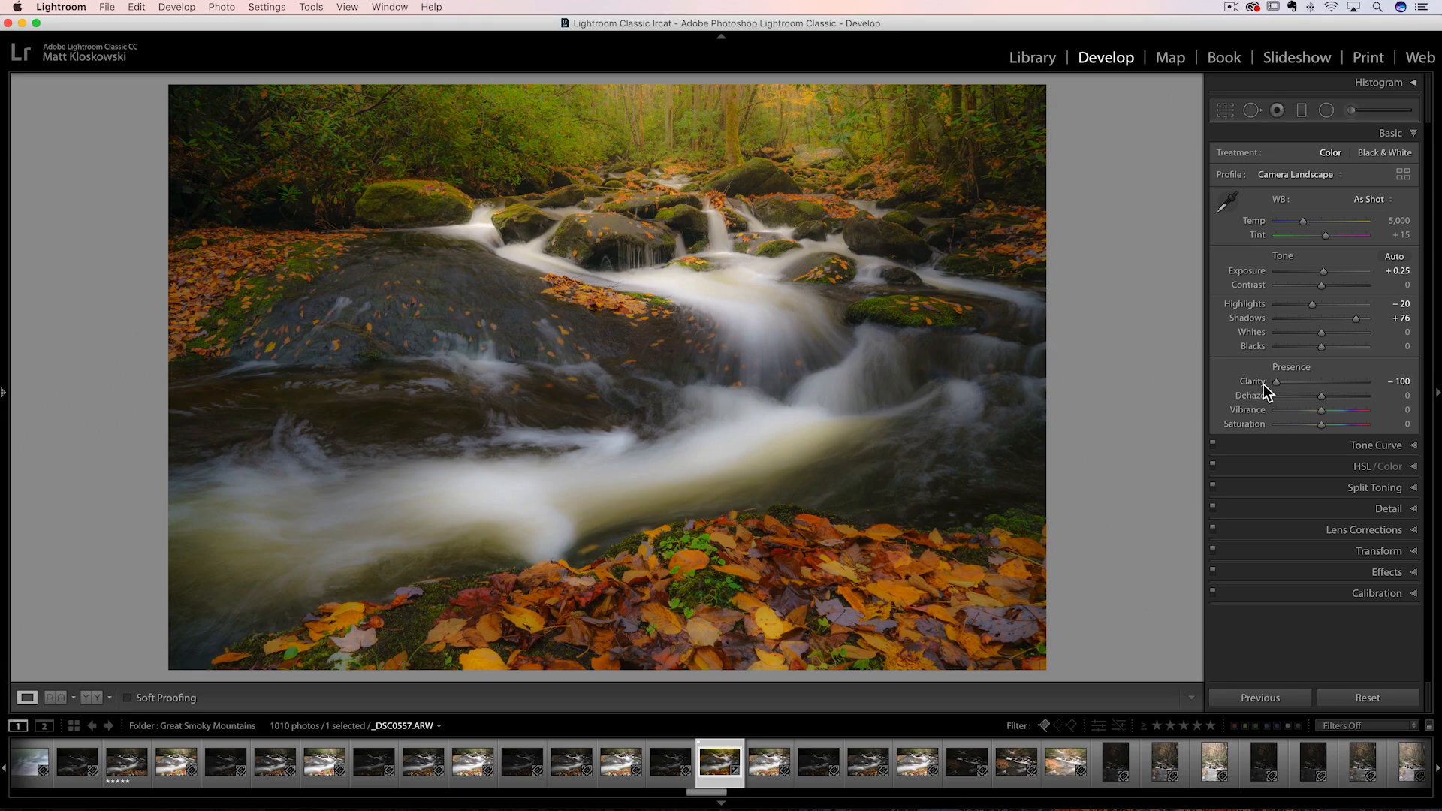
{"action": "mouse_move", "coordinate": [1290, 381]}
{"action": "left_mouse_down"}
{"action": "mouse_move", "coordinate": [1314, 382]}
{"action": "mouse_move", "coordinate": [1274, 380]}
{"action": "mouse_move", "coordinate": [1319, 380]}
{"action": "left_mouse_up"}
{"action": "double_click", "coordinate": [1255, 383]}
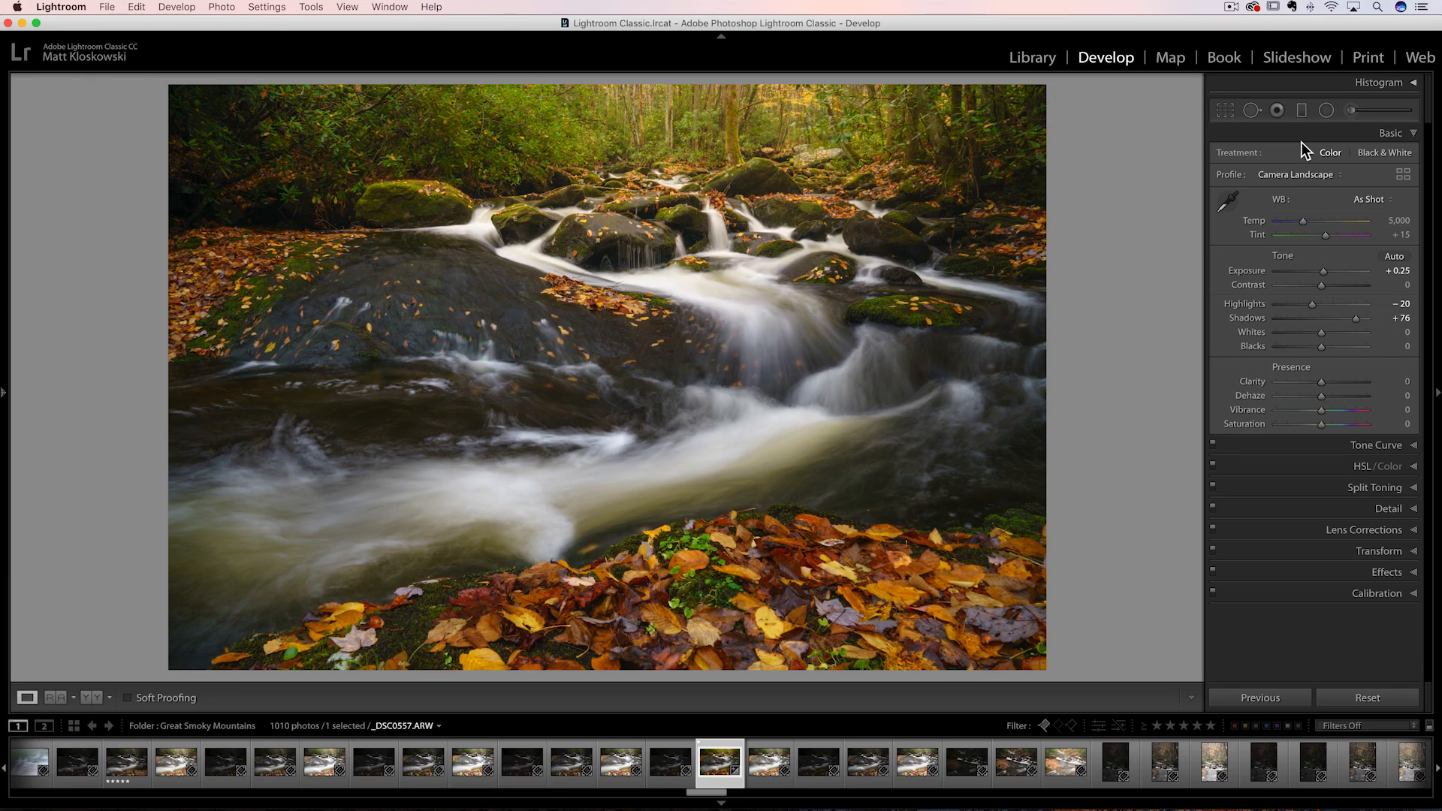
- Add a Graduated Filter with only Clarity at -100 and place it beyond the photo's right edge so it covers the entire image
{"action": "left_click", "coordinate": [1300, 110]}
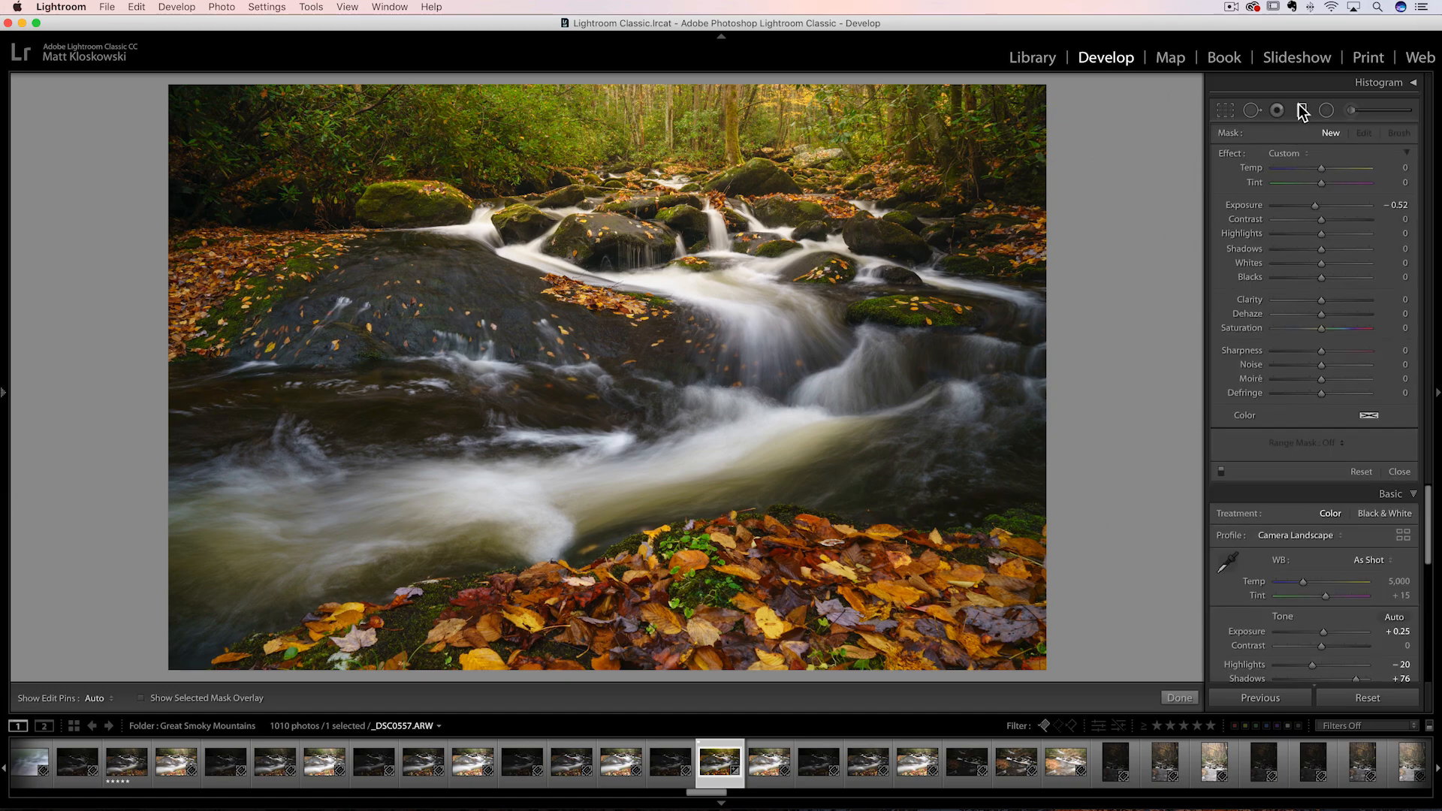
{"action": "double_click", "coordinate": [1232, 154]}
{"action": "left_click_drag", "start_coordinate": [1320, 301], "coordinate": [1265, 304]}
{"action": "left_click_drag", "start_coordinate": [676, 319], "coordinate": [751, 316]}
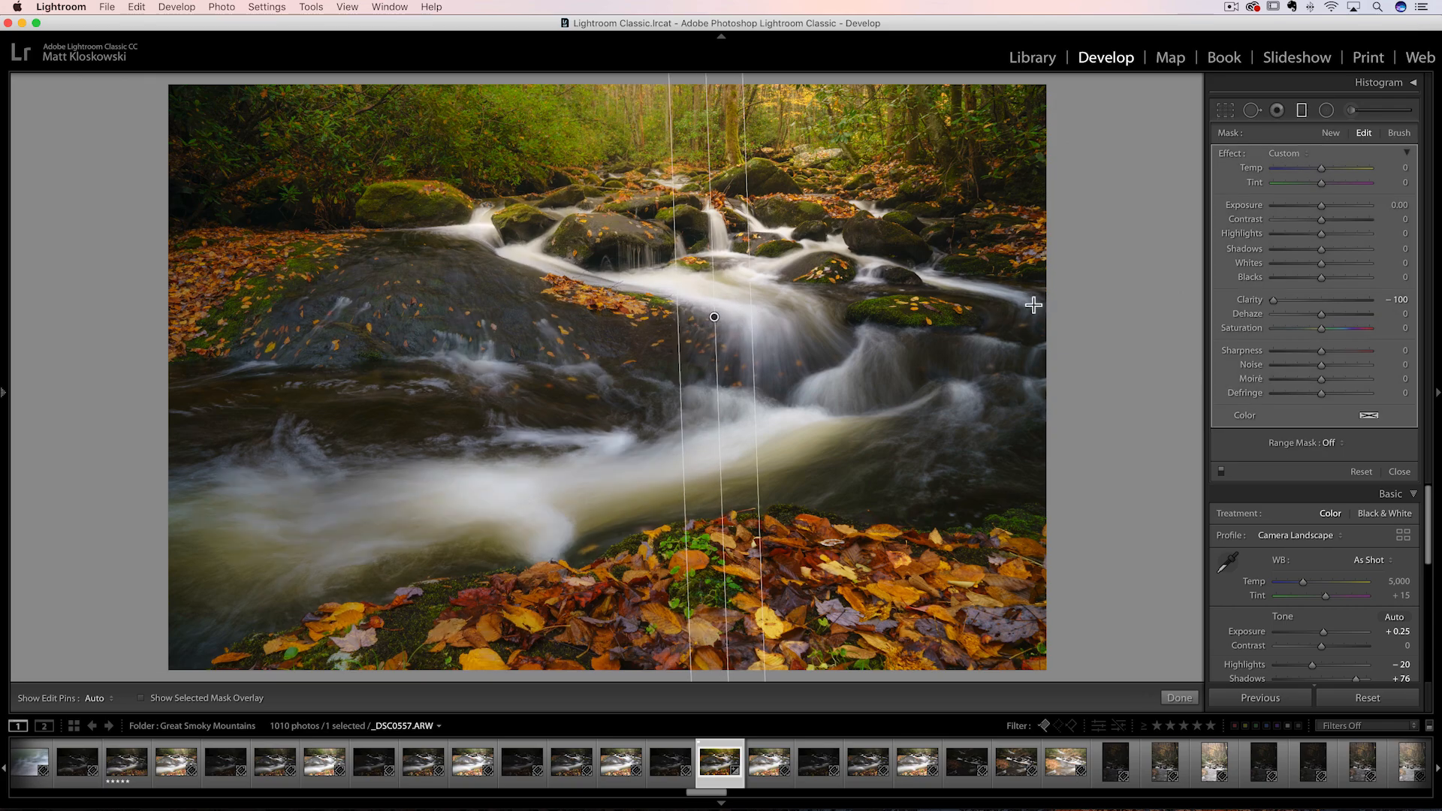
{"action": "left_click_drag", "start_coordinate": [714, 316], "coordinate": [1119, 303]}
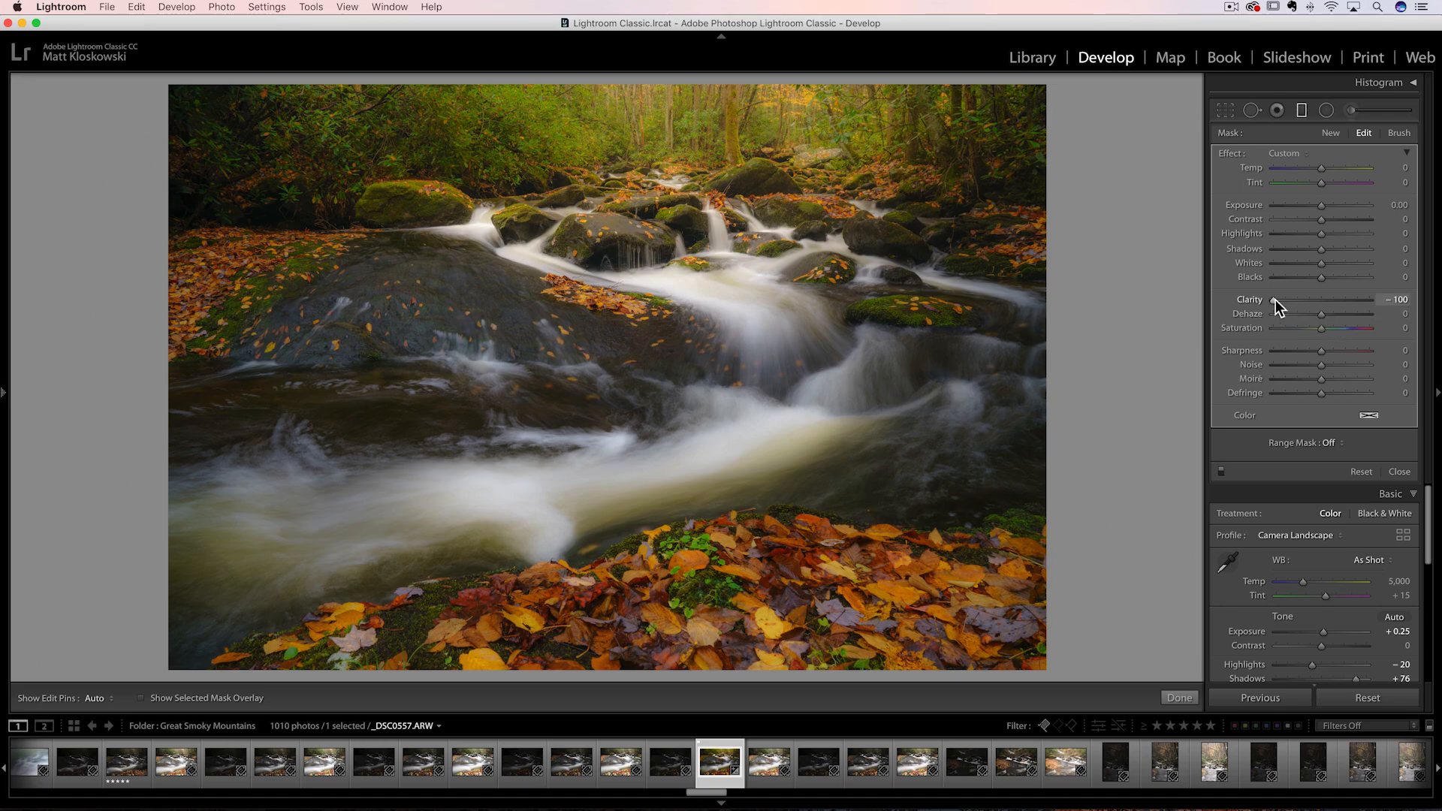
{"action": "left_click_drag", "start_coordinate": [1274, 300], "coordinate": [1250, 300]}
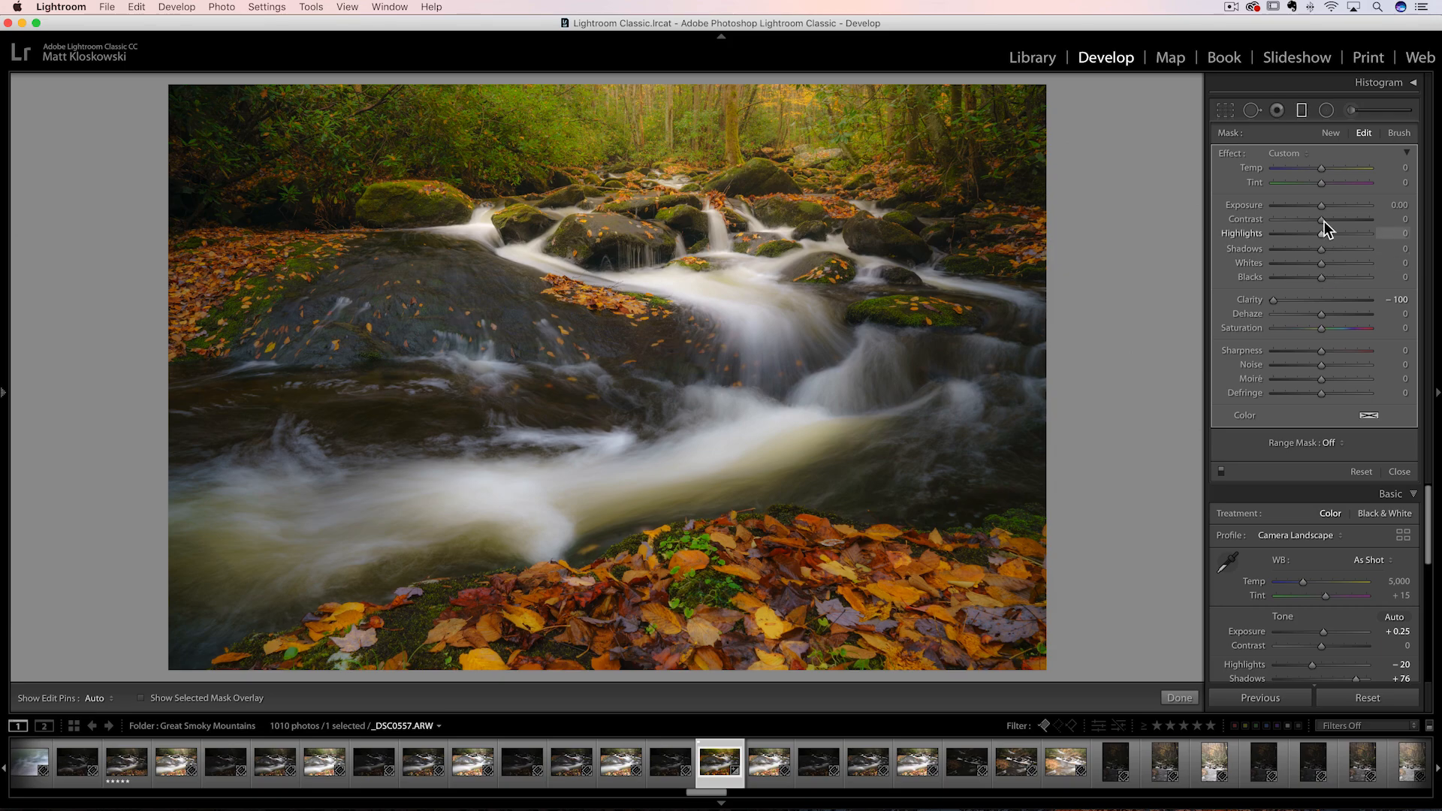
- Set the filter's tonal values to Exposure 0.26, Whites 40, Highlights -62 and Contrast 79
{"action": "left_click_drag", "start_coordinate": [1328, 208], "coordinate": [1324, 209]}
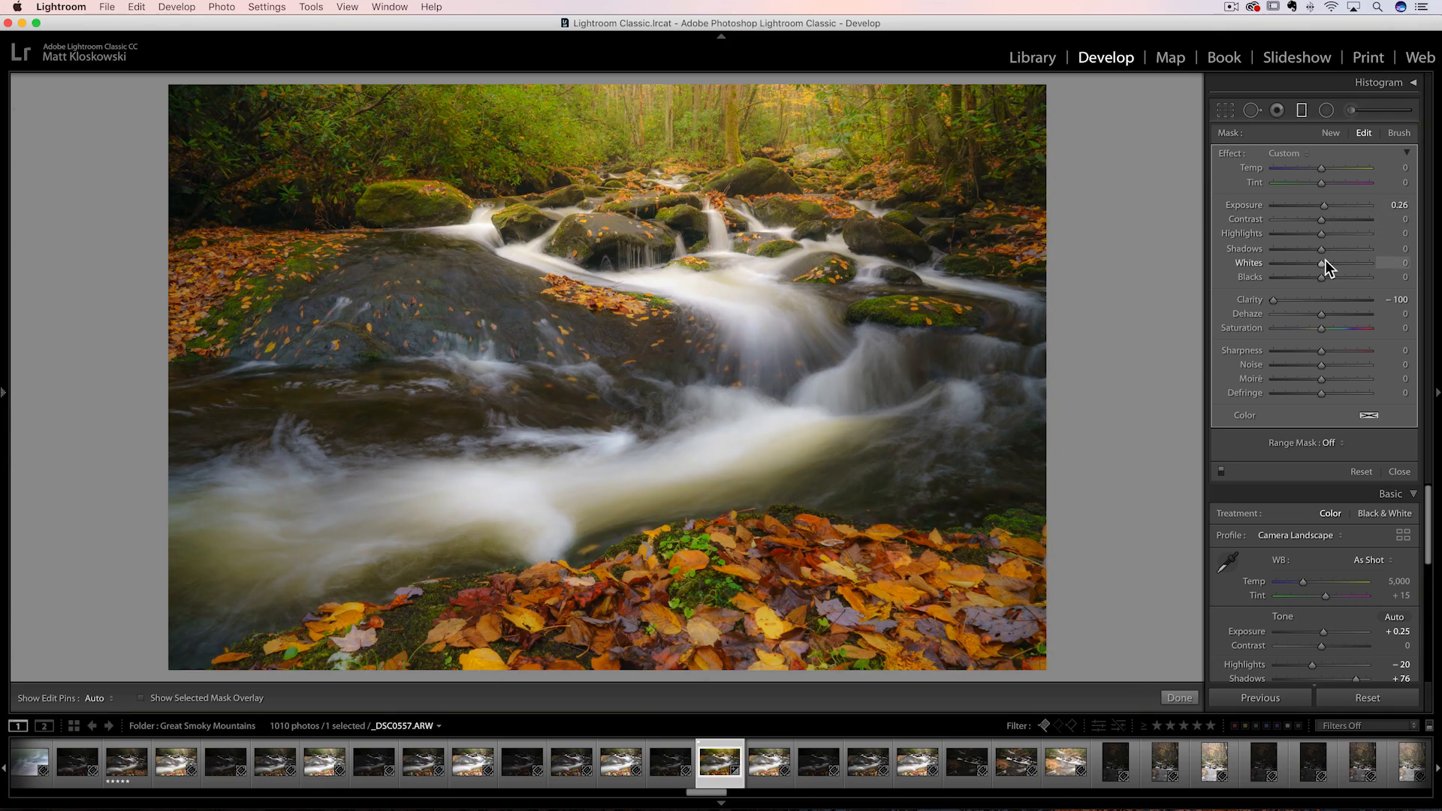
{"action": "left_click_drag", "start_coordinate": [1334, 266], "coordinate": [1345, 266]}
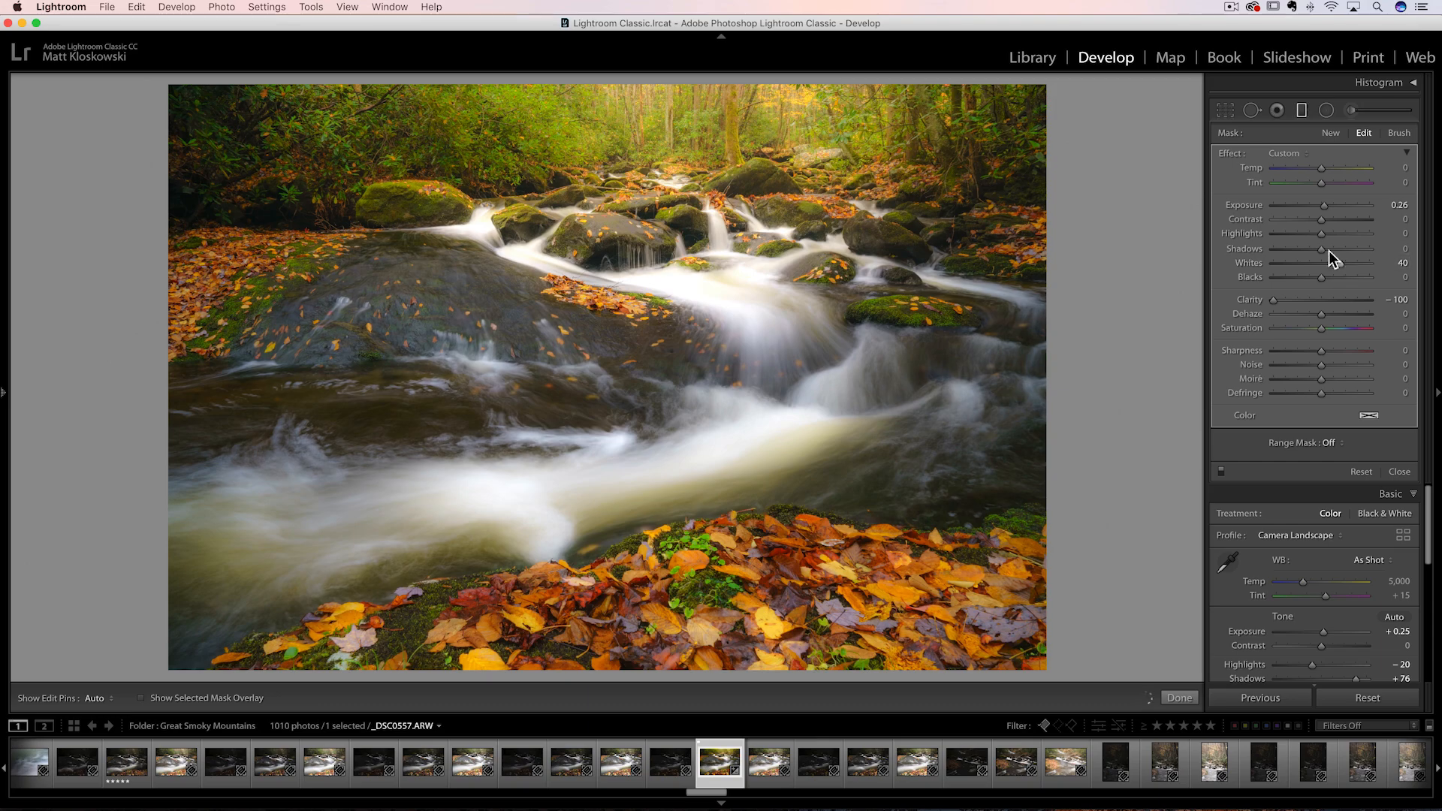
{"action": "left_click_drag", "start_coordinate": [1317, 236], "coordinate": [1286, 233]}
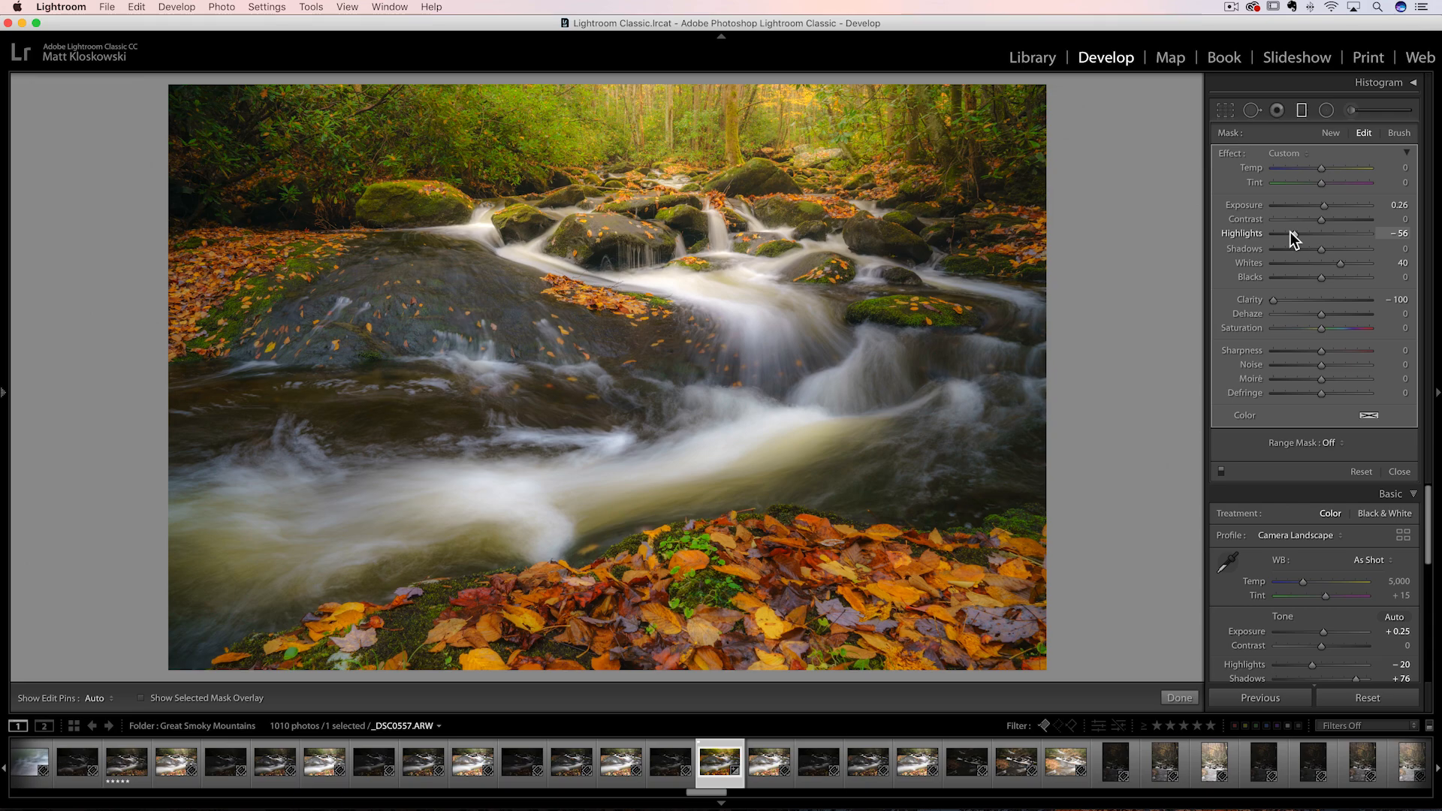
{"action": "left_click_drag", "start_coordinate": [1305, 234], "coordinate": [1292, 233]}
{"action": "left_click_drag", "start_coordinate": [1325, 219], "coordinate": [1361, 219]}
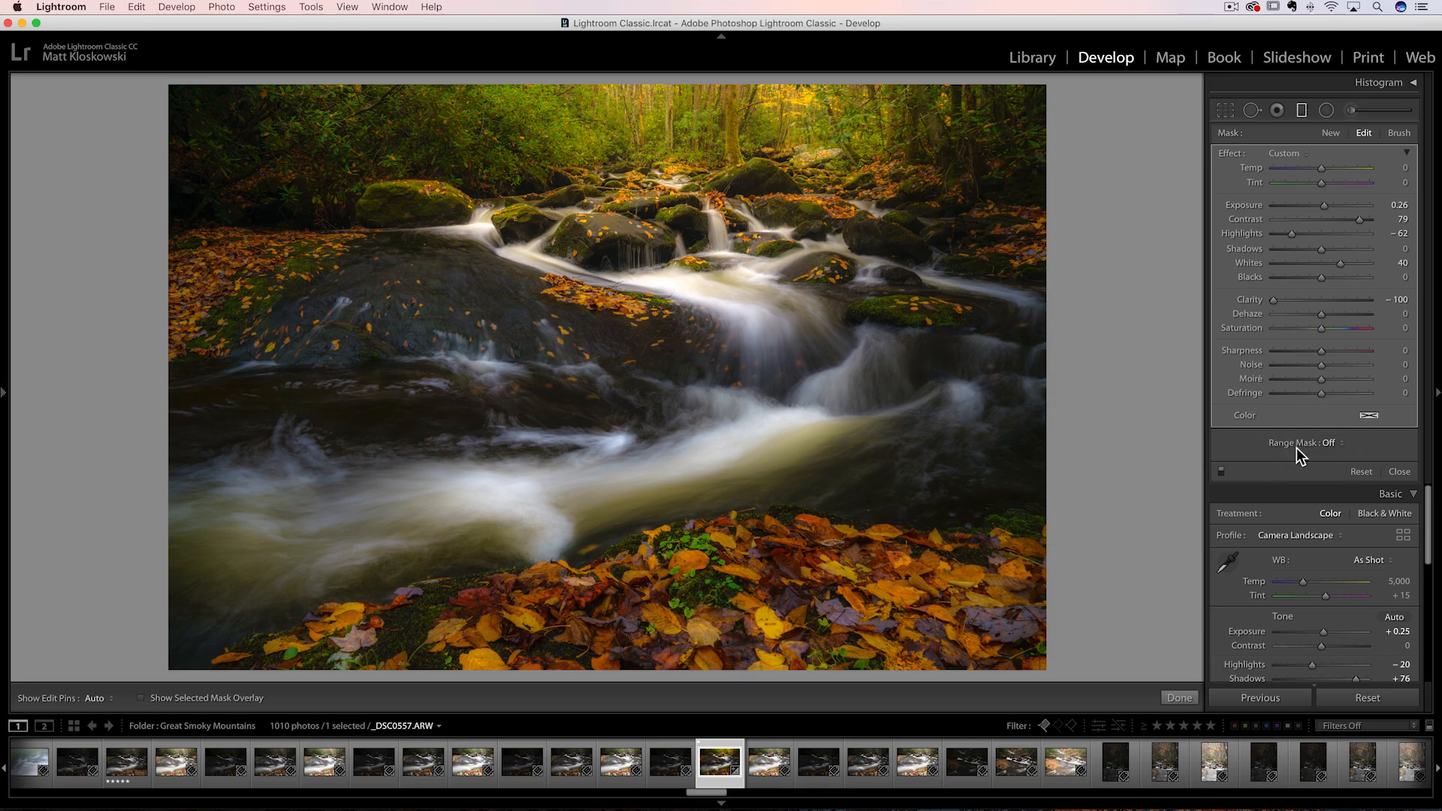
- Restrict the graduated filter with a Luminance range mask set to 28/100
{"action": "left_click", "coordinate": [1341, 443]}
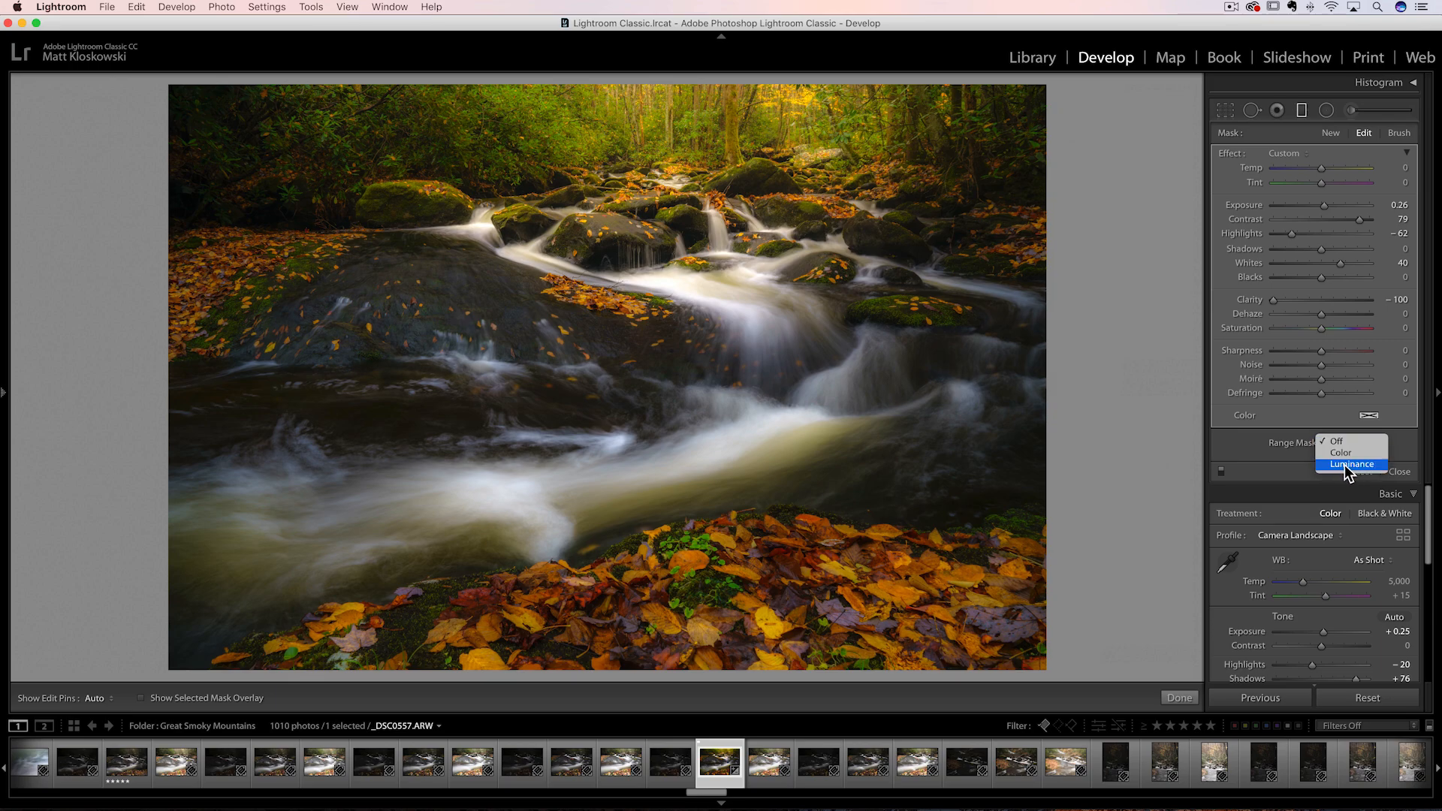
{"action": "left_click", "coordinate": [1344, 466]}
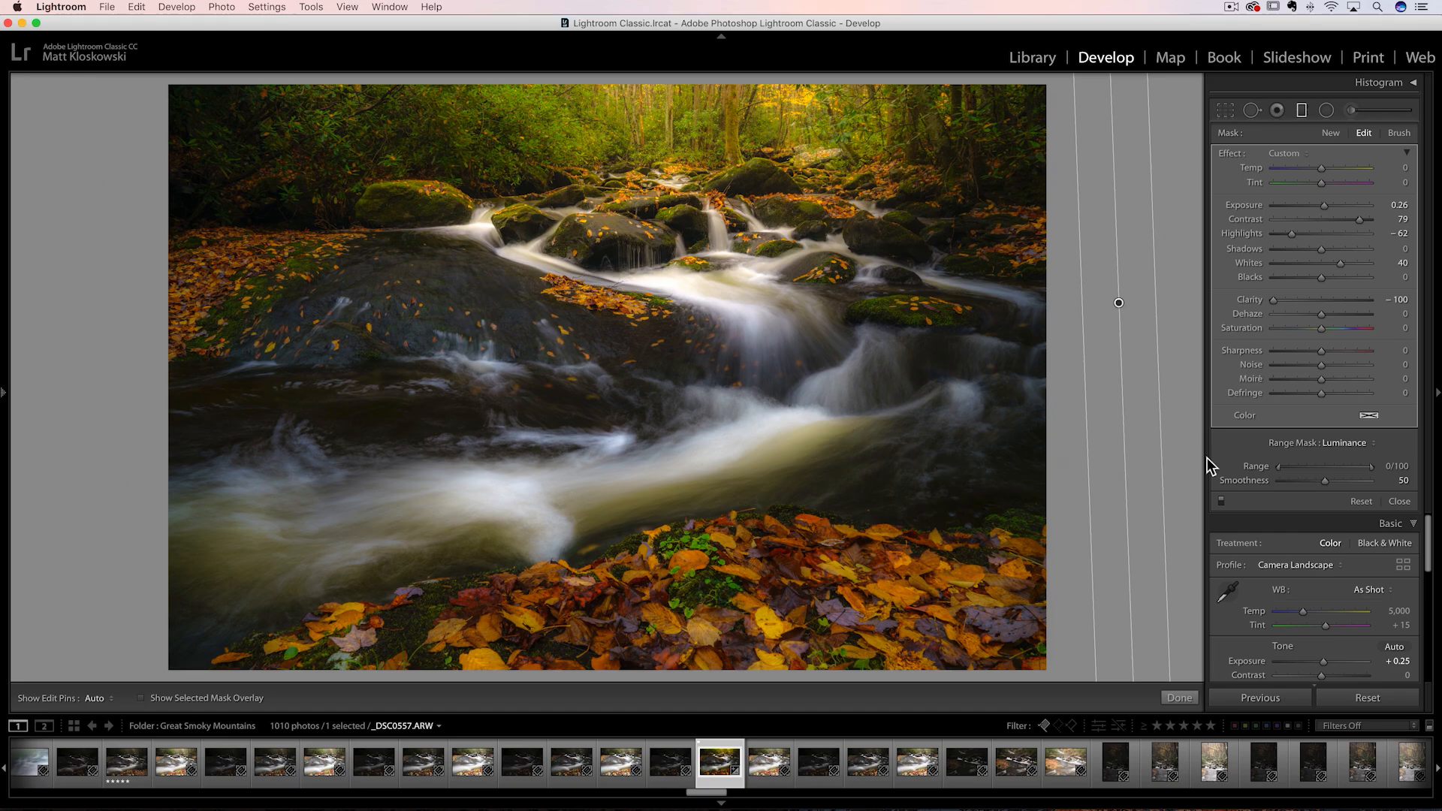
{"action": "left_click_drag", "start_coordinate": [1281, 465], "coordinate": [1306, 466]}
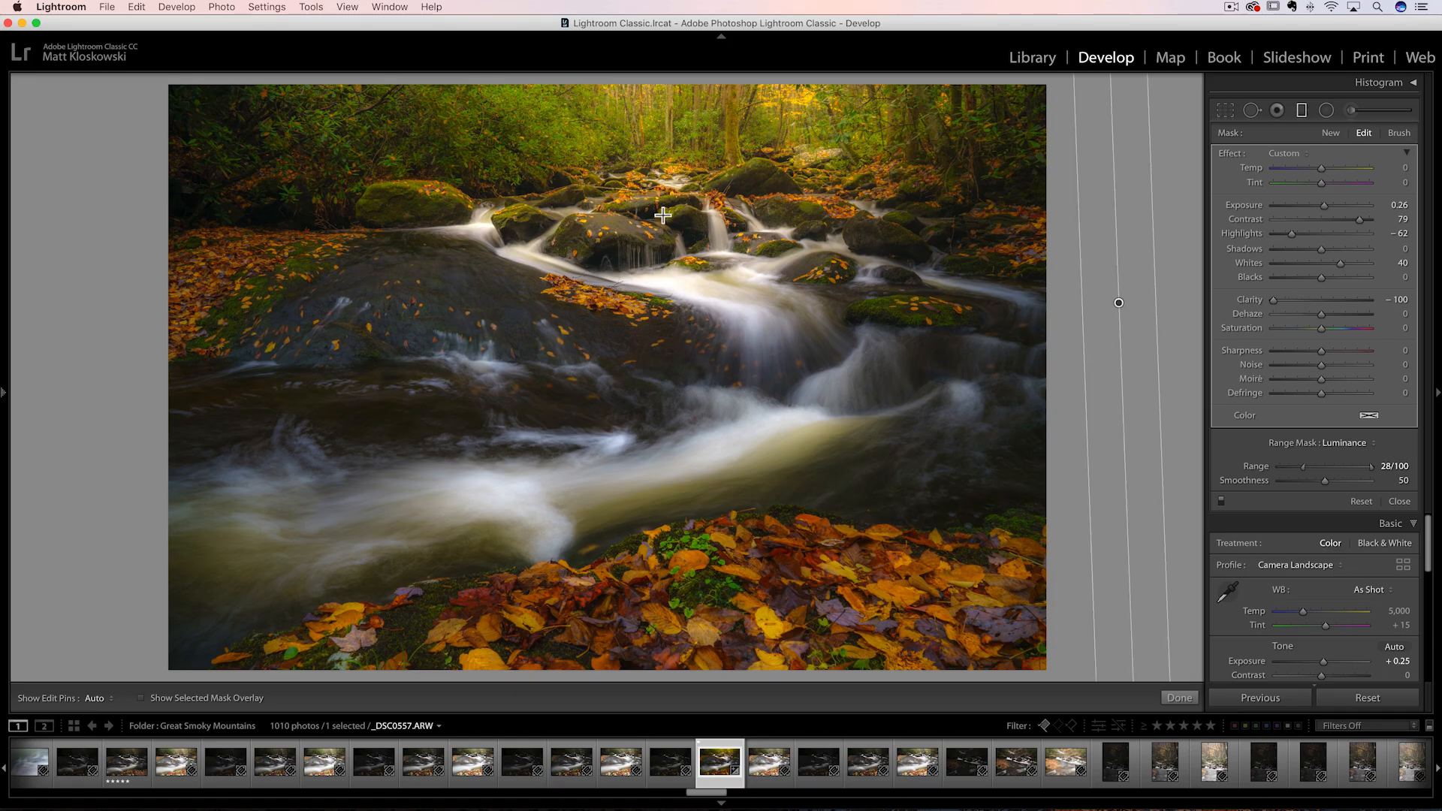
- Compare the rocks and waterfalls up close with the graduated filter on and off
{"action": "left_click", "coordinate": [692, 162]}
{"action": "left_click_drag", "start_coordinate": [872, 145], "coordinate": [803, 505]}
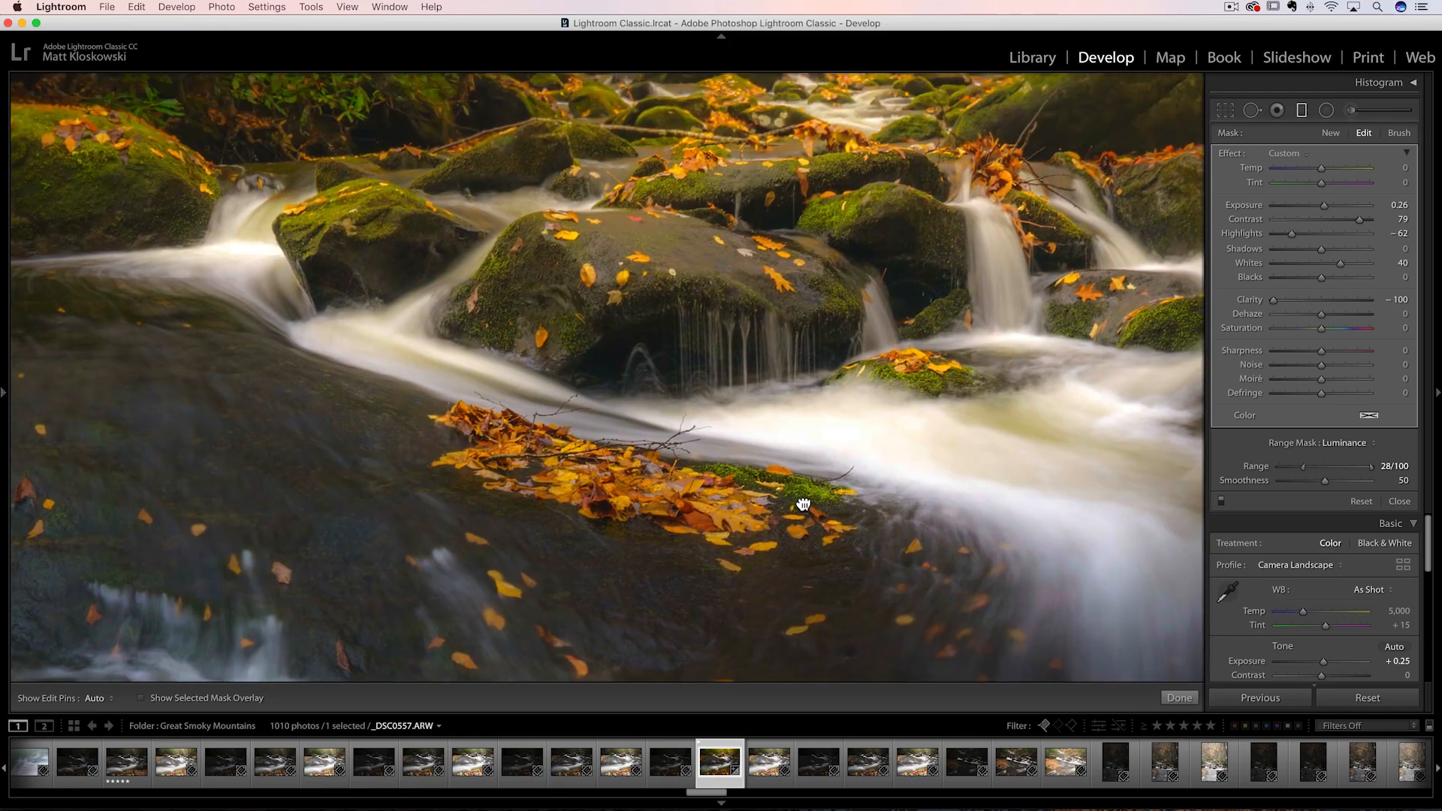
{"action": "left_click", "coordinate": [803, 505]}
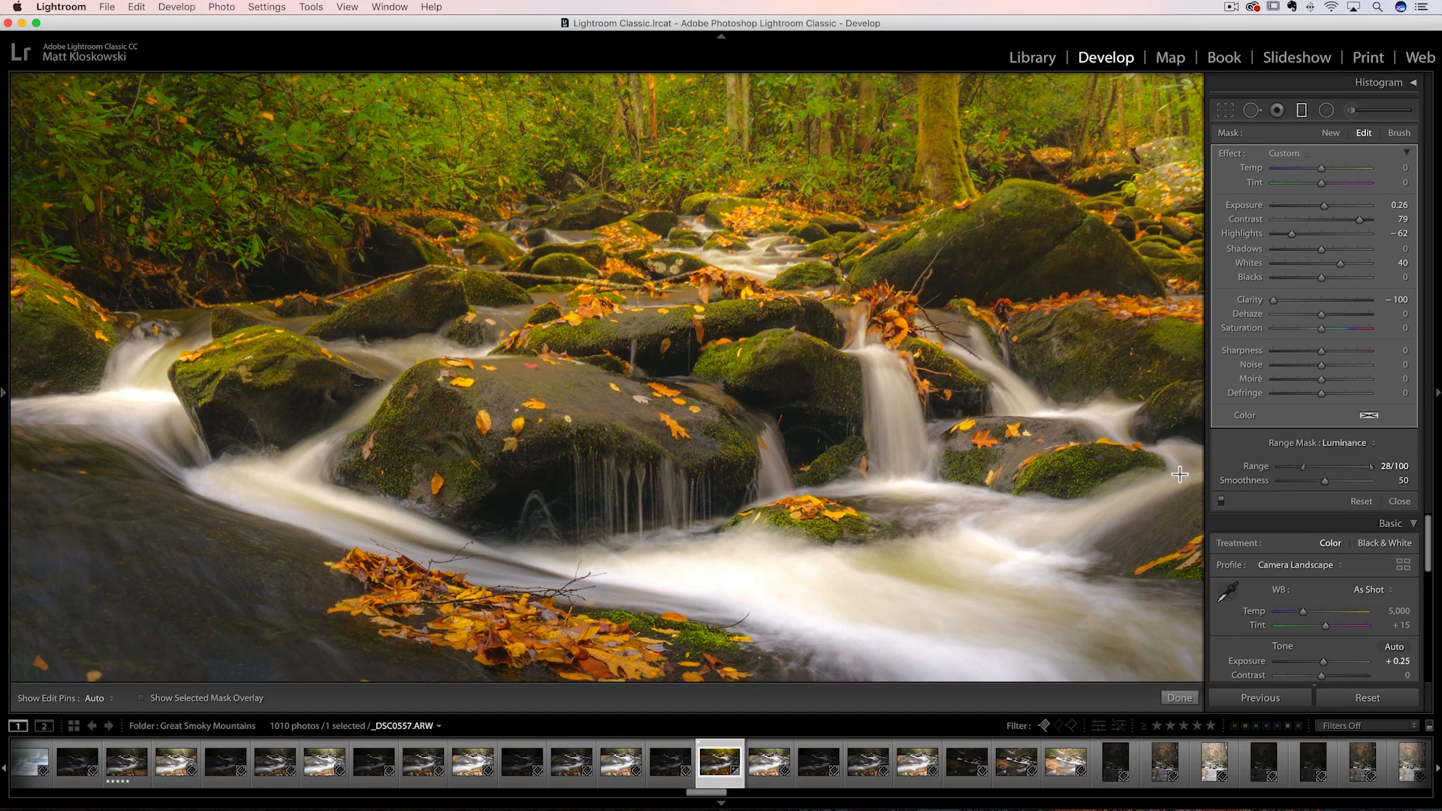
{"action": "left_click", "coordinate": [1220, 500]}
{"action": "left_click", "coordinate": [1220, 500]}
{"action": "left_click", "coordinate": [1220, 501]}
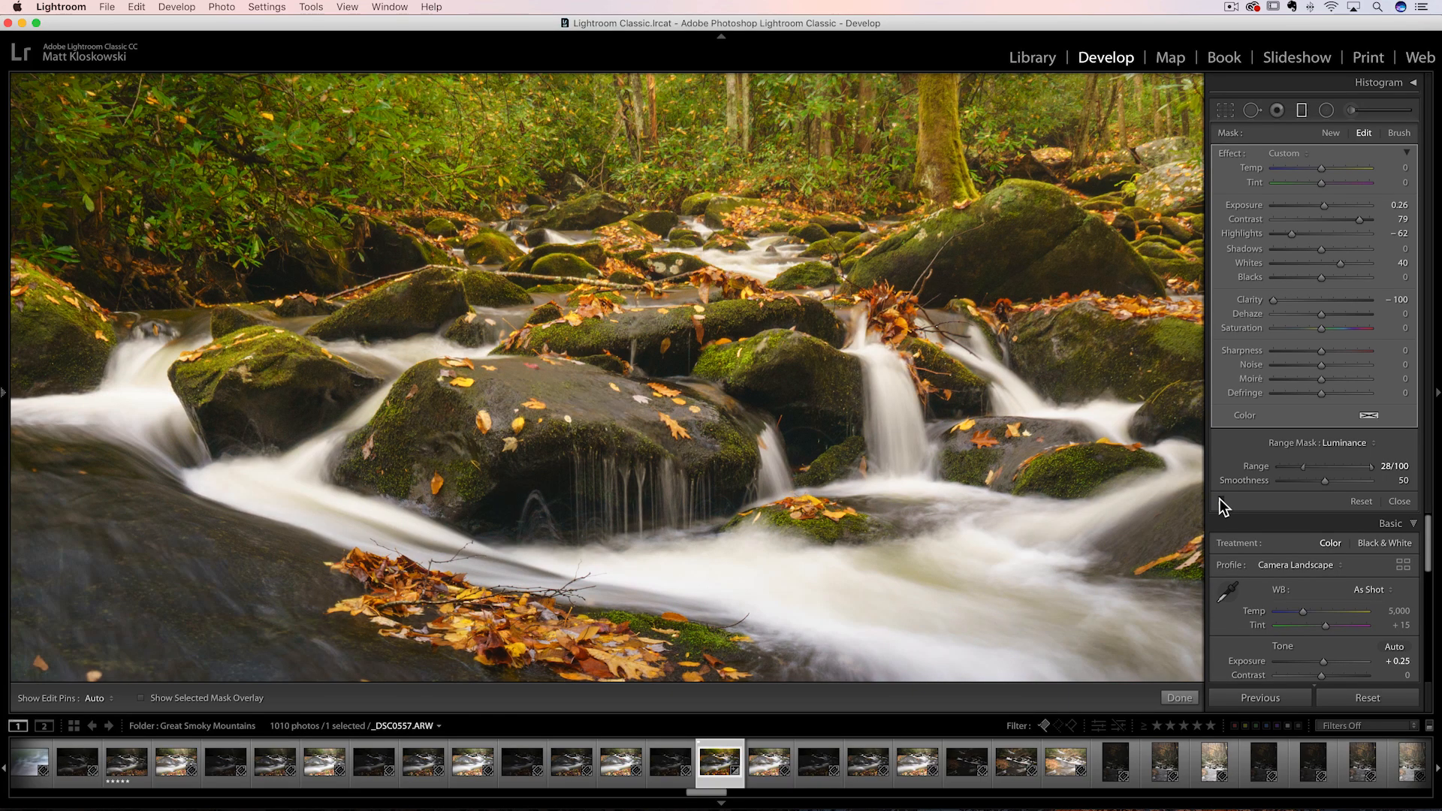
{"action": "left_click", "coordinate": [1220, 500]}
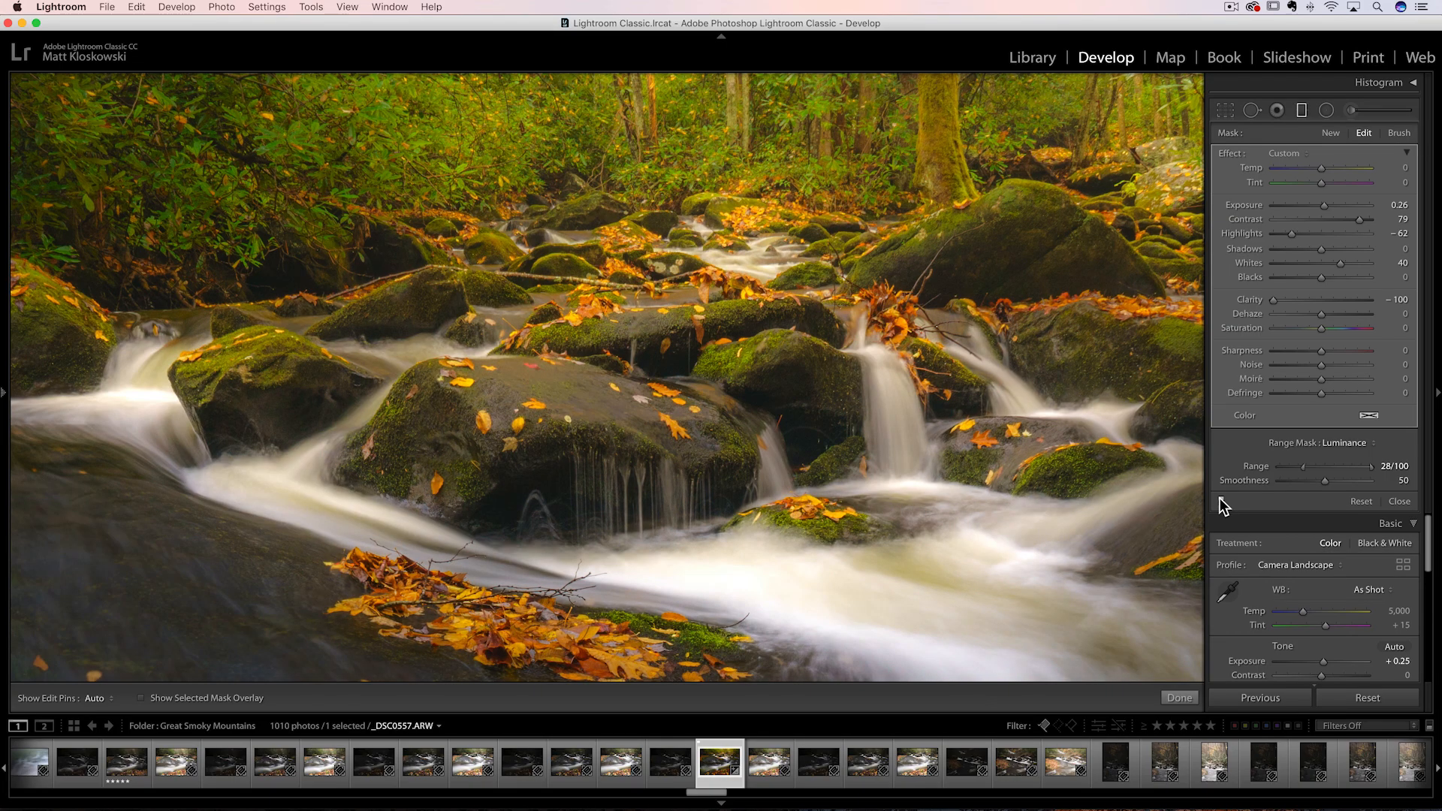
{"action": "left_click", "coordinate": [1220, 499]}
{"action": "left_click", "coordinate": [1220, 498]}
{"action": "key", "text": "z"}
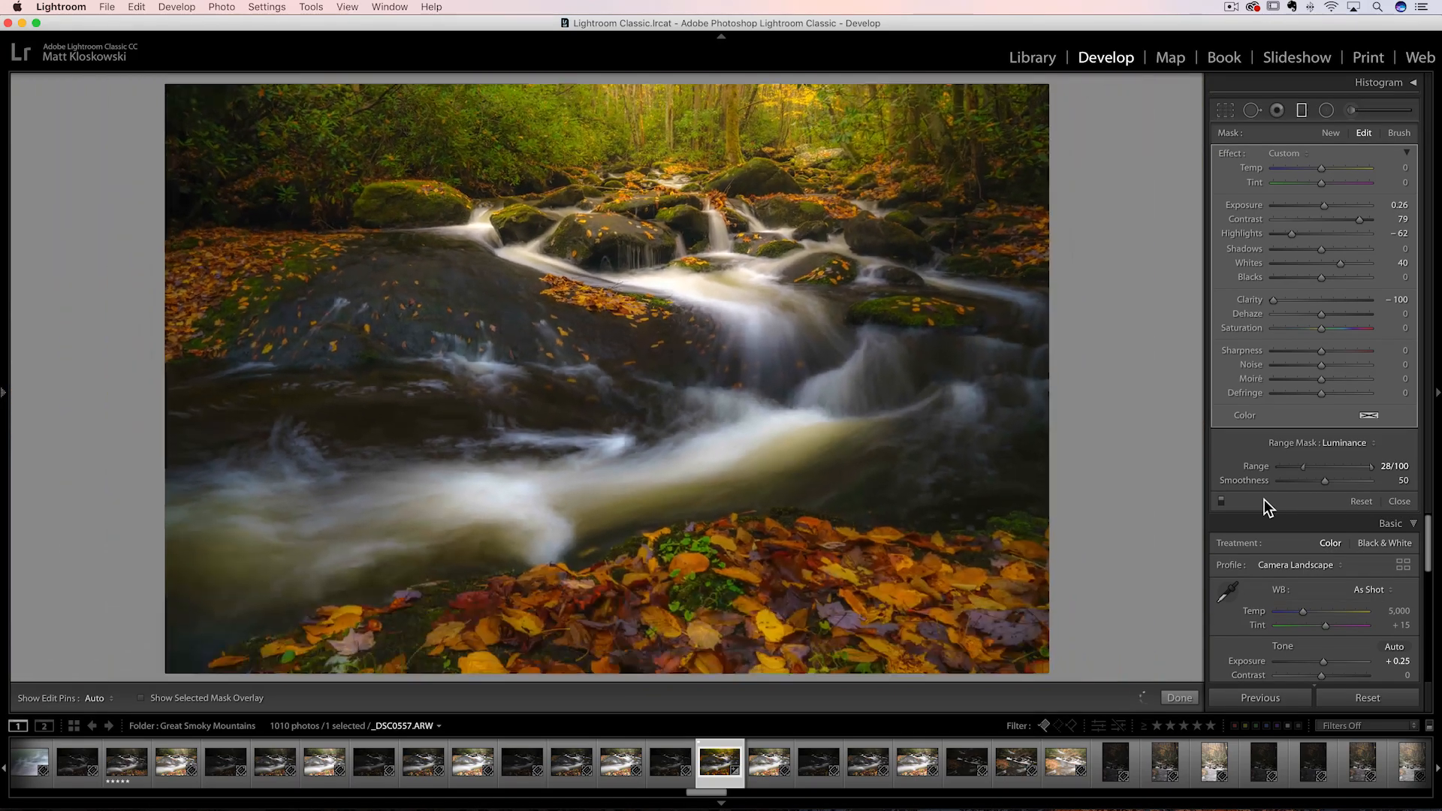
- Duplicate the graduated filter and move the copy's pin slightly below the original's
{"action": "mouse_move", "coordinate": [1119, 305]}
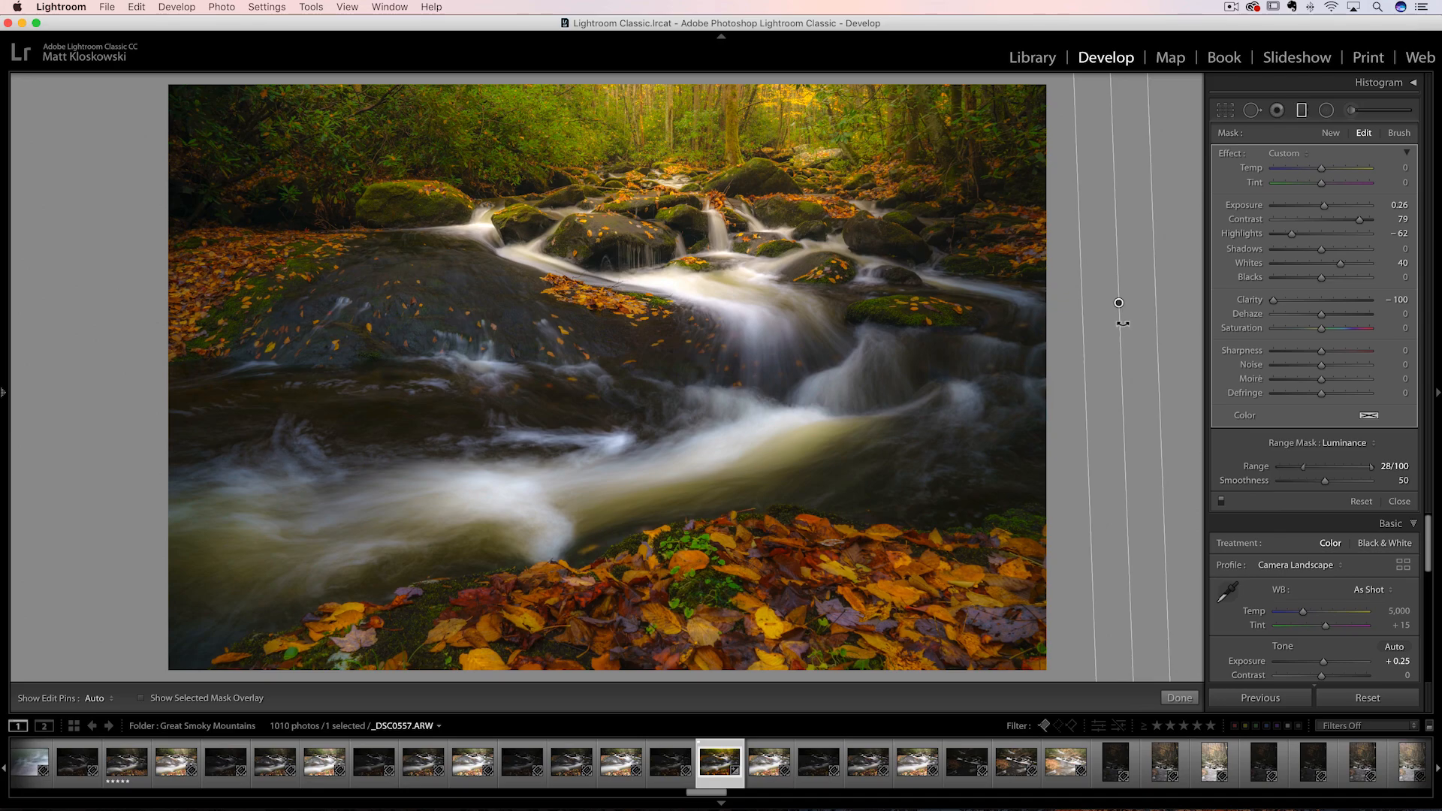
{"action": "left_click_drag", "start_coordinate": [1123, 305], "coordinate": [1104, 303]}
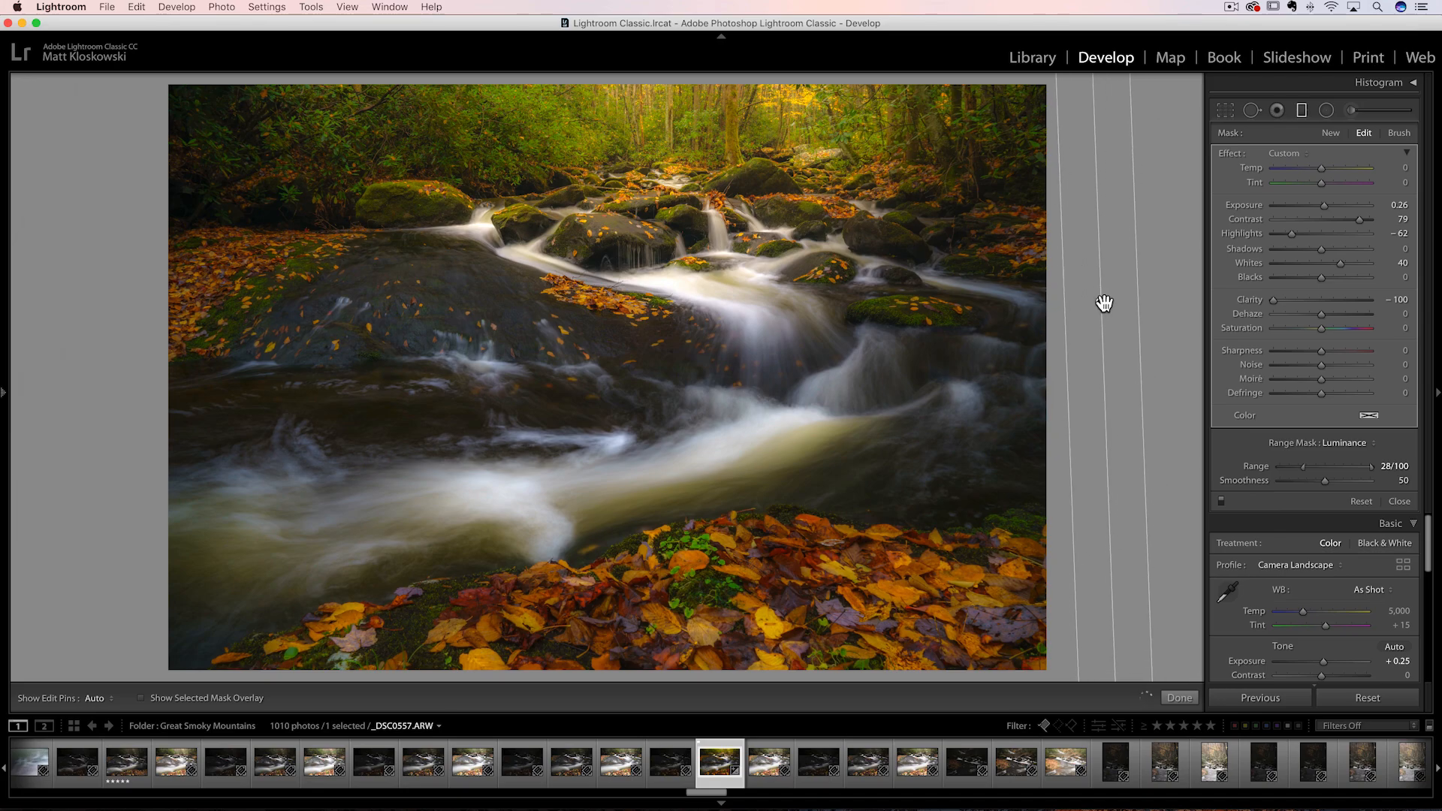
{"action": "right_click", "coordinate": [1100, 301]}
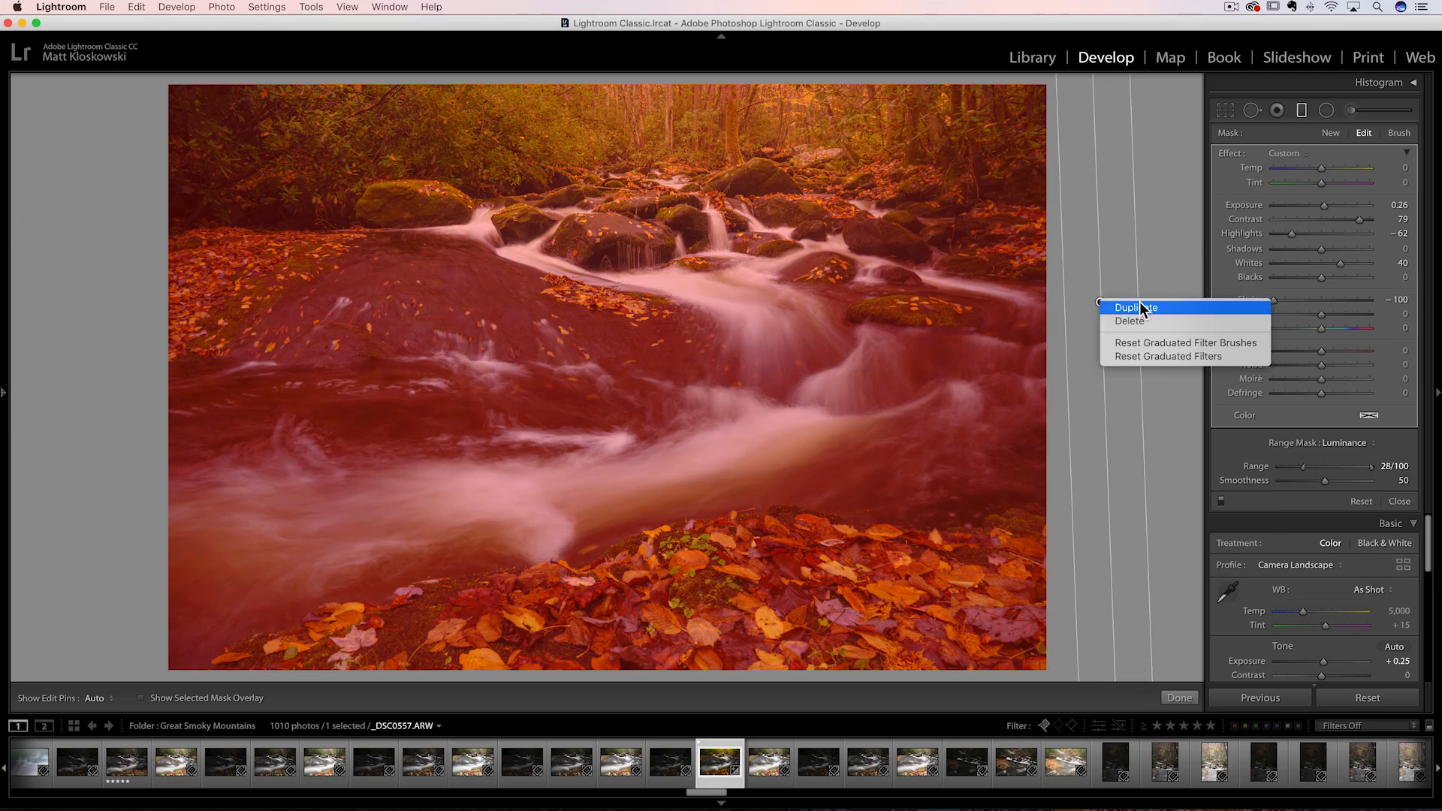
{"action": "left_click", "coordinate": [1140, 308]}
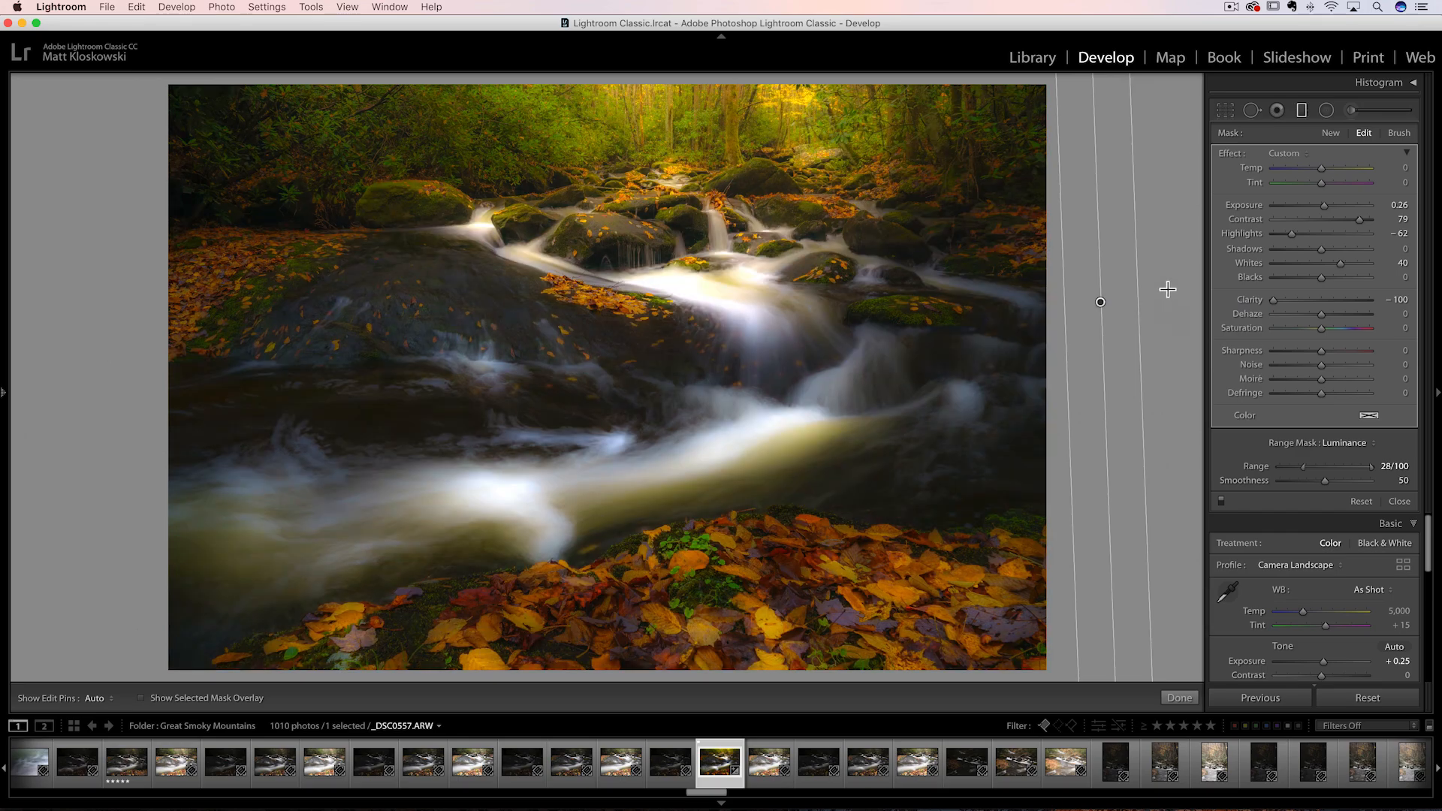
{"action": "left_click_drag", "start_coordinate": [1101, 302], "coordinate": [1102, 320]}
{"action": "mouse_move", "coordinate": [1102, 319]}
{"action": "left_mouse_down"}
{"action": "mouse_move", "coordinate": [1102, 374]}
{"action": "mouse_move", "coordinate": [1099, 336]}
{"action": "left_mouse_up"}
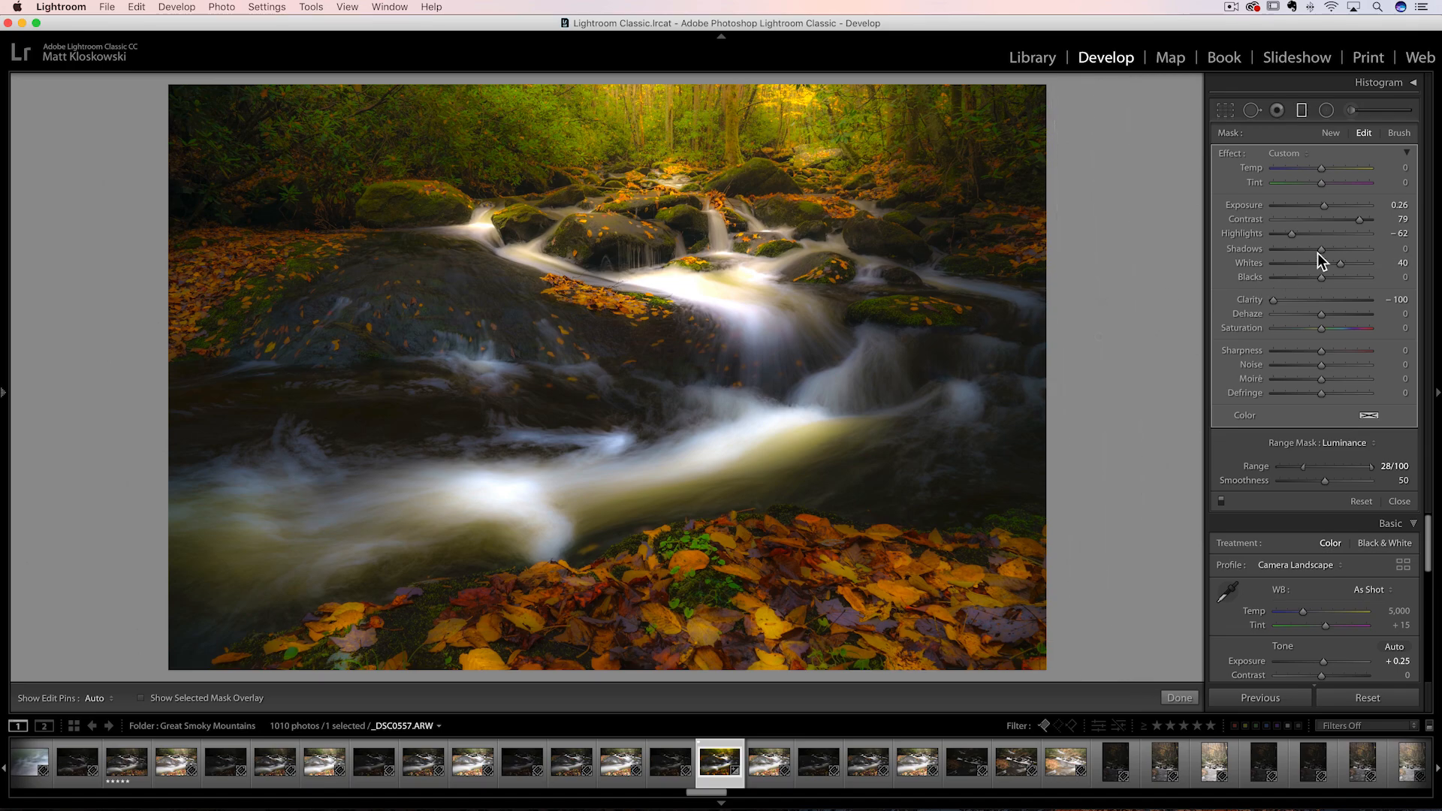
- Set the duplicate filter's Highlights to -85 and Clarity to -63
{"action": "mouse_move", "coordinate": [1290, 234]}
{"action": "left_mouse_down"}
{"action": "mouse_move", "coordinate": [1269, 235]}
{"action": "mouse_move", "coordinate": [1284, 235]}
{"action": "left_mouse_up"}
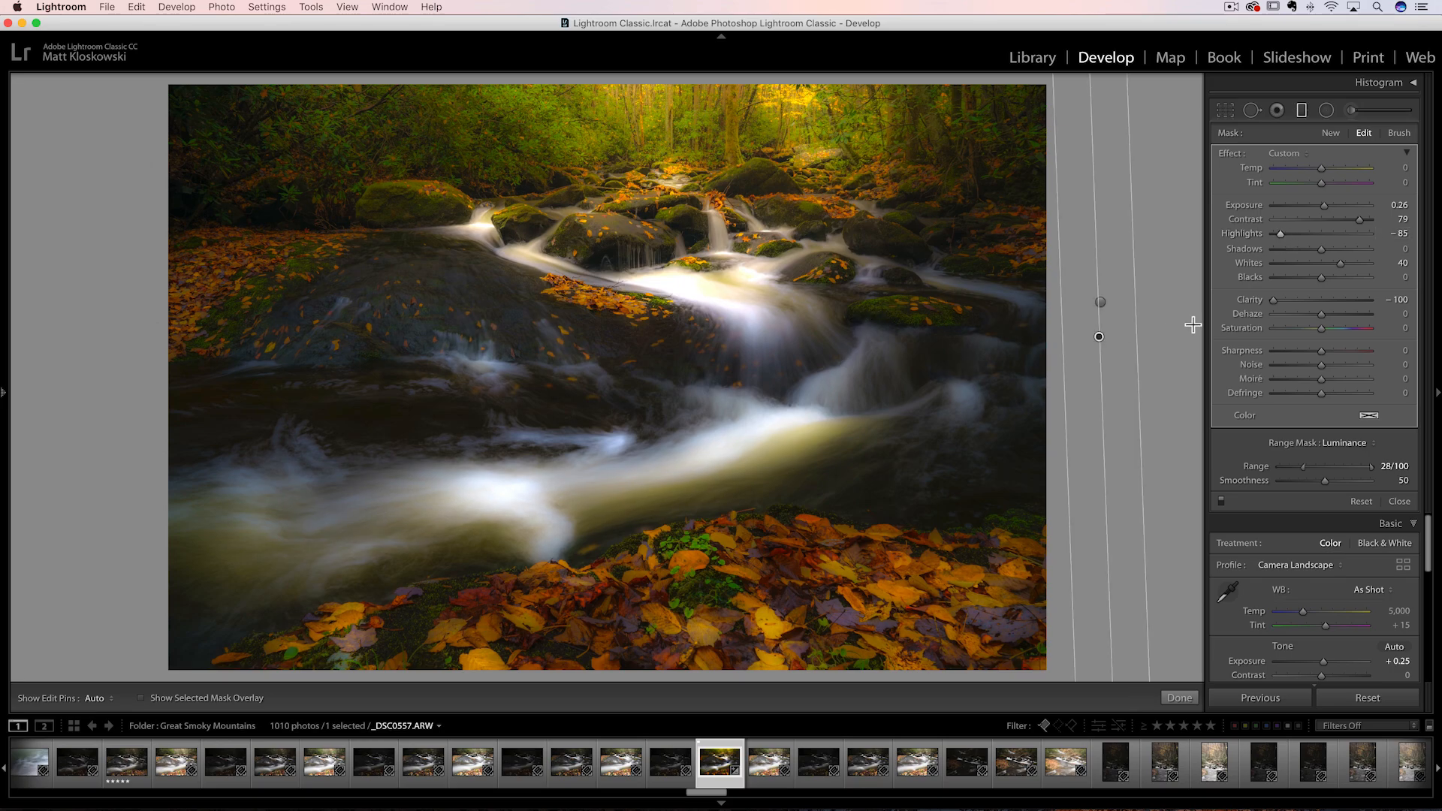
{"action": "mouse_move", "coordinate": [1282, 301]}
{"action": "left_mouse_down"}
{"action": "mouse_move", "coordinate": [1309, 300]}
{"action": "mouse_move", "coordinate": [1290, 299]}
{"action": "left_mouse_up"}
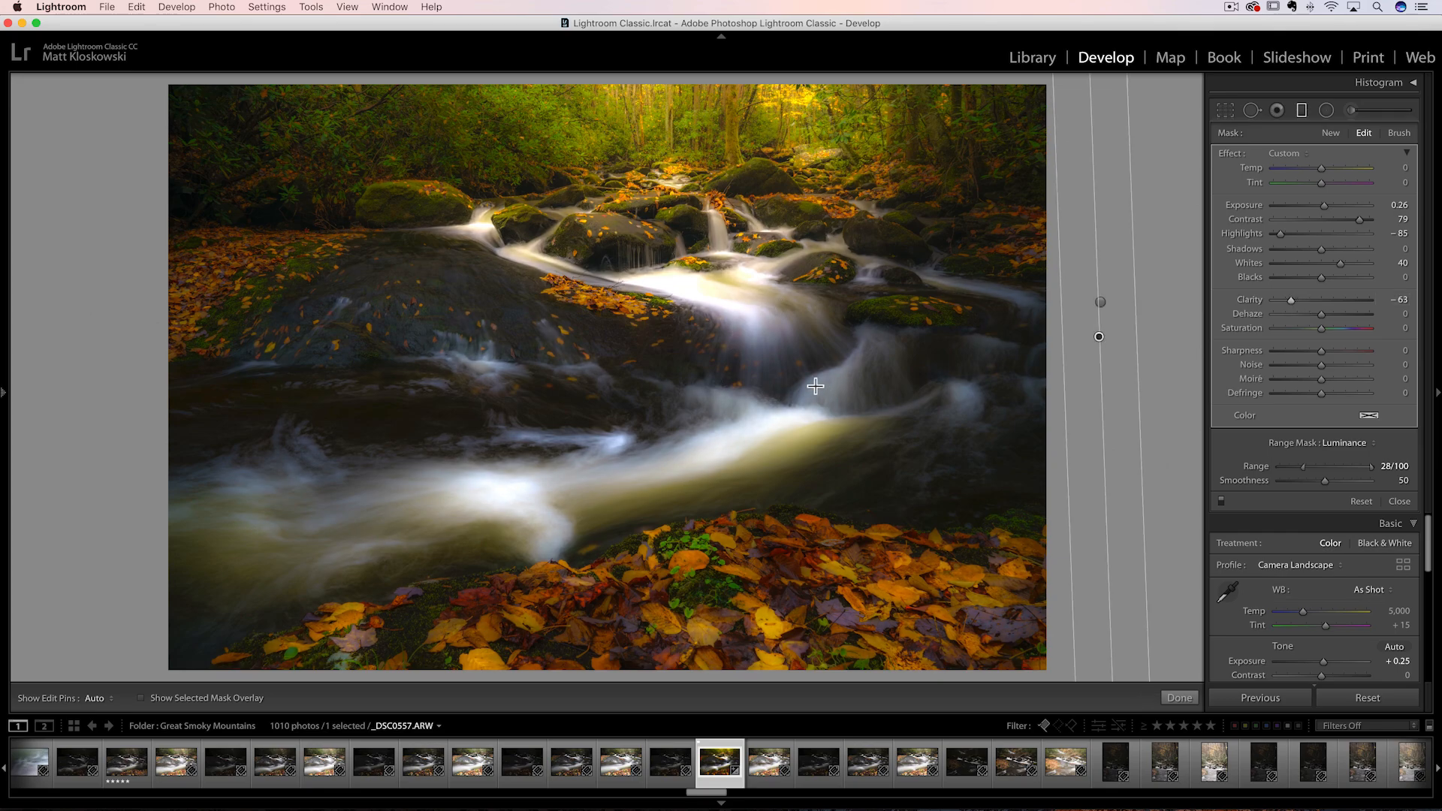
- Switch the duplicate filter to its mask brush in Erase mode over the bright water, and close the Graduated Filter
{"action": "left_click", "coordinate": [1400, 135]}
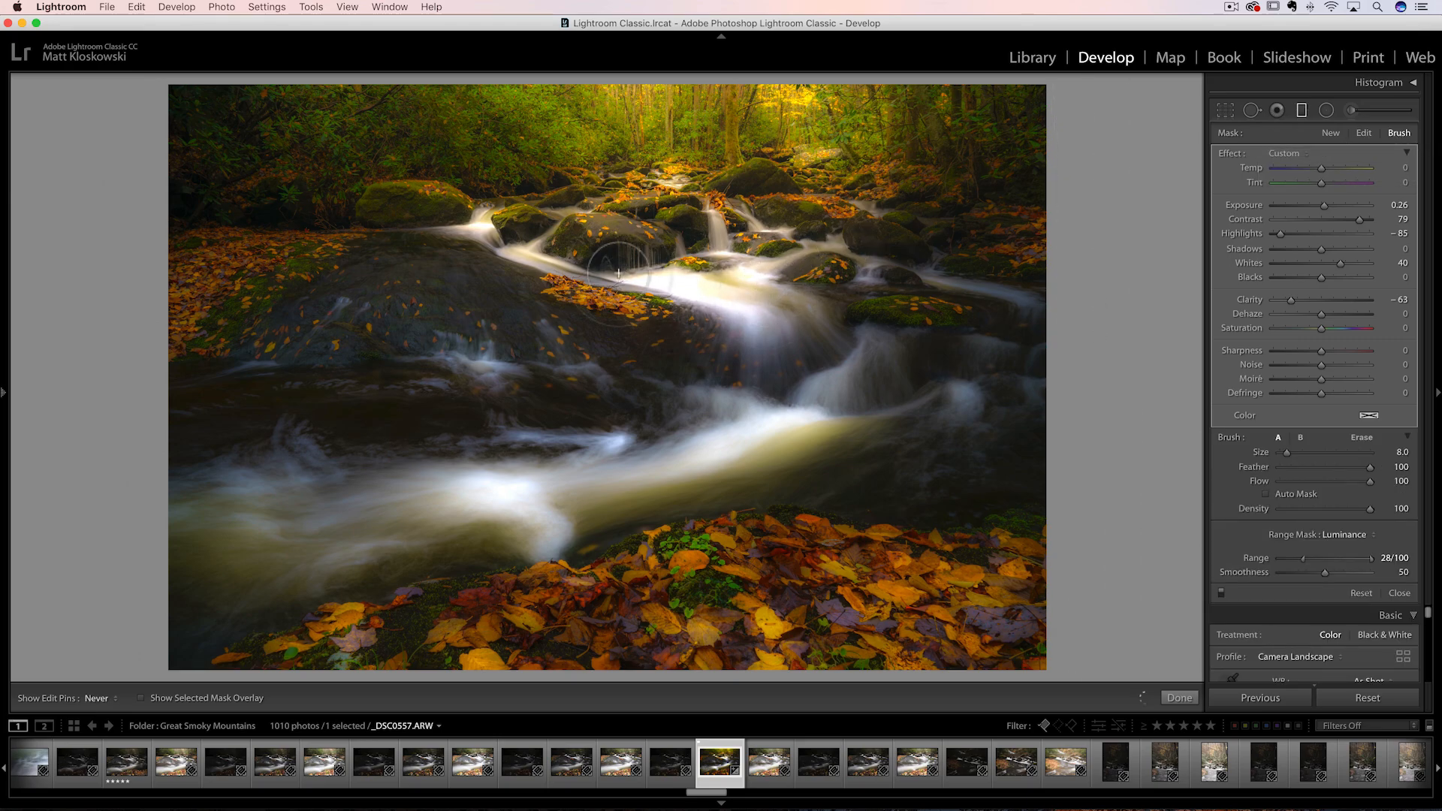
{"action": "key", "text": "h"}
{"action": "left_click", "coordinate": [1363, 437]}
{"action": "key", "text": "h"}
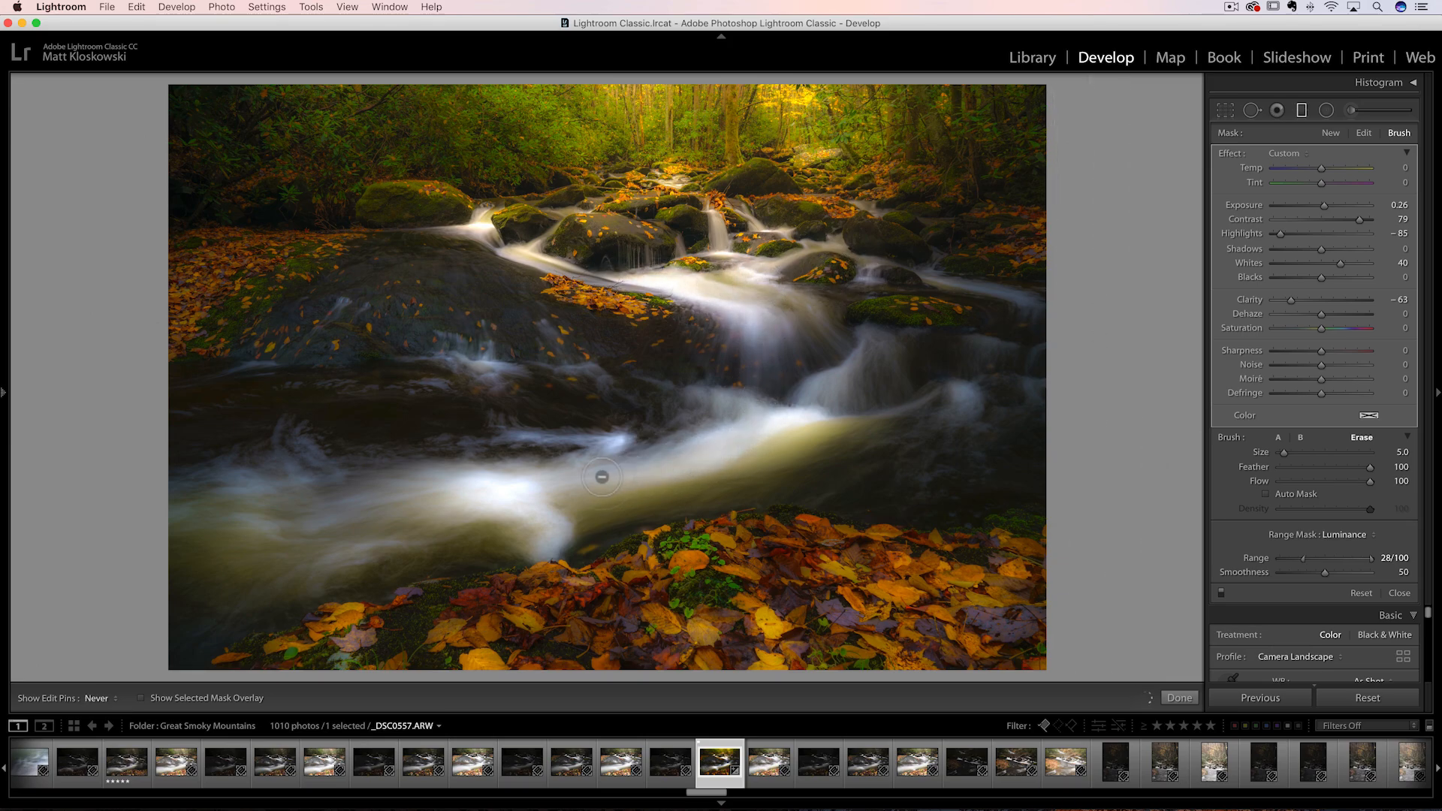
{"action": "key", "text": "h"}
{"action": "key", "text": "h"}
{"action": "key", "text": "h"}
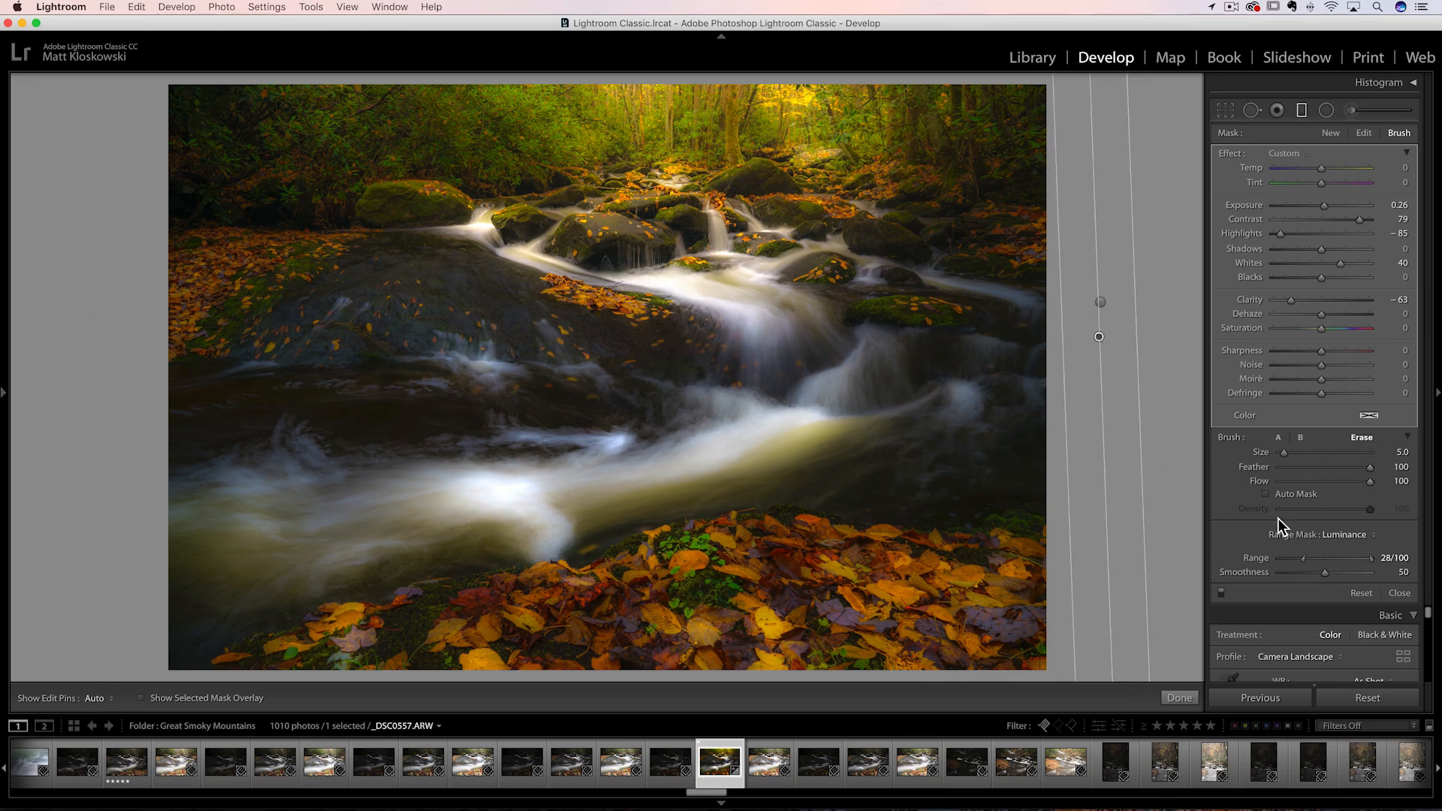
{"action": "left_click", "coordinate": [1401, 595]}
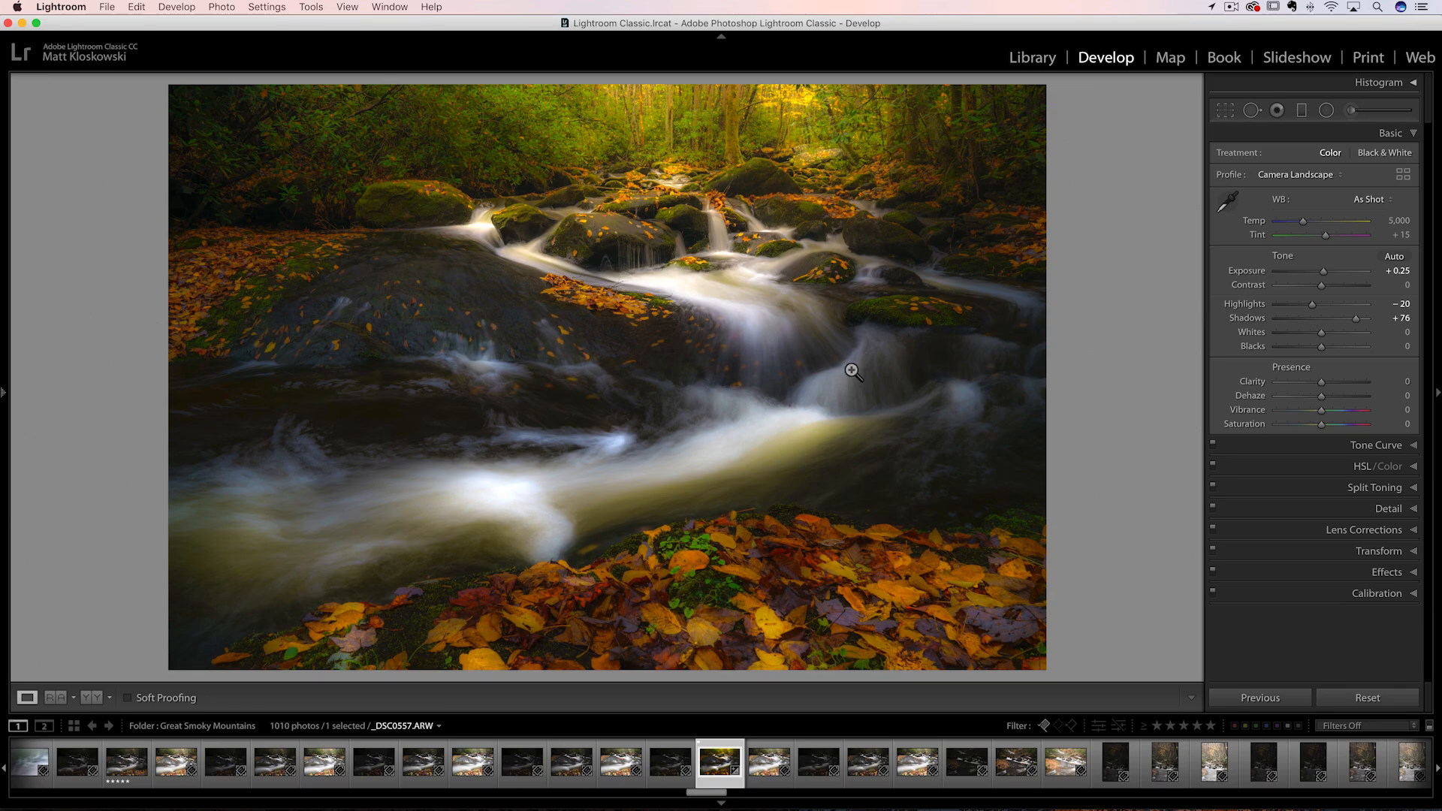
- Switch to Photoshop and duplicate the Background layer of _DSC8629-Edit.jpg
{"action": "key", "text": "super+Tab"}
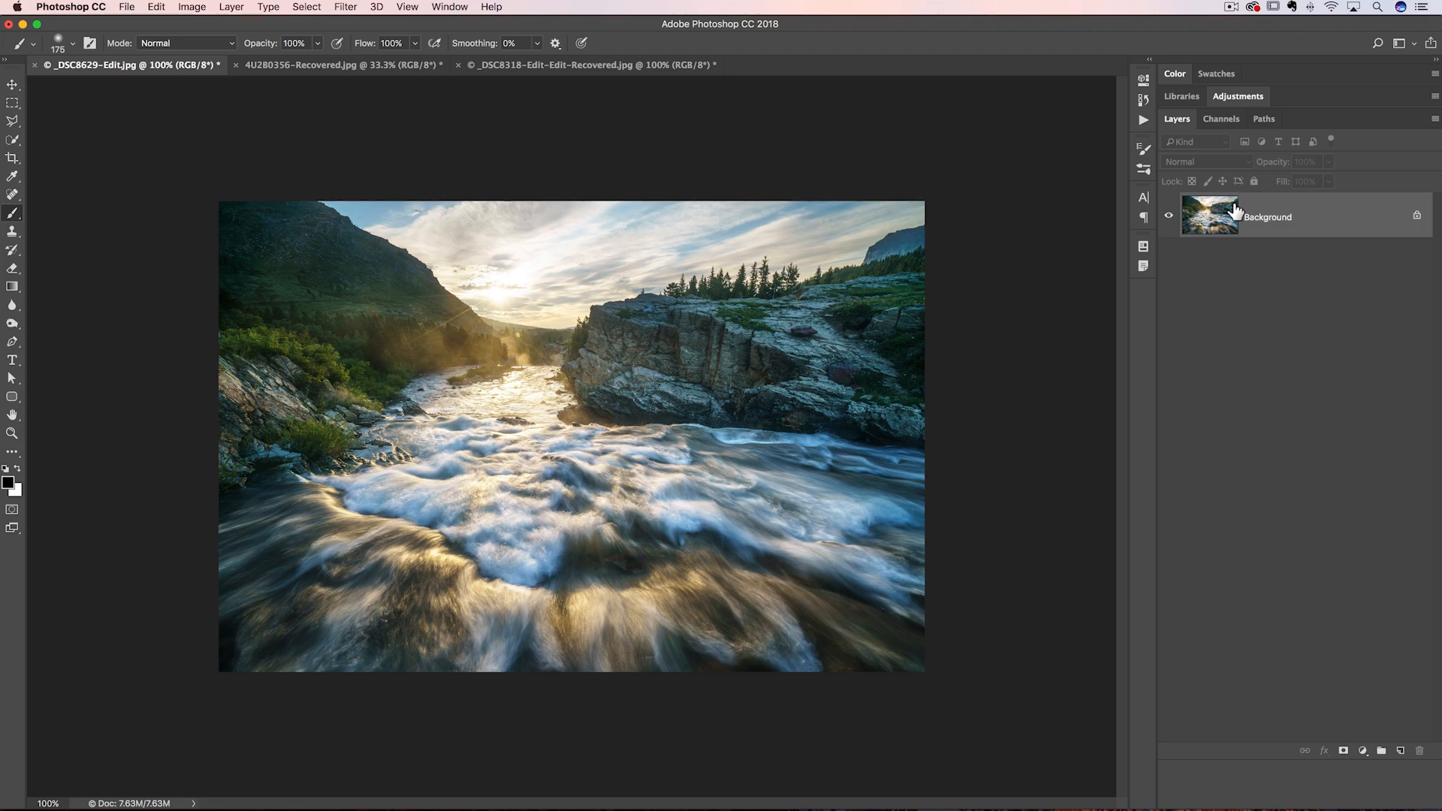
{"action": "key", "text": "super+j"}
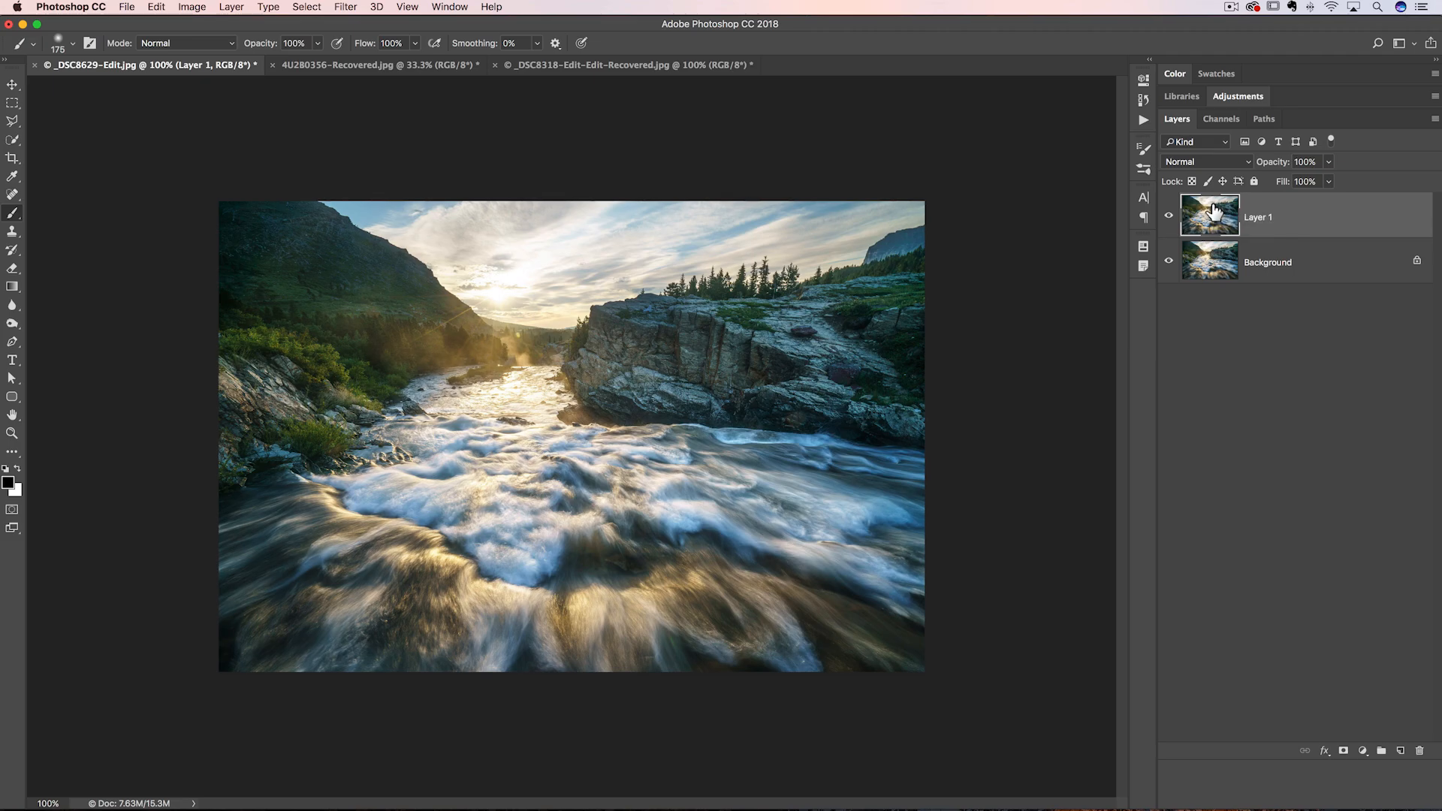
- Apply Brightness/Contrast with Brightness 30 to Layer 1, and compare the photo with the layer hidden and shown
{"action": "left_click", "coordinate": [192, 7]}
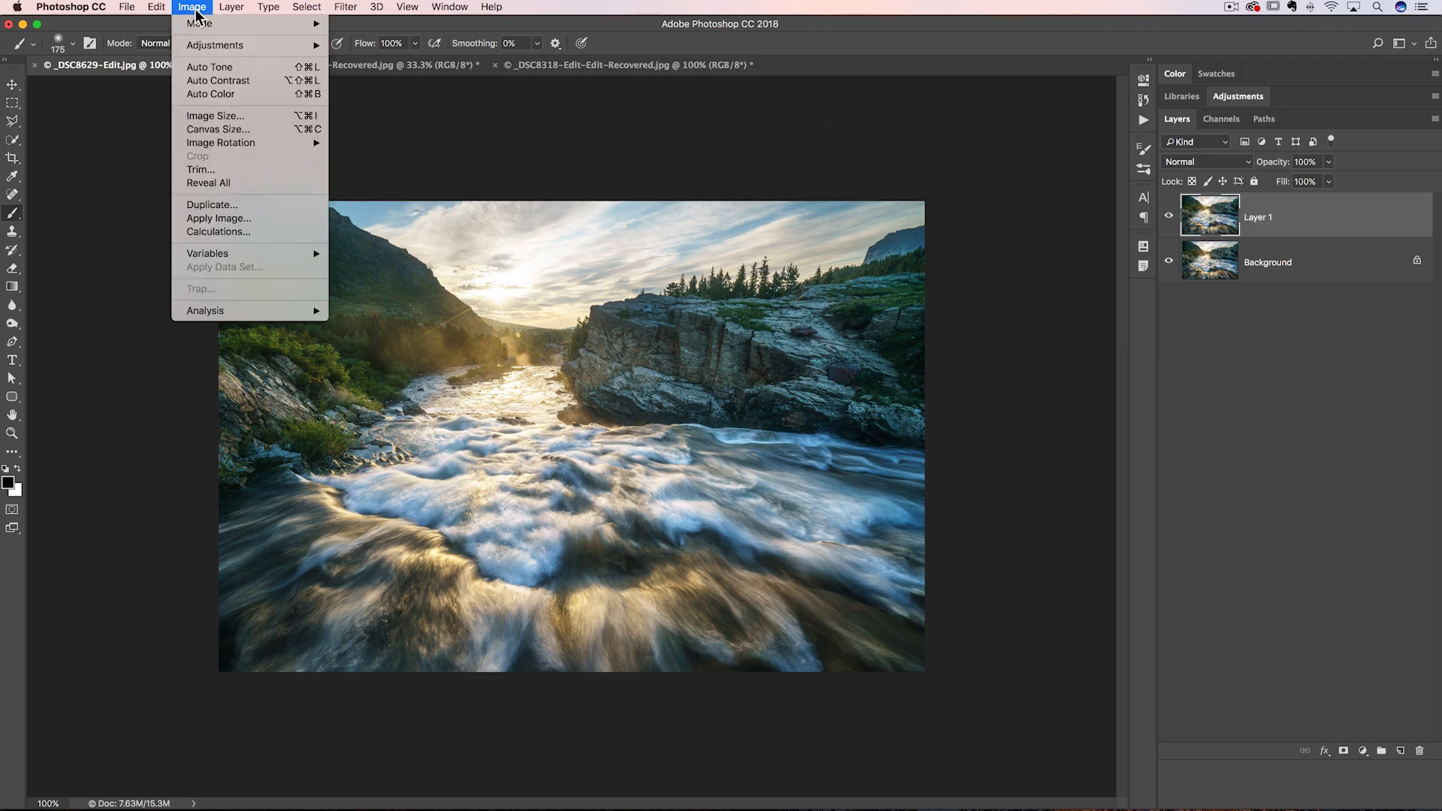
{"action": "mouse_move", "coordinate": [206, 47]}
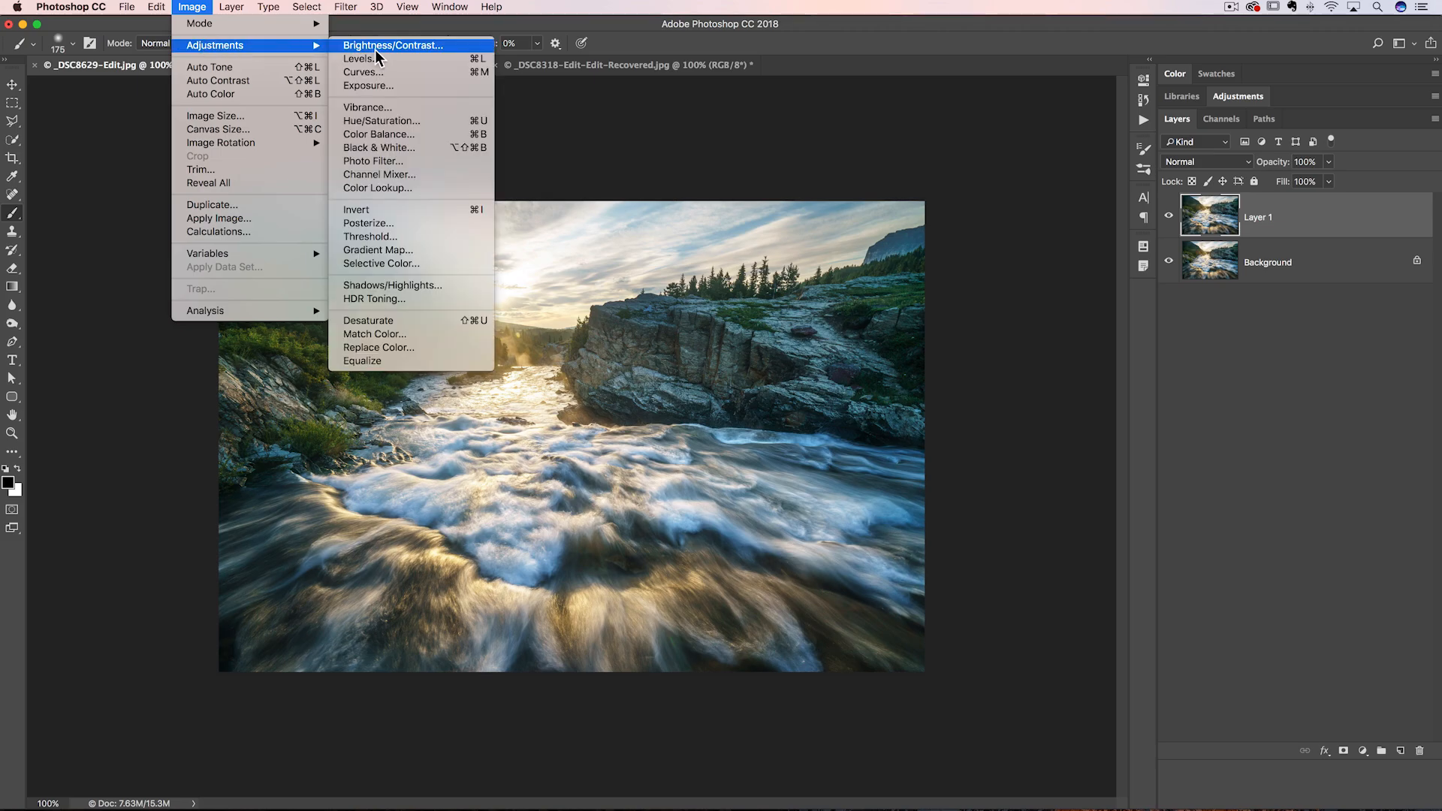
{"action": "left_click", "coordinate": [419, 45]}
{"action": "left_click_drag", "start_coordinate": [532, 206], "coordinate": [548, 210]}
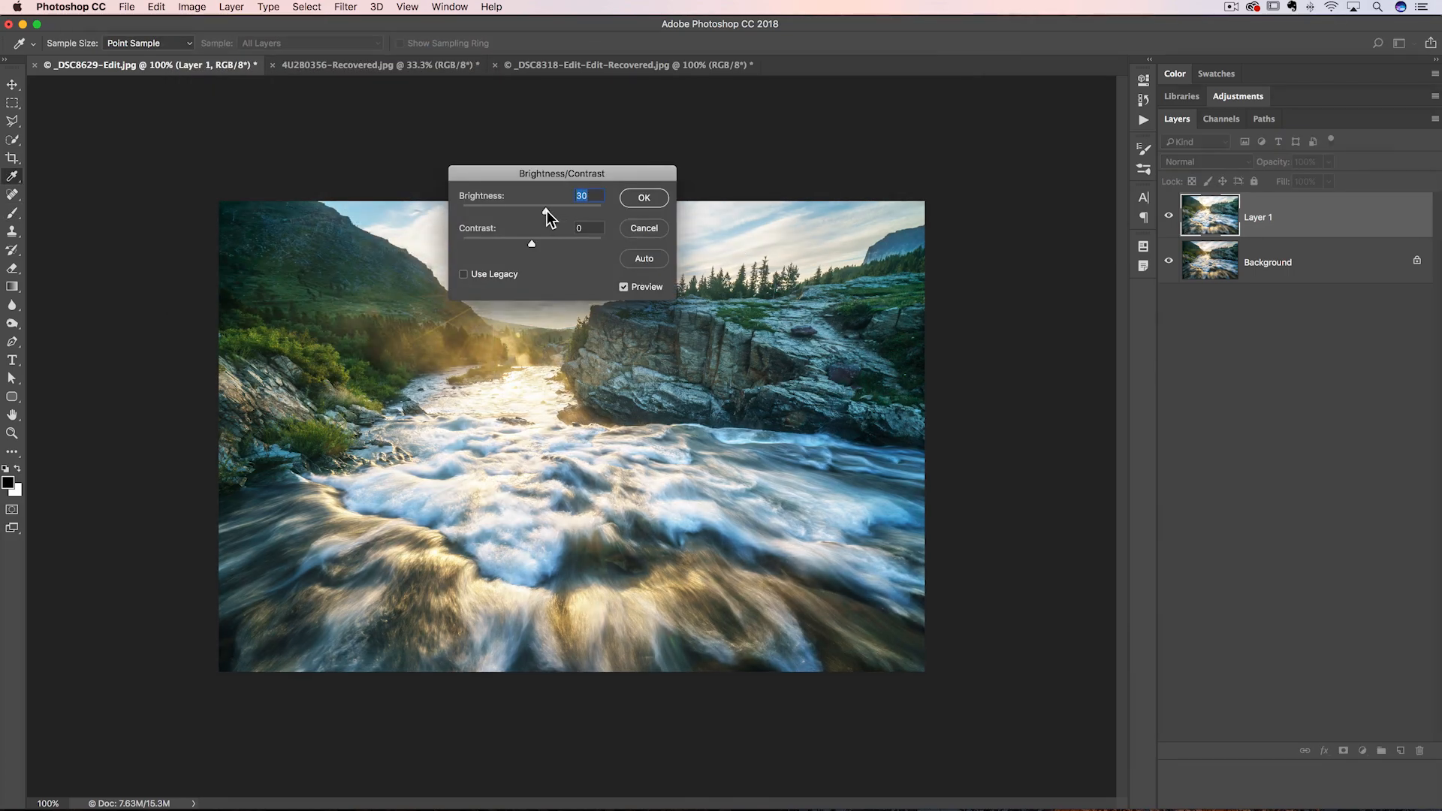
{"action": "left_click_drag", "start_coordinate": [560, 173], "coordinate": [885, 170]}
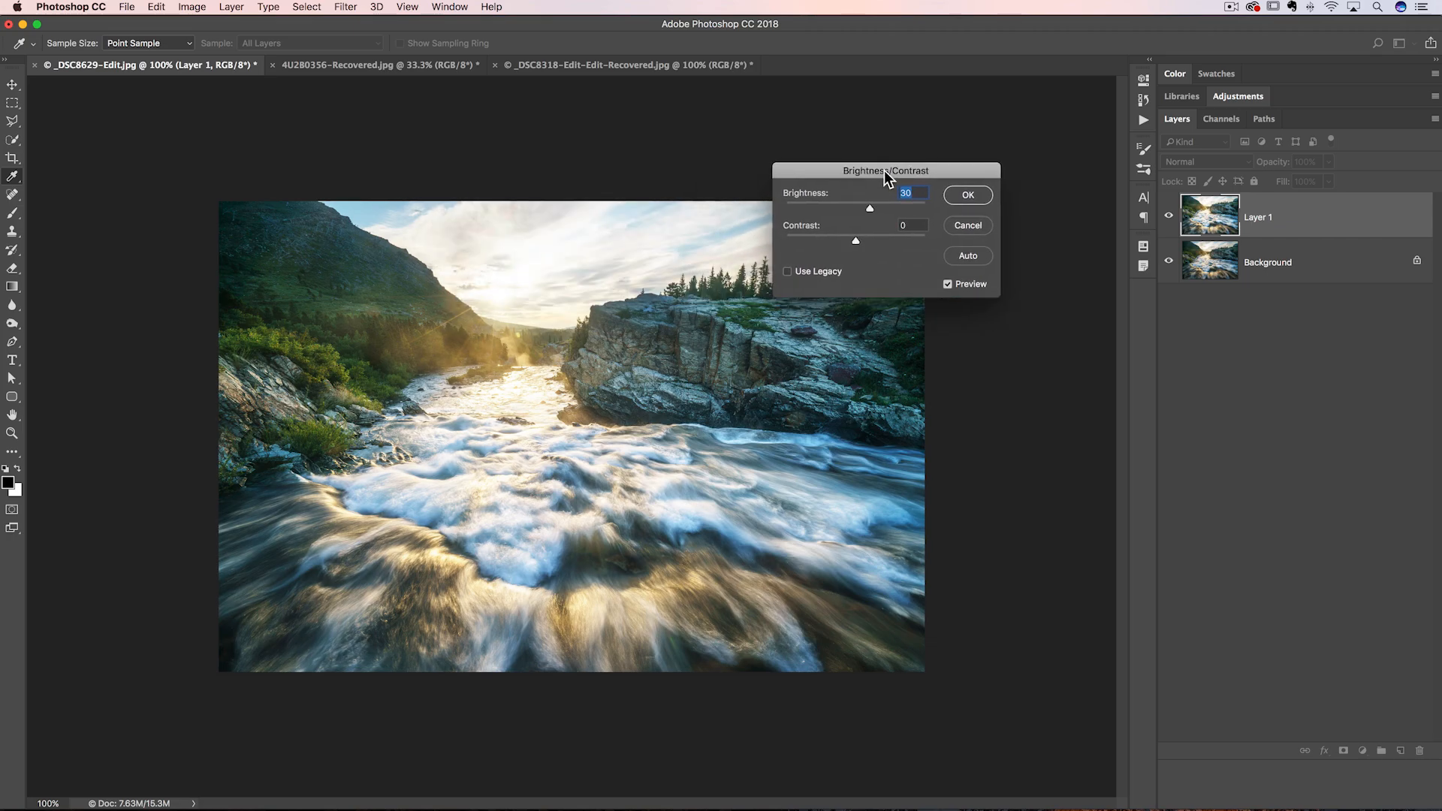
{"action": "left_click", "coordinate": [968, 195]}
{"action": "key", "text": "b"}
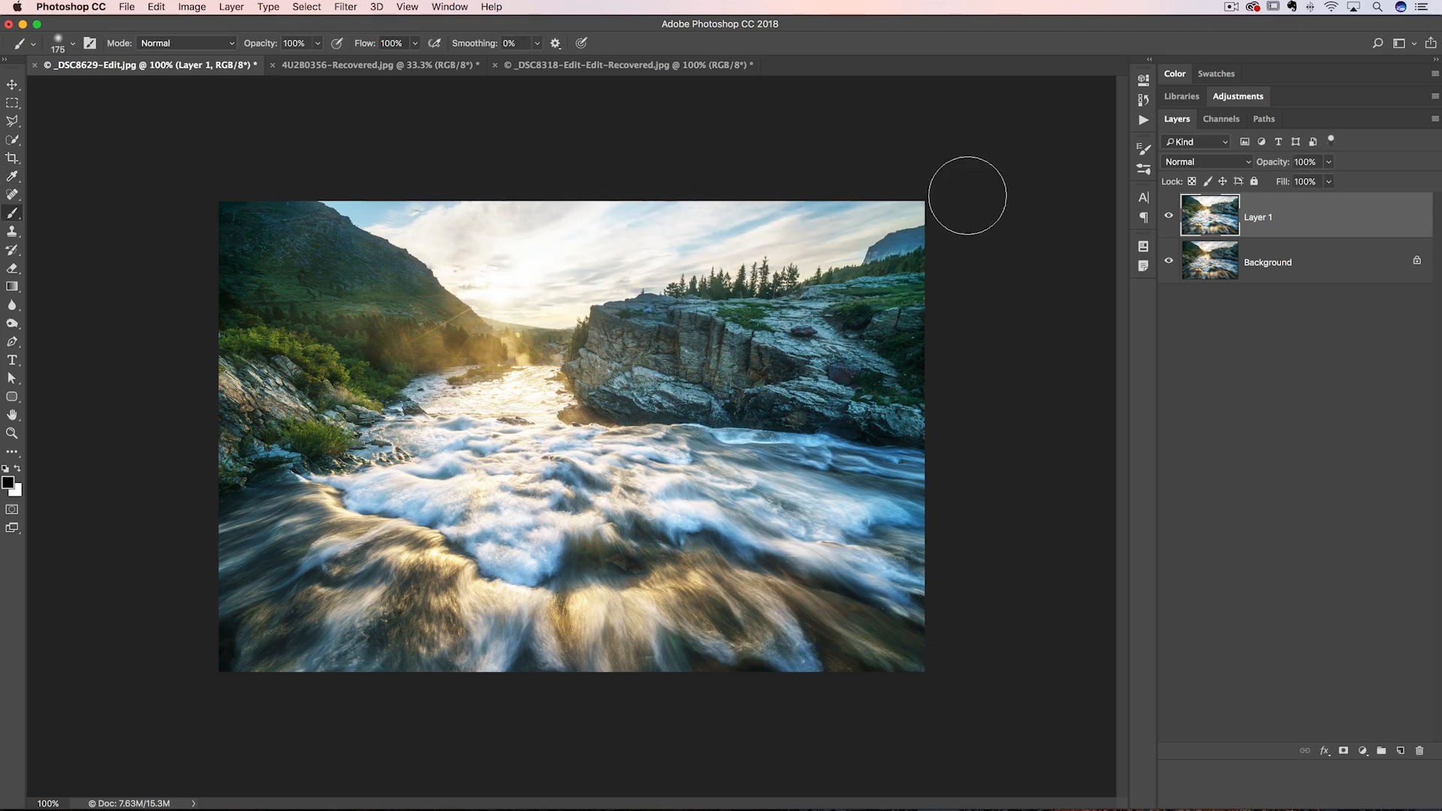
{"action": "left_click", "coordinate": [1170, 217]}
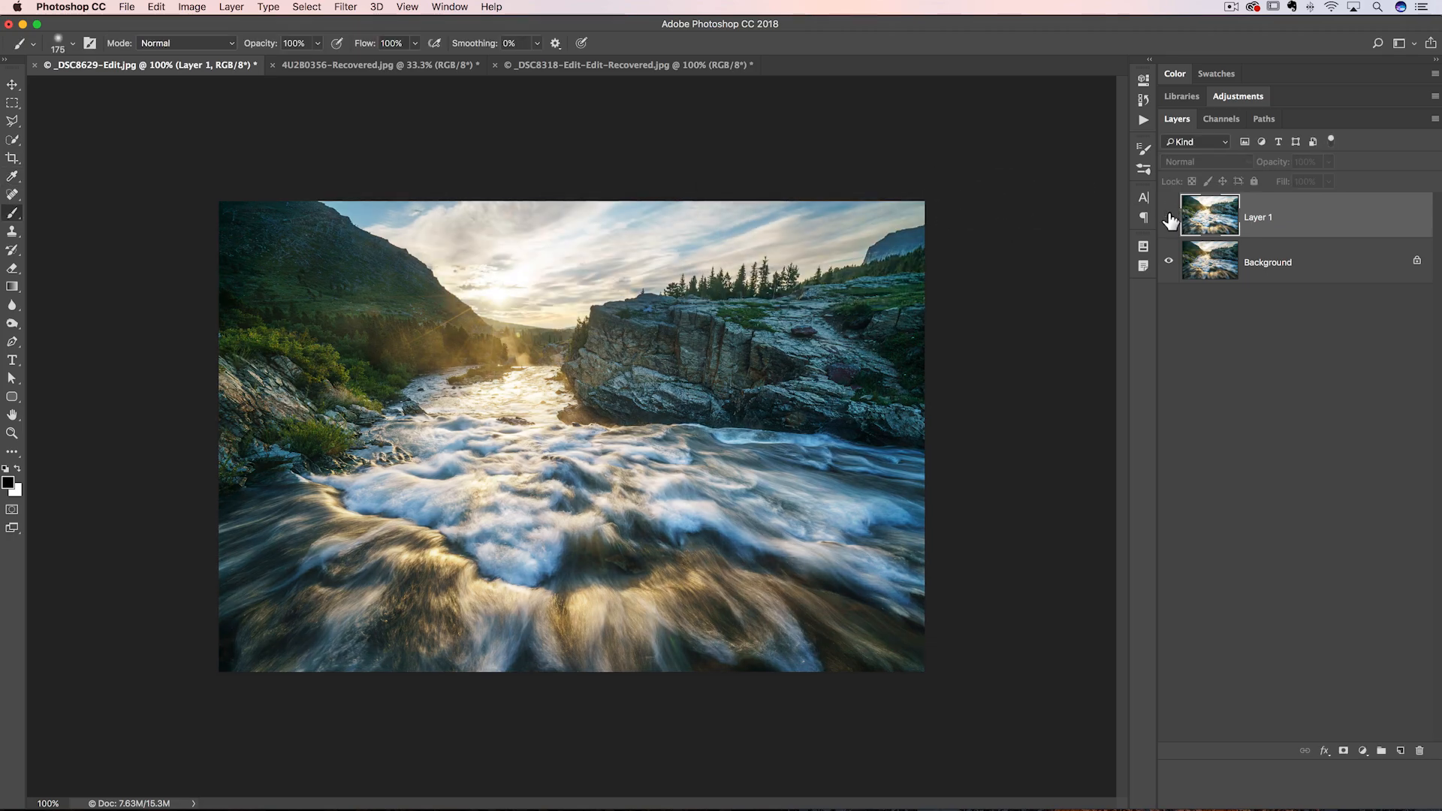
{"action": "left_click", "coordinate": [1170, 217]}
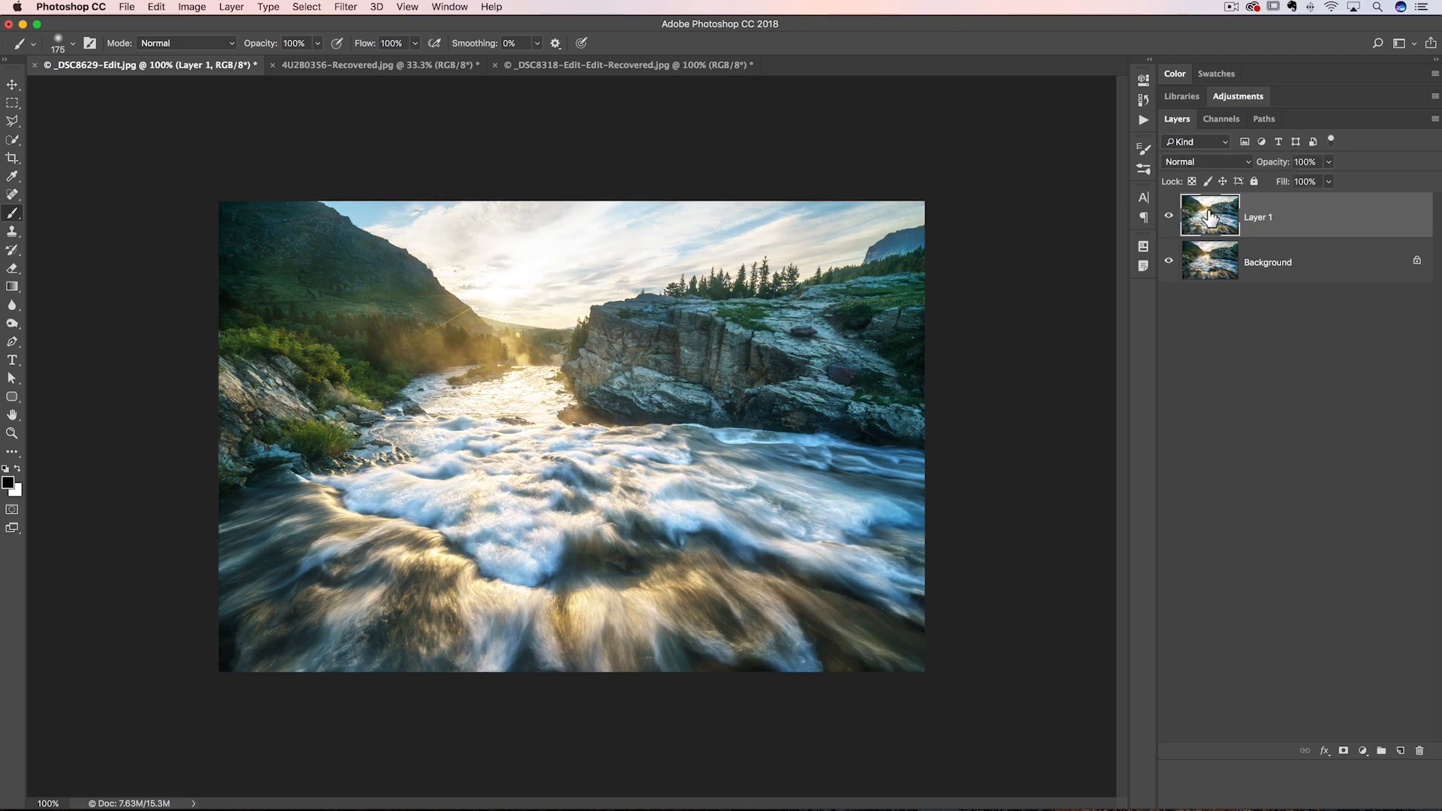
- Apply a Gaussian Blur with a 6.0 pixel radius to Layer 1
{"action": "left_click", "coordinate": [346, 7]}
{"action": "mouse_move", "coordinate": [372, 176]}
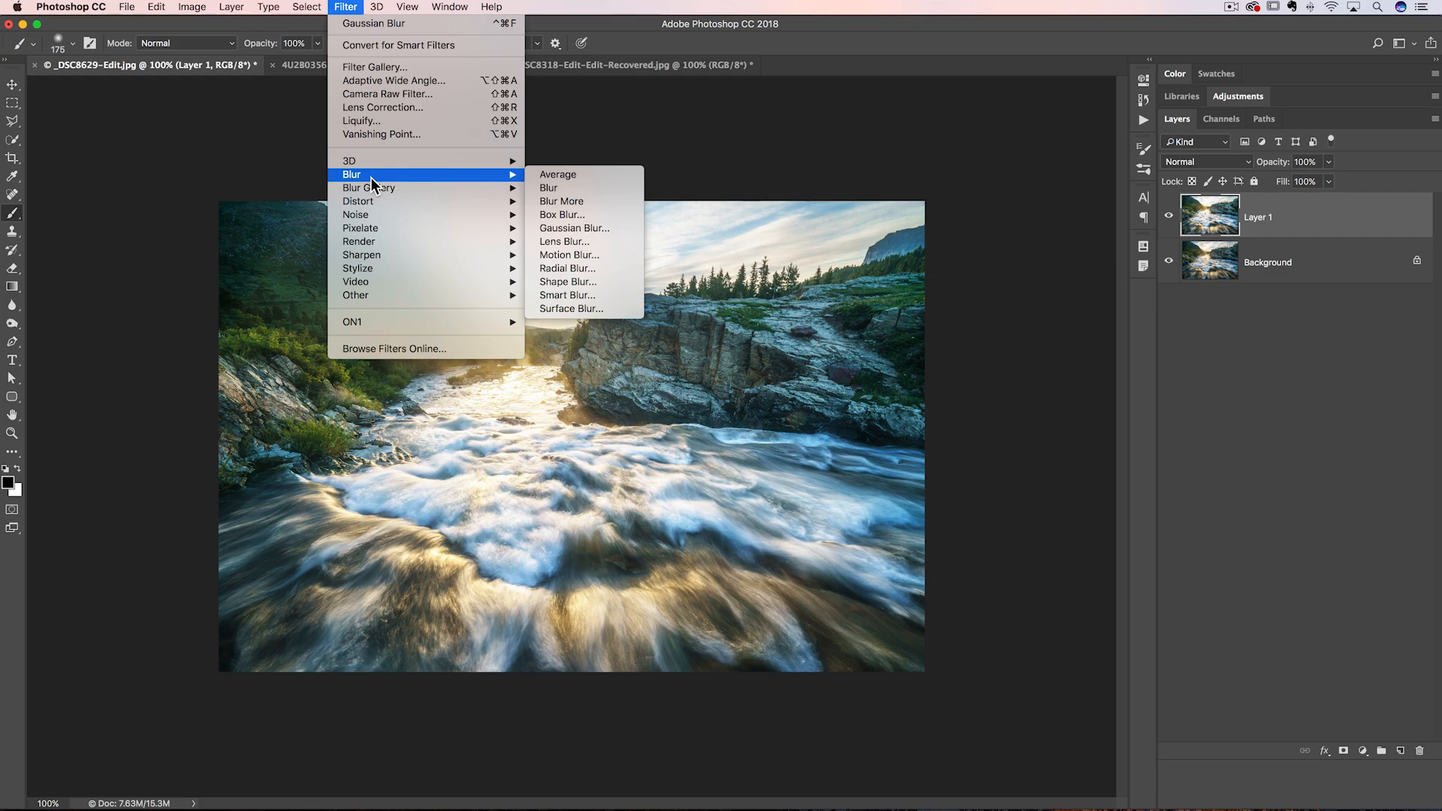
{"action": "left_click", "coordinate": [606, 227]}
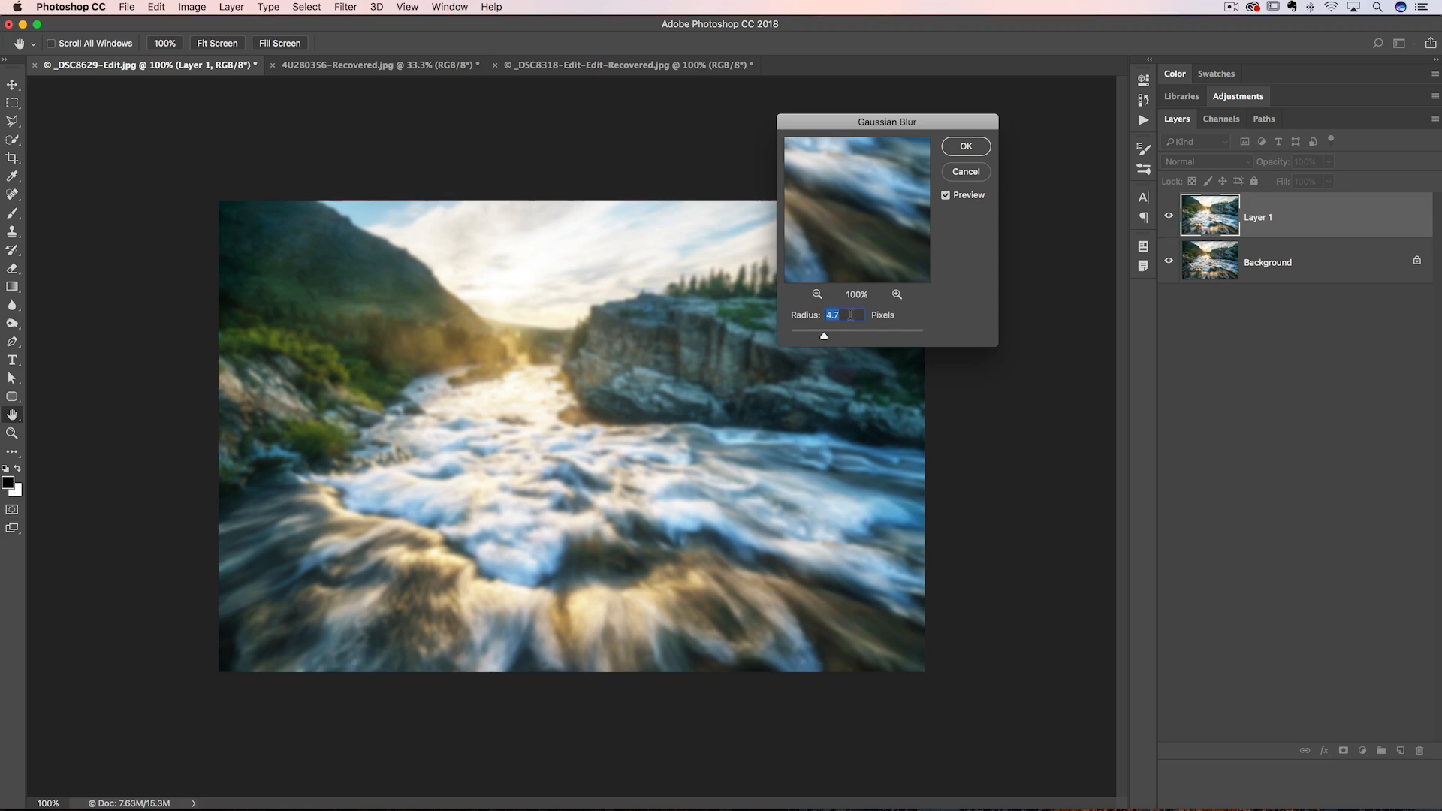
{"action": "left_click_drag", "start_coordinate": [826, 335], "coordinate": [842, 335]}
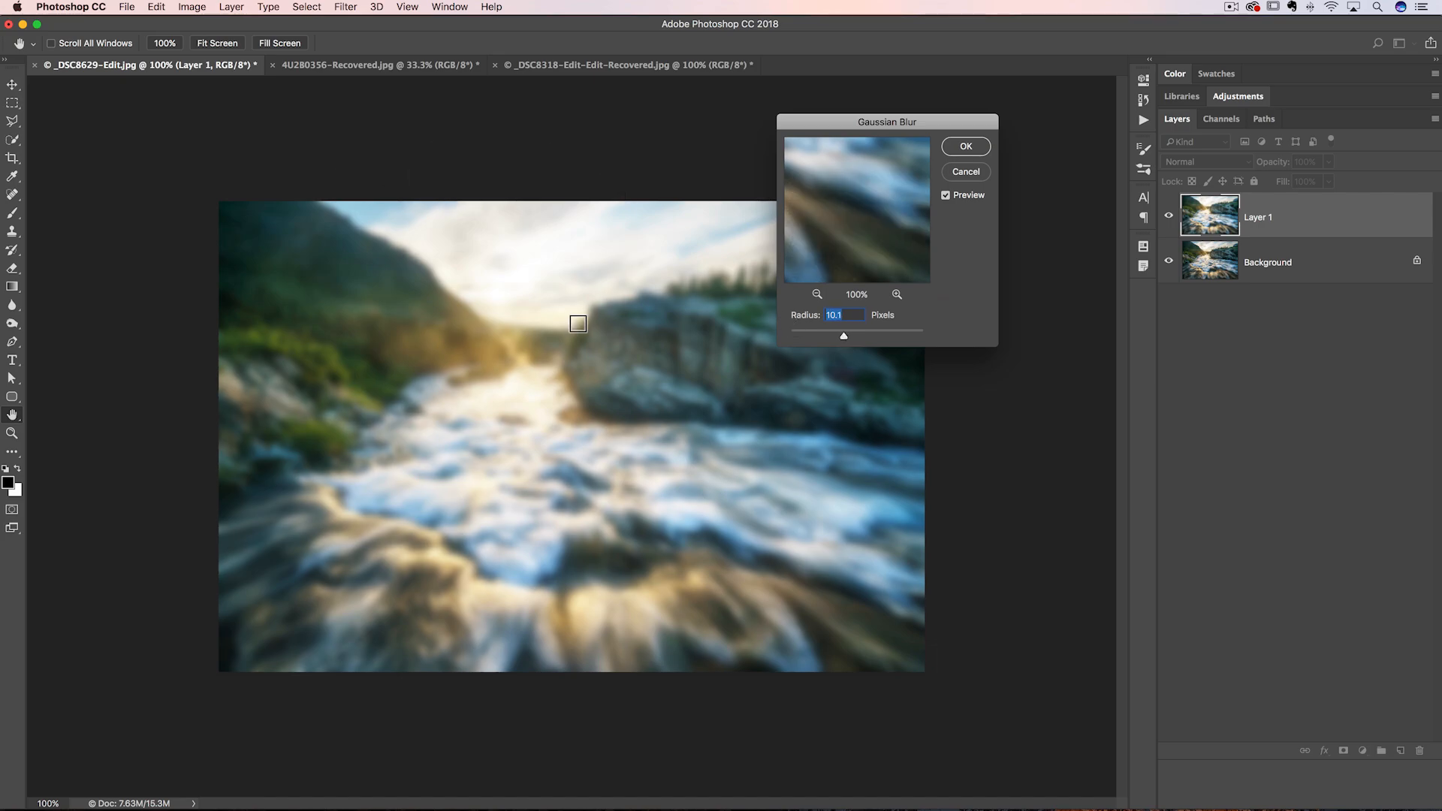
{"action": "left_click_drag", "start_coordinate": [831, 333], "coordinate": [832, 339]}
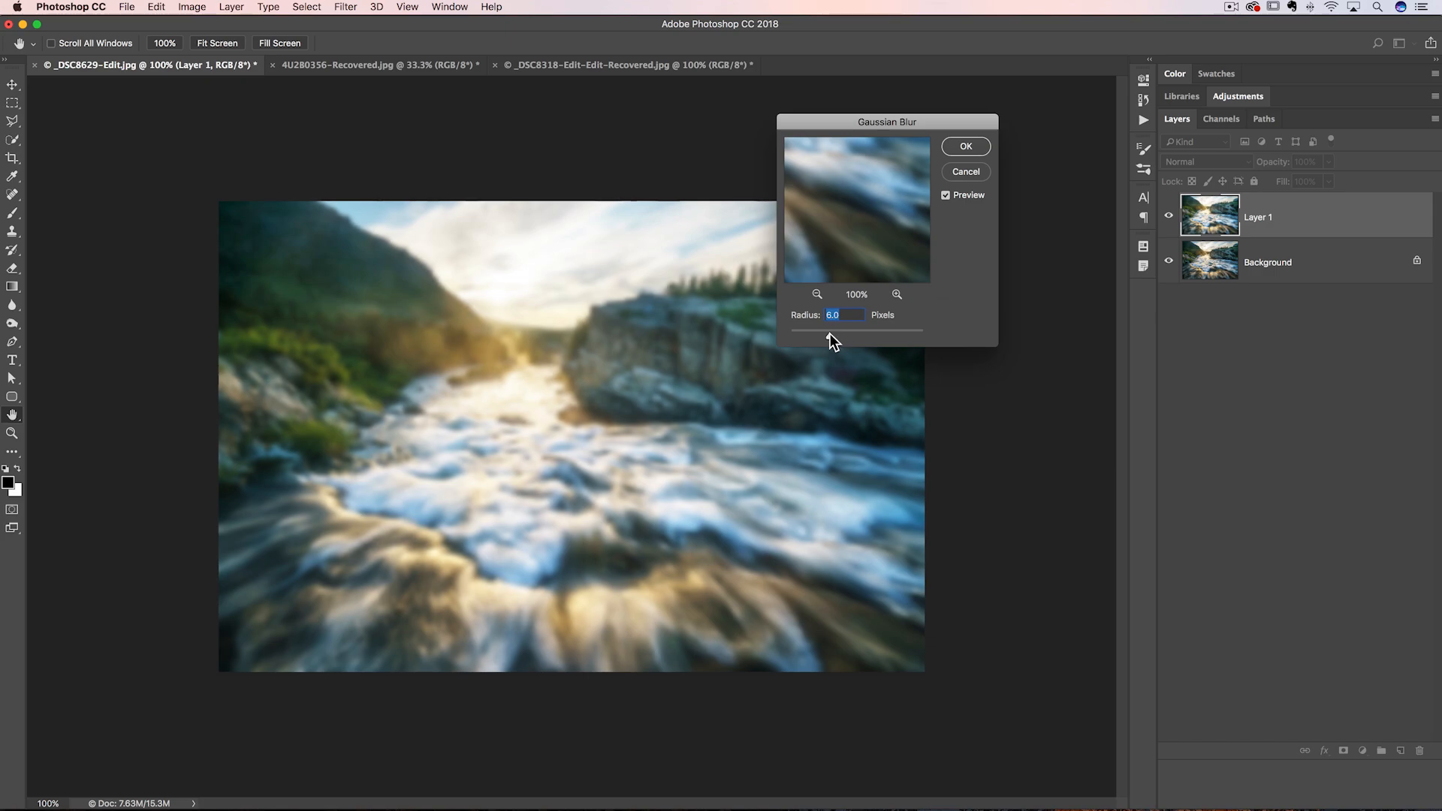
{"action": "left_click", "coordinate": [954, 147]}
{"action": "key", "text": "b"}
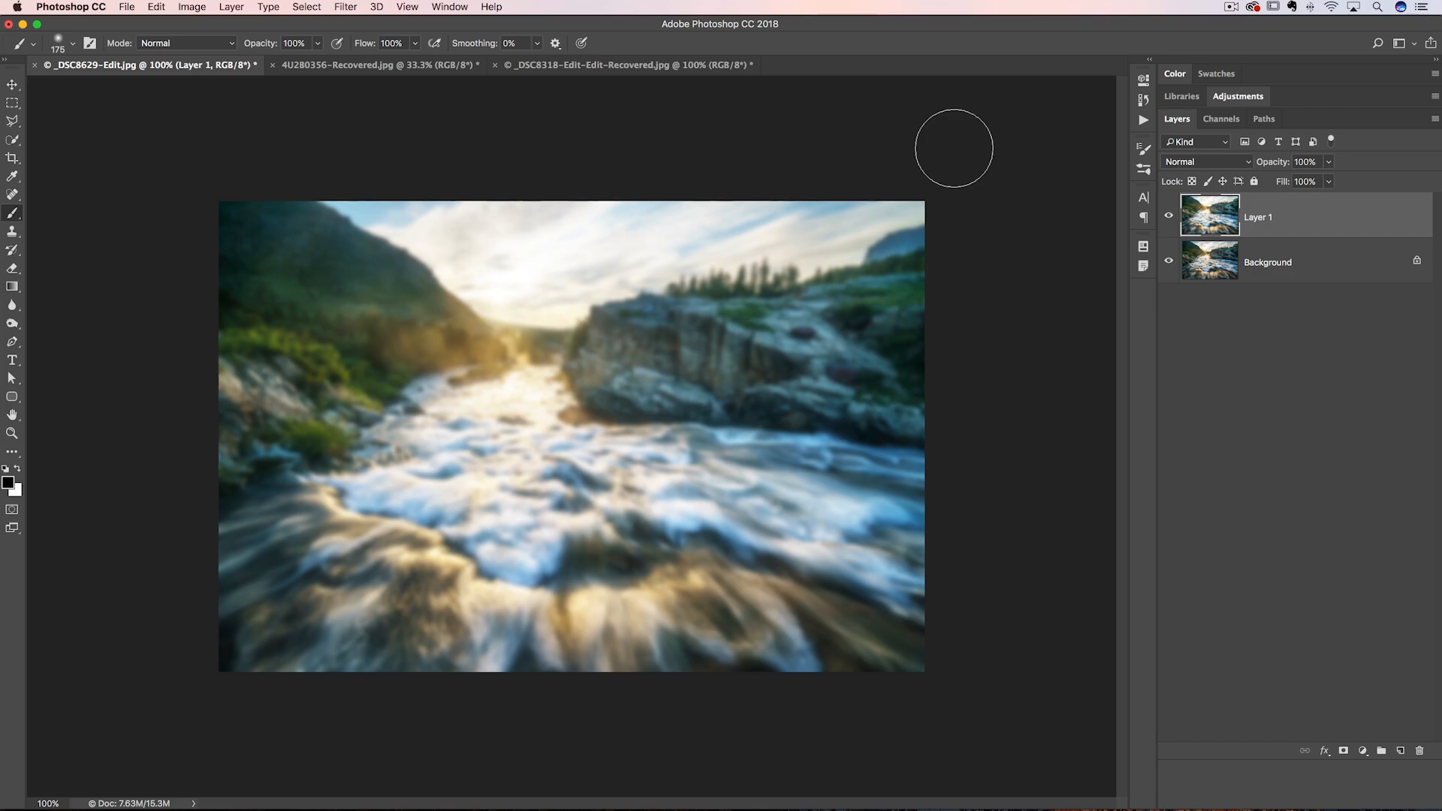
- Try the Overlay, Soft Light and Multiply blend modes on the blurred Layer 1
{"action": "left_click", "coordinate": [1195, 163]}
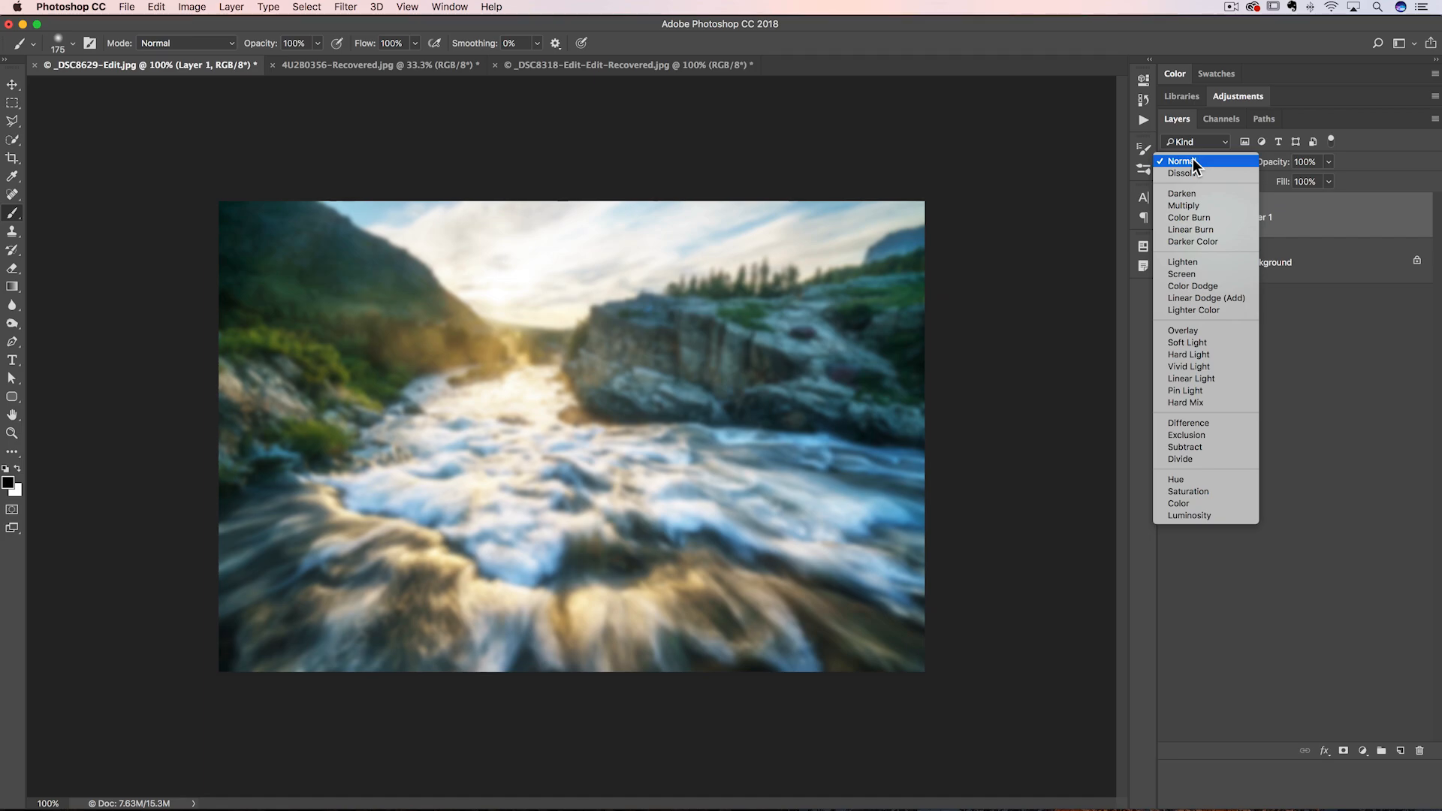
{"action": "left_click", "coordinate": [1195, 337]}
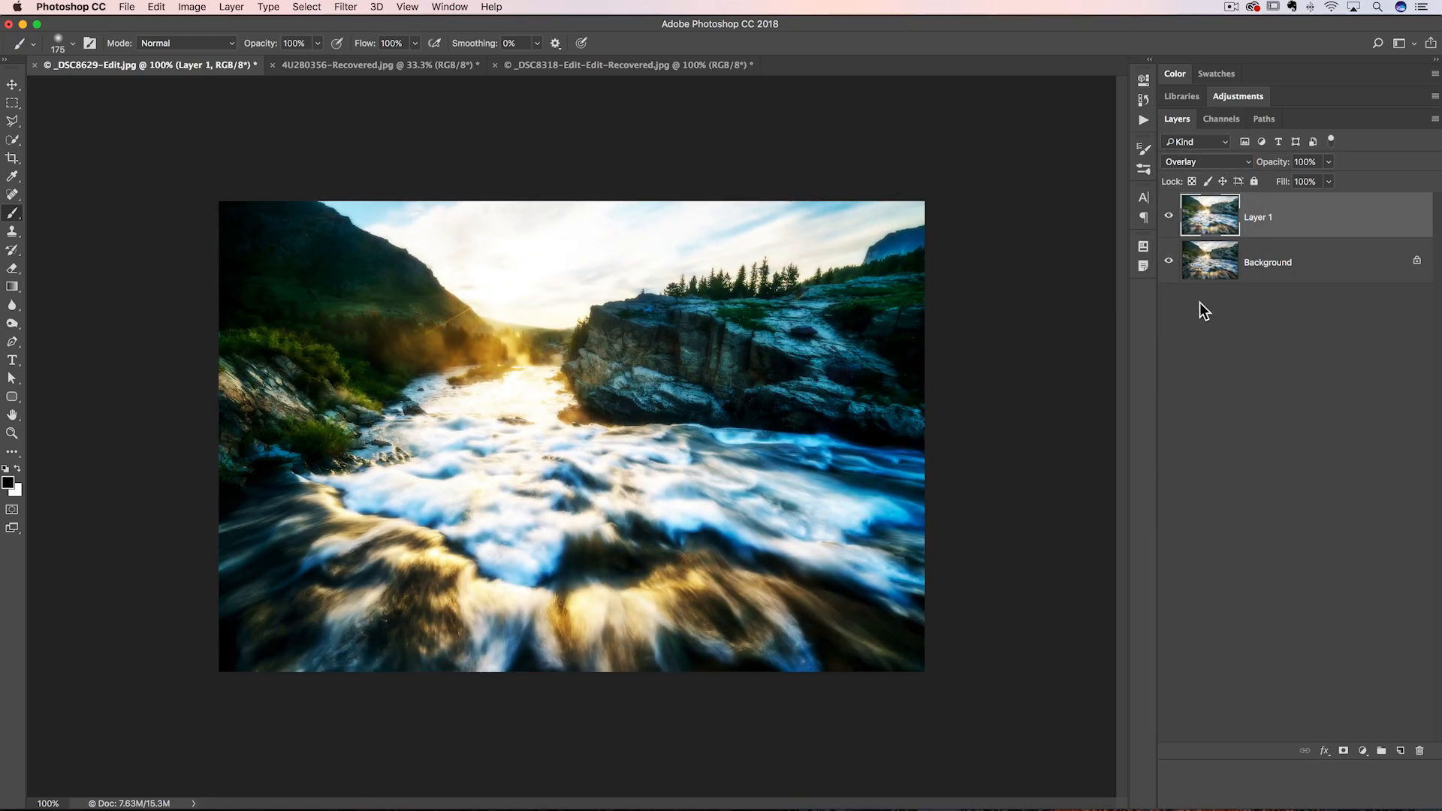
{"action": "left_click", "coordinate": [1198, 166]}
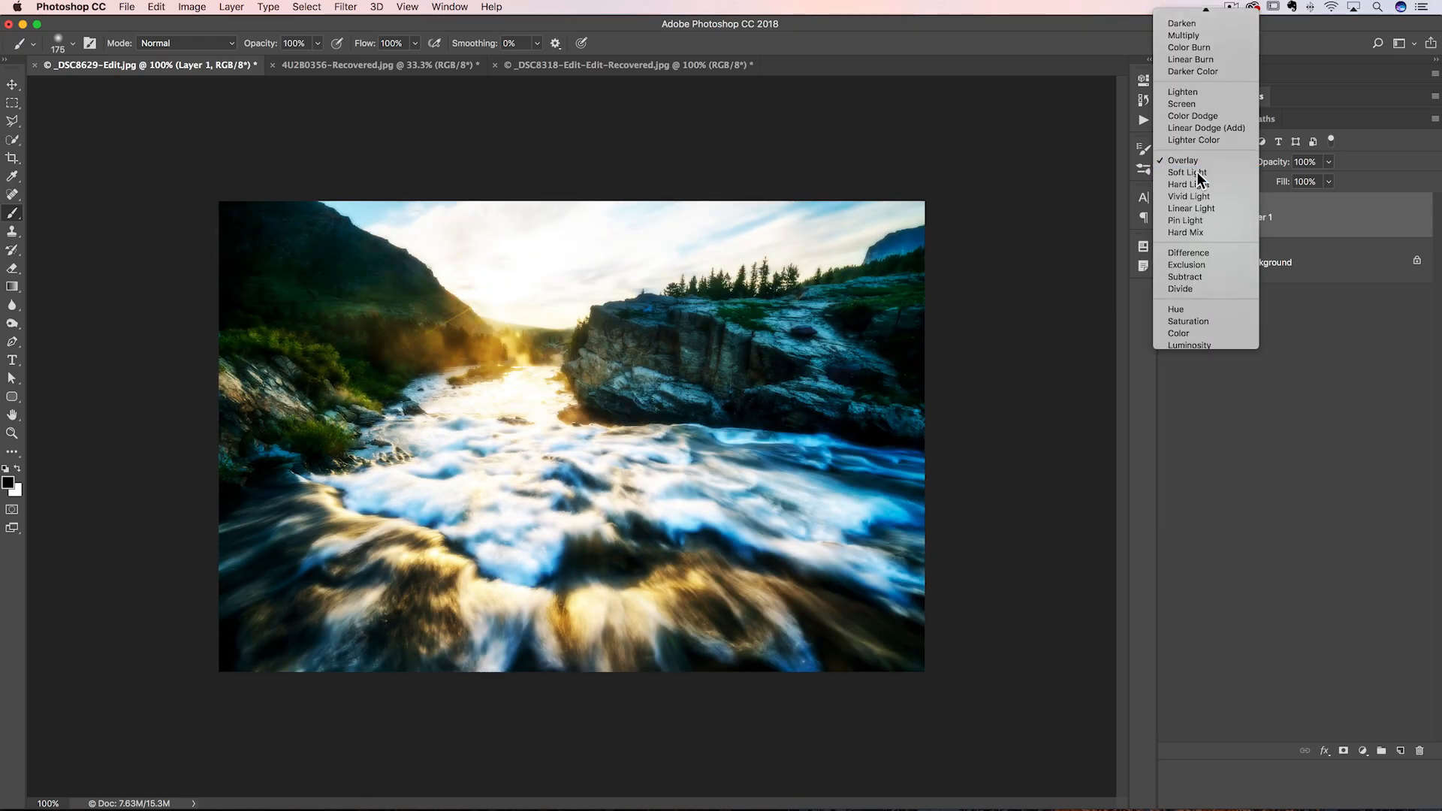
{"action": "left_click", "coordinate": [1197, 172]}
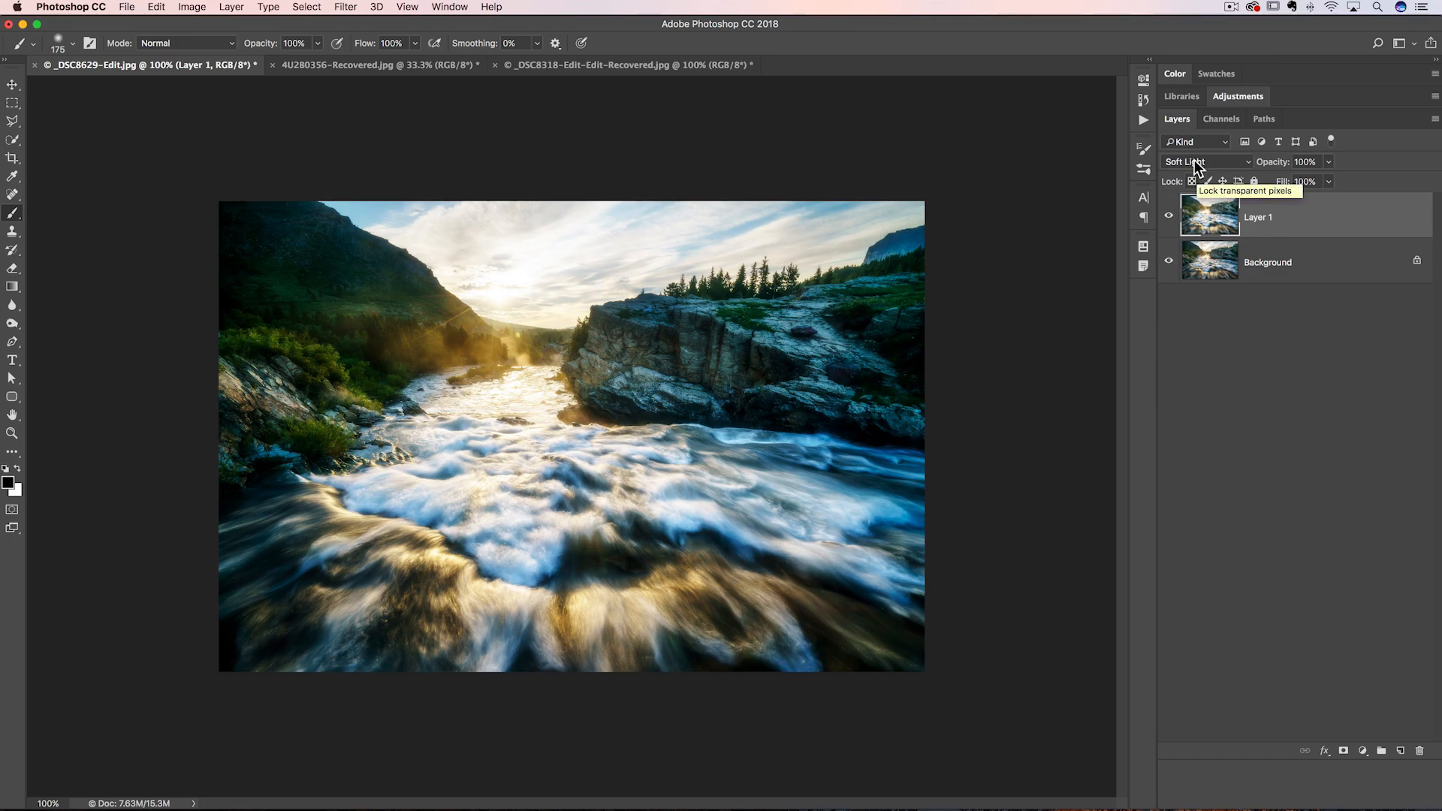
{"action": "left_click", "coordinate": [1197, 162]}
{"action": "left_click", "coordinate": [1194, 150]}
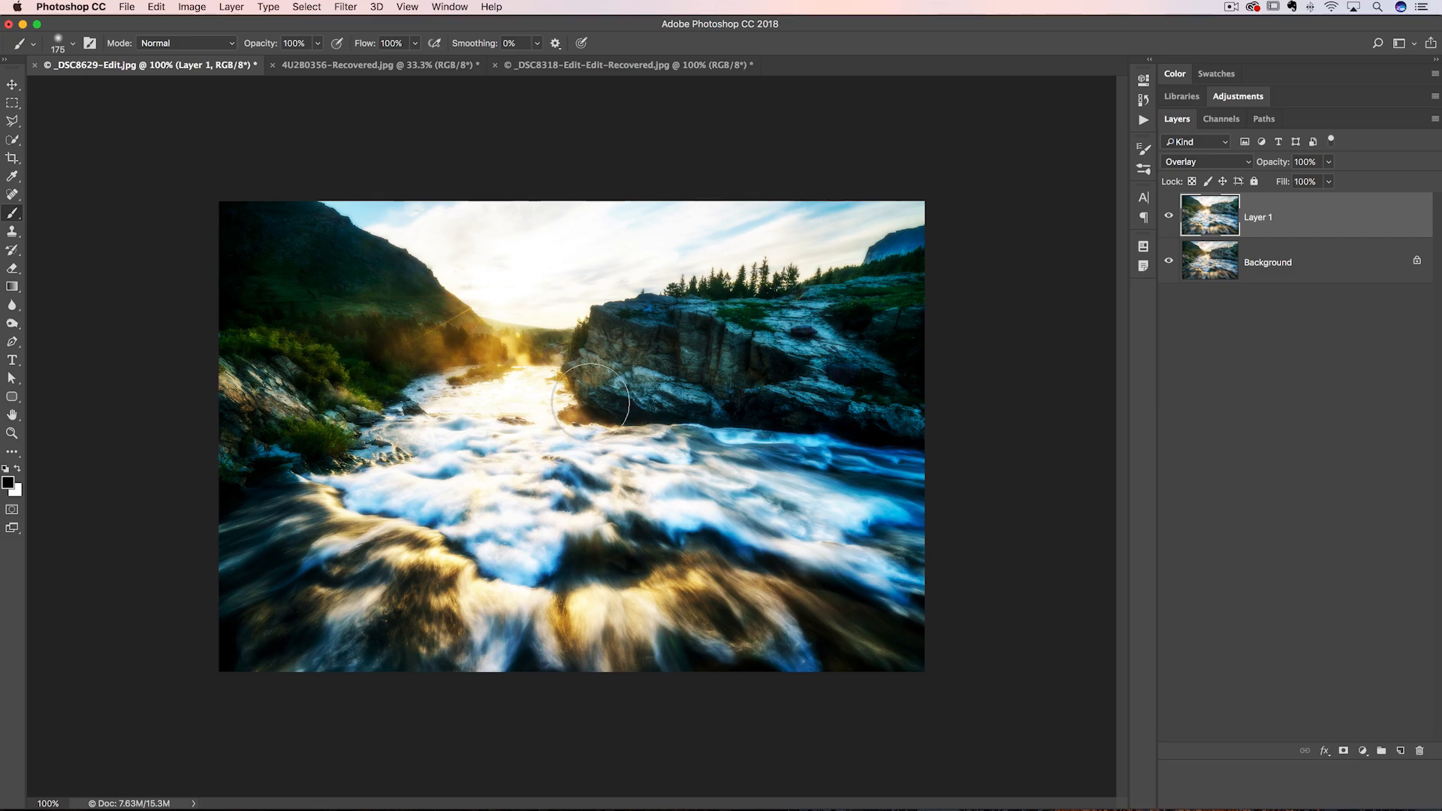
{"action": "left_click", "coordinate": [1194, 164]}
{"action": "left_click", "coordinate": [1193, 173]}
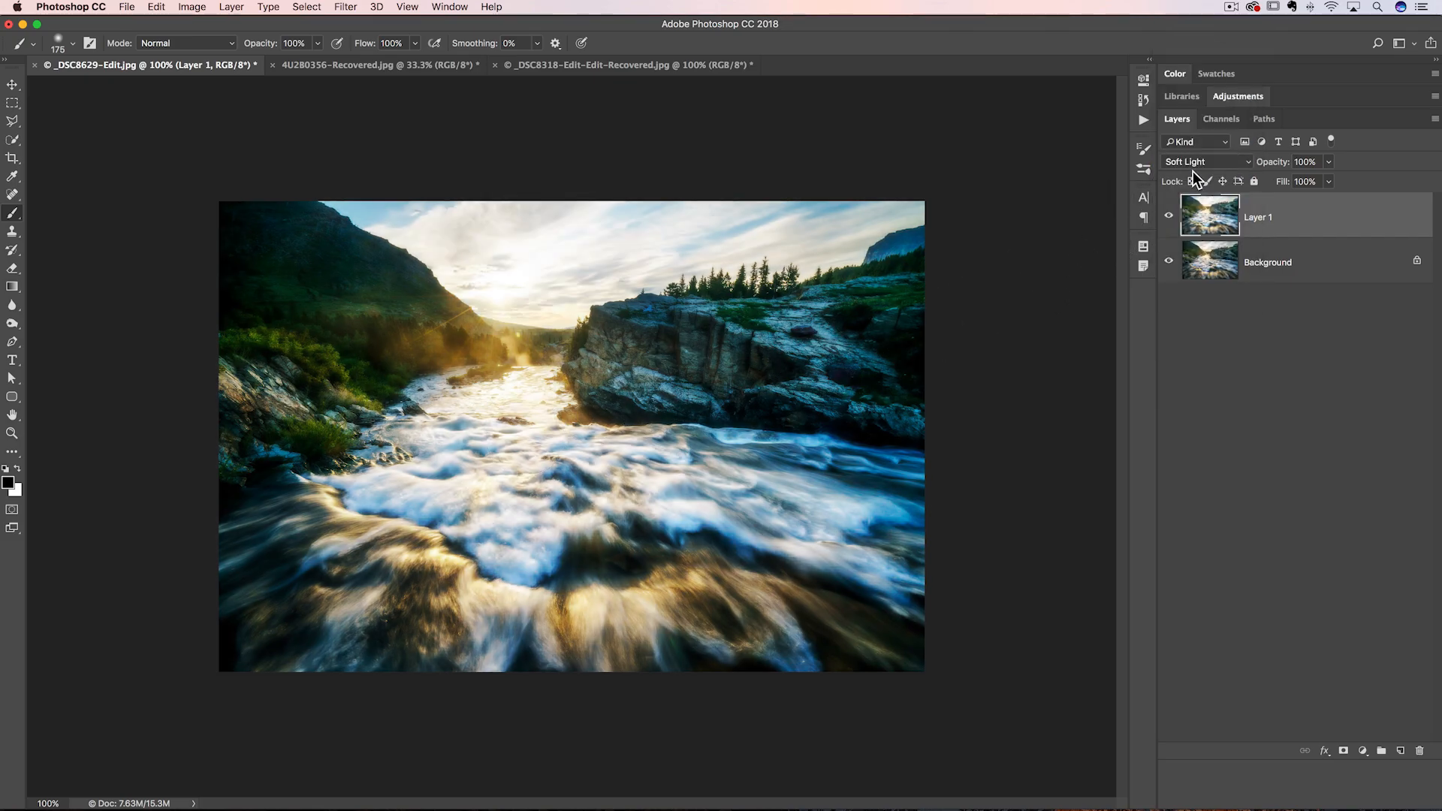
{"action": "left_click", "coordinate": [1193, 161]}
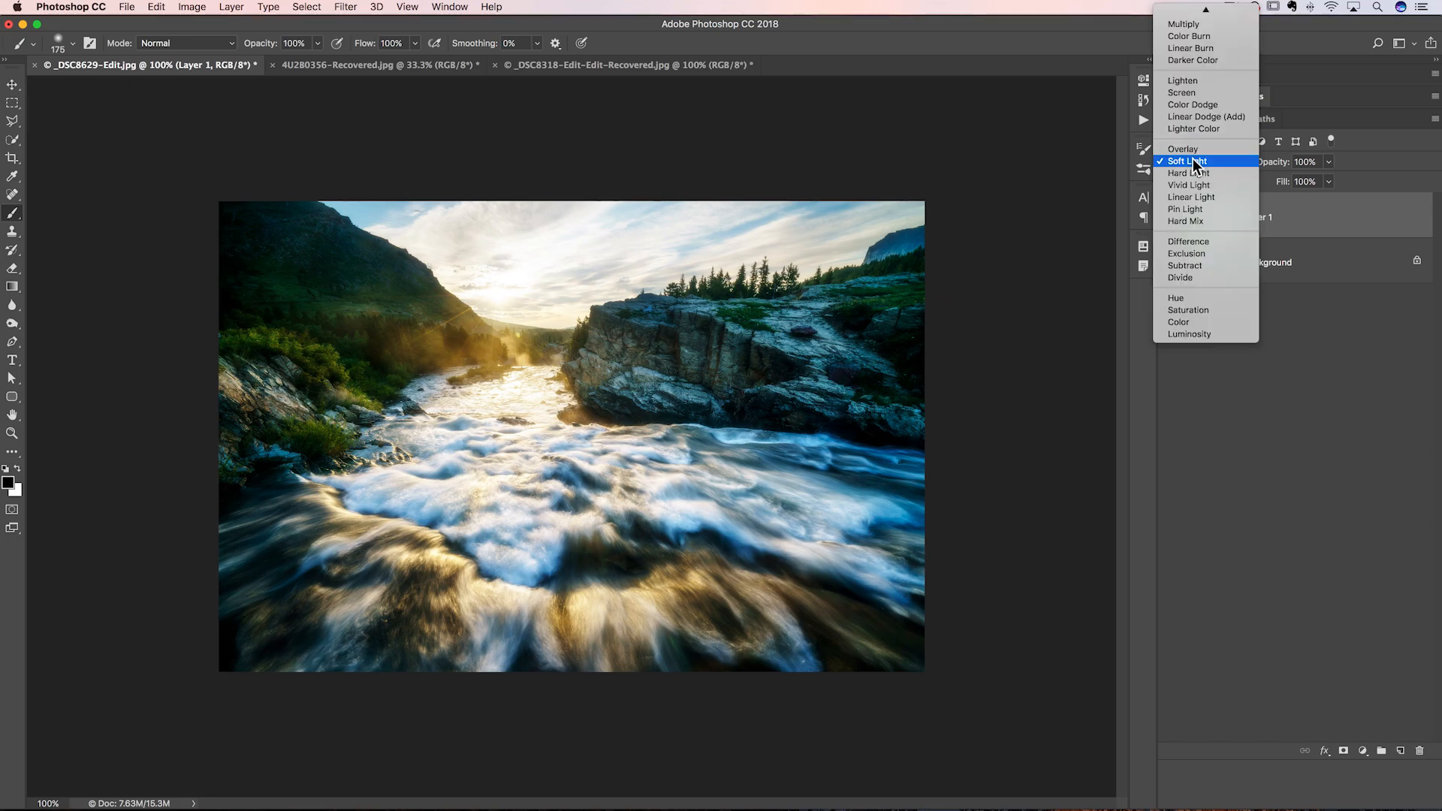
{"action": "scroll", "coordinate": [1194, 150], "scroll_direction": "up", "scroll_amount": 2}
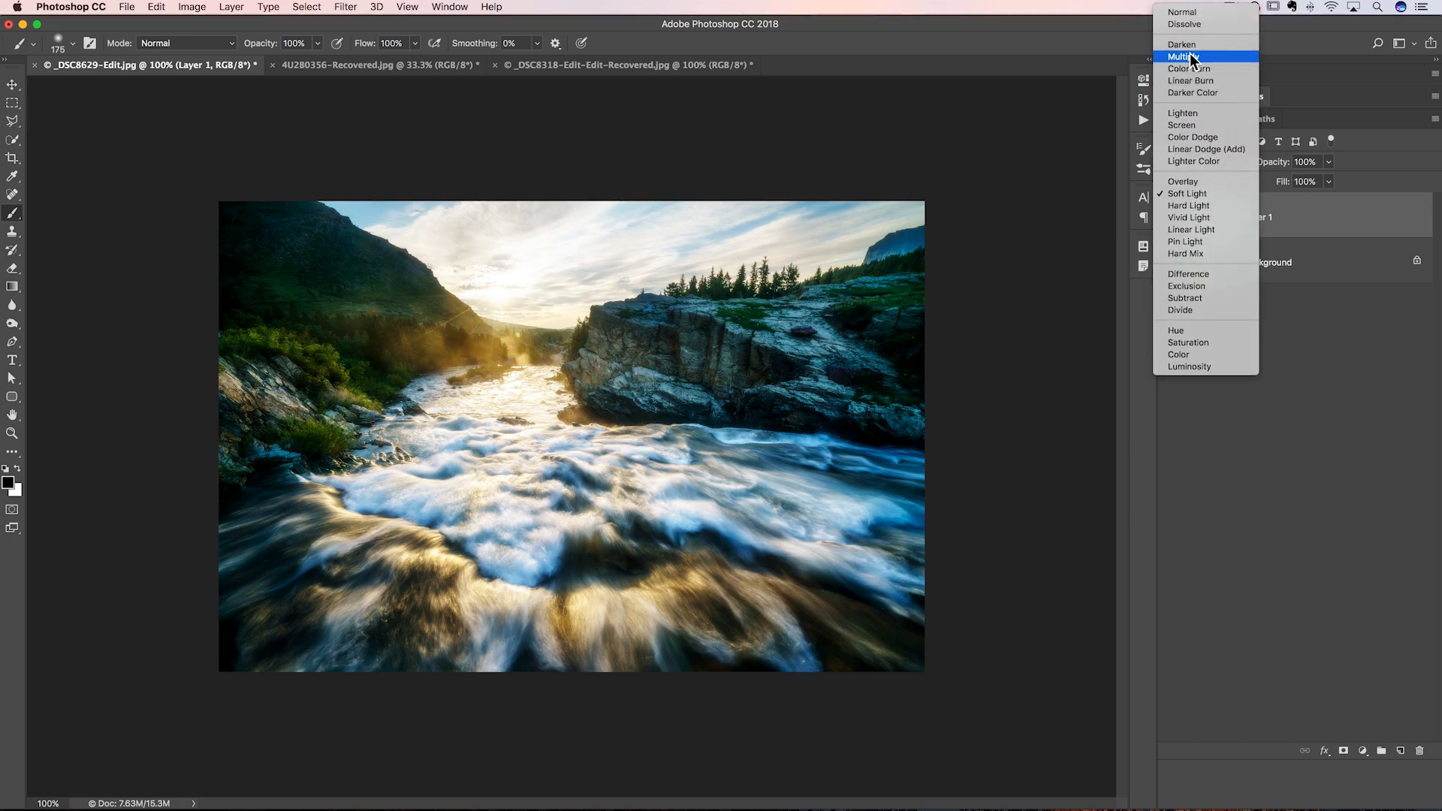
{"action": "left_click", "coordinate": [1190, 56]}
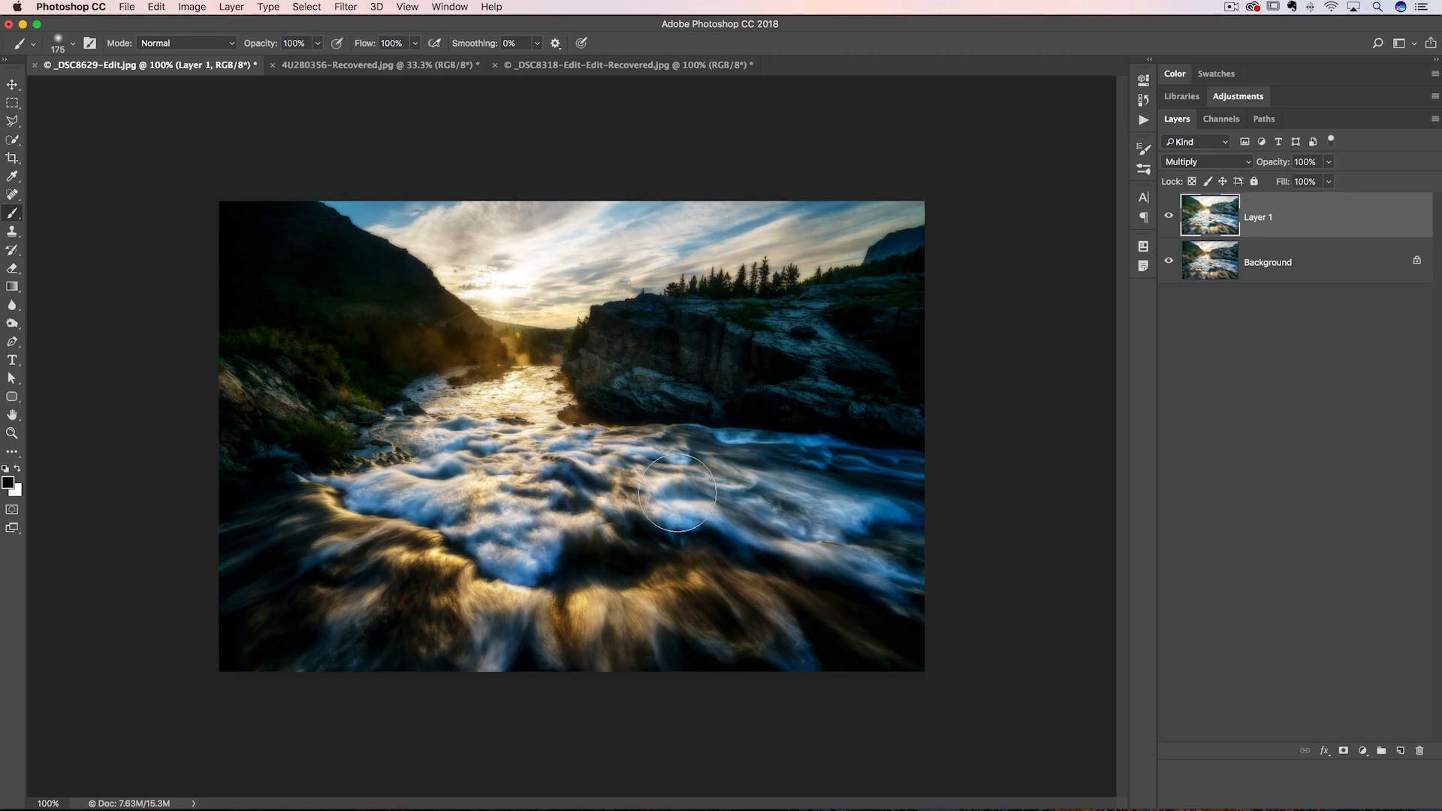
- Set Layer 1's blend mode to Overlay and its opacity to 72%
{"action": "left_click", "coordinate": [1232, 161]}
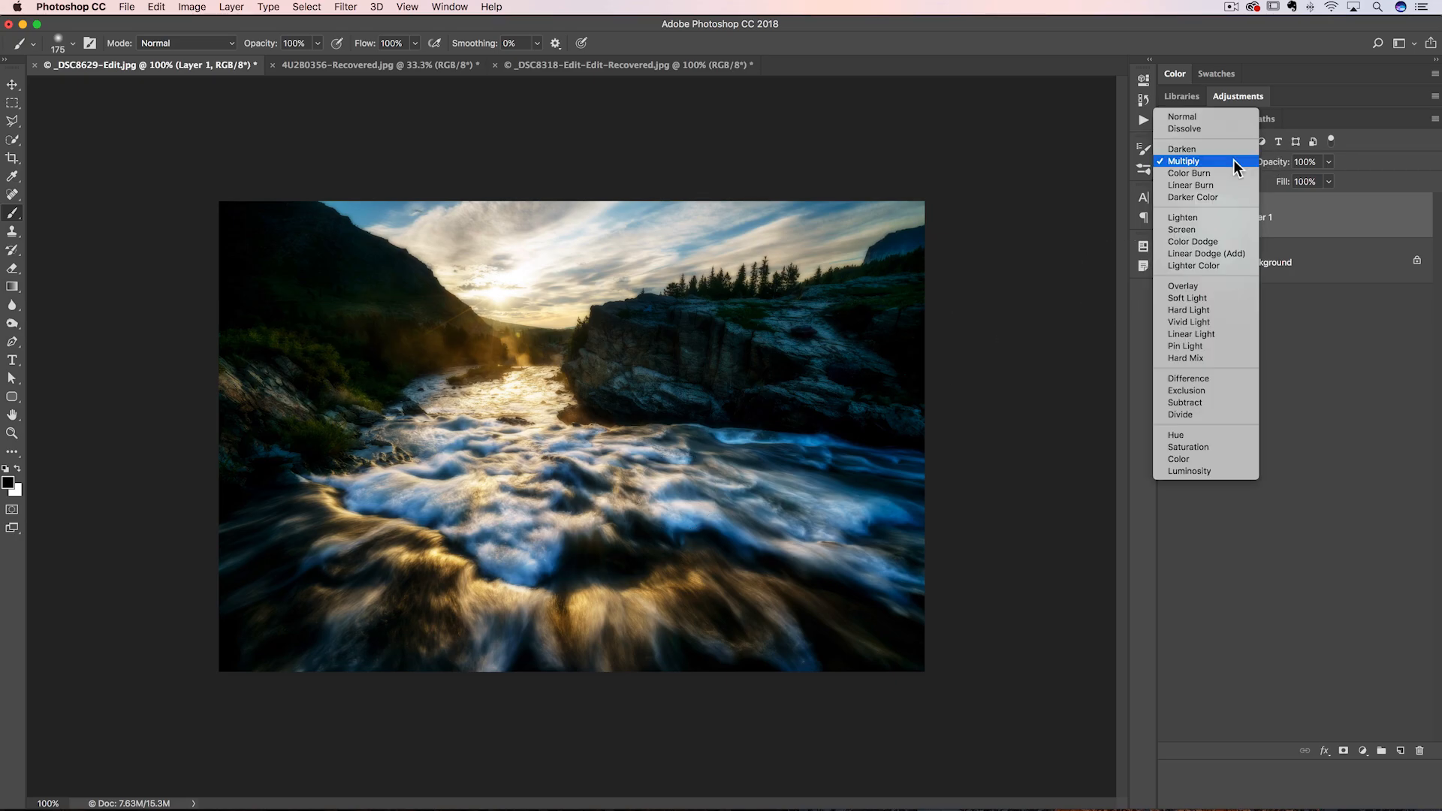
{"action": "left_click", "coordinate": [1195, 289]}
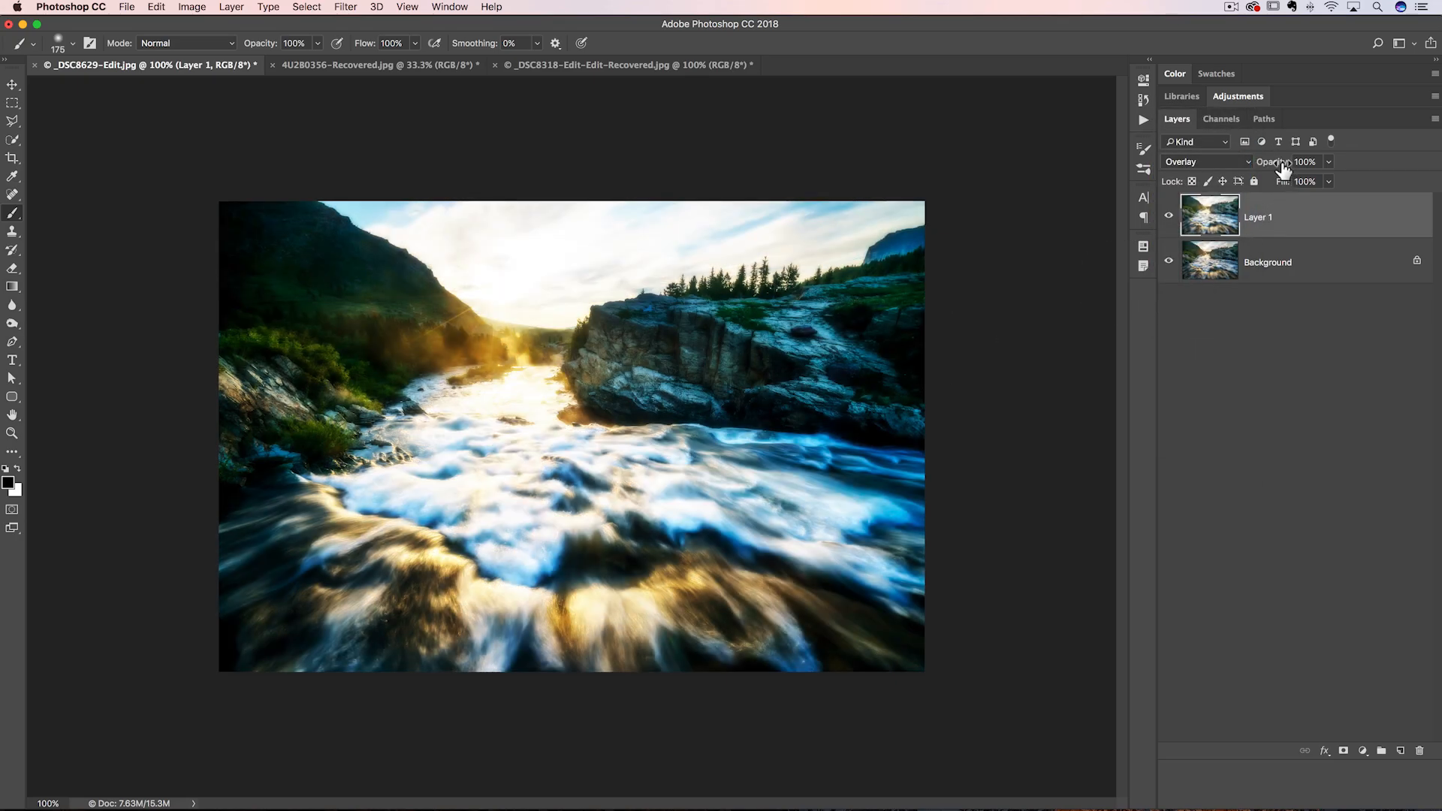
{"action": "left_click_drag", "start_coordinate": [1277, 162], "coordinate": [1059, 193]}
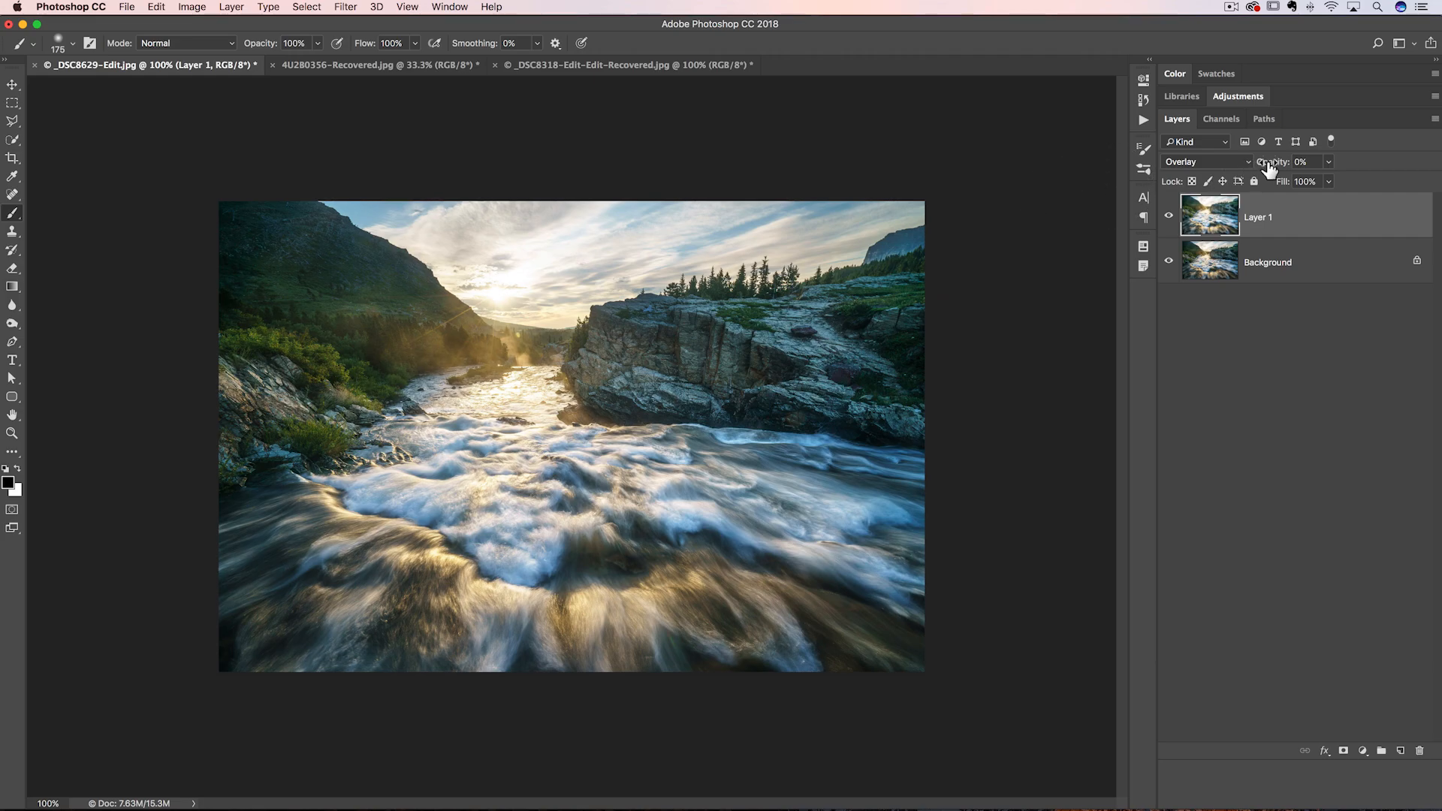
{"action": "left_click_drag", "start_coordinate": [1270, 168], "coordinate": [1322, 166]}
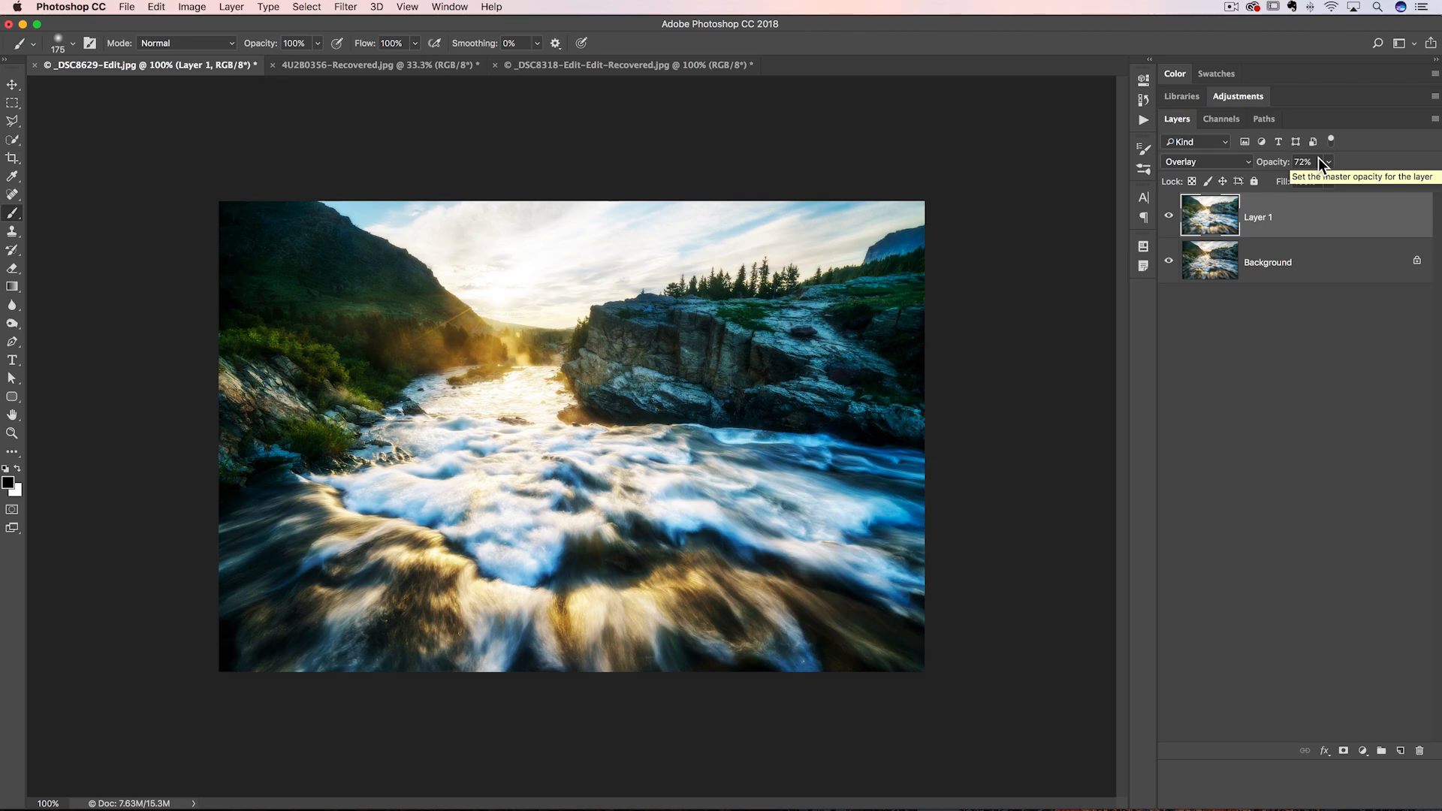
- Examine the sunlit valley and hillside at 300% with Layer 1 hidden and shown to judge the glow
{"action": "key", "text": "super+equal"}
{"action": "key", "text": "super+equal"}
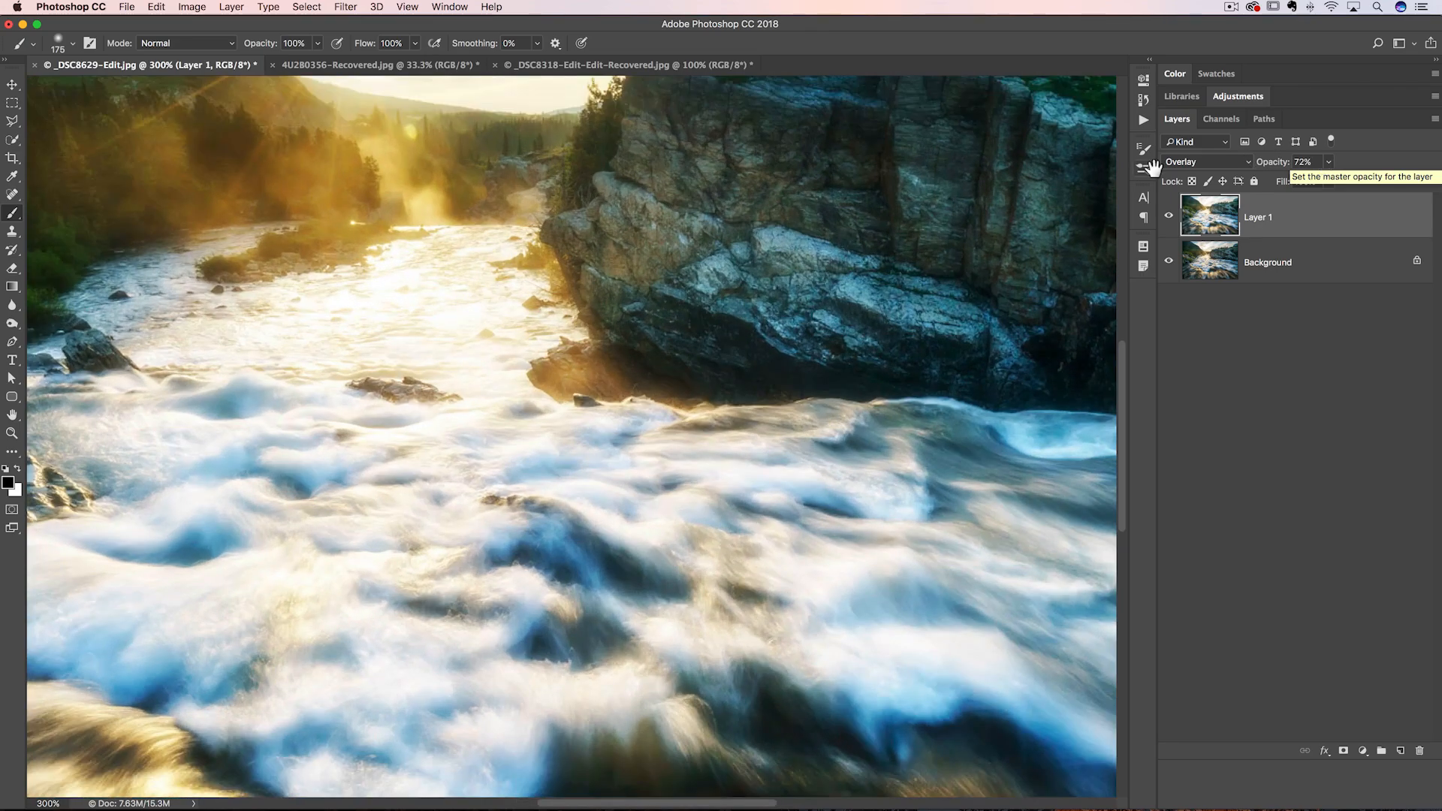
{"action": "left_click_drag", "start_coordinate": [702, 333], "coordinate": [1024, 589]}
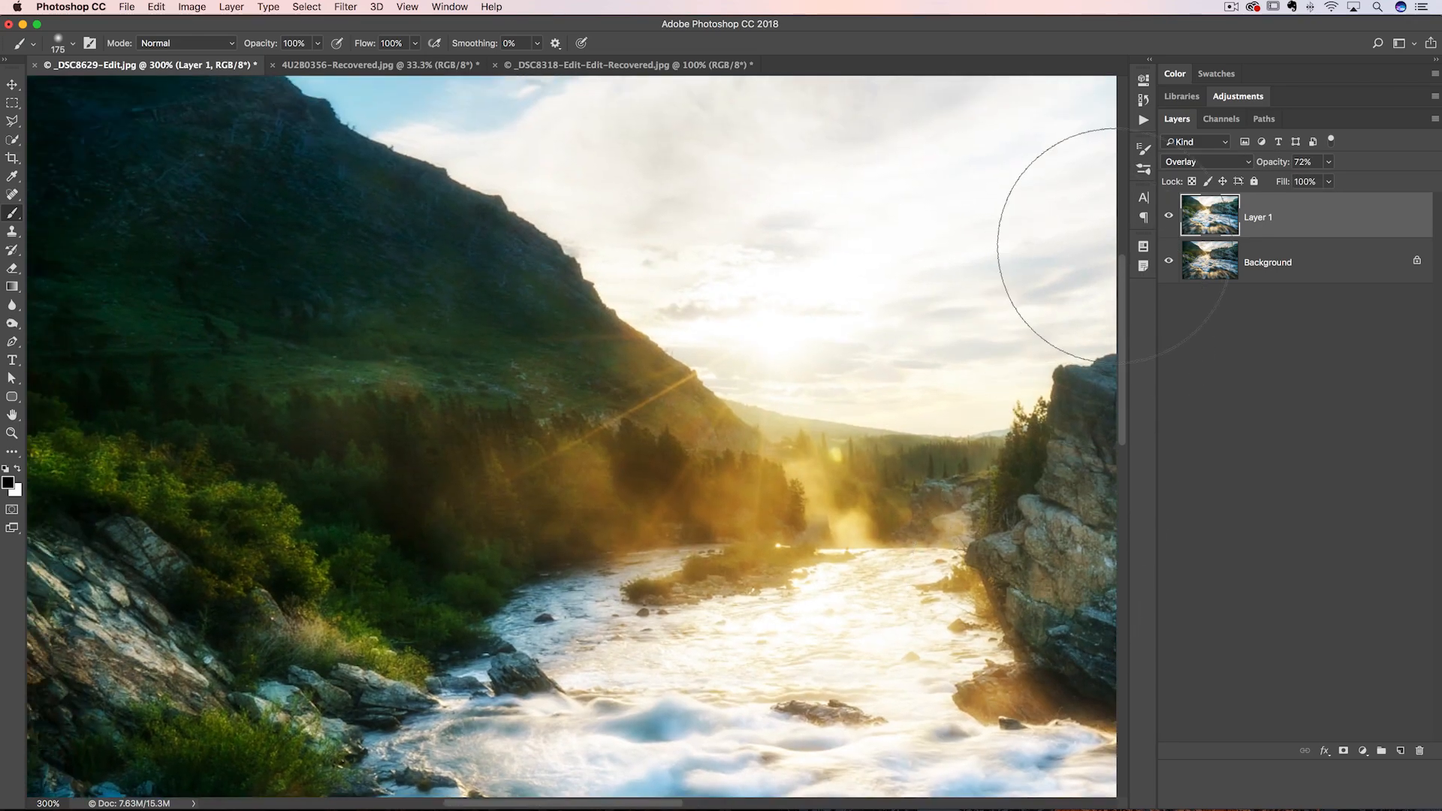
{"action": "left_click", "coordinate": [1169, 216]}
{"action": "left_click", "coordinate": [1169, 215]}
{"action": "key", "text": "v"}
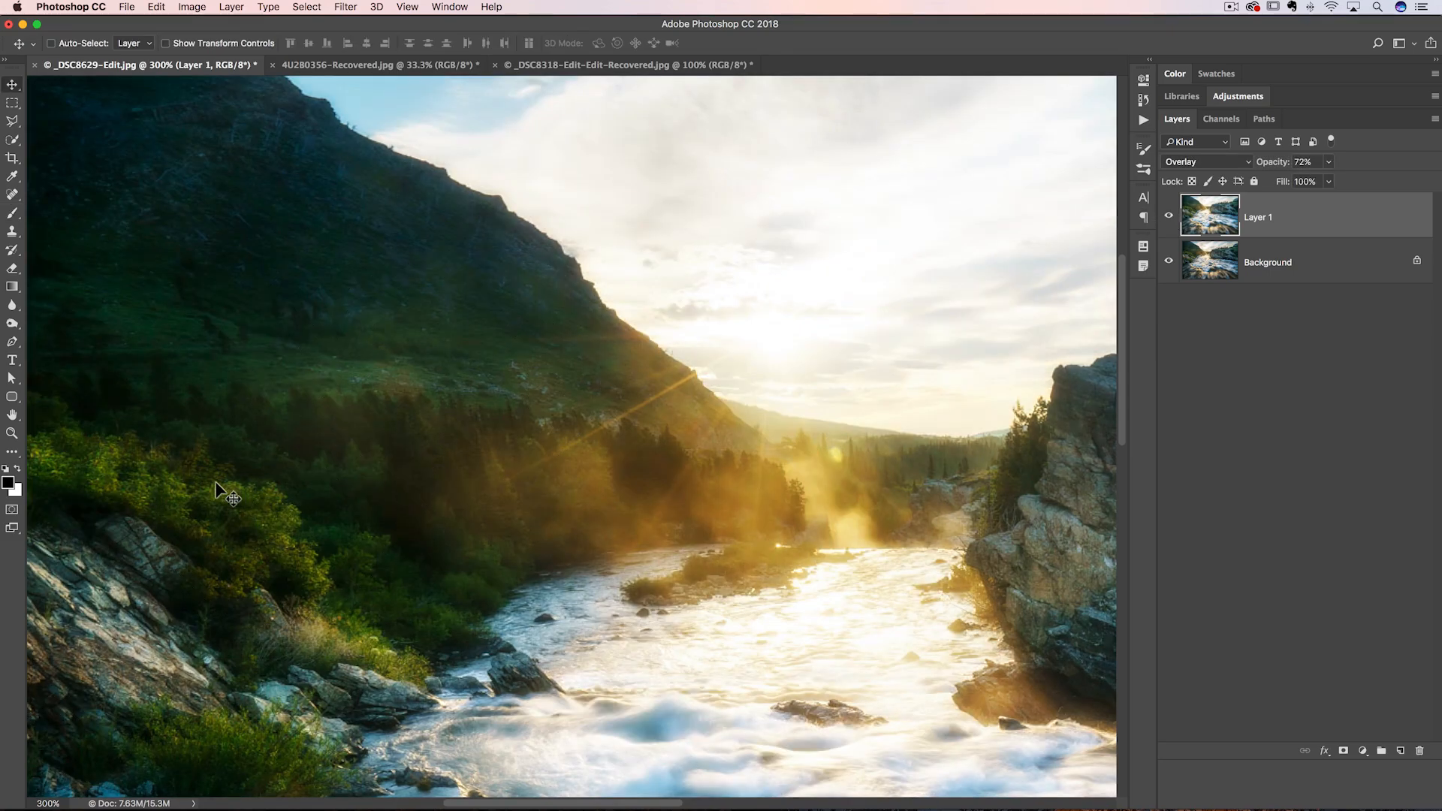
{"action": "left_click", "coordinate": [1170, 218]}
{"action": "left_click", "coordinate": [1170, 218]}
{"action": "left_click", "coordinate": [1170, 218]}
{"action": "left_click", "coordinate": [1170, 217]}
{"action": "key", "text": "super+1"}
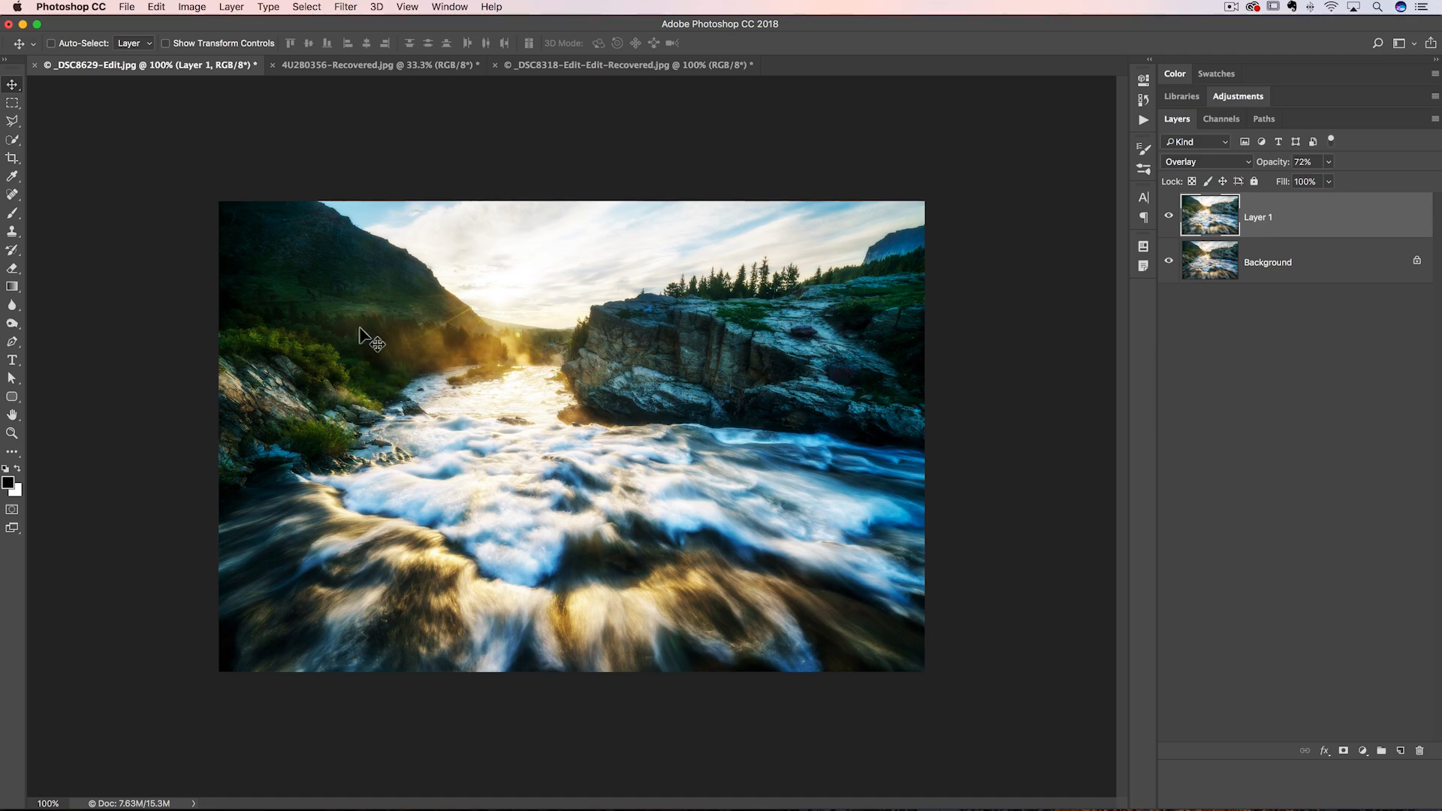
- Compare the hillside, bushes and riverbank rocks close up once more with and without Layer 1, and return to 100% view
{"action": "key", "text": "super+equal"}
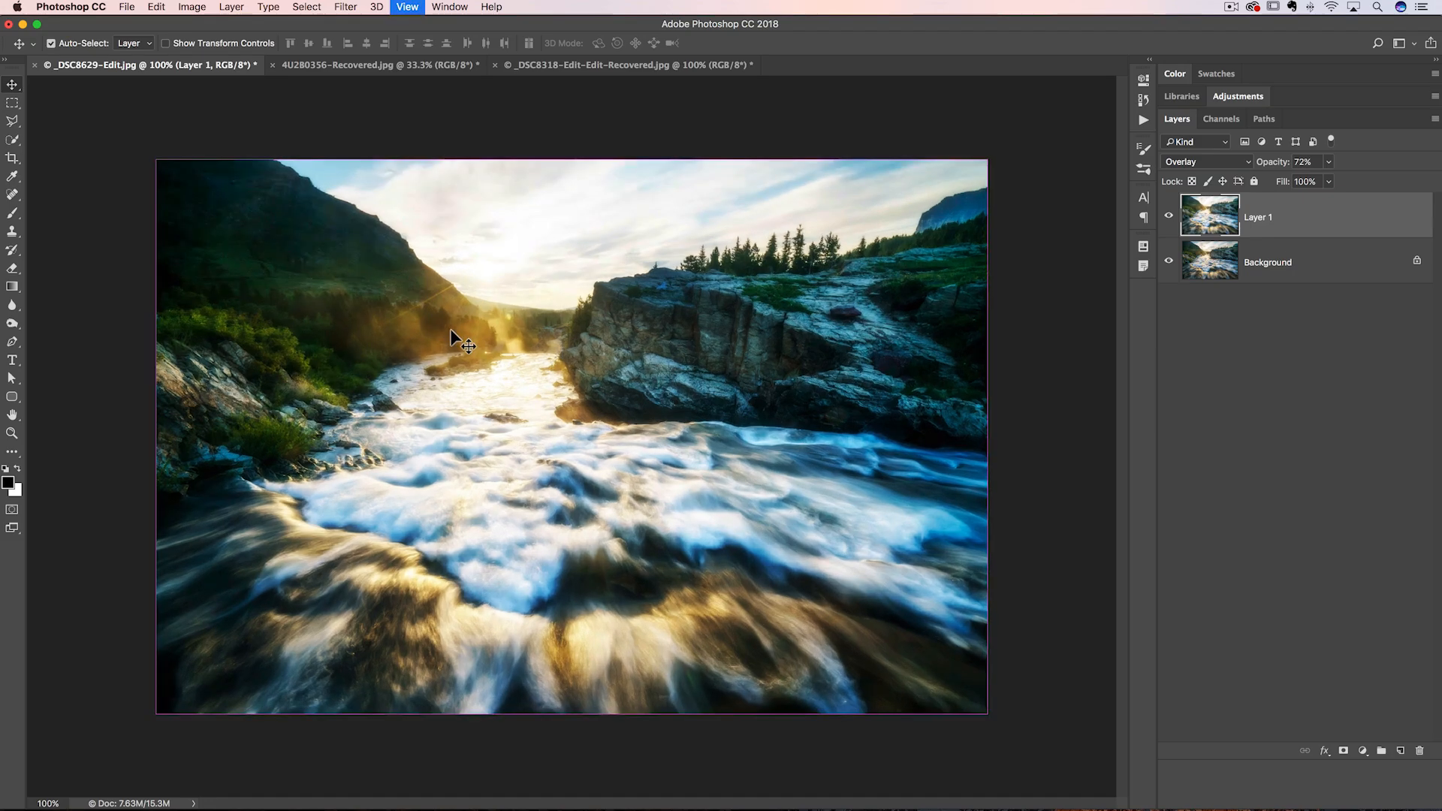
{"action": "key", "text": "super+equal"}
{"action": "left_click_drag", "start_coordinate": [321, 264], "coordinate": [828, 538]}
{"action": "left_click", "coordinate": [1169, 217]}
{"action": "left_click", "coordinate": [1168, 217]}
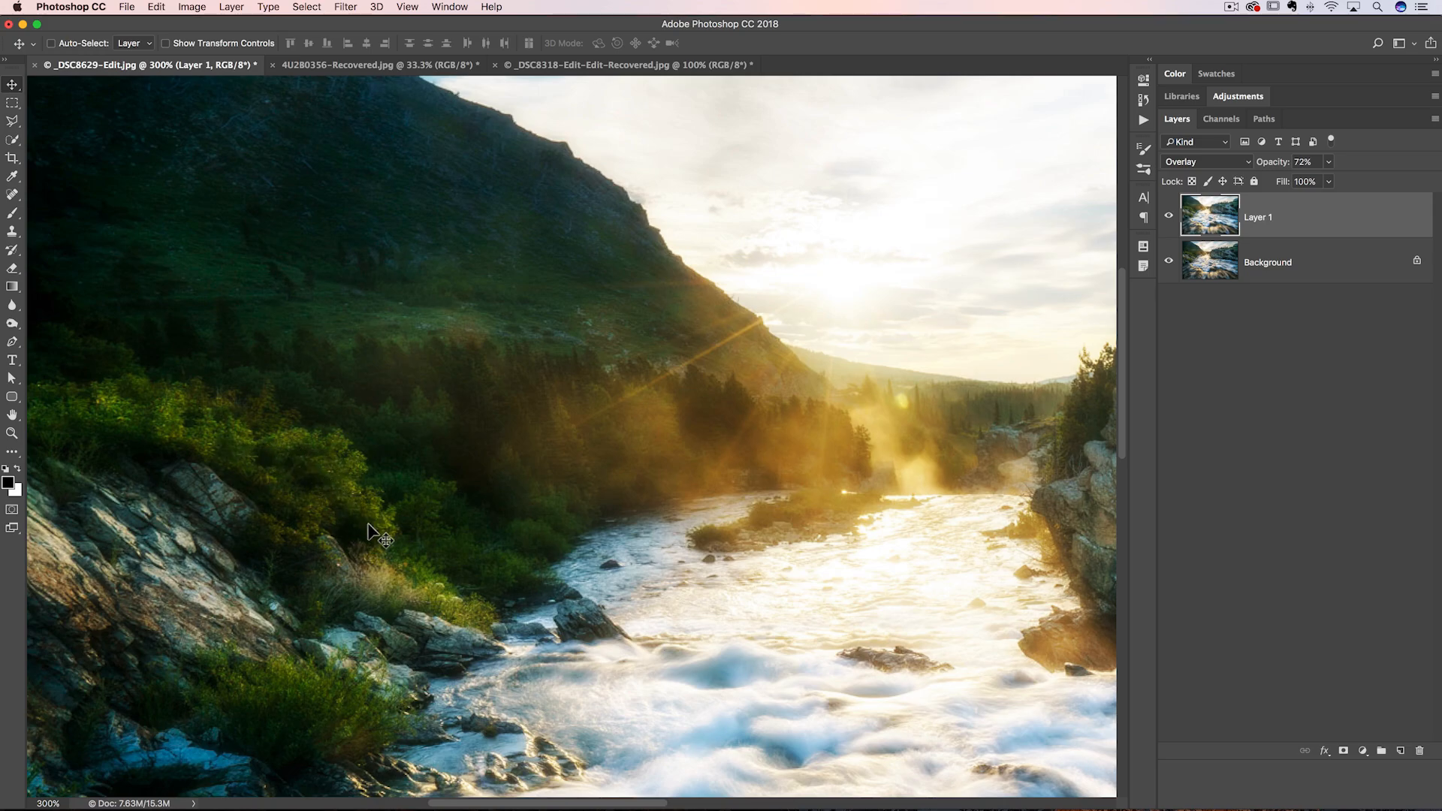
{"action": "left_click", "coordinate": [1169, 217]}
{"action": "left_click", "coordinate": [1169, 217]}
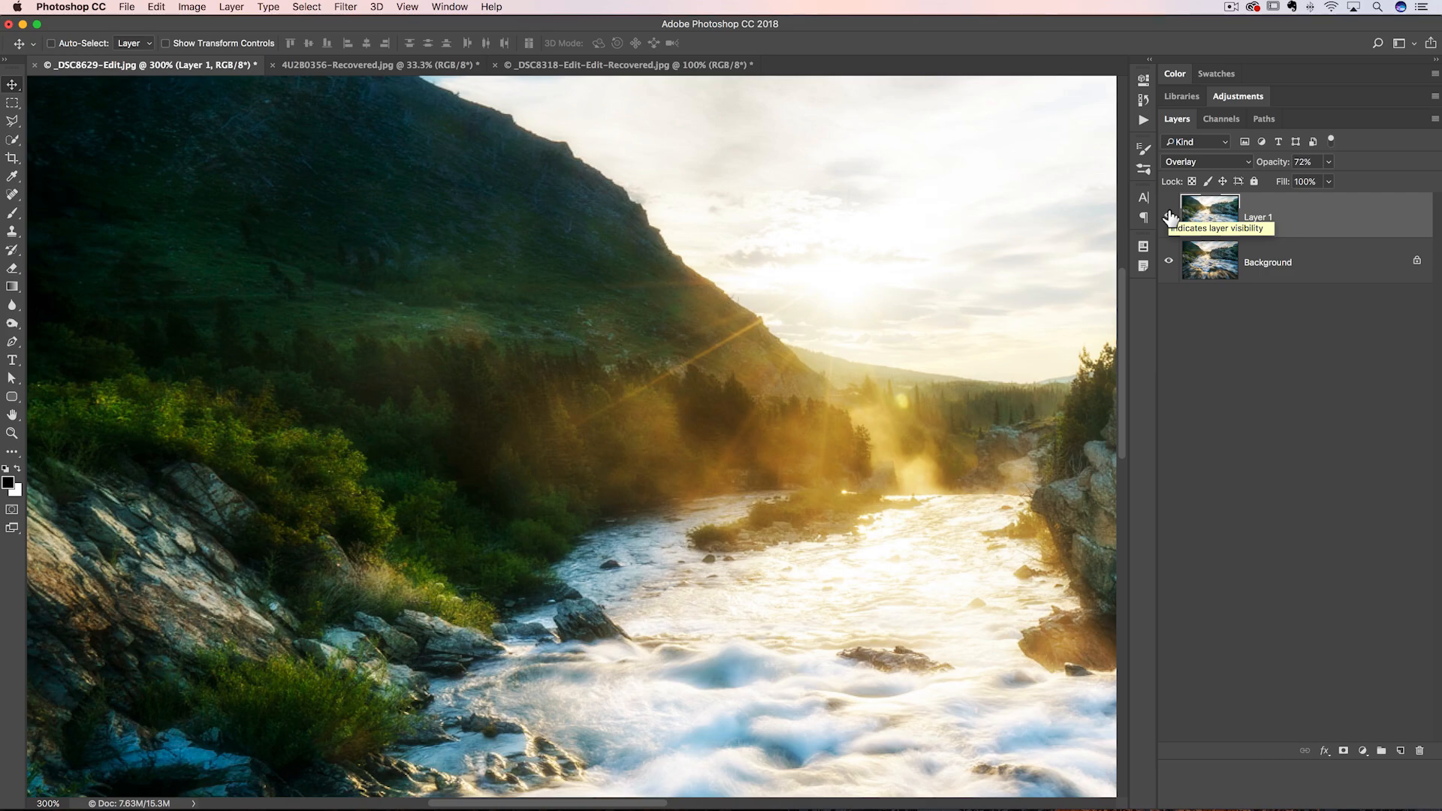
{"action": "key", "text": "super+1"}
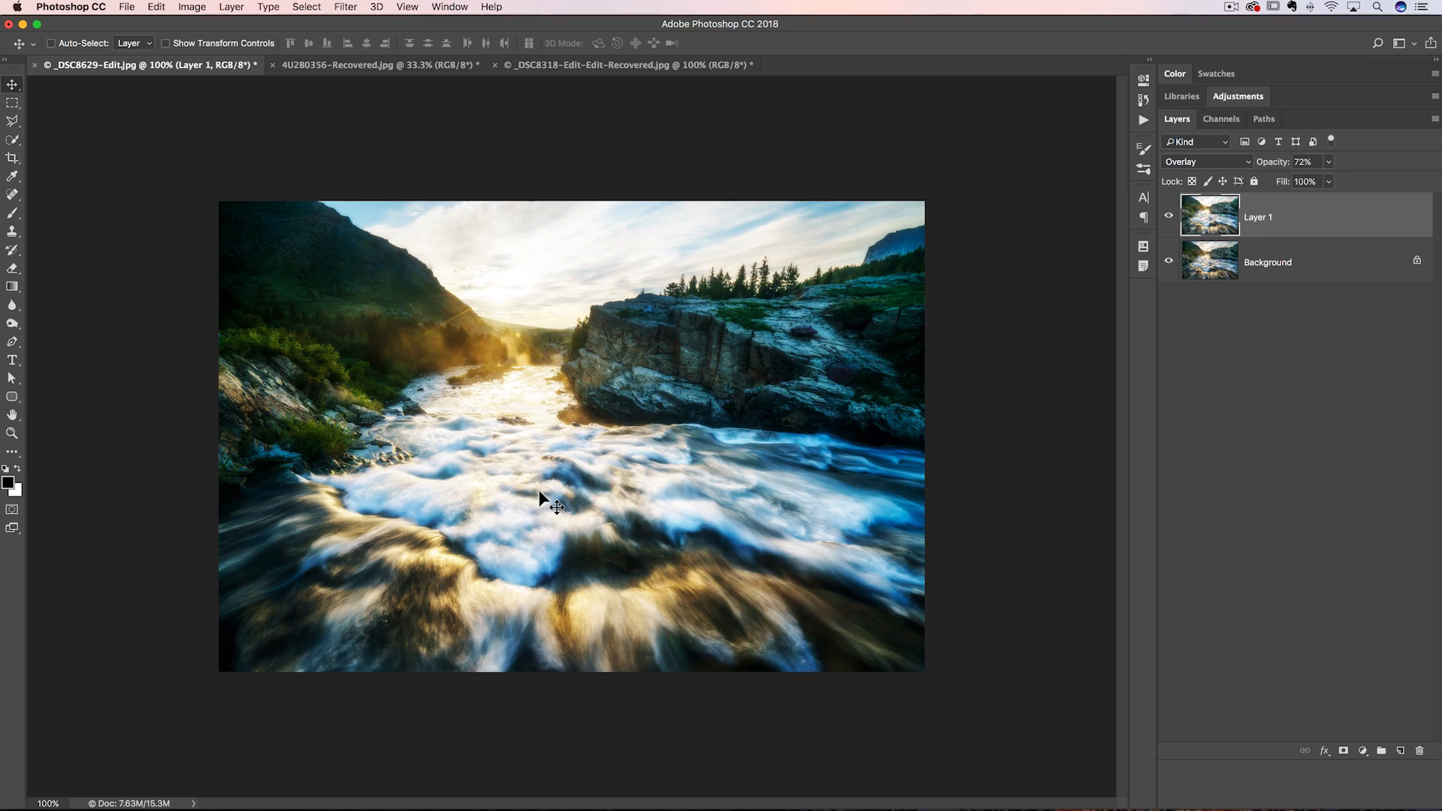
- Set Layer 1's opacity to 67% and split the dark This Layer slider in its Blend If options to 0 / 91
{"action": "mouse_move", "coordinate": [1278, 167]}
{"action": "left_mouse_down"}
{"action": "mouse_move", "coordinate": [1261, 171]}
{"action": "mouse_move", "coordinate": [1277, 167]}
{"action": "left_mouse_up"}
{"action": "double_click", "coordinate": [1320, 214]}
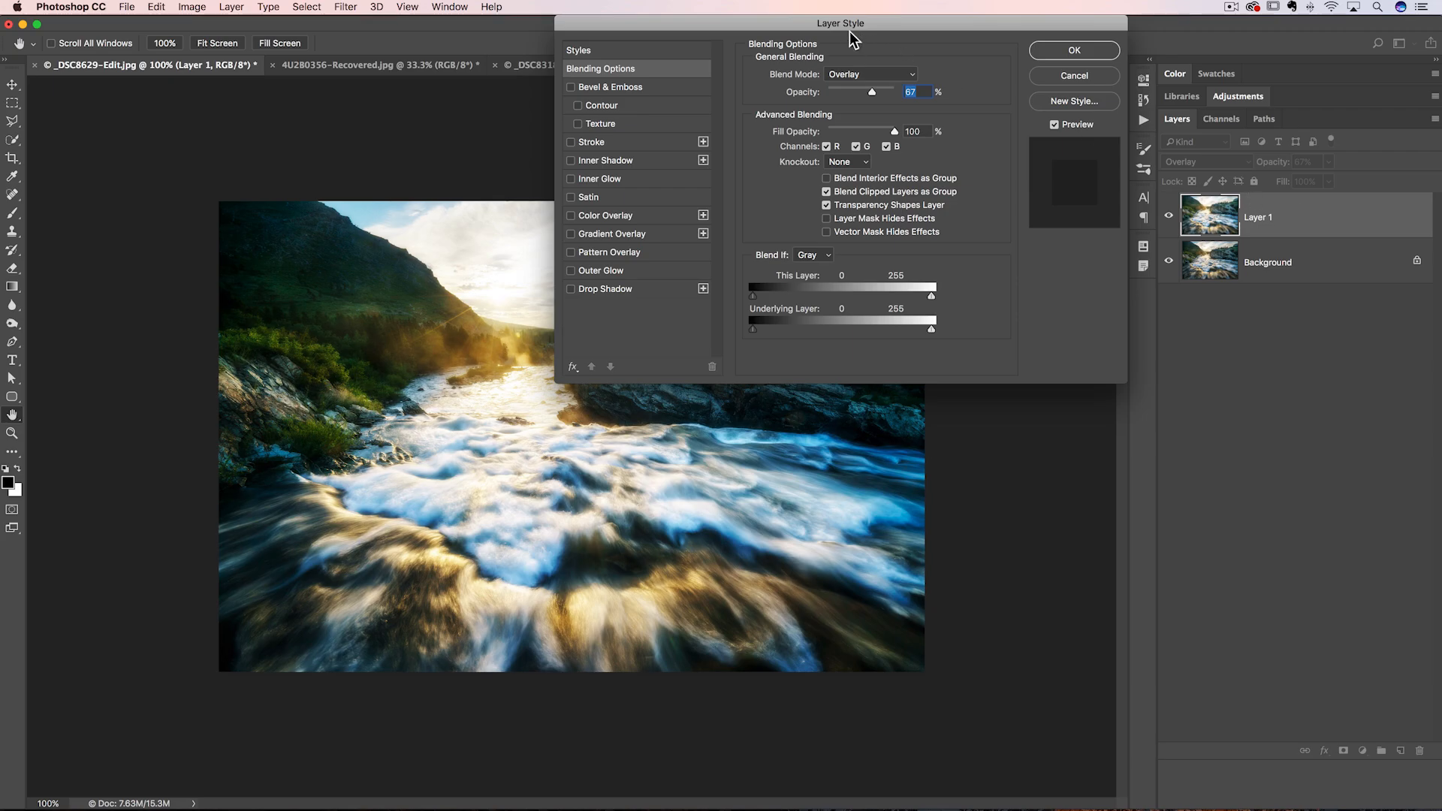
{"action": "left_click_drag", "start_coordinate": [796, 16], "coordinate": [1105, 15]}
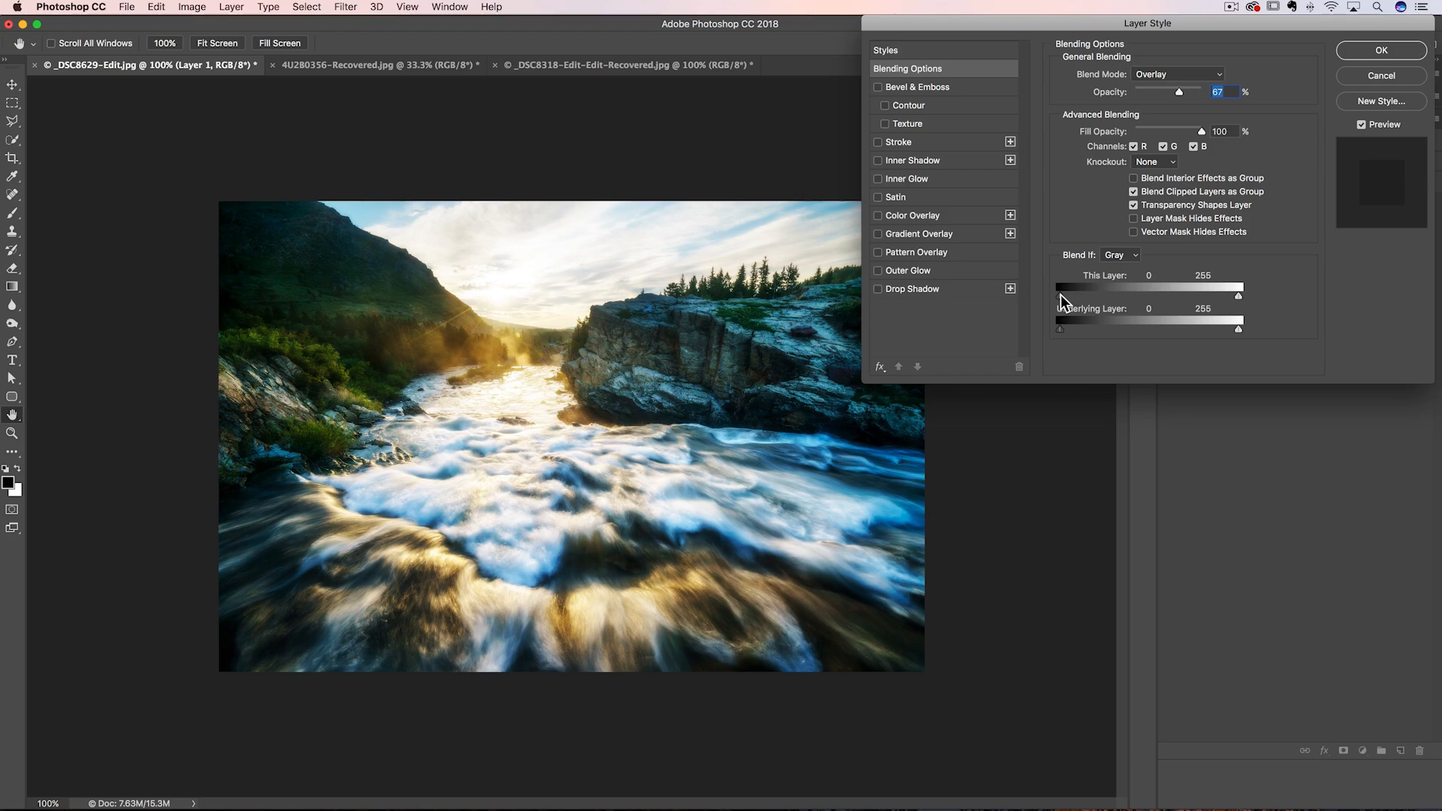
{"action": "key", "text": "alt"}
{"action": "left_click_drag", "start_coordinate": [1060, 297], "coordinate": [1105, 297]}
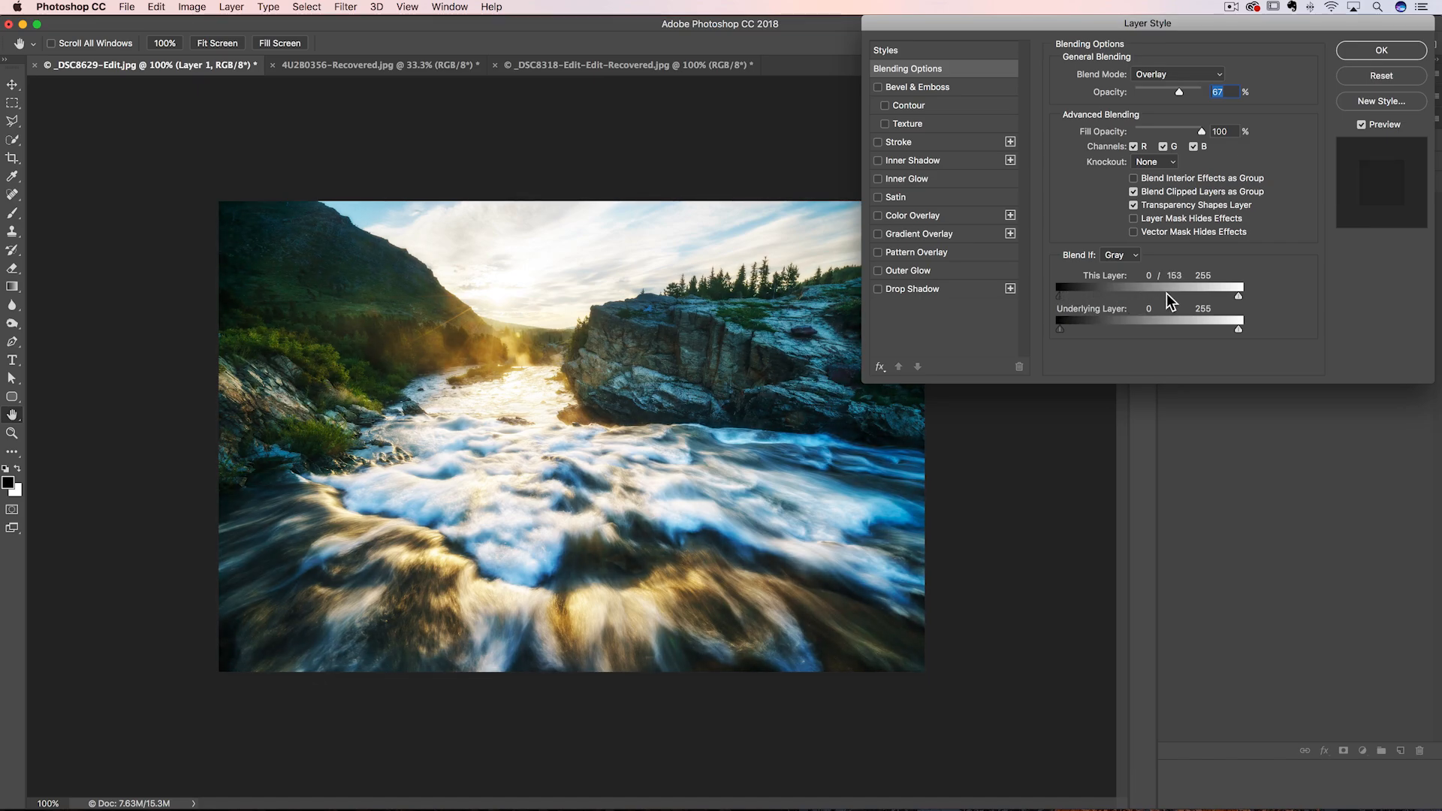
{"action": "left_click_drag", "start_coordinate": [1129, 291], "coordinate": [1123, 291]}
{"action": "left_click_drag", "start_coordinate": [1231, 35], "coordinate": [1119, 444]}
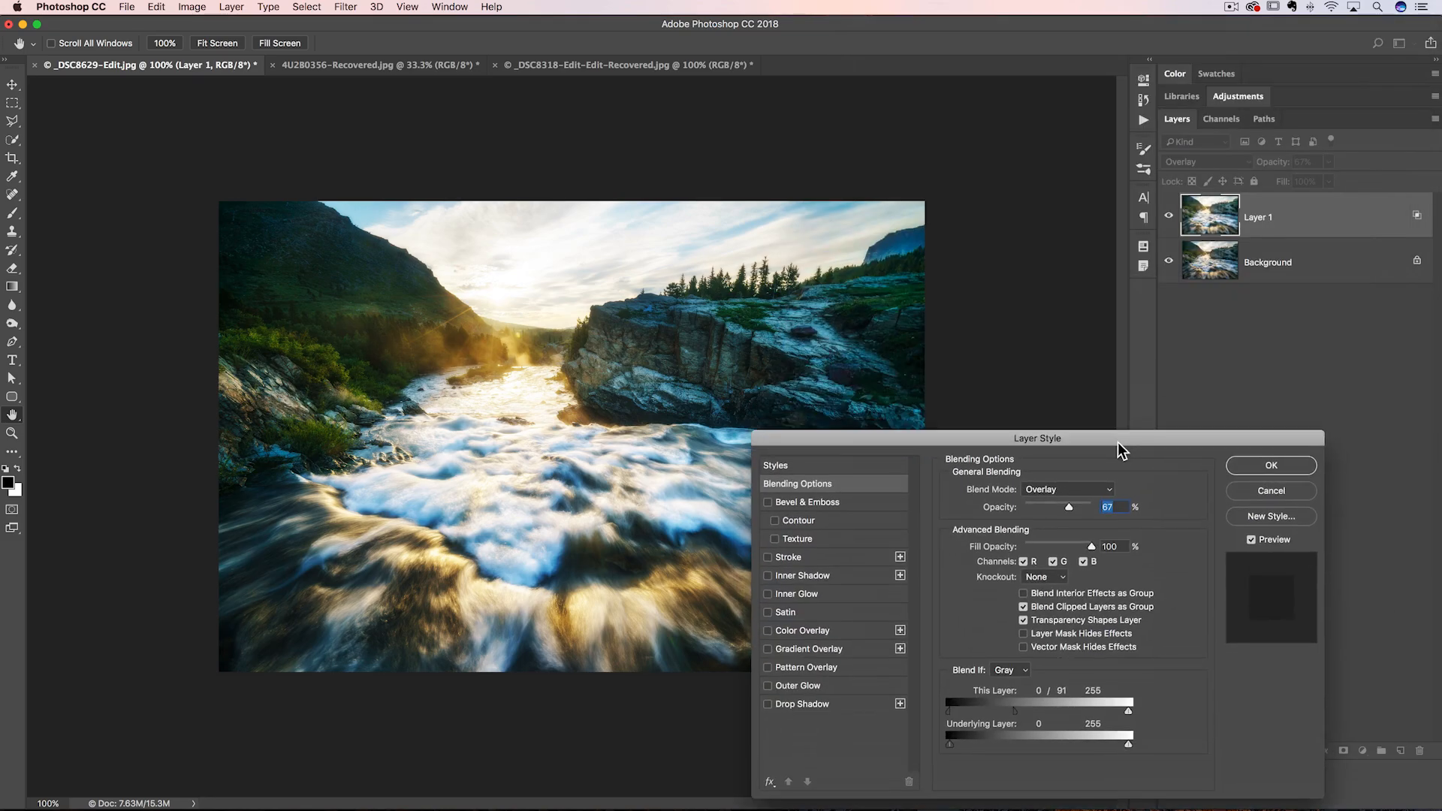
{"action": "left_click_drag", "start_coordinate": [1110, 435], "coordinate": [1188, 14]}
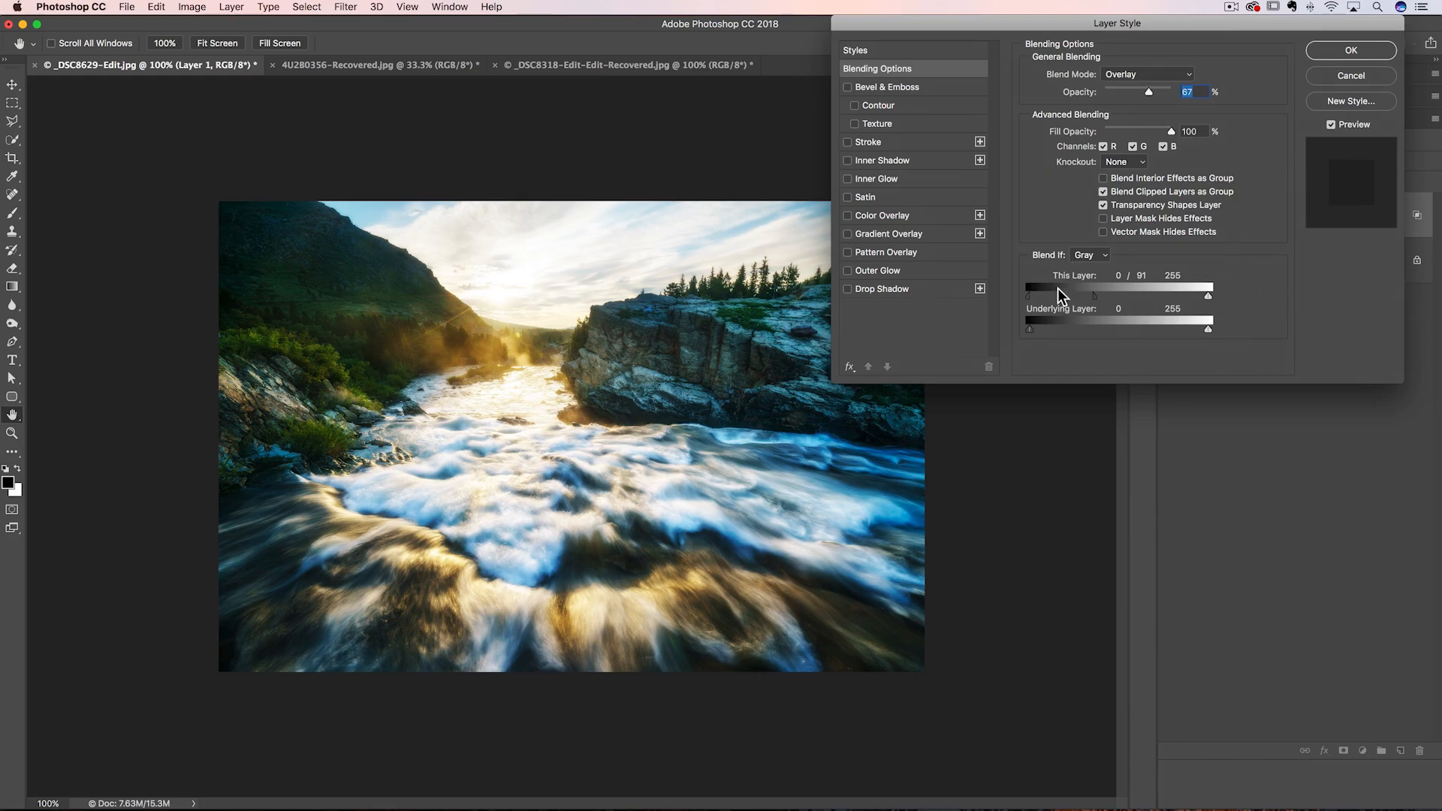
- Nudge Layer 1's split dark This Layer slider slightly lower, try splitting the highlight slider too, and accept the layer style
{"action": "left_click_drag", "start_coordinate": [1093, 301], "coordinate": [1087, 300]}
{"action": "key", "text": "alt"}
{"action": "mouse_move", "coordinate": [1206, 296]}
{"action": "left_mouse_down"}
{"action": "mouse_move", "coordinate": [1165, 294]}
{"action": "mouse_move", "coordinate": [1230, 291]}
{"action": "left_mouse_up"}
{"action": "left_click", "coordinate": [1336, 50]}
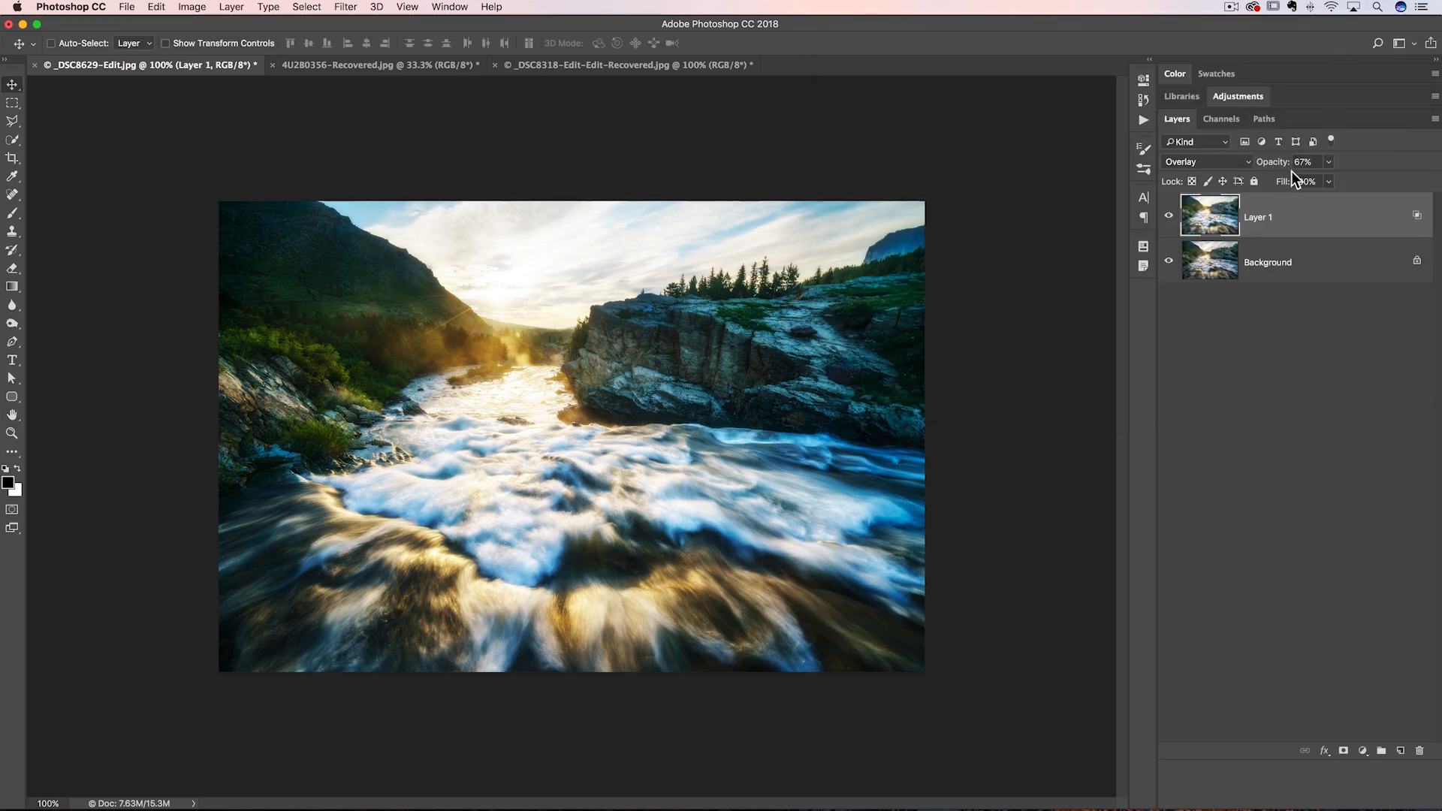
- Reduce Layer 1's opacity to 40% and mask the glow out of the upper sky by painting black on a new layer mask
{"action": "left_click_drag", "start_coordinate": [1282, 169], "coordinate": [1262, 172]}
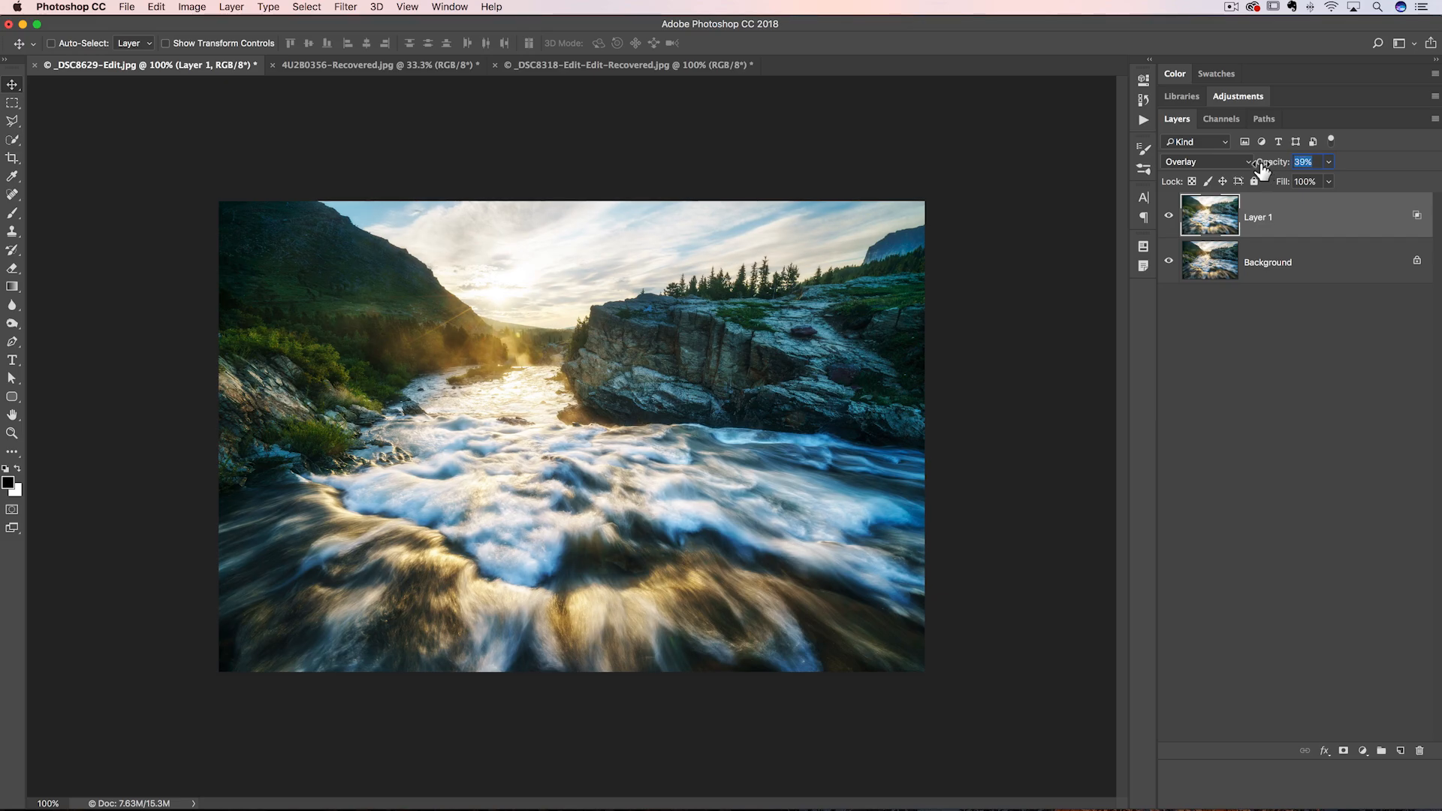
{"action": "key", "text": "Return"}
{"action": "left_click", "coordinate": [1344, 752]}
{"action": "key", "text": "b"}
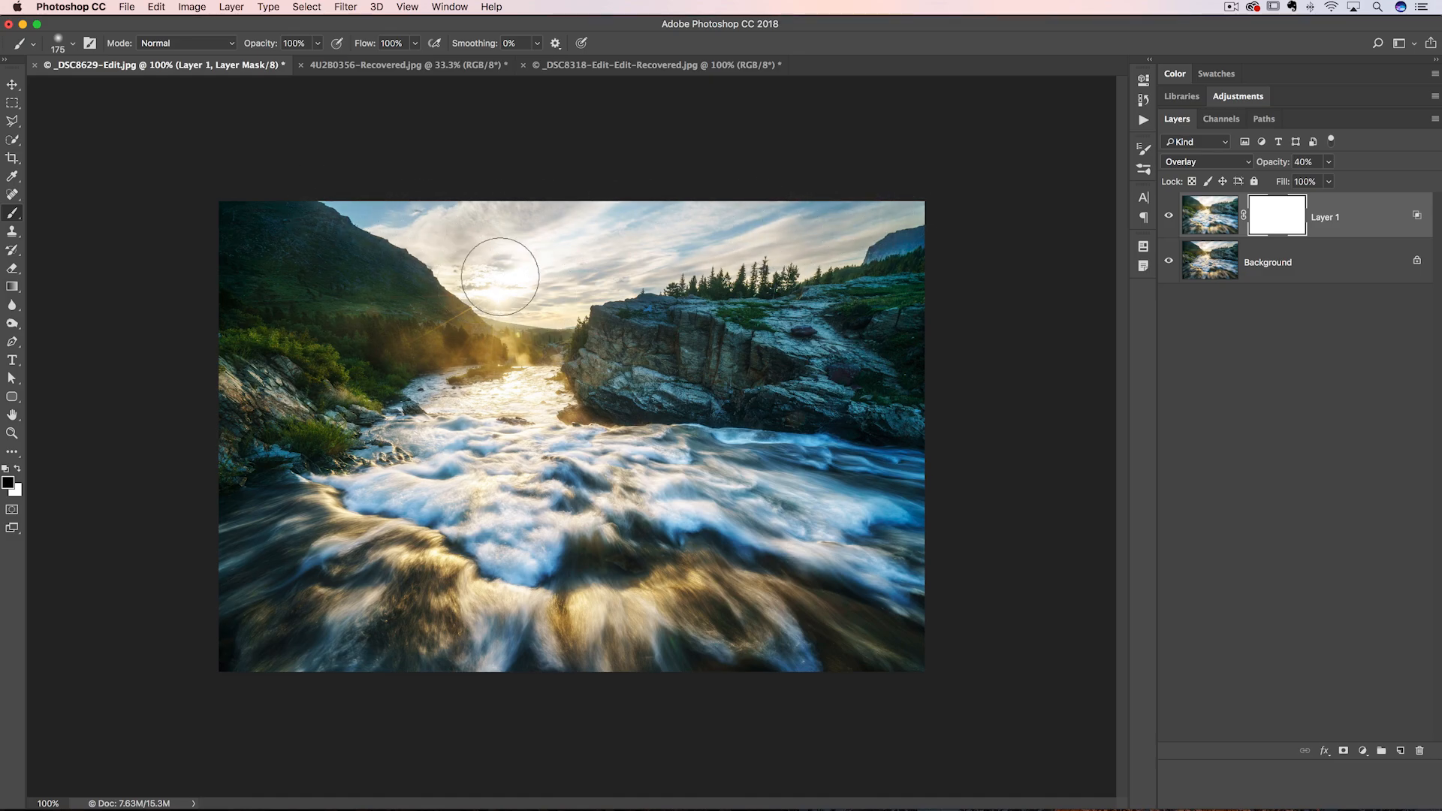
{"action": "left_click_drag", "start_coordinate": [692, 231], "coordinate": [622, 226]}
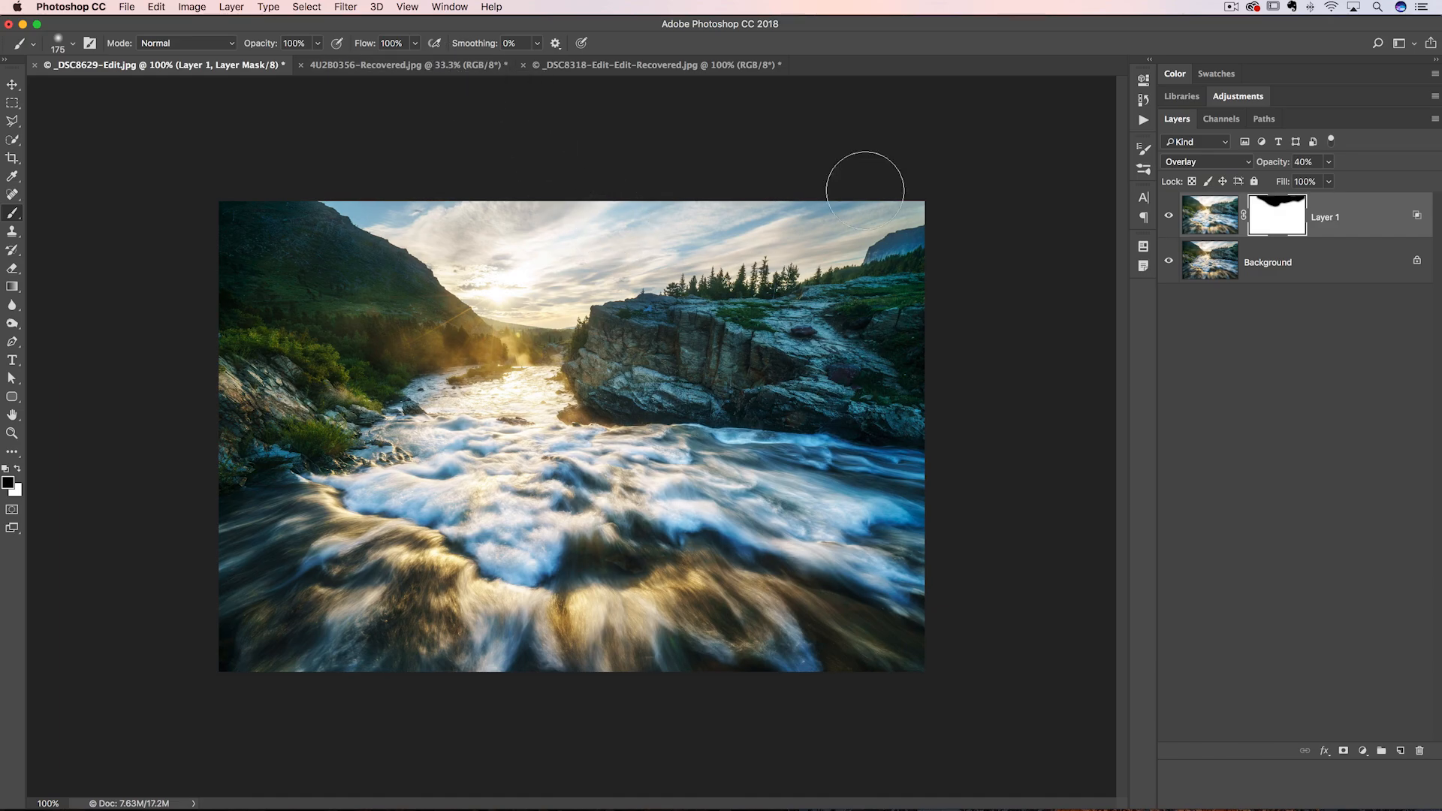
- Compare the river photo with and without Layer 1, and raise the layer's opacity to 58%
{"action": "left_click", "coordinate": [1168, 217]}
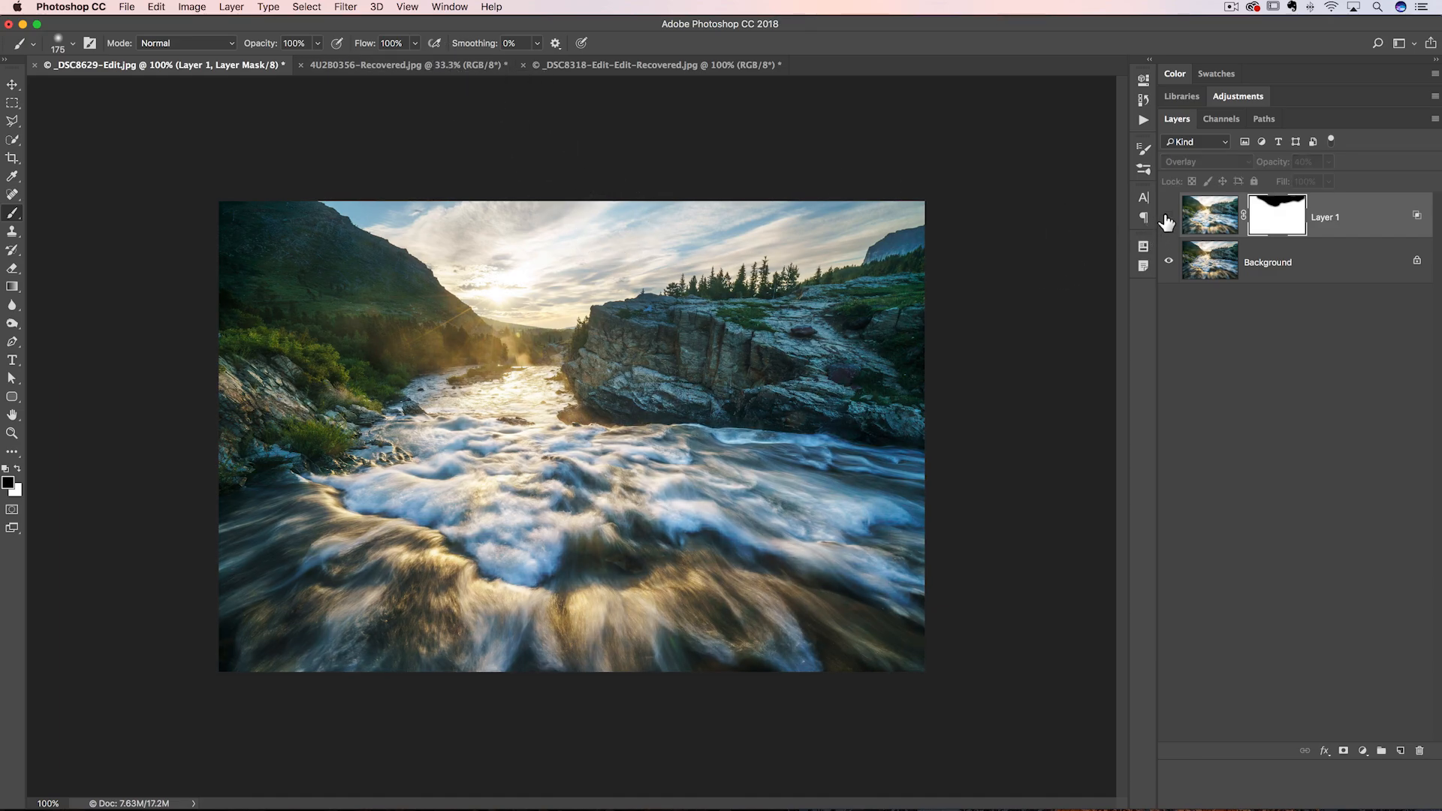
{"action": "left_click", "coordinate": [1168, 217]}
{"action": "left_click", "coordinate": [1168, 217]}
{"action": "left_click", "coordinate": [1168, 217]}
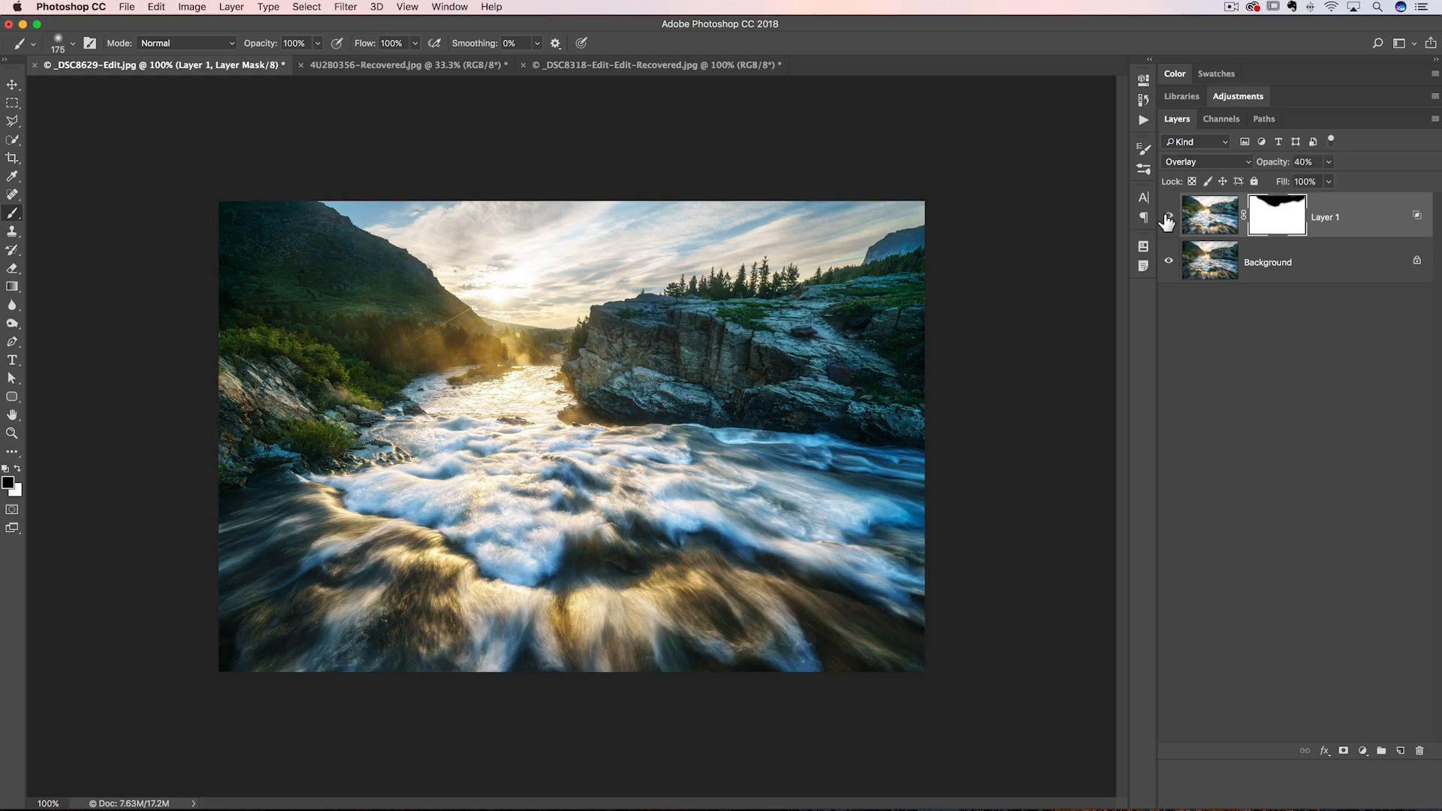
{"action": "left_click_drag", "start_coordinate": [1268, 170], "coordinate": [1283, 171]}
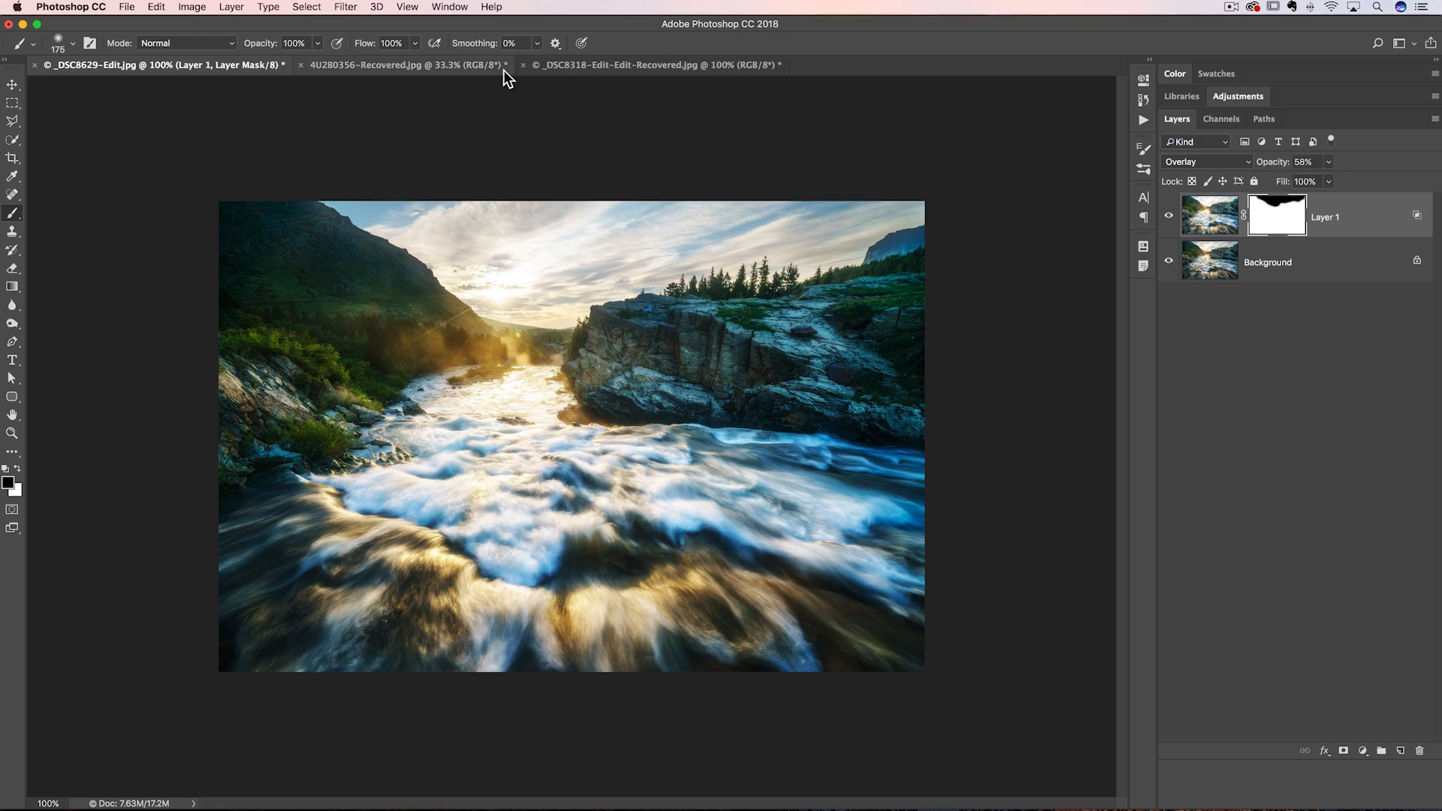
- In 4U2B0356-Recovered.jpg, duplicate the Background layer and brighten the copy with Brightness/Contrast at brightness 33
{"action": "left_click", "coordinate": [440, 66]}
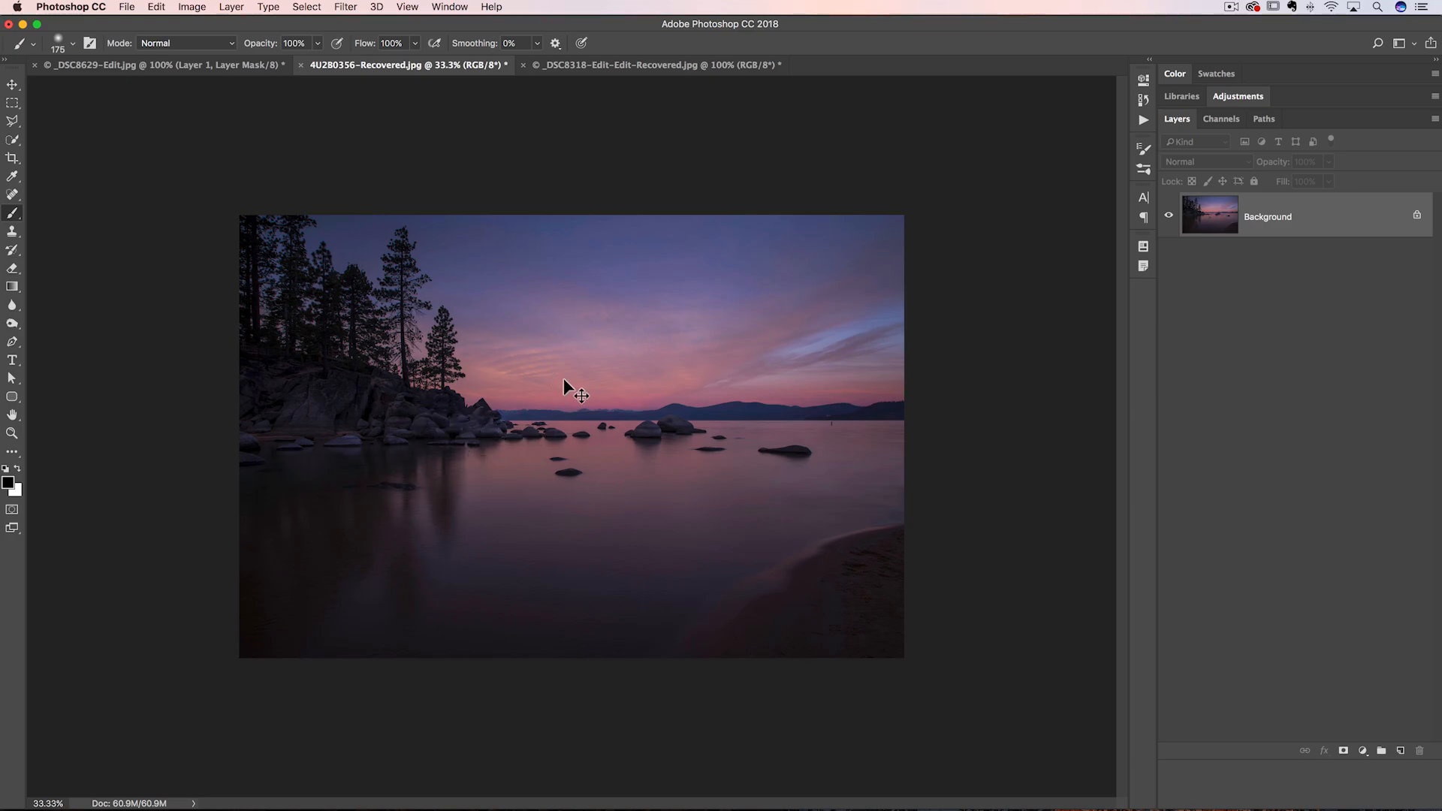
{"action": "key", "text": "super+j"}
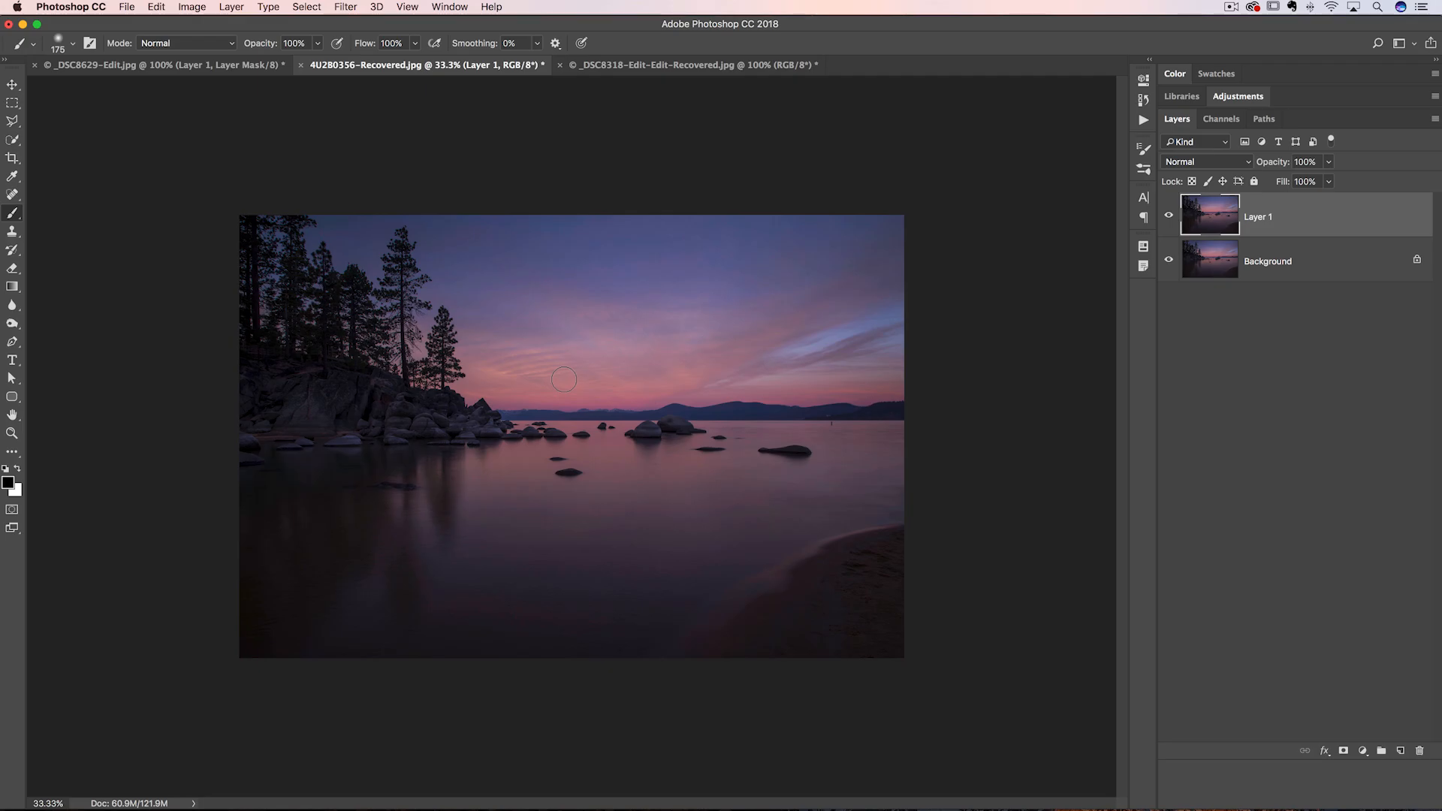
{"action": "left_click", "coordinate": [188, 7]}
{"action": "mouse_move", "coordinate": [197, 47]}
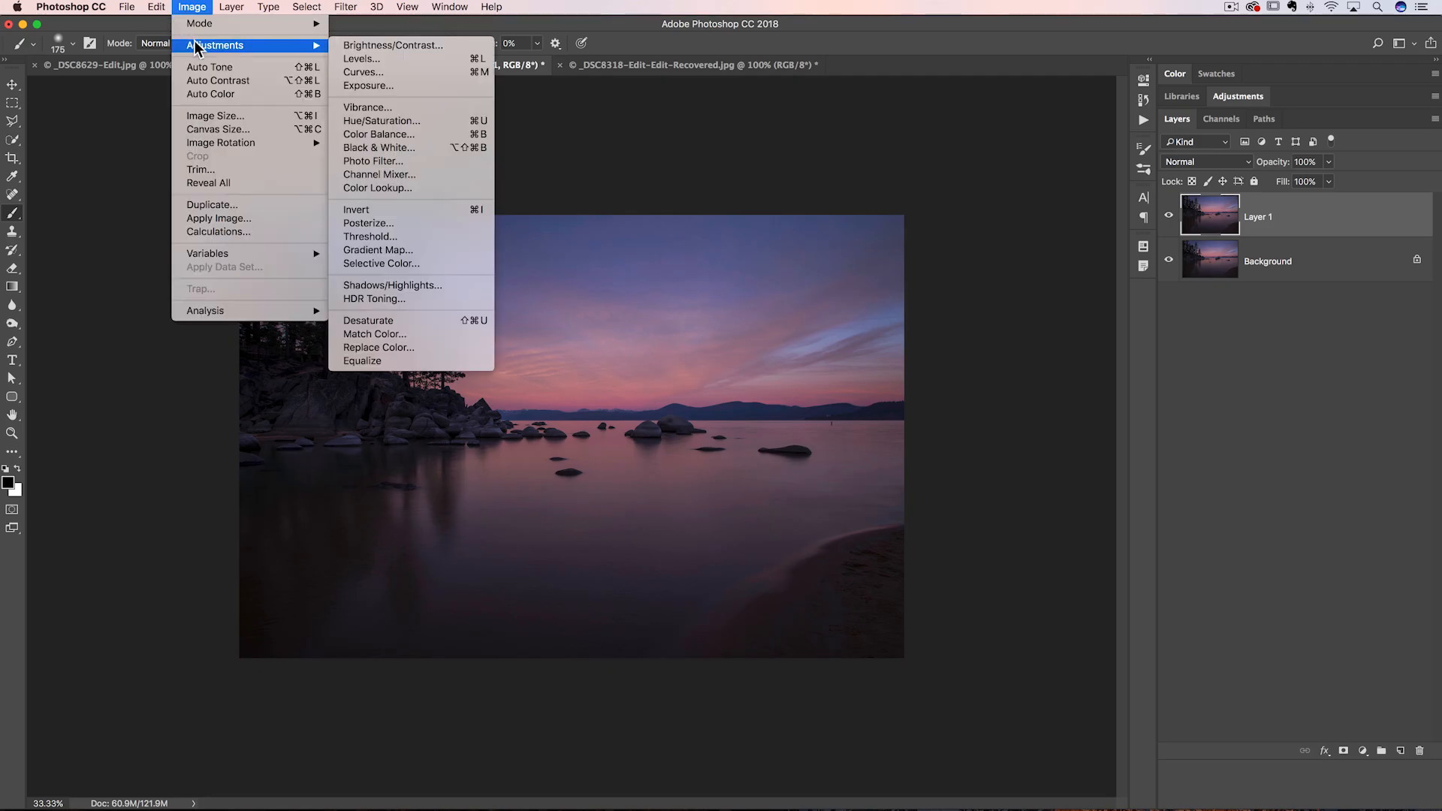
{"action": "left_click", "coordinate": [418, 45]}
{"action": "left_click", "coordinate": [871, 209]}
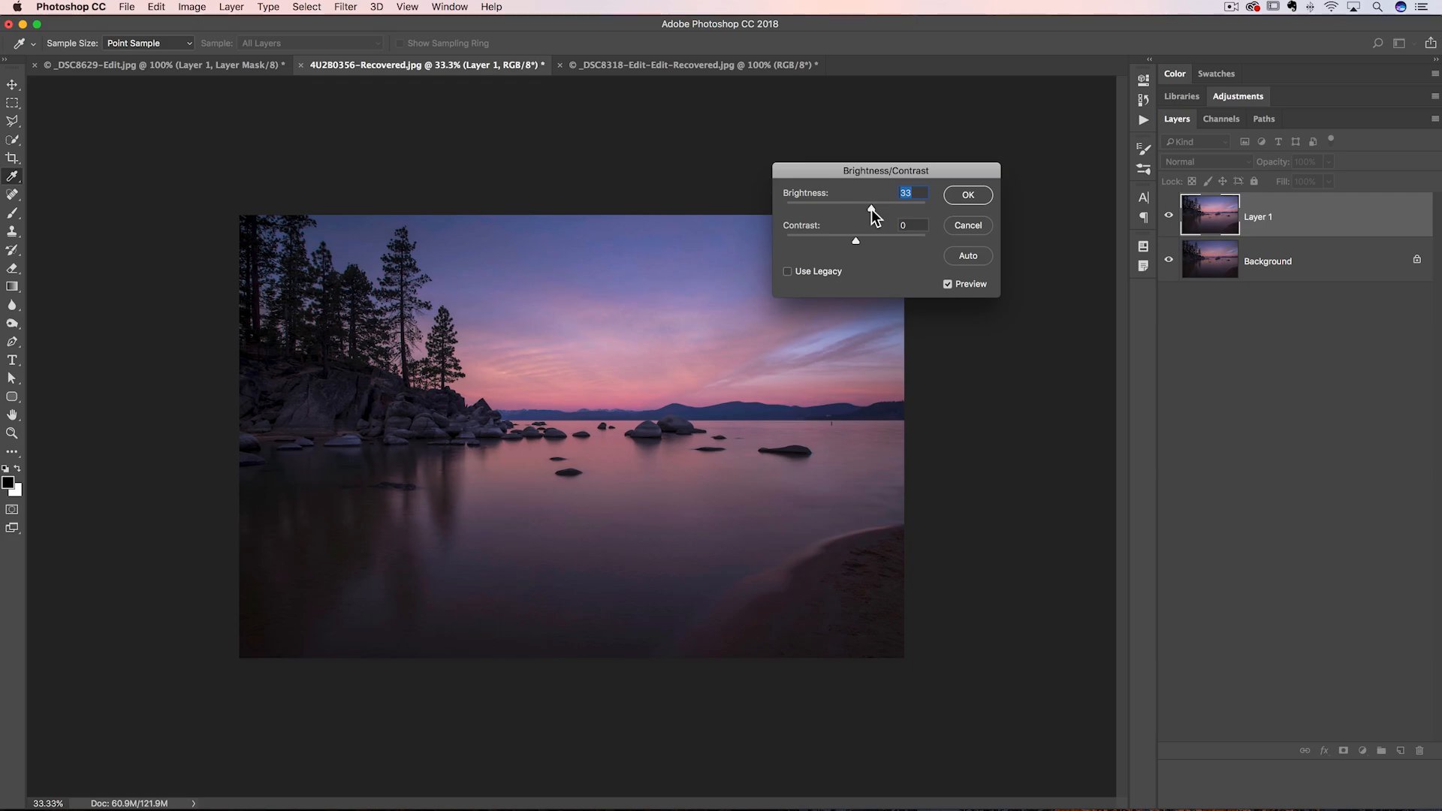
{"action": "left_click", "coordinate": [968, 195]}
{"action": "key", "text": "b"}
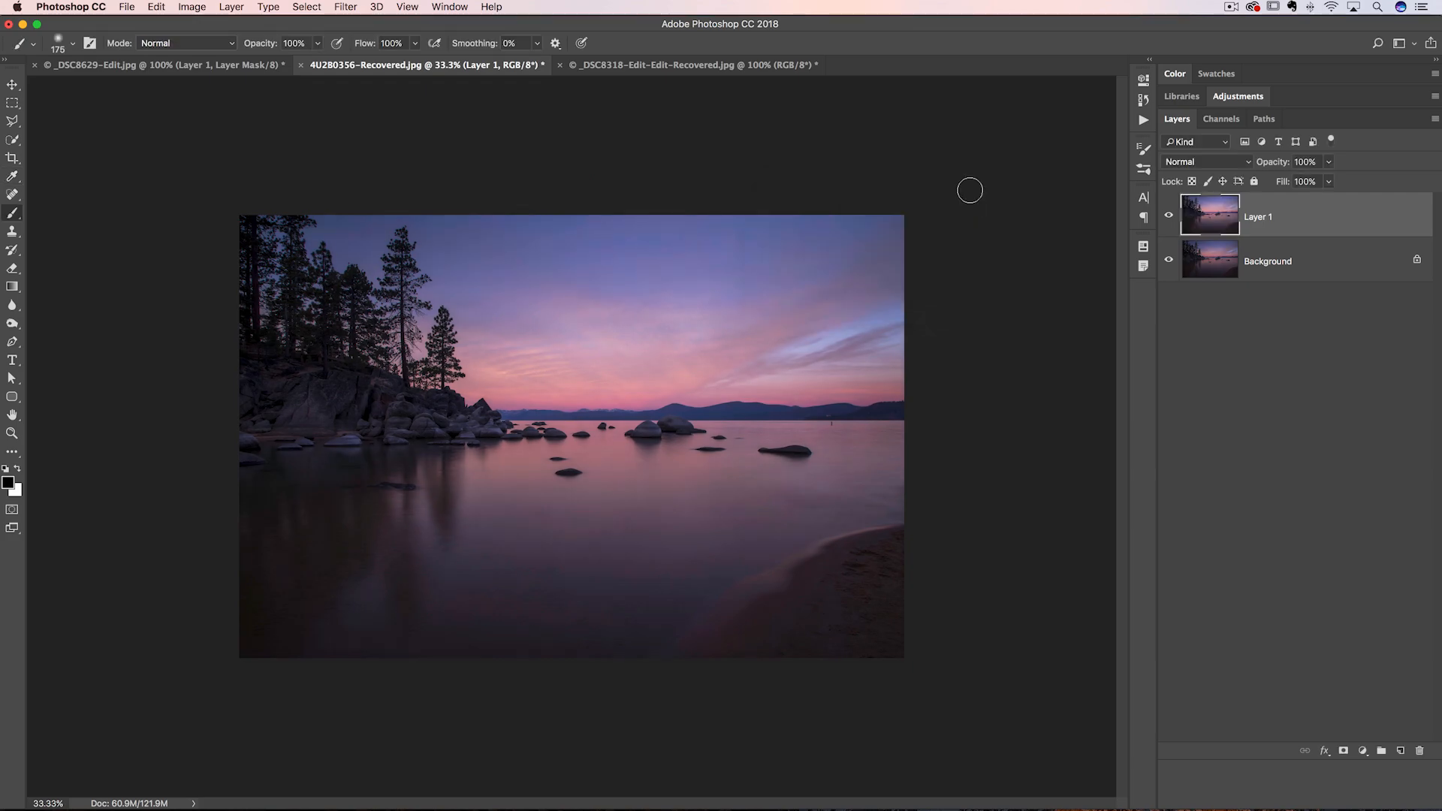
- Apply a Gaussian Blur with a radius of 21.9 pixels to the lake photo's Layer 1
{"action": "left_click", "coordinate": [345, 7]}
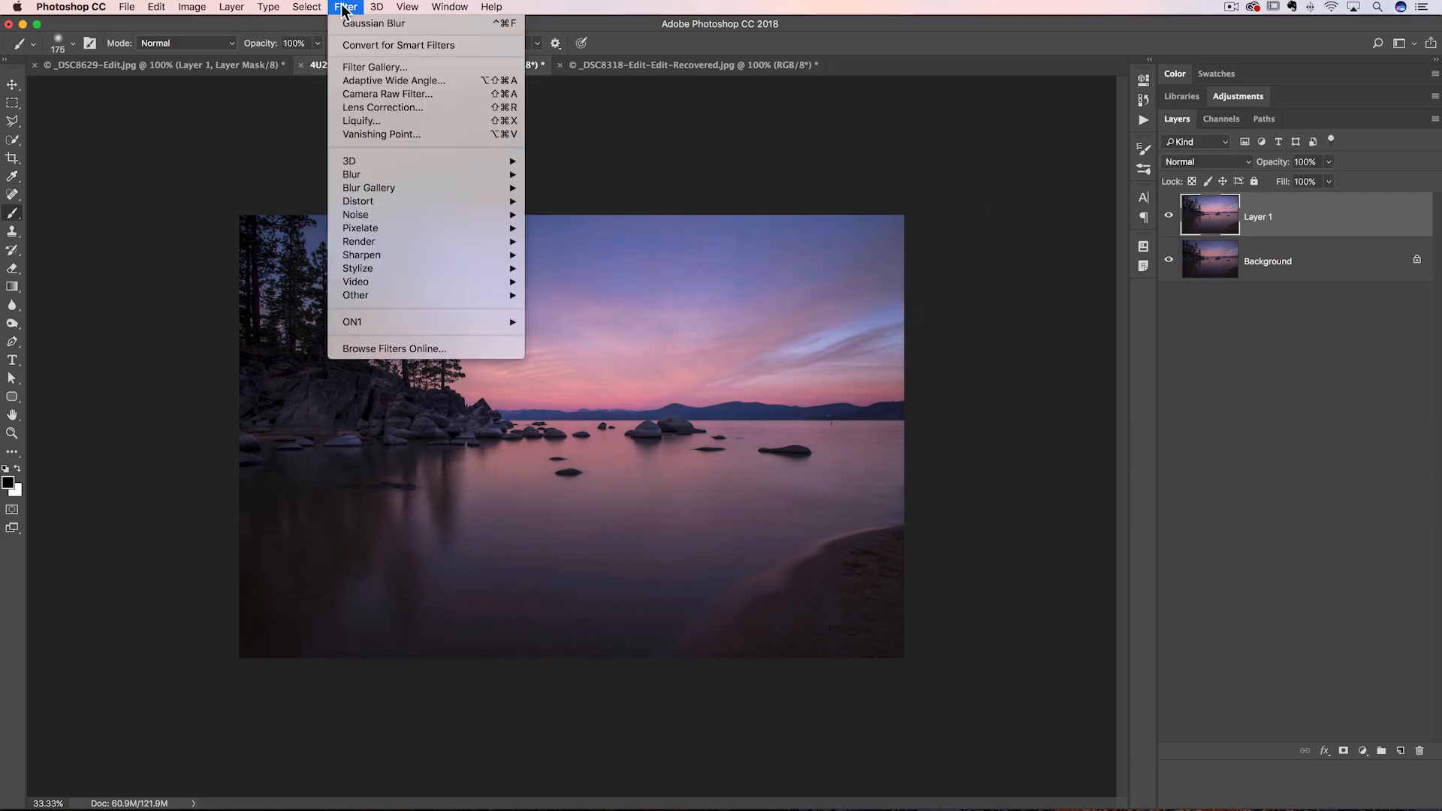
{"action": "mouse_move", "coordinate": [372, 172]}
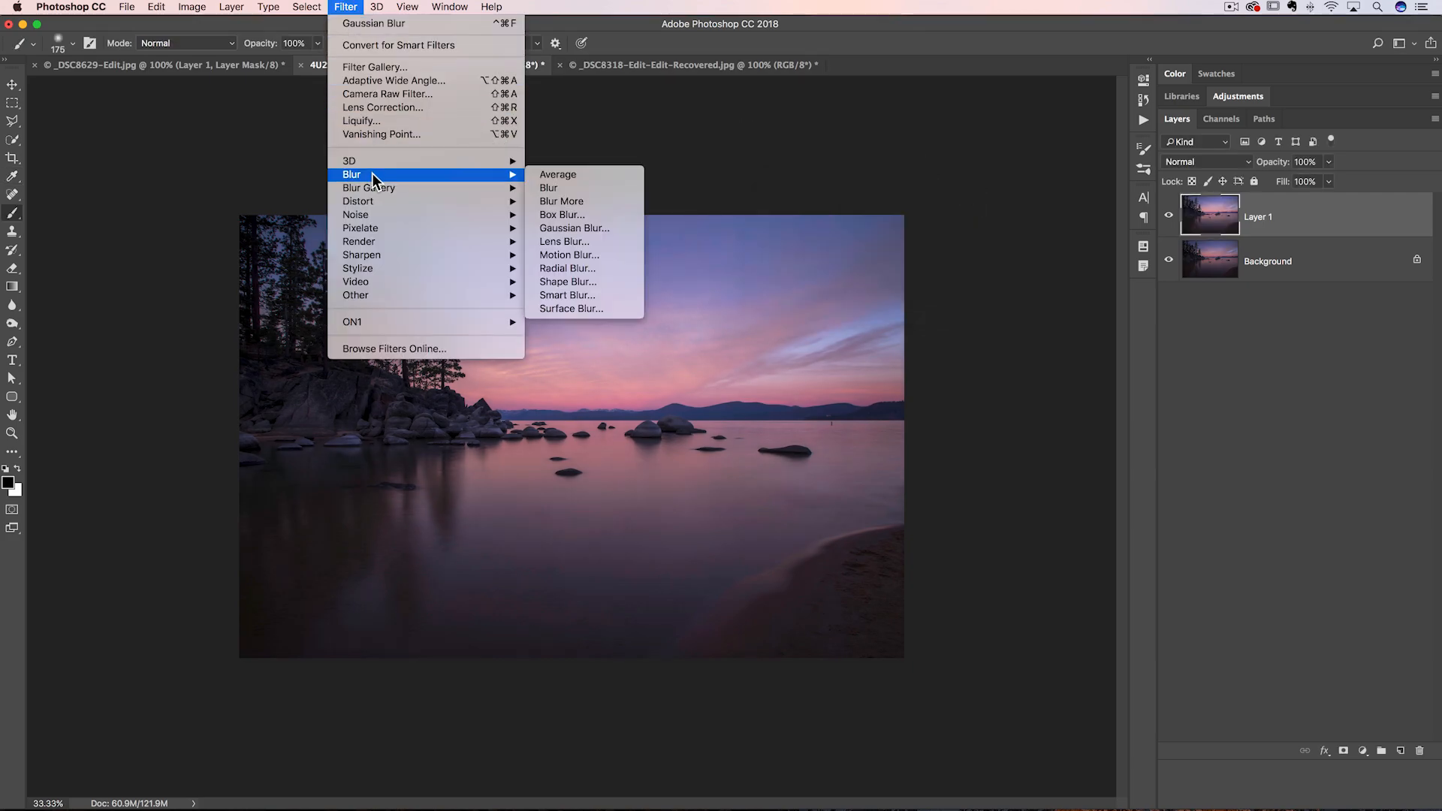
{"action": "left_click", "coordinate": [566, 231]}
{"action": "left_click_drag", "start_coordinate": [842, 333], "coordinate": [855, 332]}
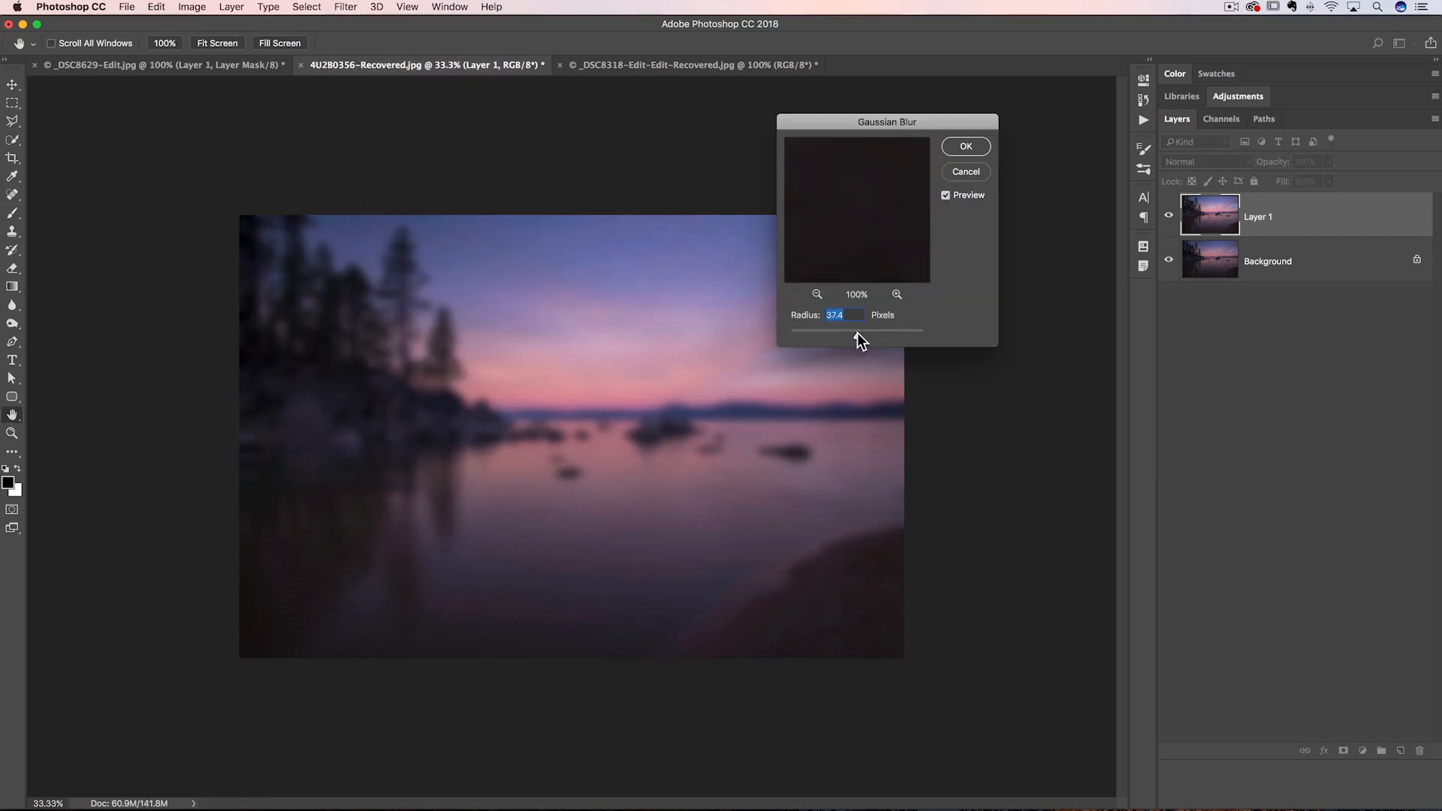
{"action": "left_click_drag", "start_coordinate": [849, 332], "coordinate": [850, 332]}
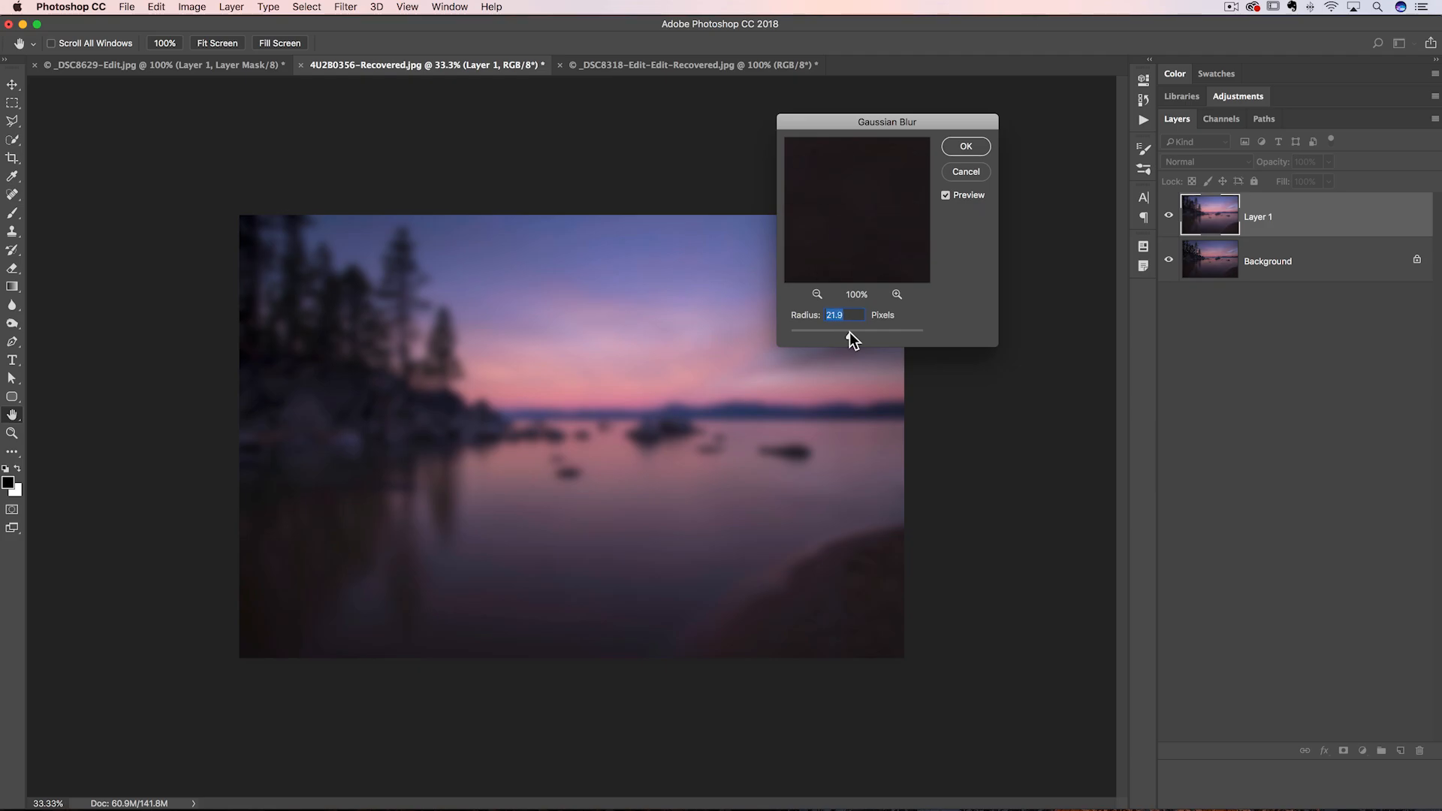
{"action": "left_click", "coordinate": [965, 147]}
{"action": "key", "text": "b"}
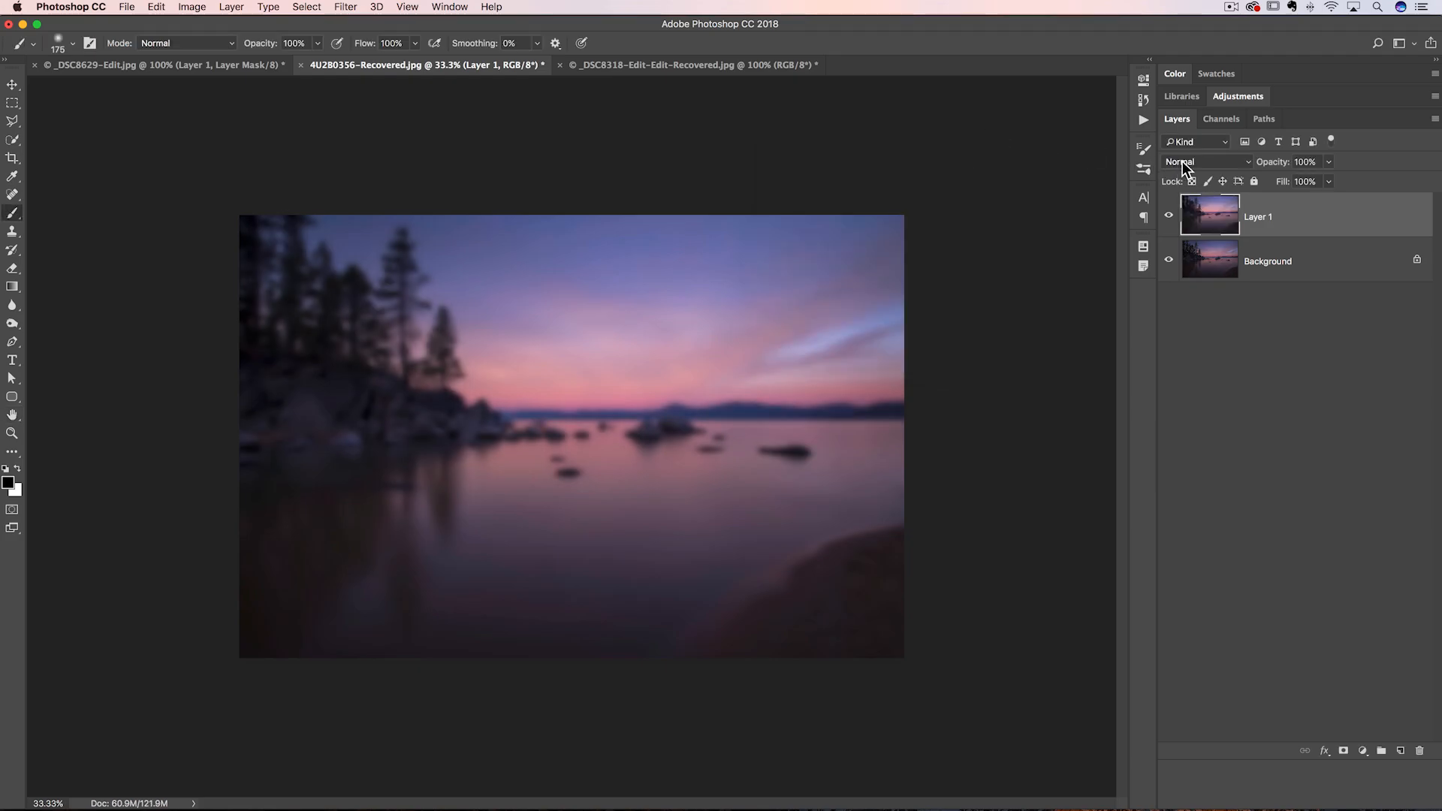
- Try Multiply and Overlay on the blurred Layer 1, and settle on the Soft Light blend mode
{"action": "left_click", "coordinate": [1184, 162]}
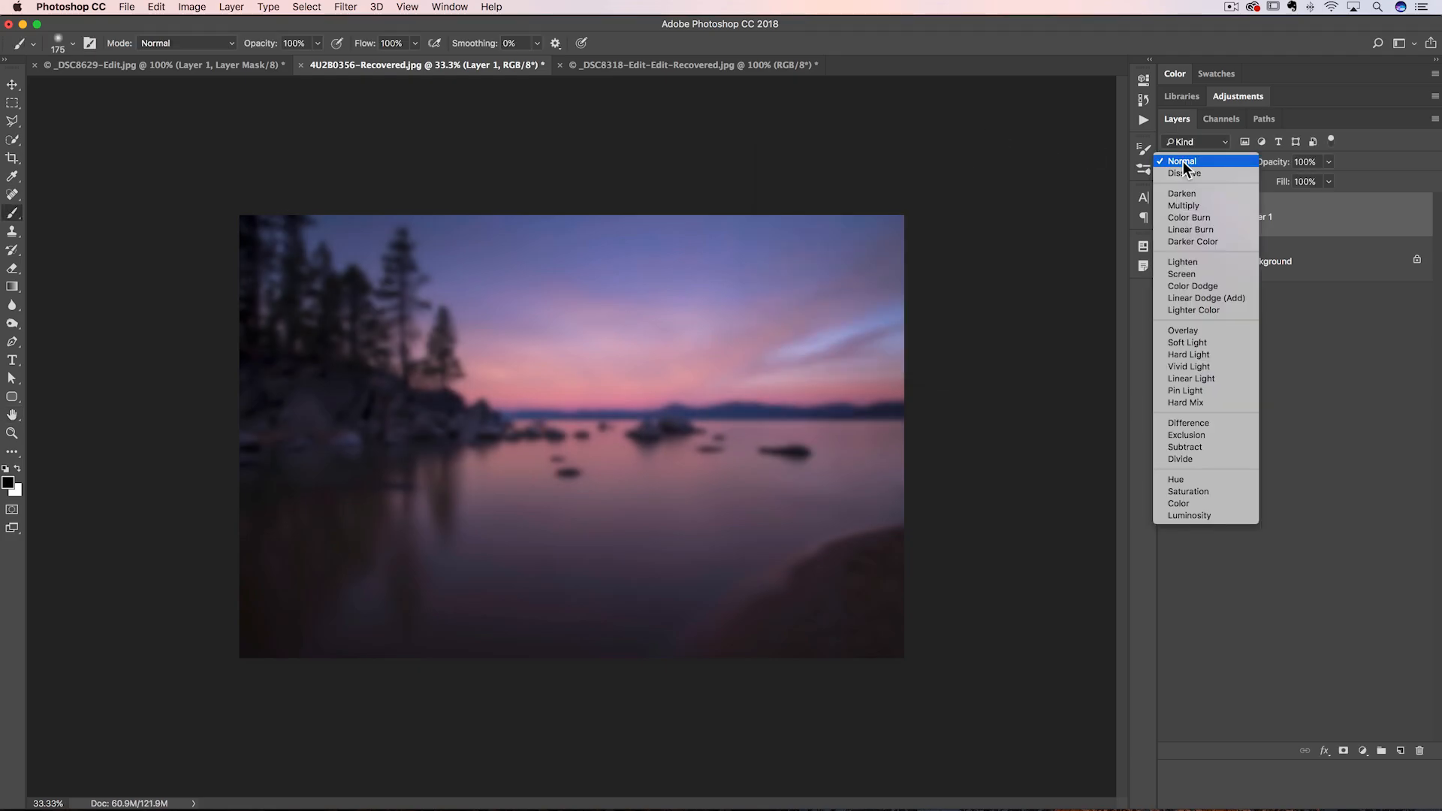
{"action": "left_click", "coordinate": [1189, 206]}
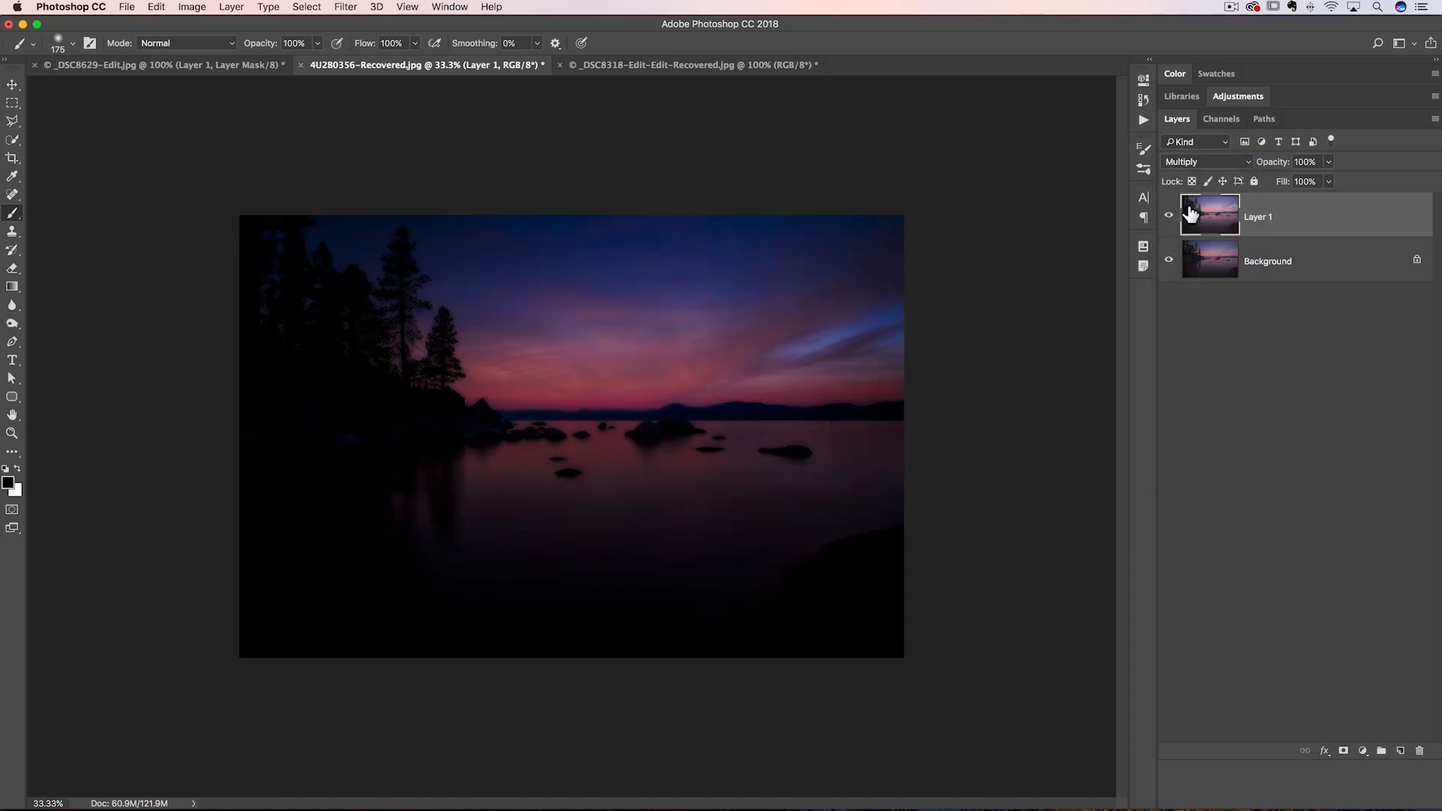
{"action": "left_click", "coordinate": [1191, 160]}
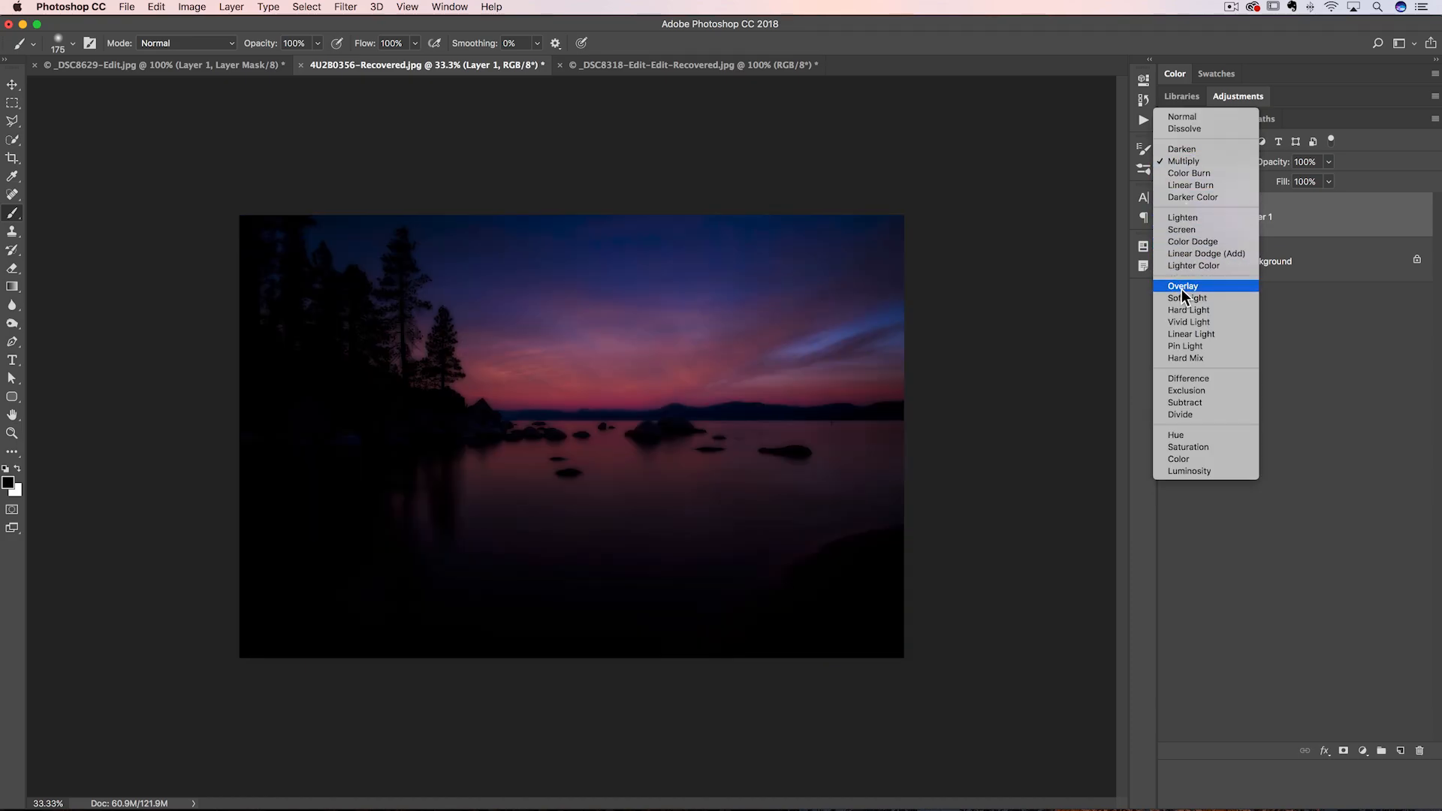
{"action": "left_click", "coordinate": [1183, 290]}
{"action": "left_click", "coordinate": [1188, 162]}
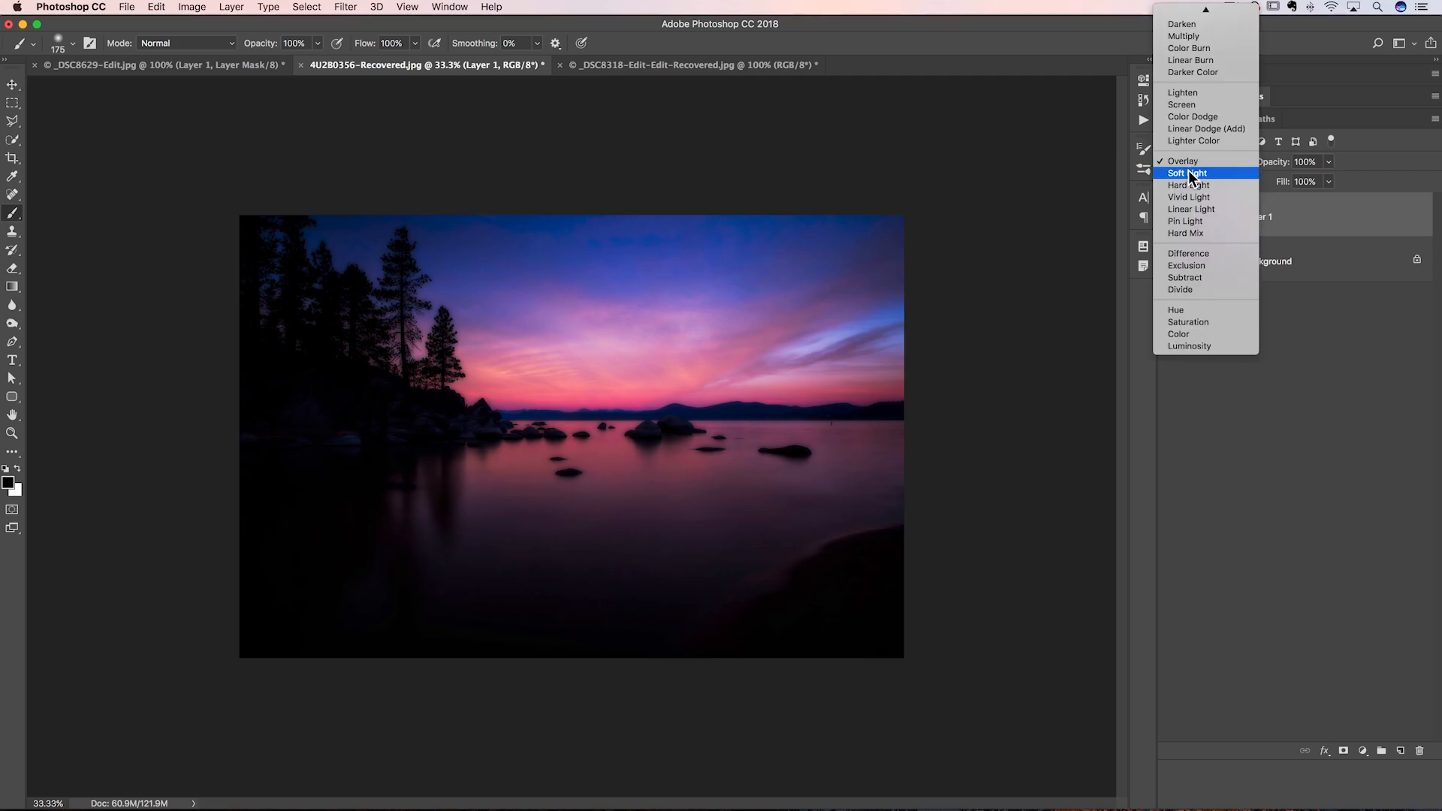
{"action": "left_click", "coordinate": [1188, 173]}
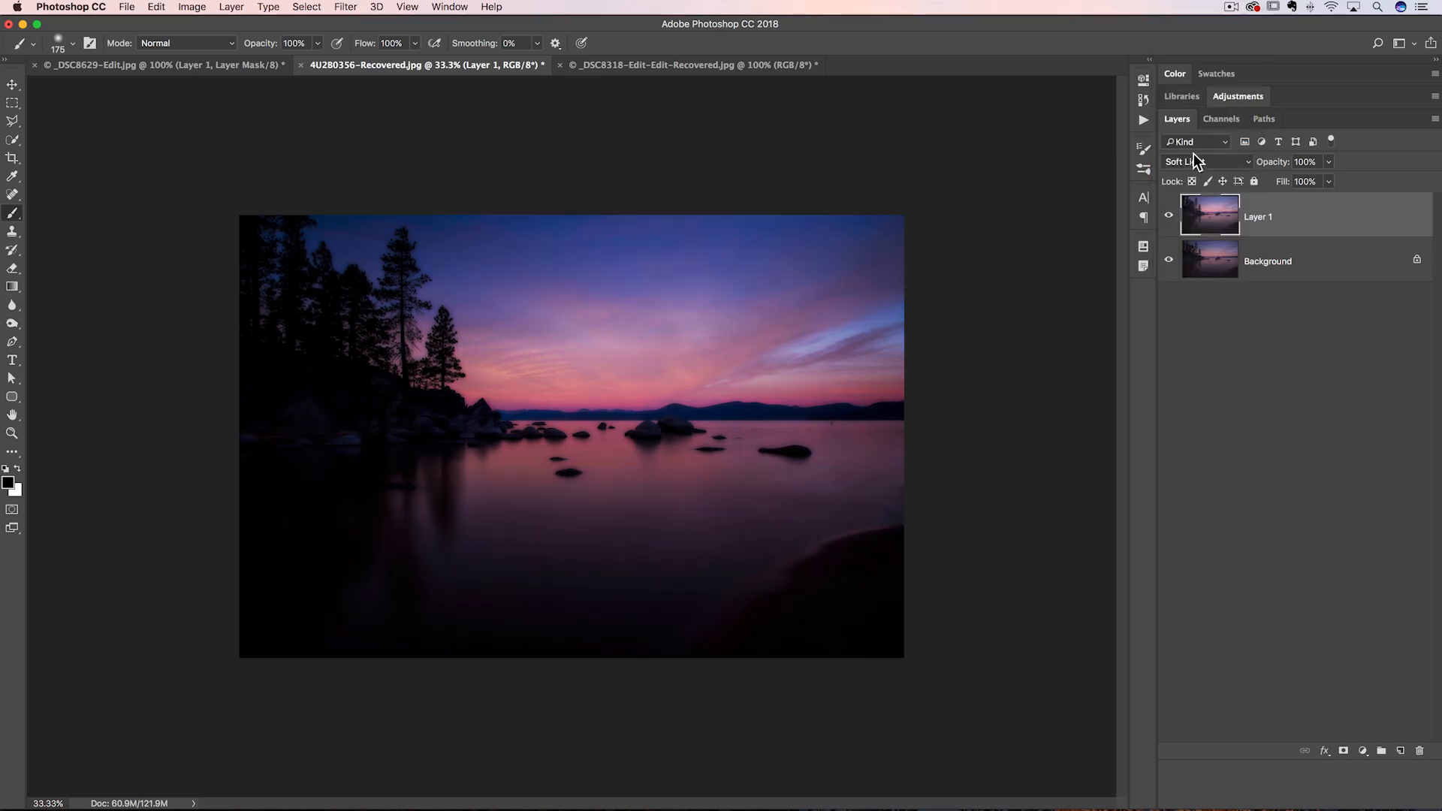
{"action": "left_click", "coordinate": [1195, 161]}
{"action": "left_click", "coordinate": [1195, 161]}
- Examine the lake, rocks and trees at 66.7% with Layer 1 hidden and shown to judge the Soft Light glow
{"action": "key", "text": "super+equal"}
{"action": "key", "text": "super+equal"}
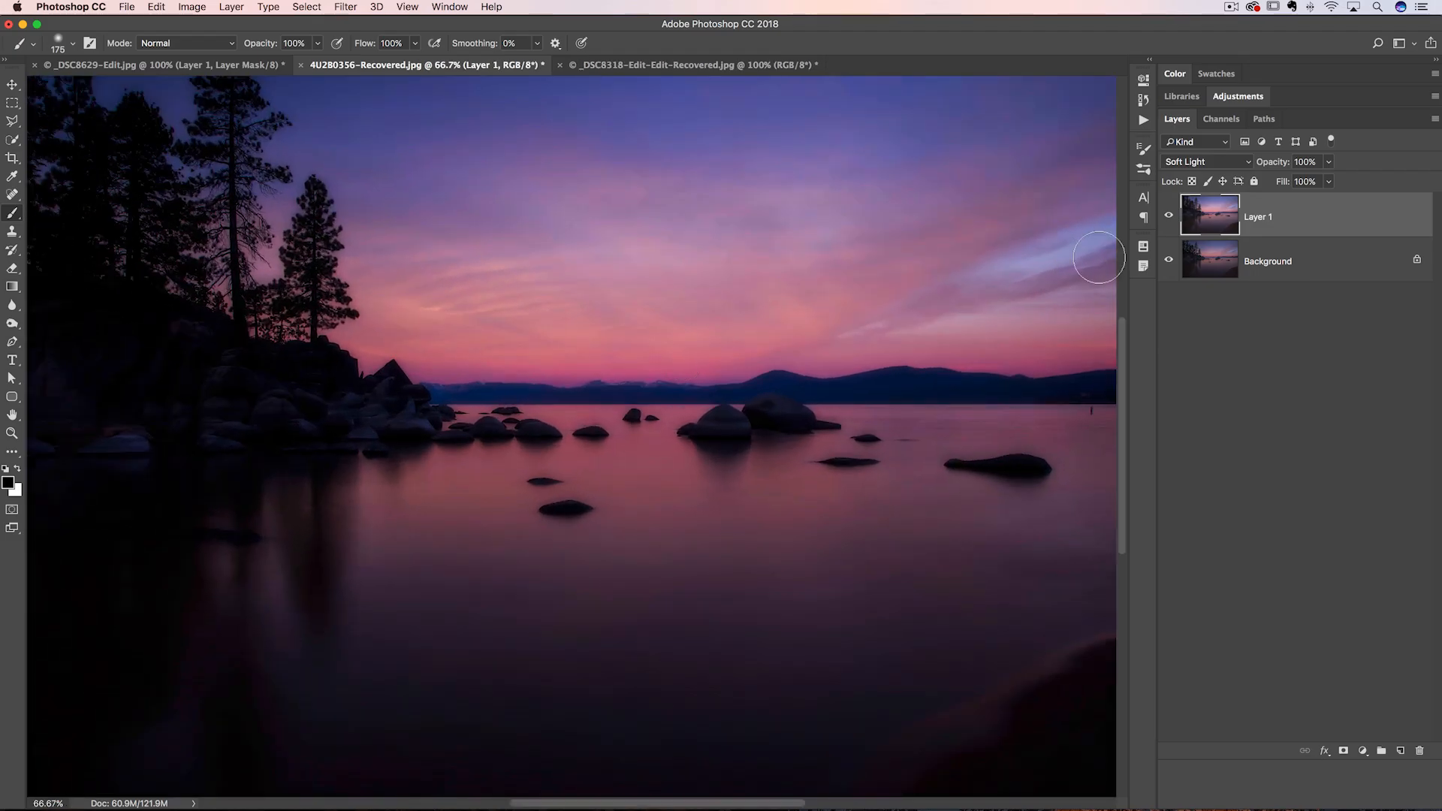
{"action": "left_click", "coordinate": [1169, 218]}
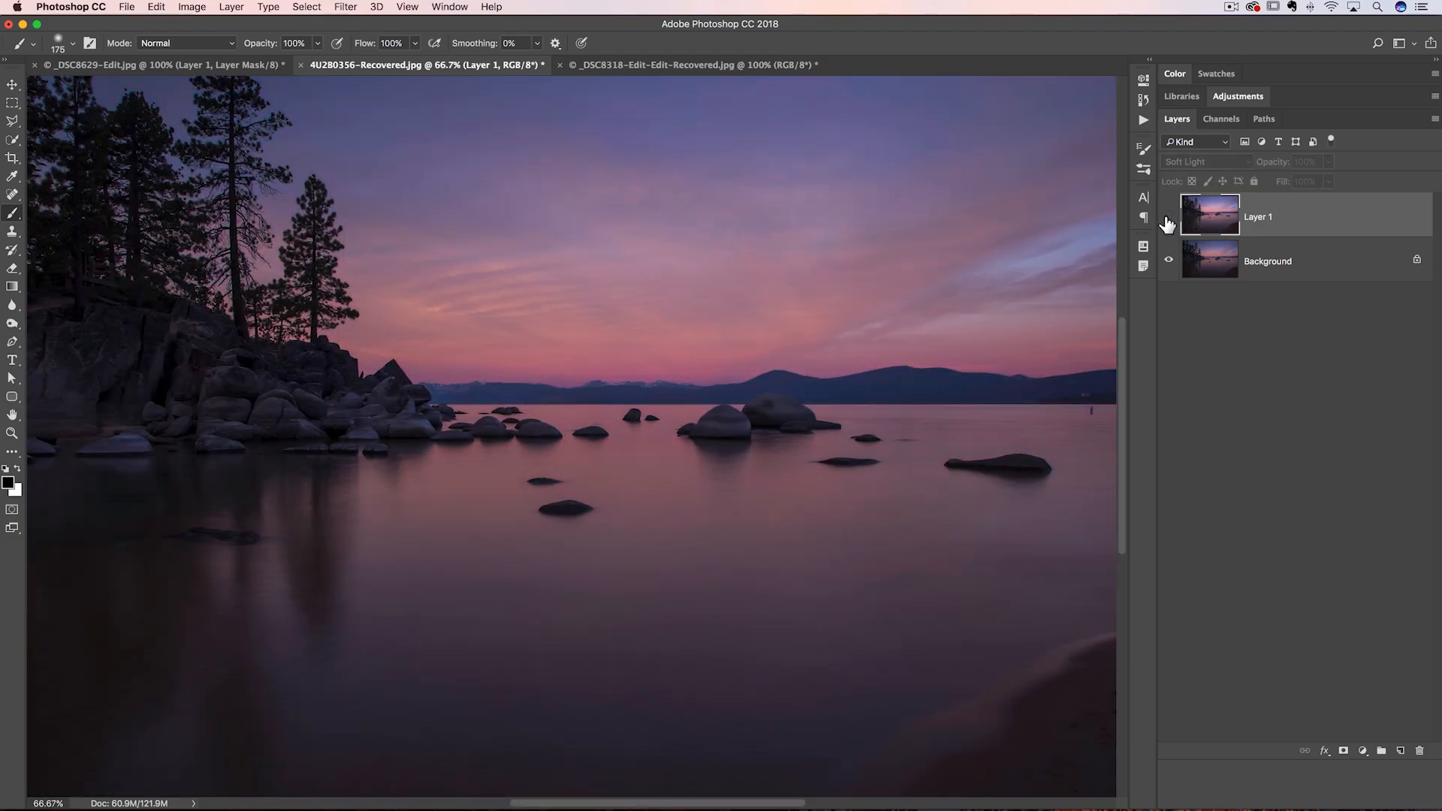
{"action": "left_click", "coordinate": [1169, 217]}
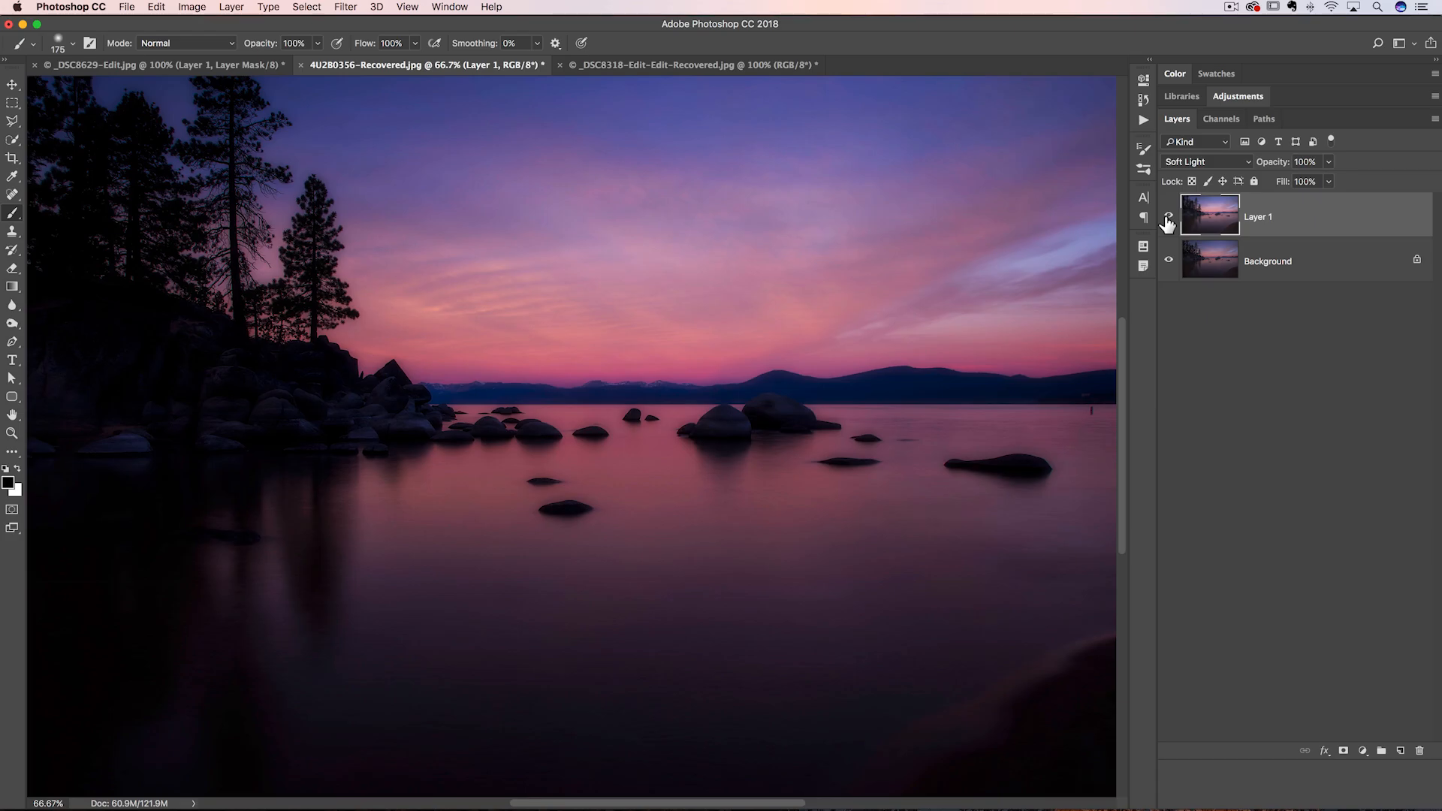
{"action": "left_click", "coordinate": [1168, 218]}
{"action": "left_click", "coordinate": [1168, 218]}
{"action": "left_click", "coordinate": [1168, 218]}
{"action": "left_click", "coordinate": [1168, 218]}
{"action": "left_click", "coordinate": [1168, 217]}
{"action": "left_click", "coordinate": [1168, 218]}
- Split Layer 1's dark This Layer slider in Blend If to protect the shadows, and compare the whole lake photo with and without the layer
{"action": "double_click", "coordinate": [1330, 217]}
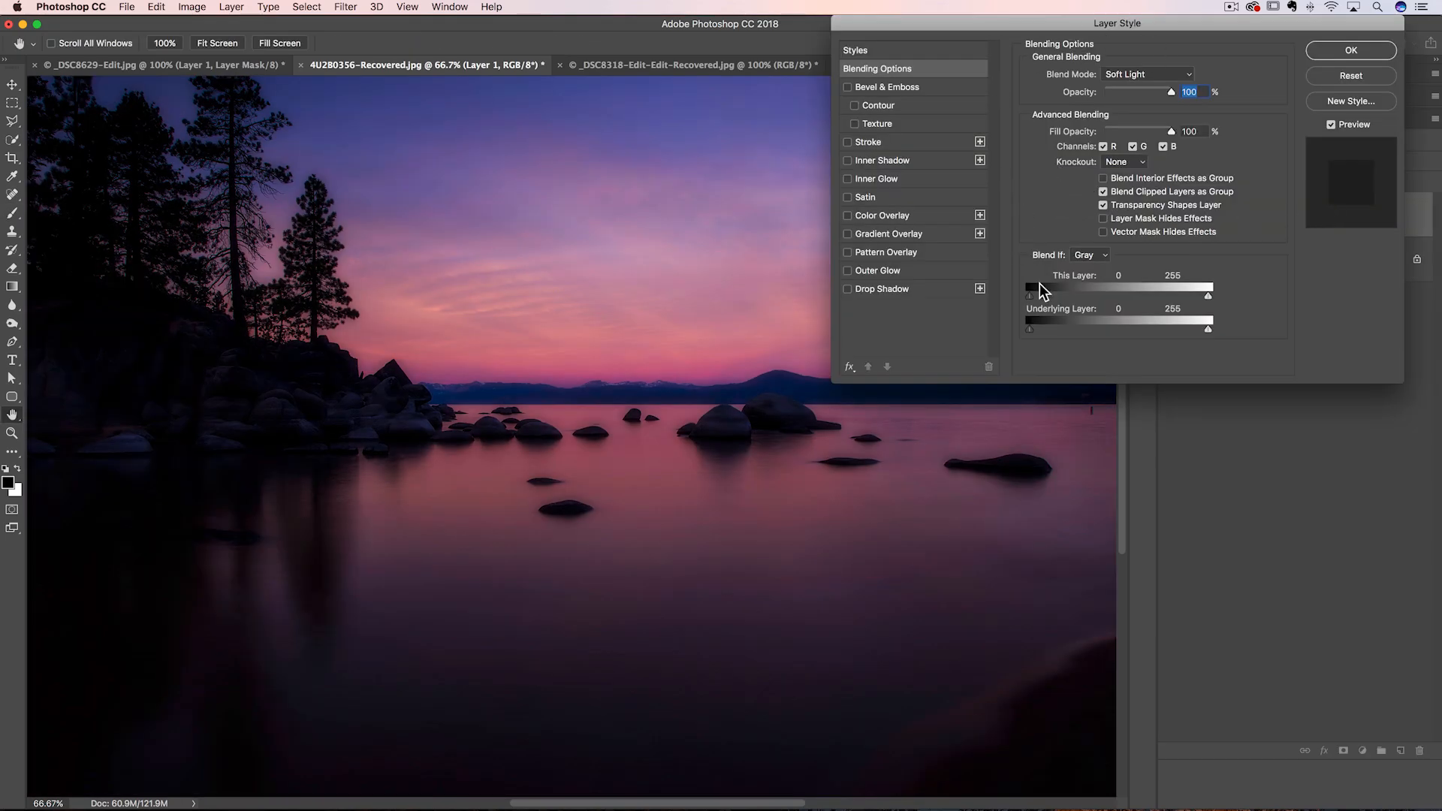
{"action": "left_click_drag", "start_coordinate": [1033, 297], "coordinate": [1085, 290]}
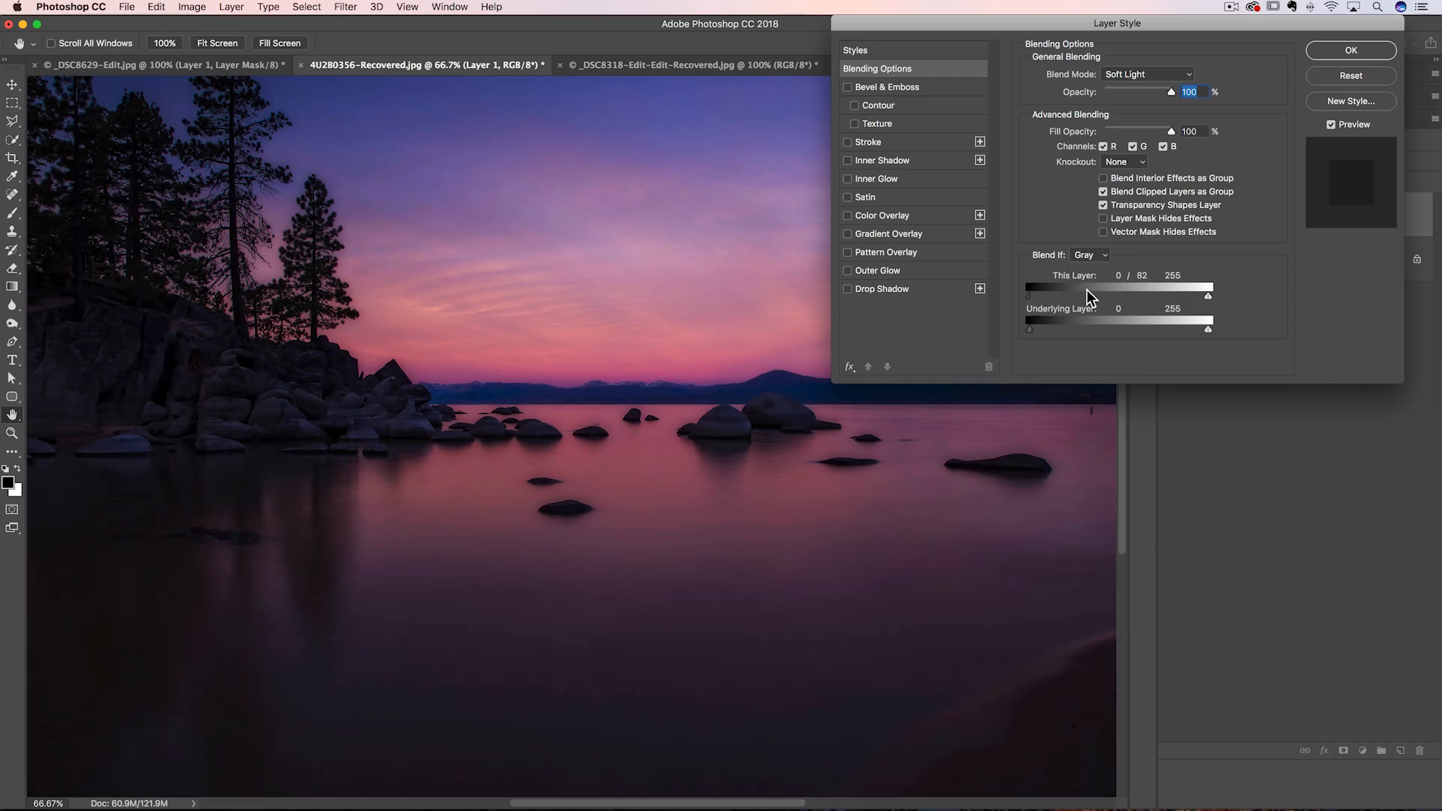
{"action": "left_click_drag", "start_coordinate": [1085, 290], "coordinate": [1071, 293]}
{"action": "left_click", "coordinate": [1349, 50]}
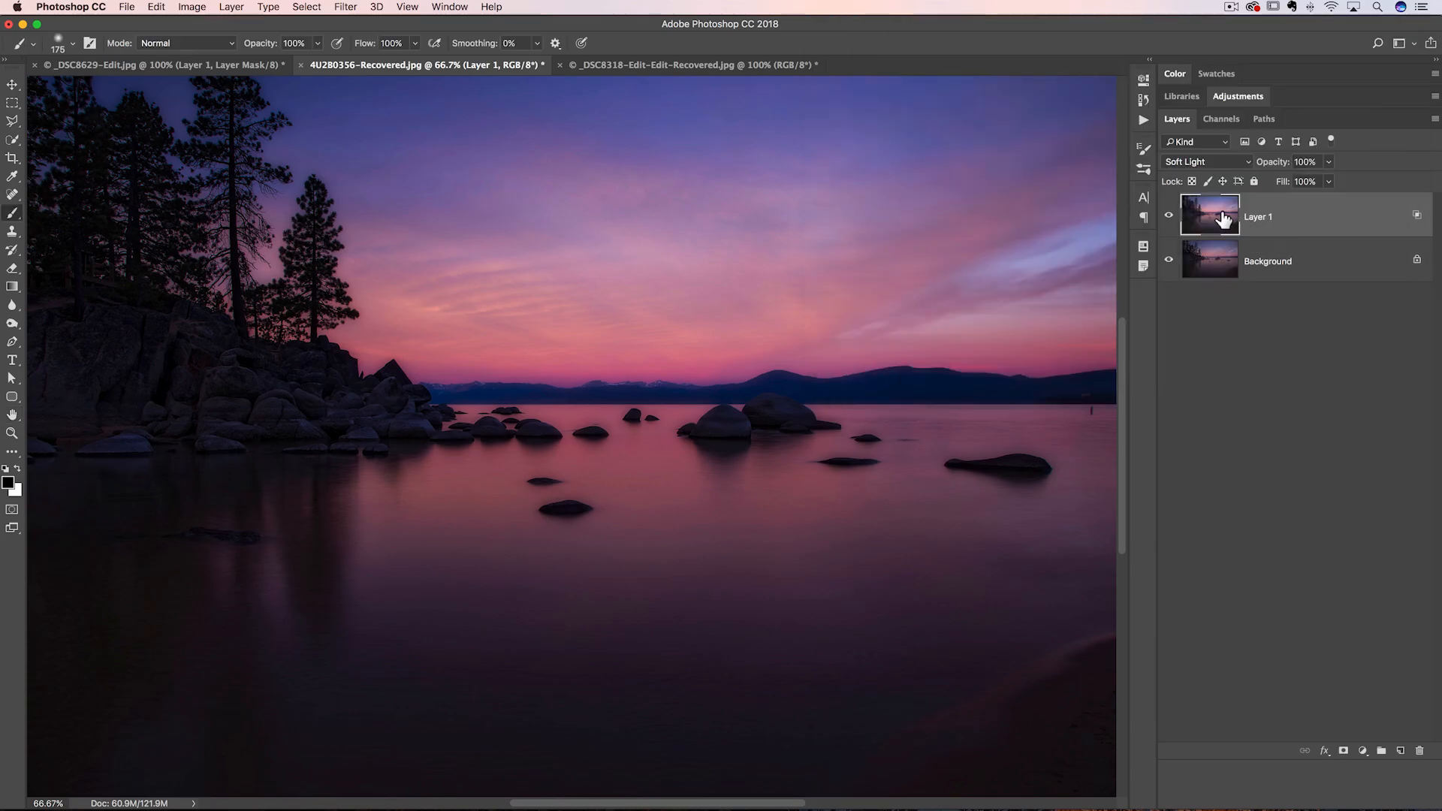
{"action": "key", "text": "super+minus"}
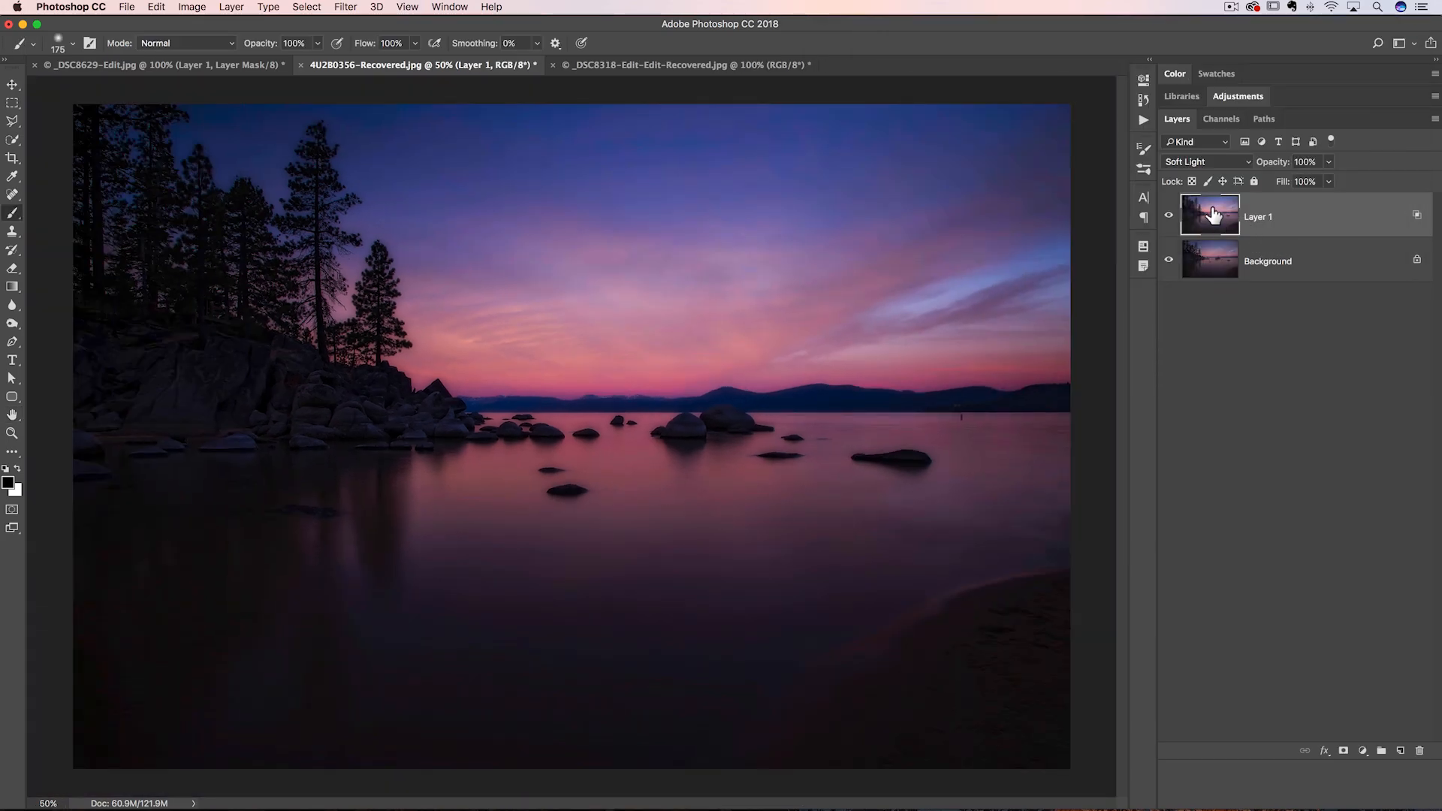
{"action": "left_click", "coordinate": [1168, 217]}
{"action": "left_click", "coordinate": [1168, 217]}
- Lower the lake photo's Layer 1 saturation to -56 with Hue/Saturation
{"action": "left_click", "coordinate": [192, 7]}
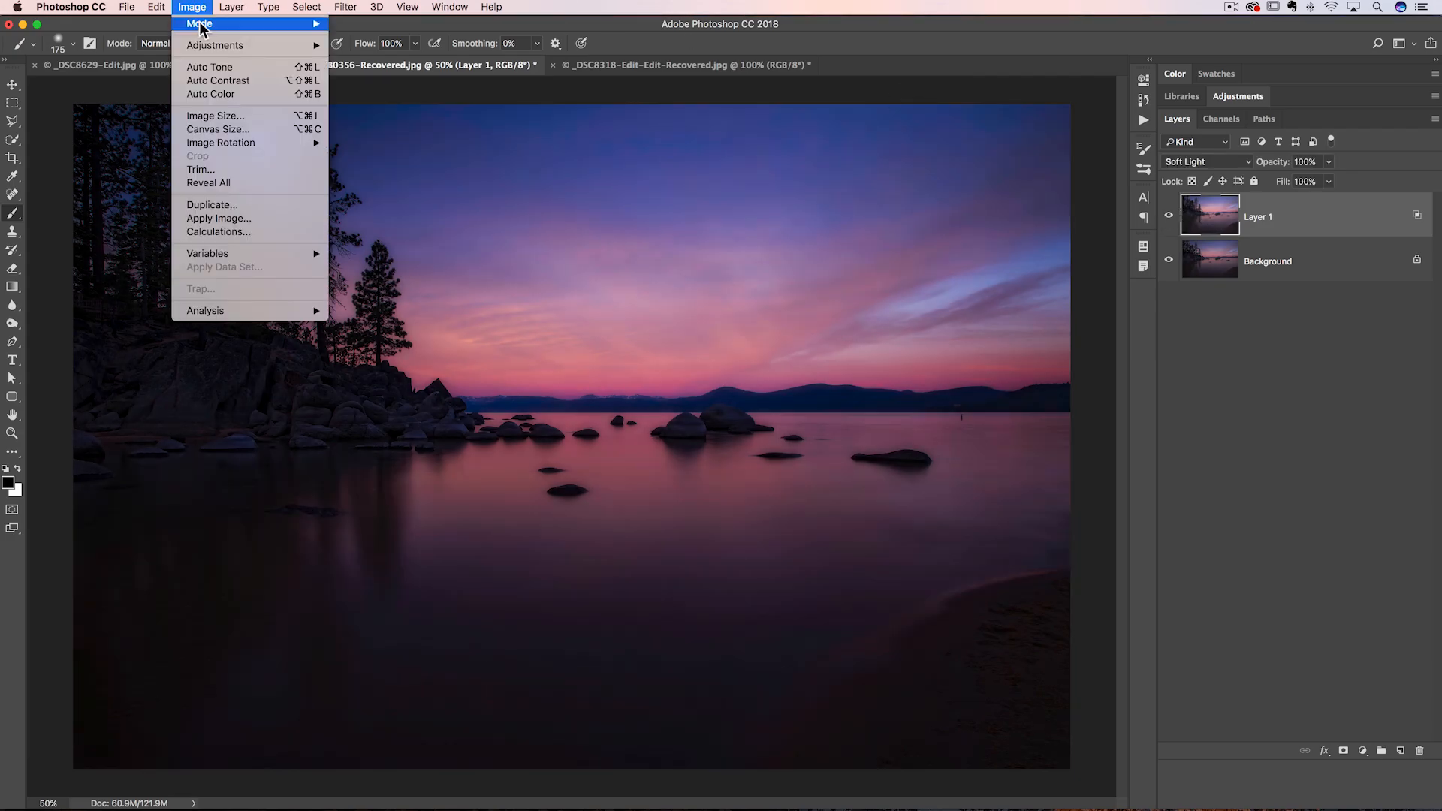
{"action": "mouse_move", "coordinate": [209, 49]}
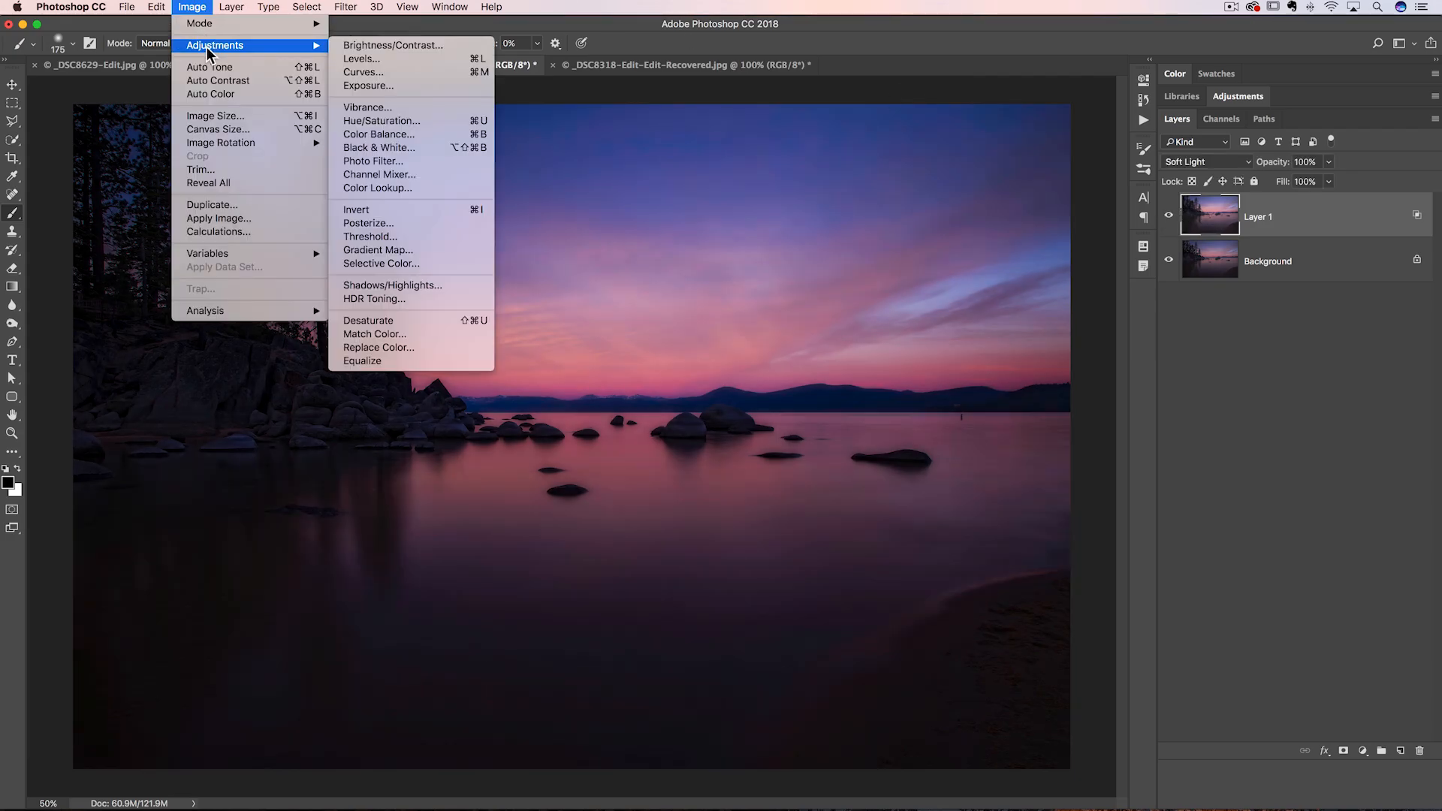
{"action": "left_click", "coordinate": [385, 122]}
{"action": "left_click_drag", "start_coordinate": [736, 279], "coordinate": [697, 277]}
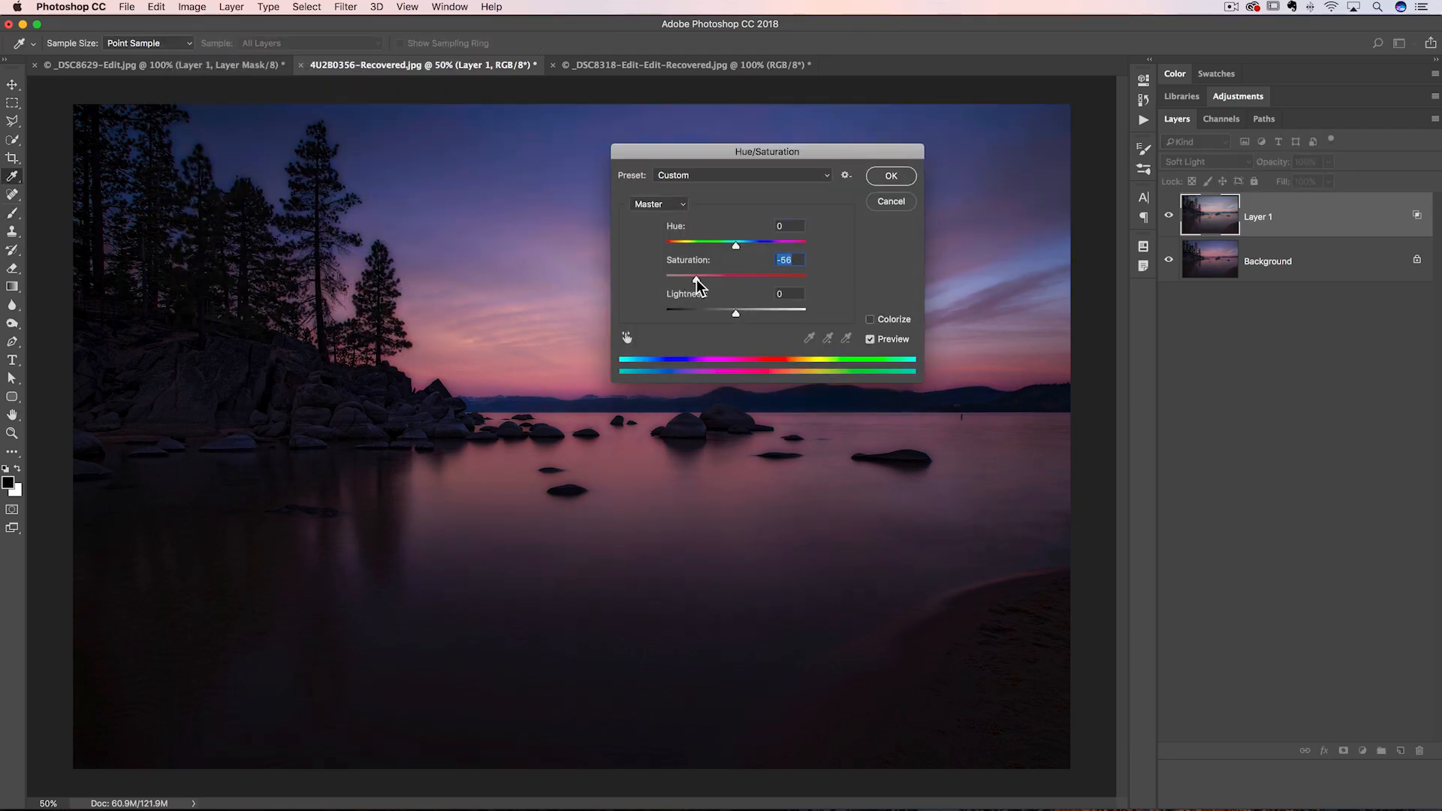
{"action": "left_click", "coordinate": [880, 177]}
{"action": "key", "text": "b"}
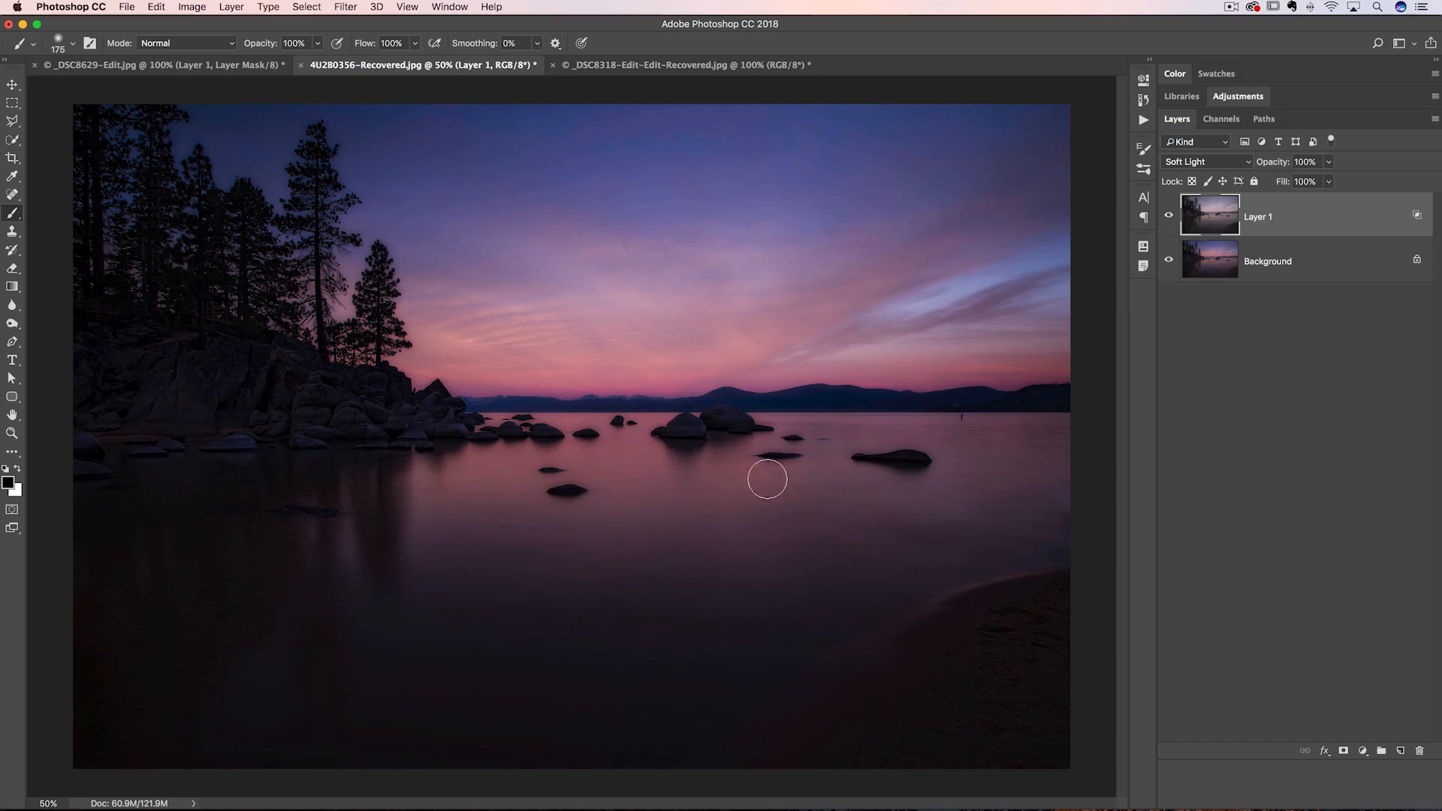
- Switch to Lightroom and reset the graduated filter adjustments on the autumn stream photo _DSC0557.ARW
{"action": "key", "text": "super+Tab"}
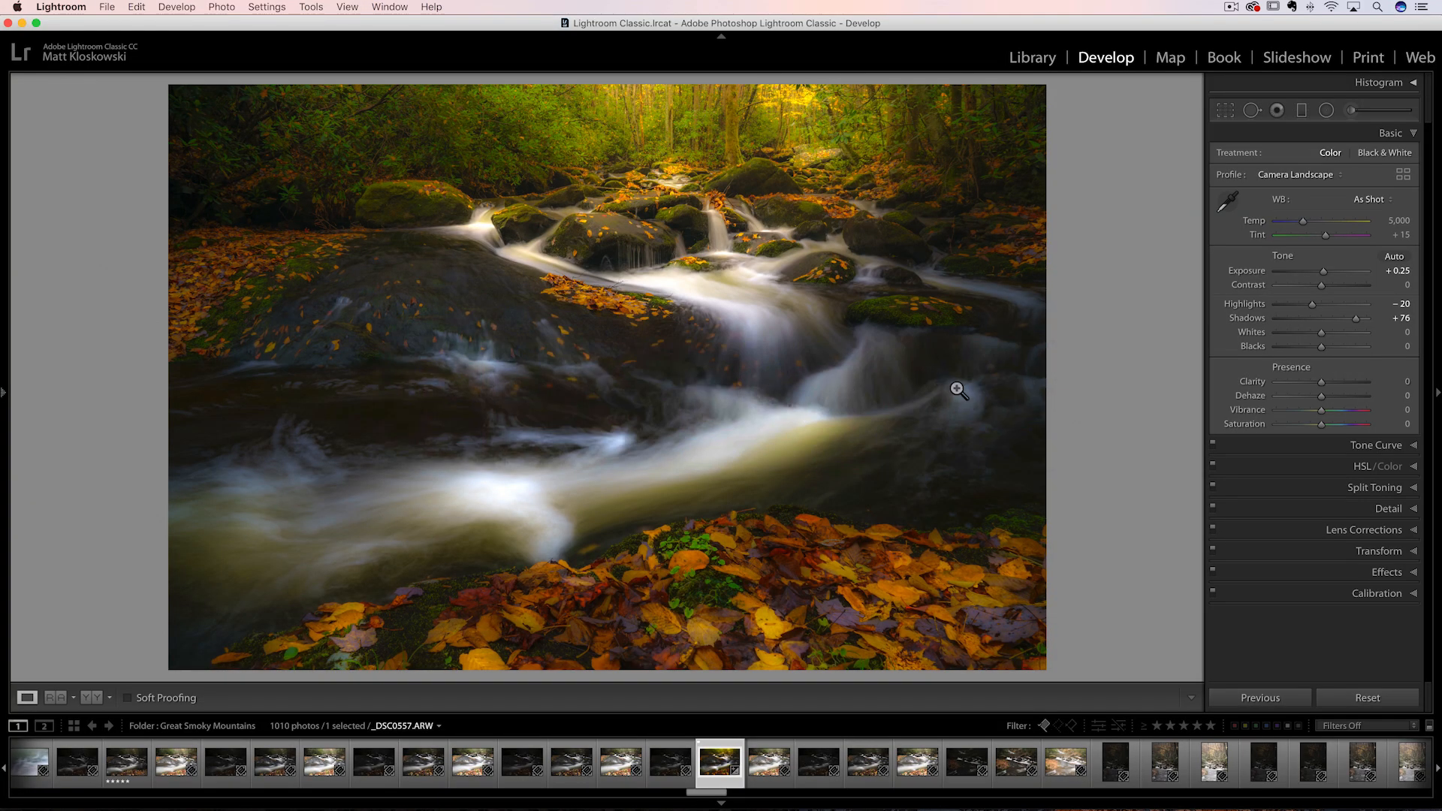
{"action": "left_click", "coordinate": [1304, 113]}
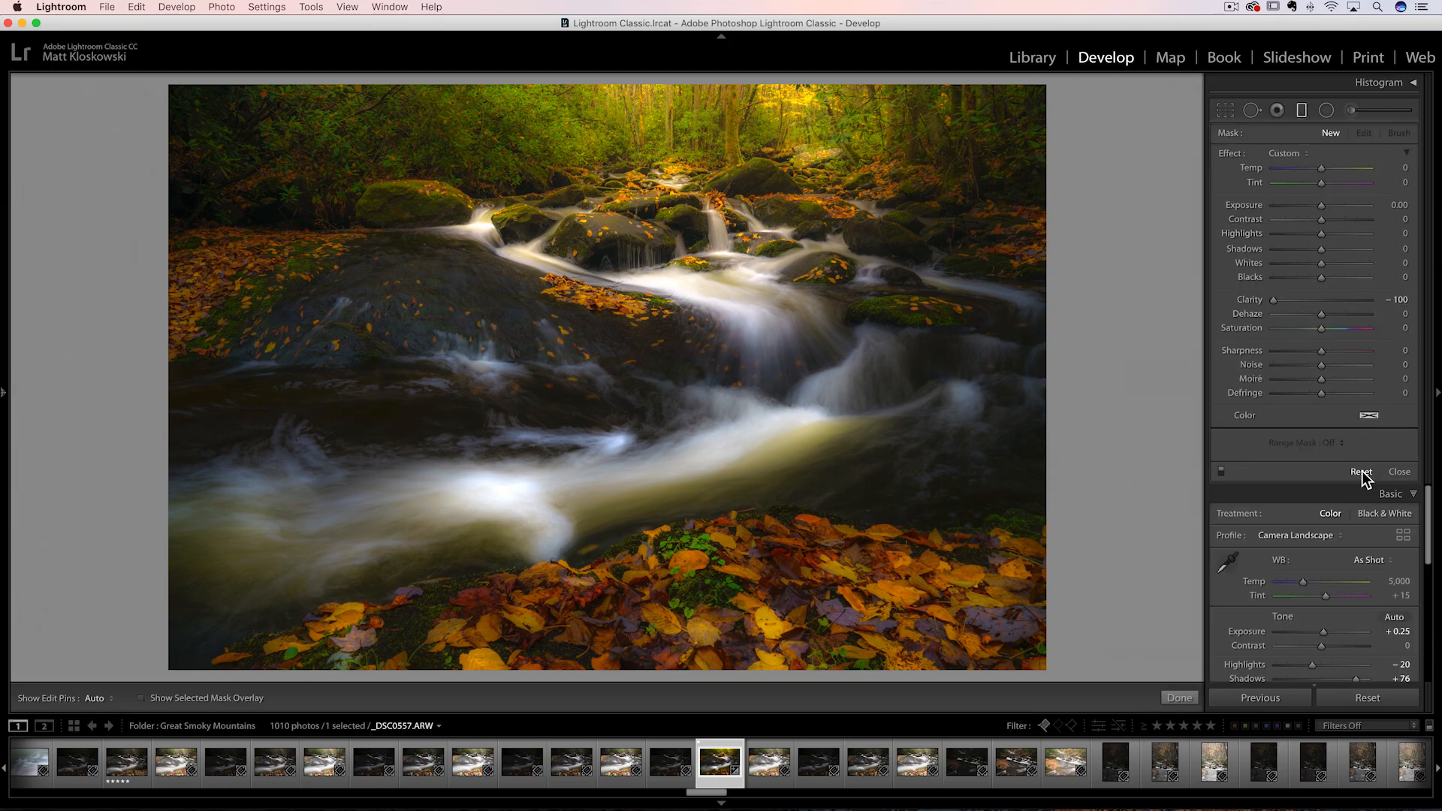
{"action": "left_click", "coordinate": [1362, 471]}
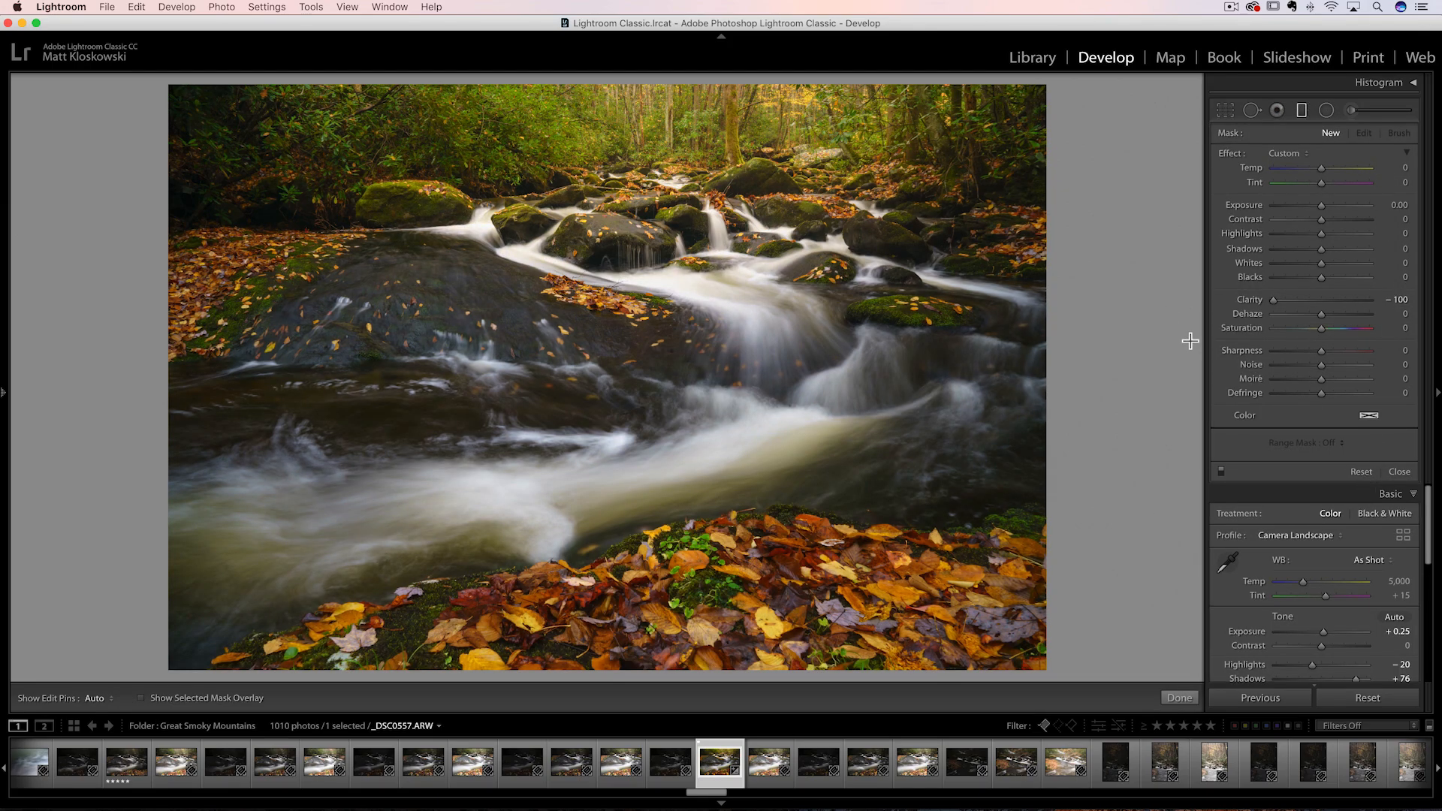
{"action": "left_click", "coordinate": [1399, 472]}
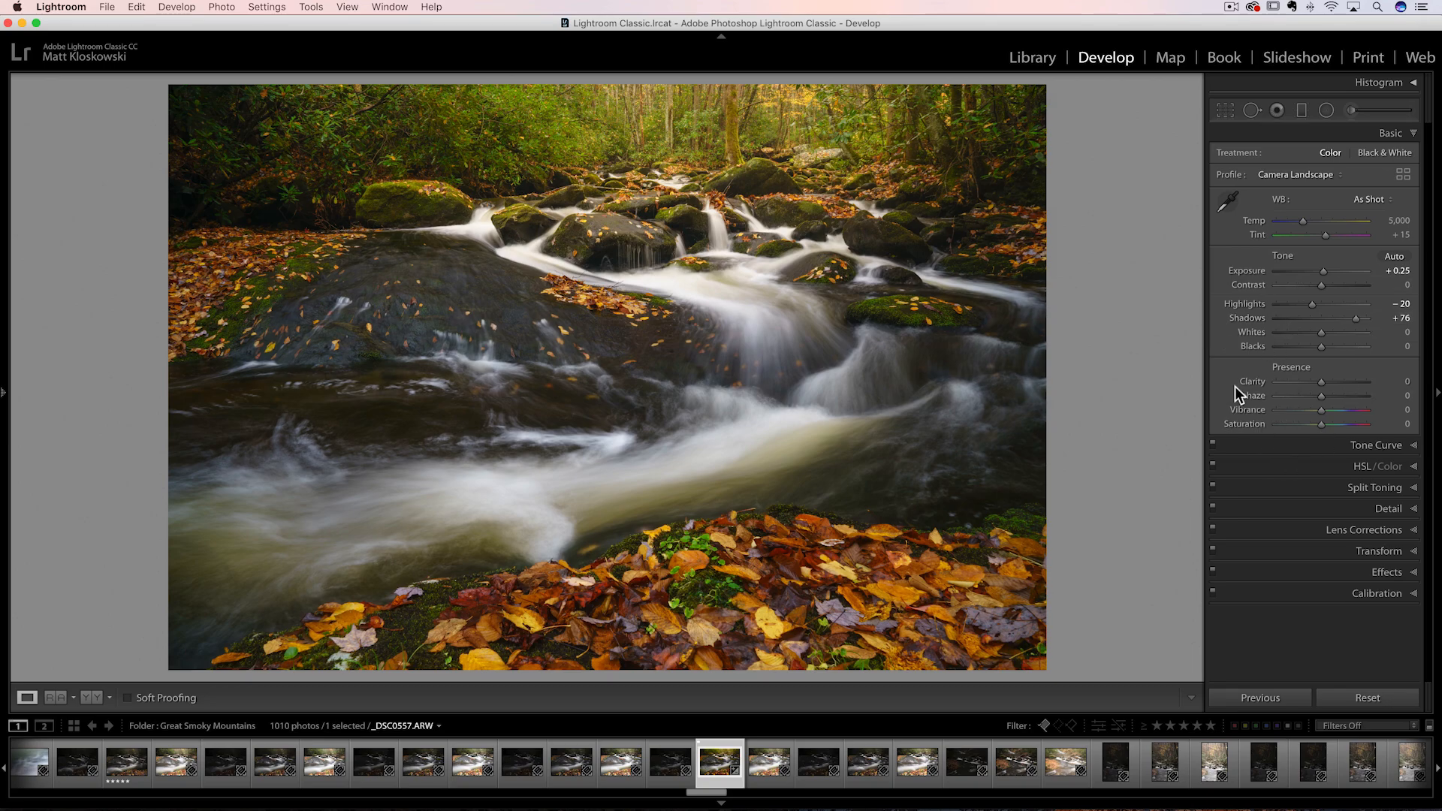
- Open the stream photo as a Smart Object in Photoshop and create a New Smart Object via Copy from its layer
{"action": "left_click", "coordinate": [221, 6]}
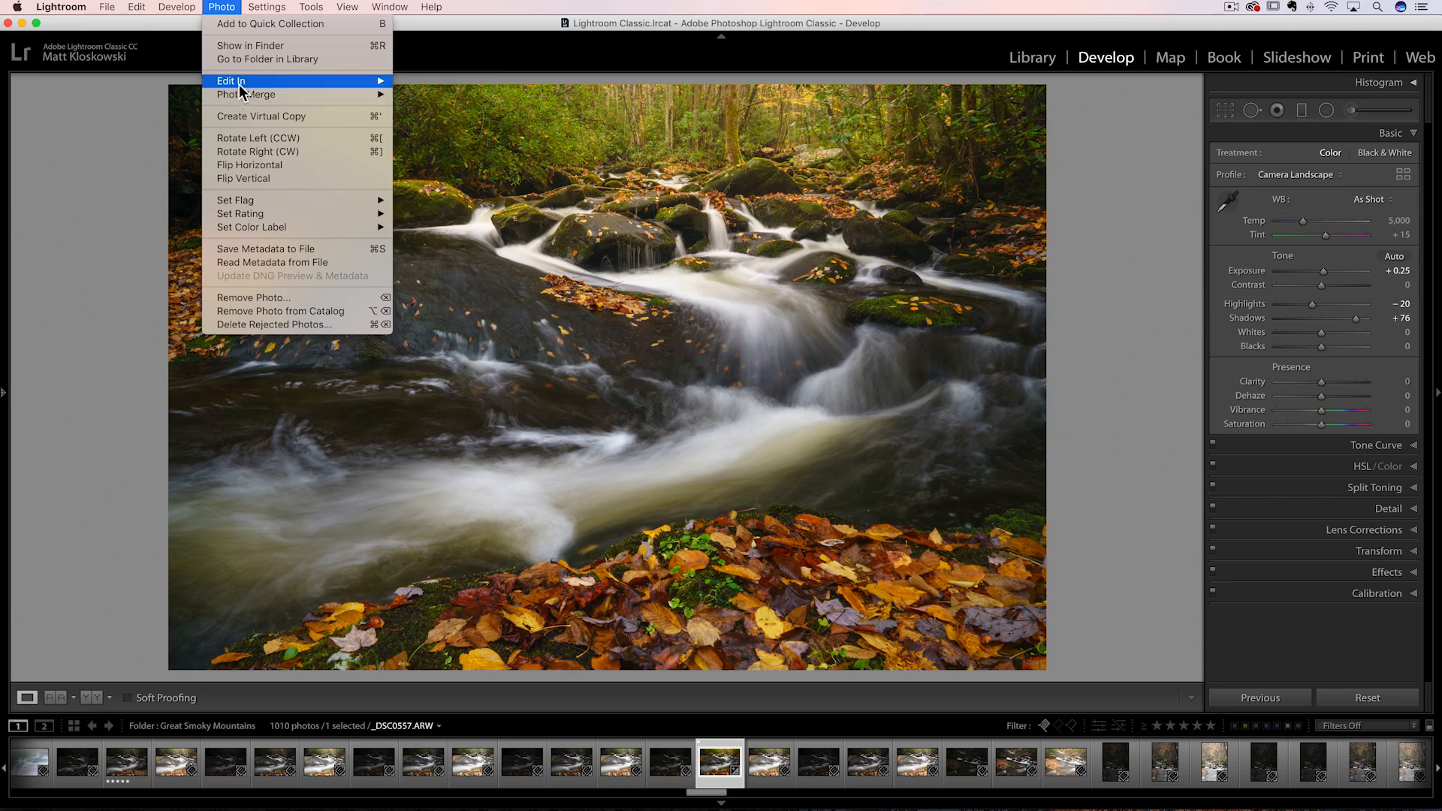
{"action": "mouse_move", "coordinate": [239, 84]}
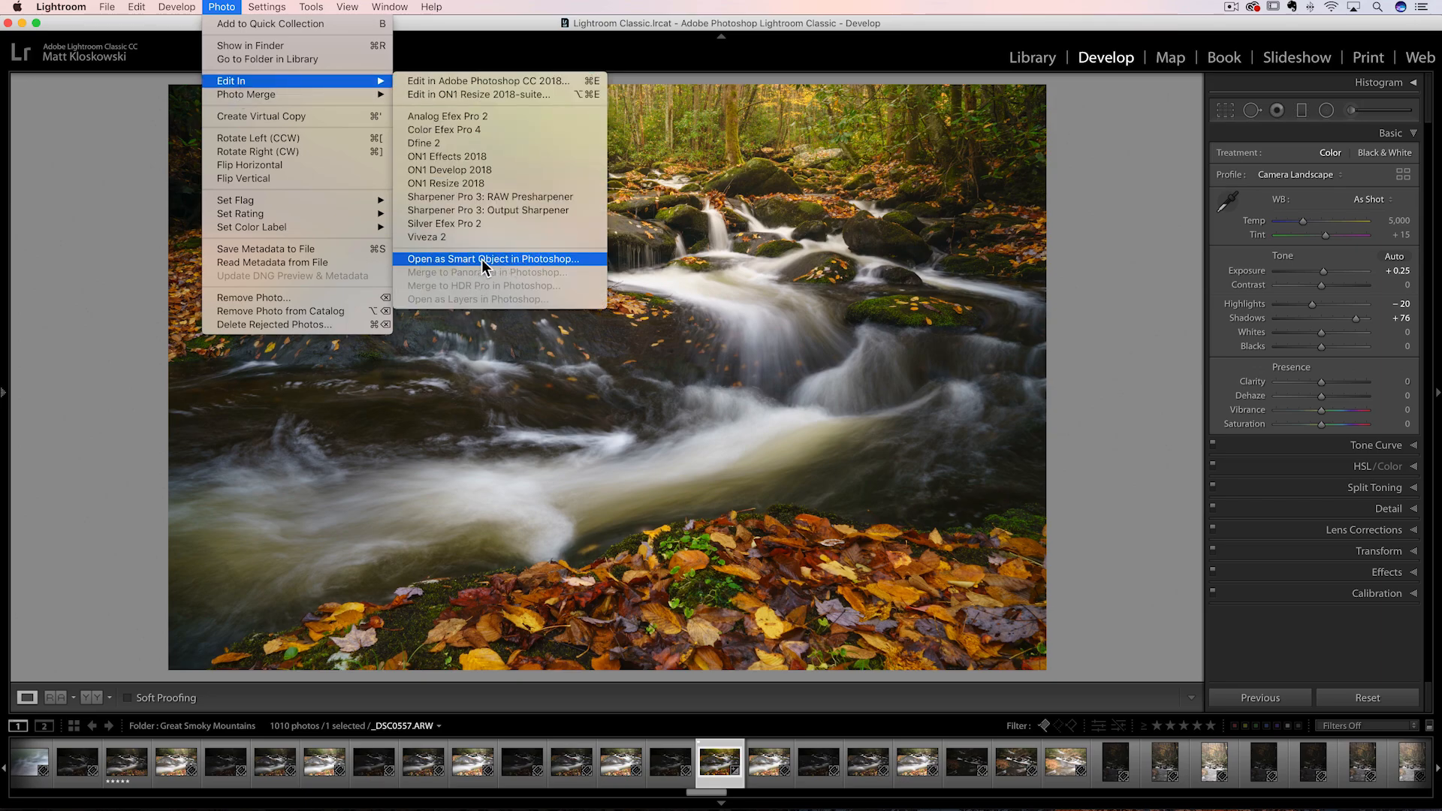
{"action": "left_click", "coordinate": [579, 258]}
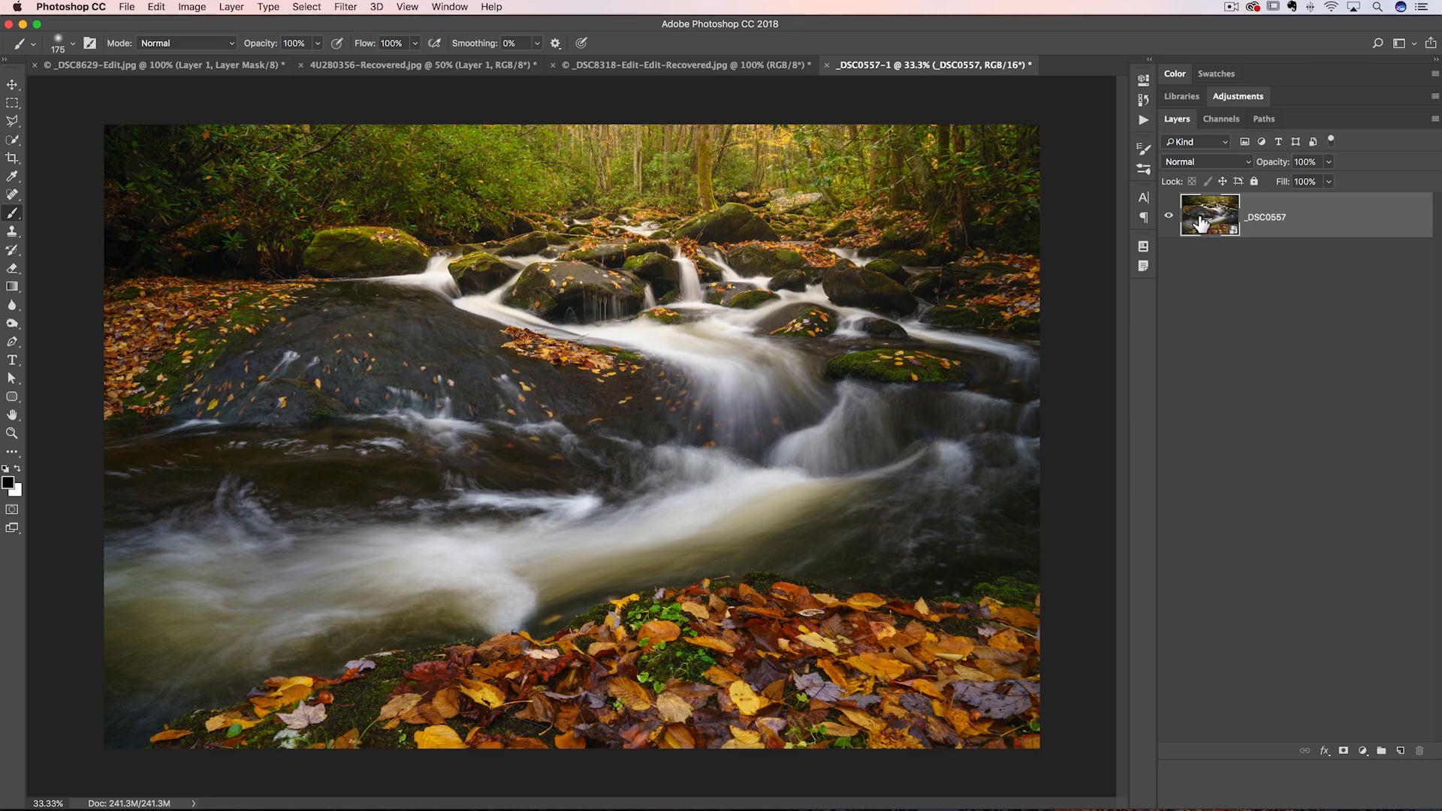
{"action": "right_click", "coordinate": [1294, 230]}
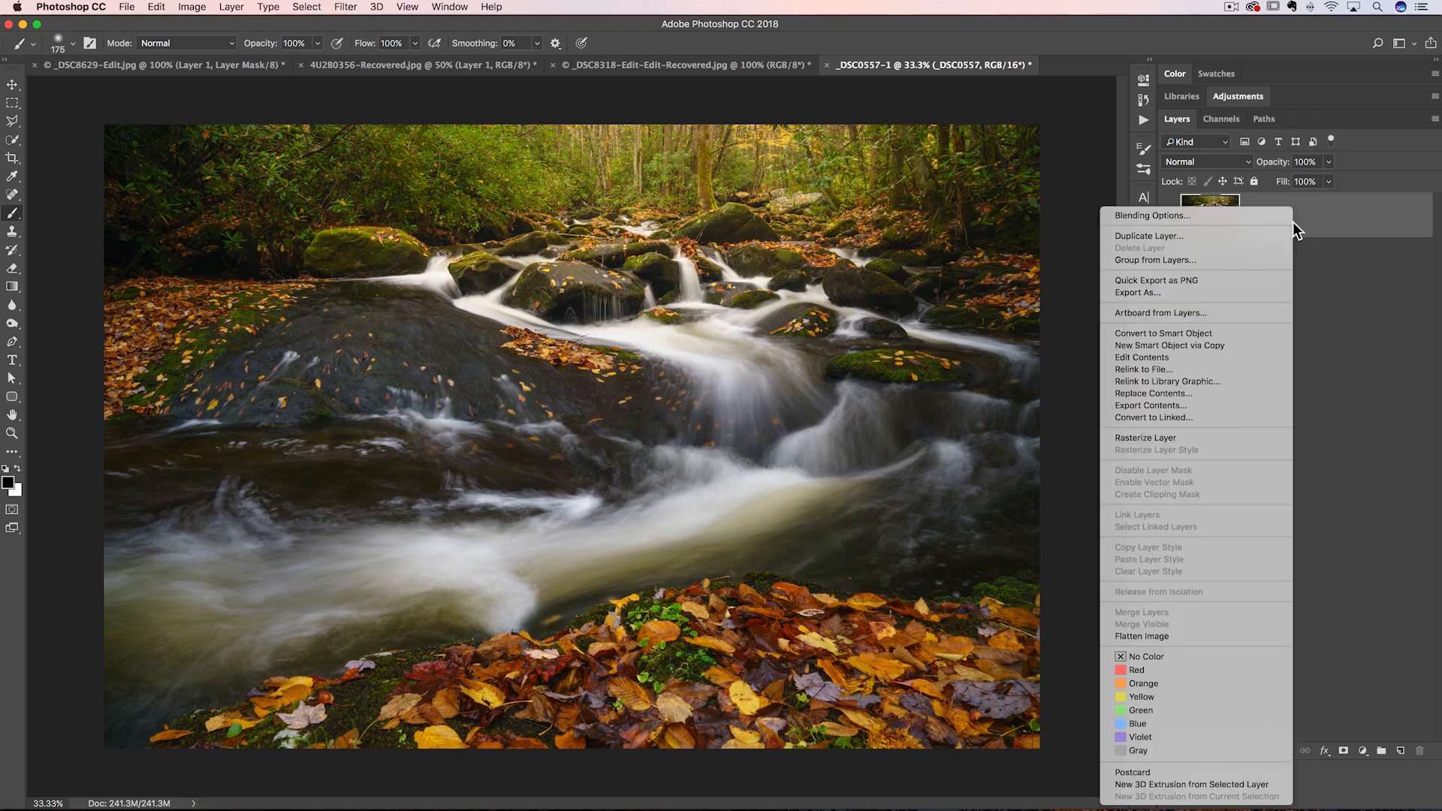
{"action": "left_click", "coordinate": [1187, 345]}
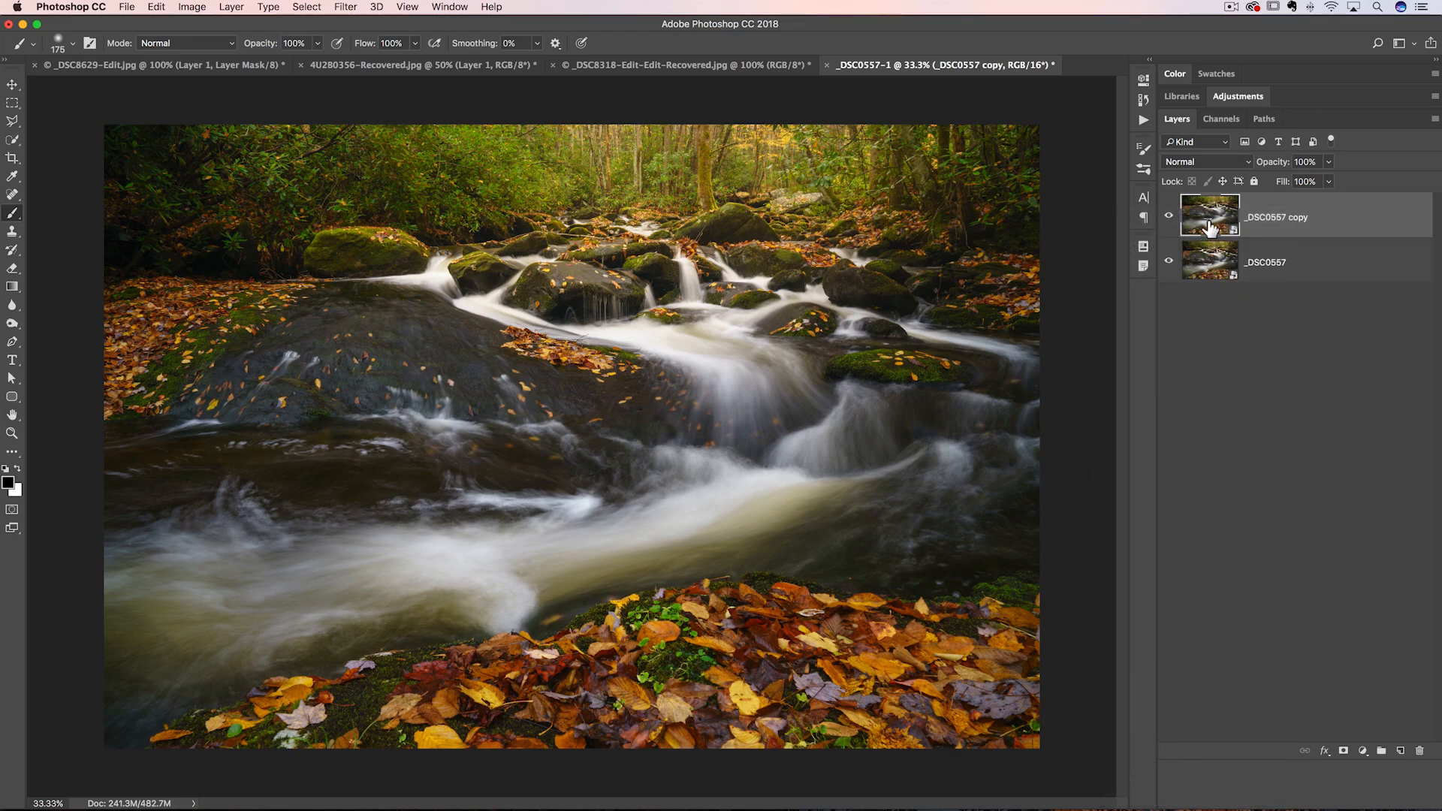
- Hide the copy, try an exposure change on the original _DSC0557 smart object in Camera Raw, cancel it and show the copy again
{"action": "left_click", "coordinate": [1168, 216]}
{"action": "left_click", "coordinate": [1205, 263]}
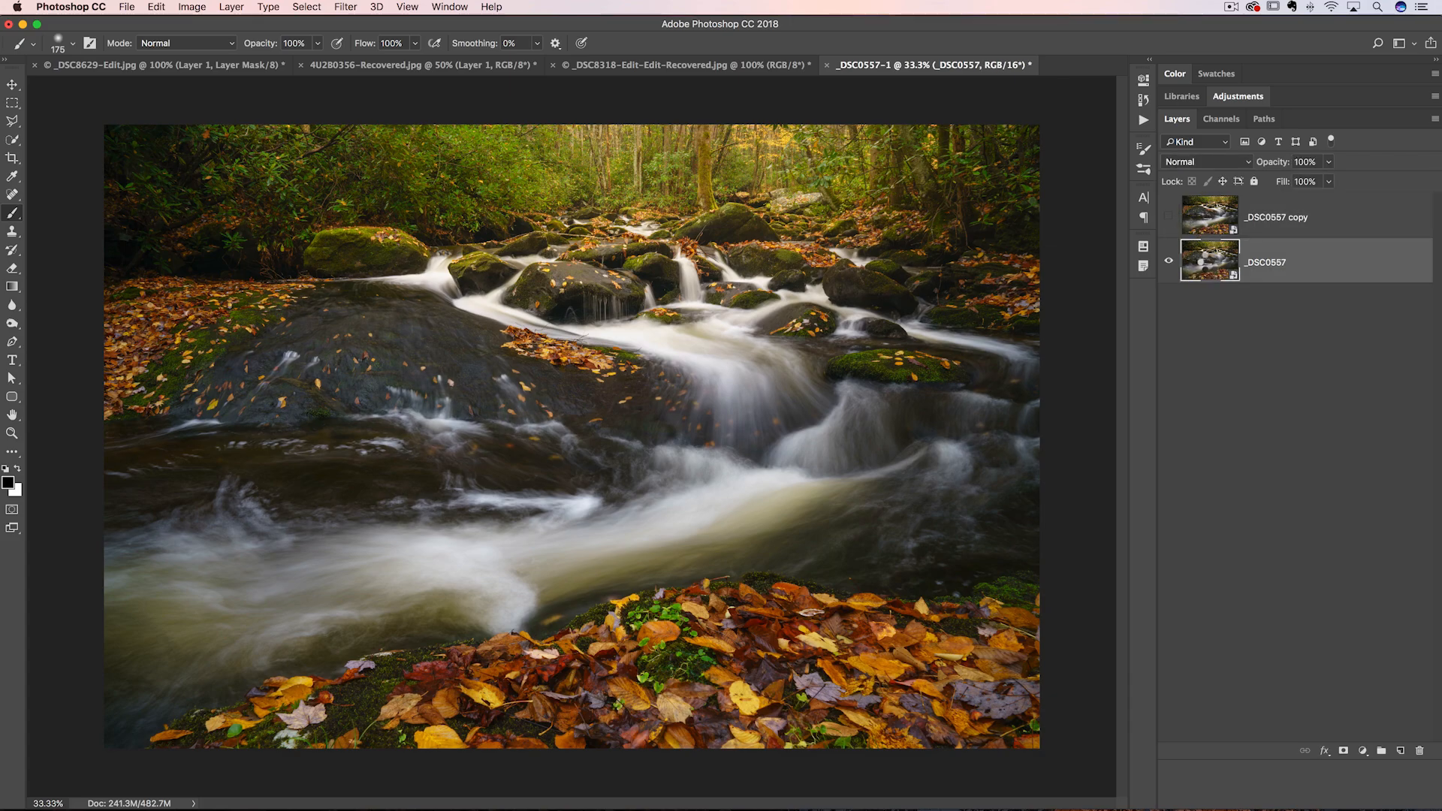
{"action": "double_click", "coordinate": [1210, 260]}
{"action": "mouse_move", "coordinate": [1037, 351]}
{"action": "left_mouse_down"}
{"action": "mouse_move", "coordinate": [1057, 356]}
{"action": "mouse_move", "coordinate": [1027, 353]}
{"action": "left_mouse_up"}
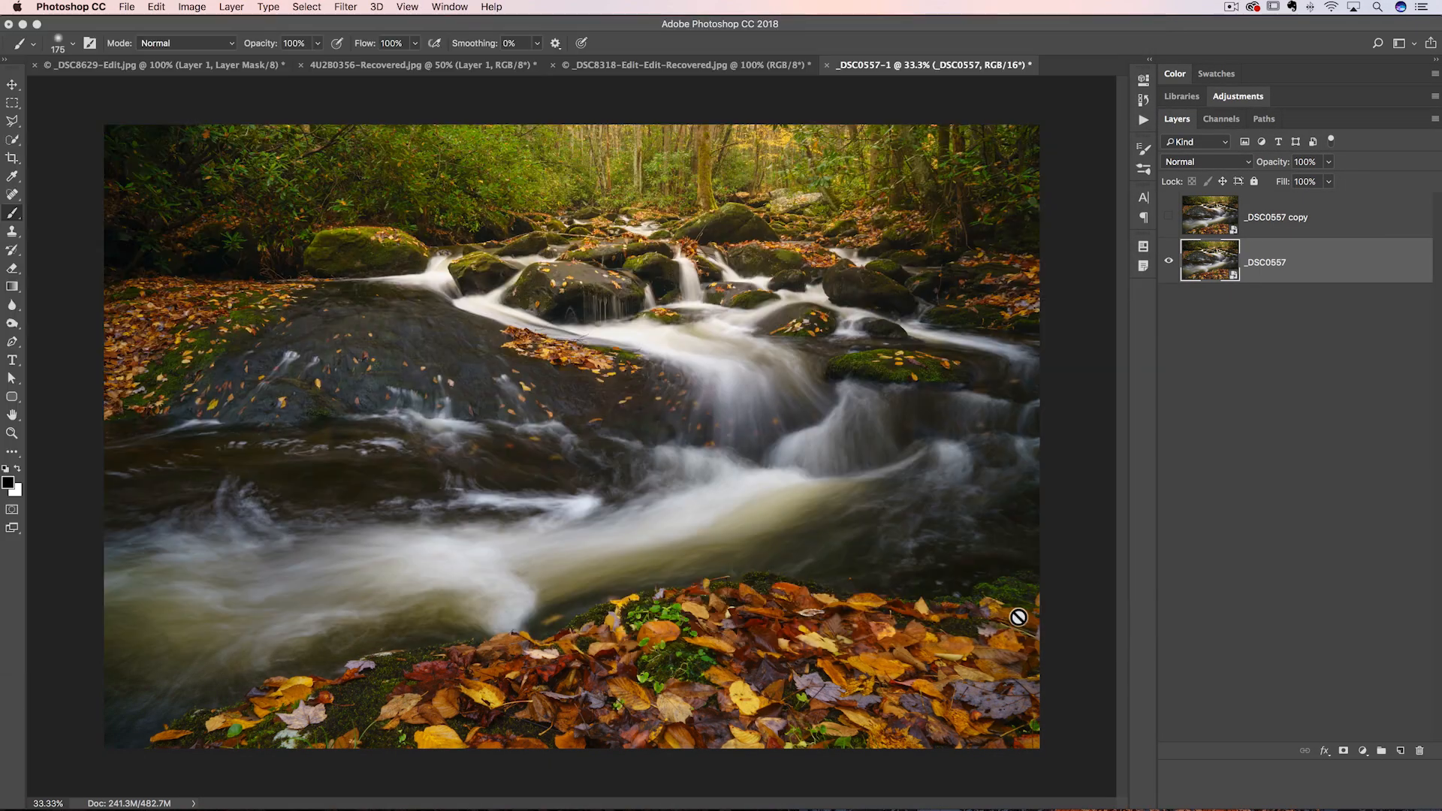
{"action": "left_click", "coordinate": [1018, 610]}
{"action": "left_click", "coordinate": [1169, 216]}
{"action": "left_click", "coordinate": [1200, 218]}
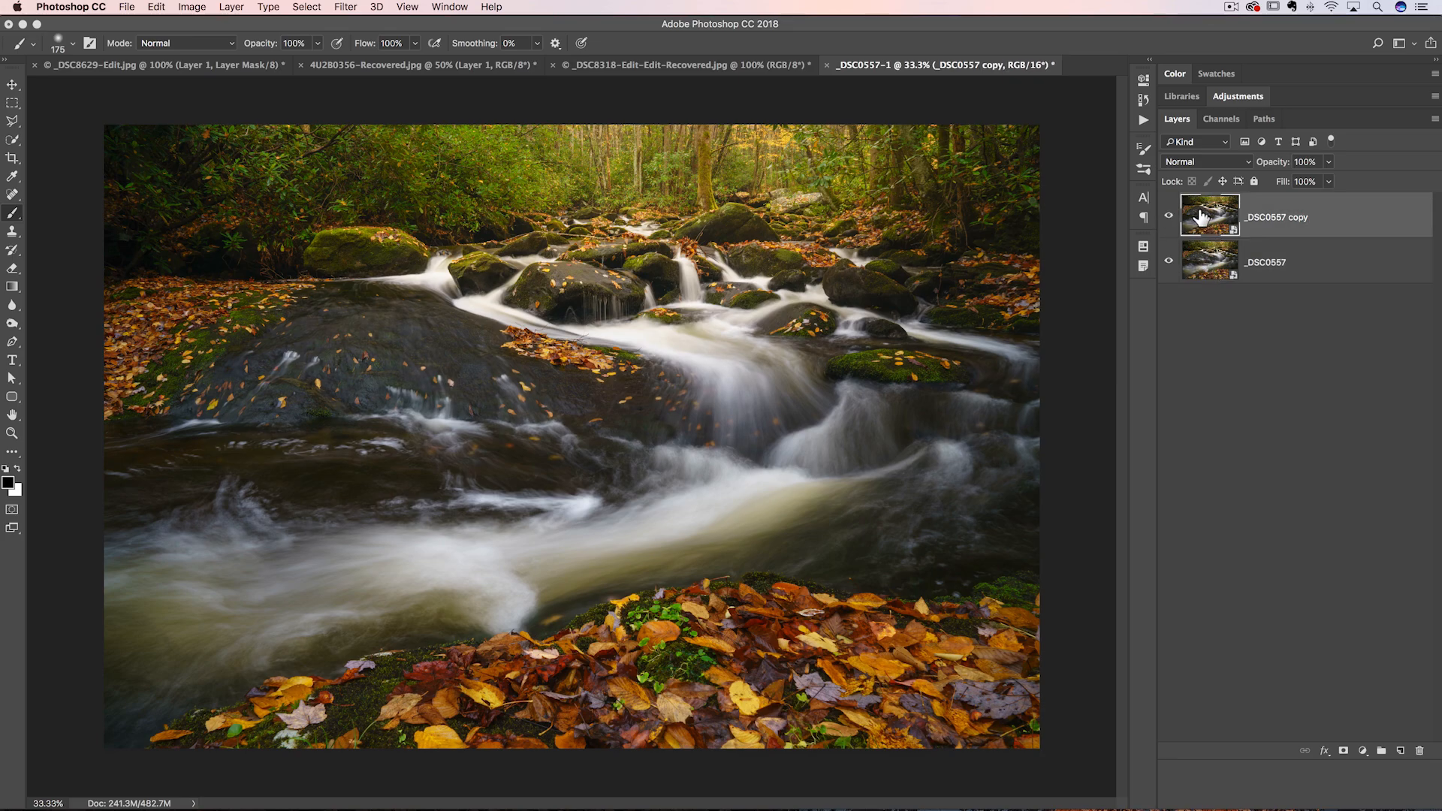
- Duplicate the _DSC0557 copy layer so both duplicates share the same smart object contents
{"action": "right_click", "coordinate": [1312, 267]}
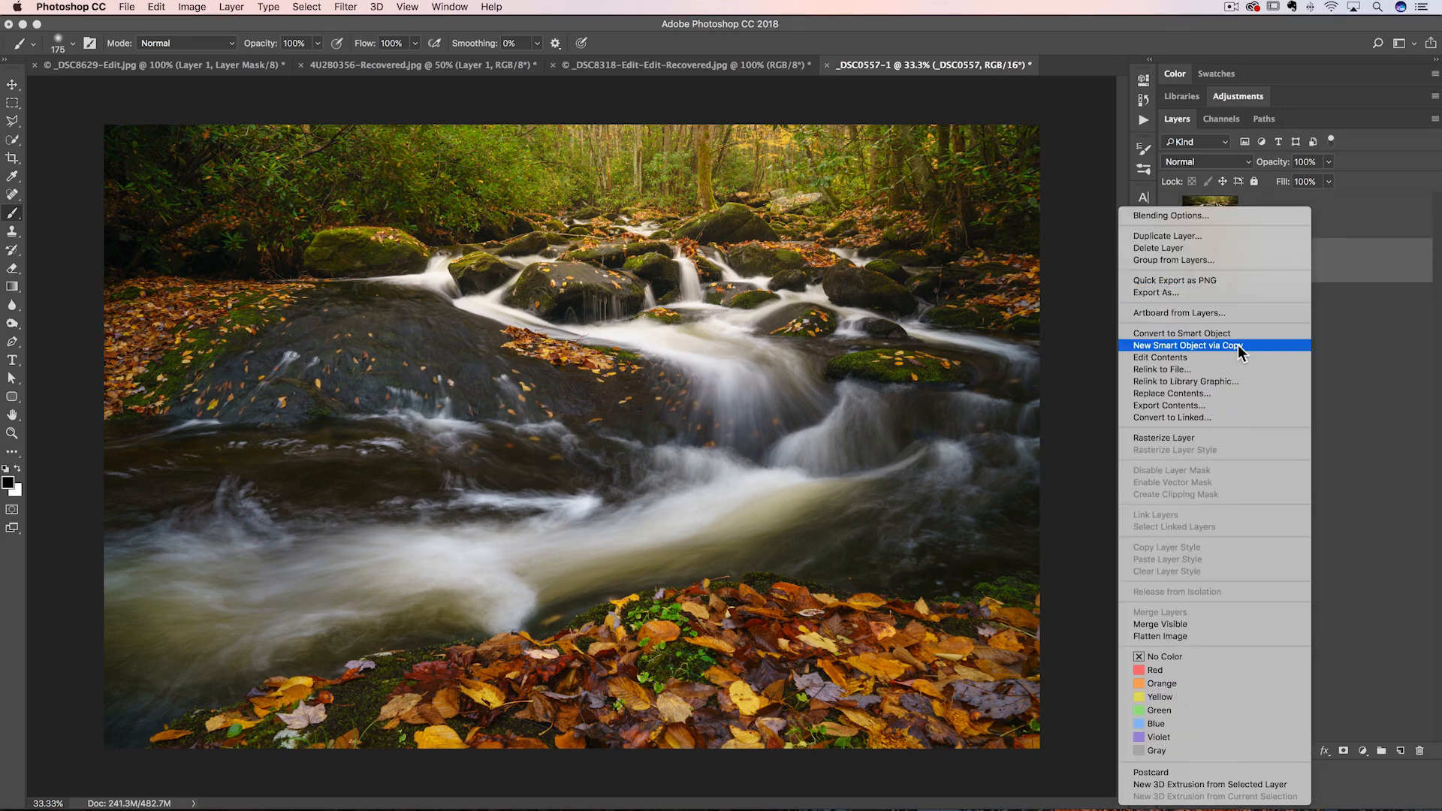
{"action": "left_click", "coordinate": [1278, 346]}
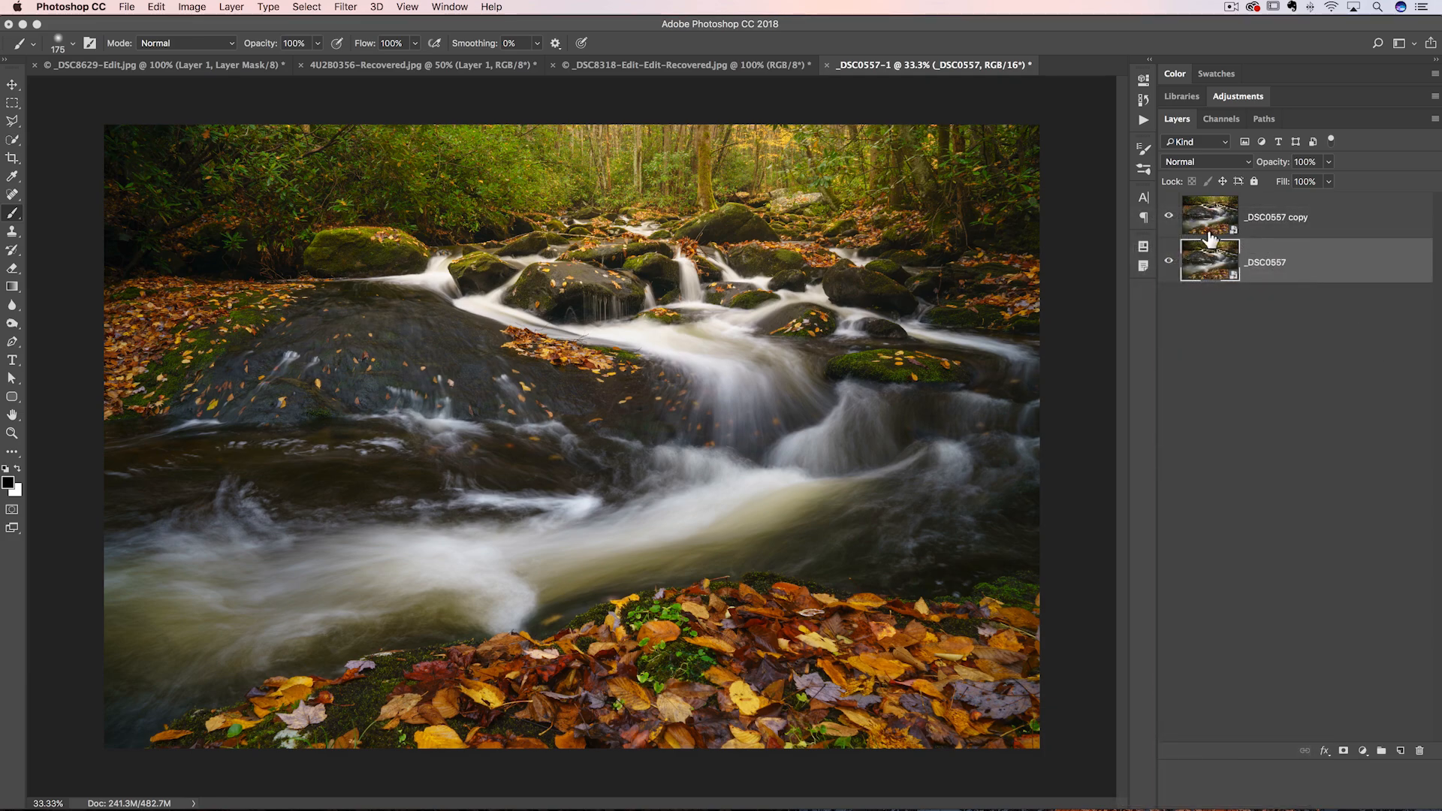
{"action": "left_click", "coordinate": [1212, 215]}
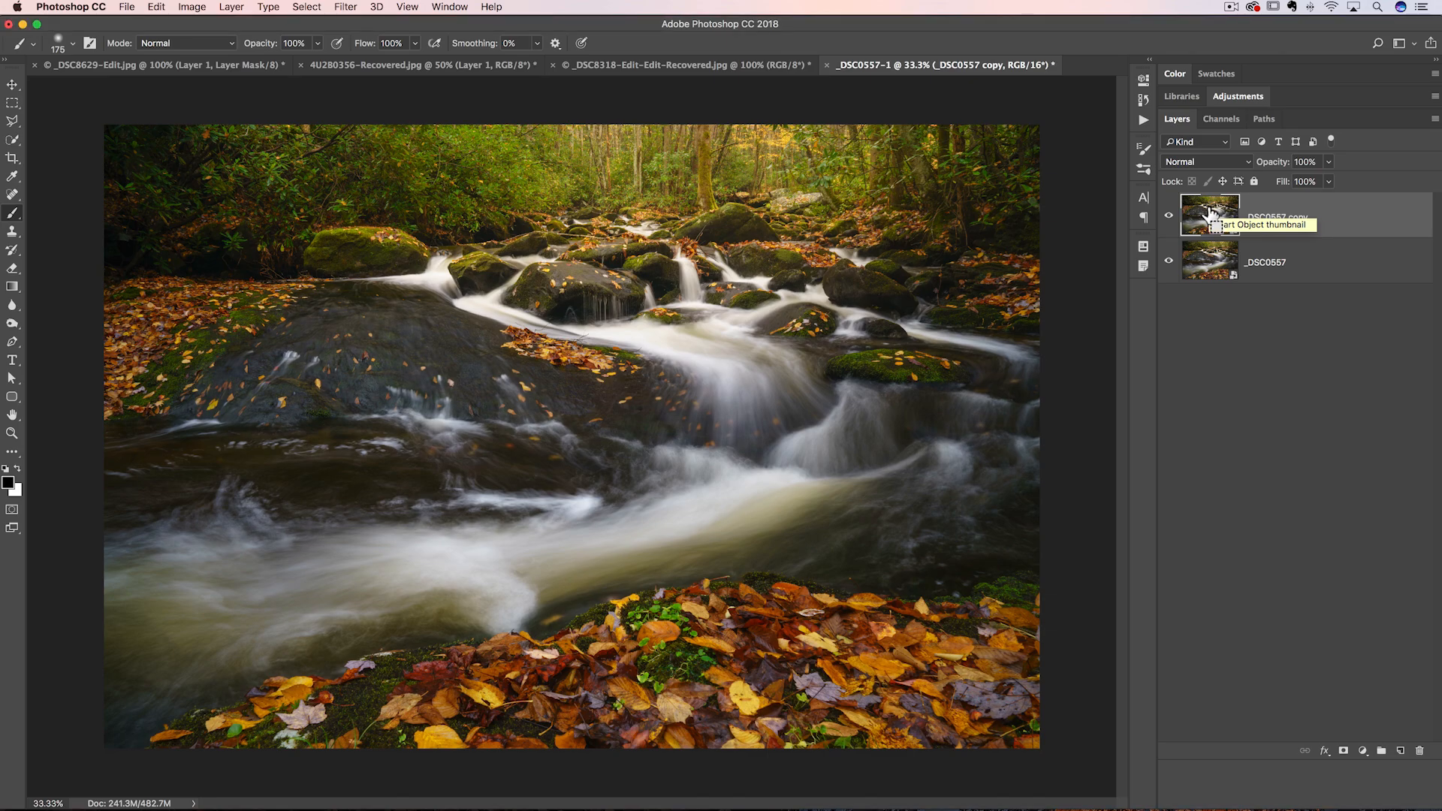
{"action": "key", "text": "super+j"}
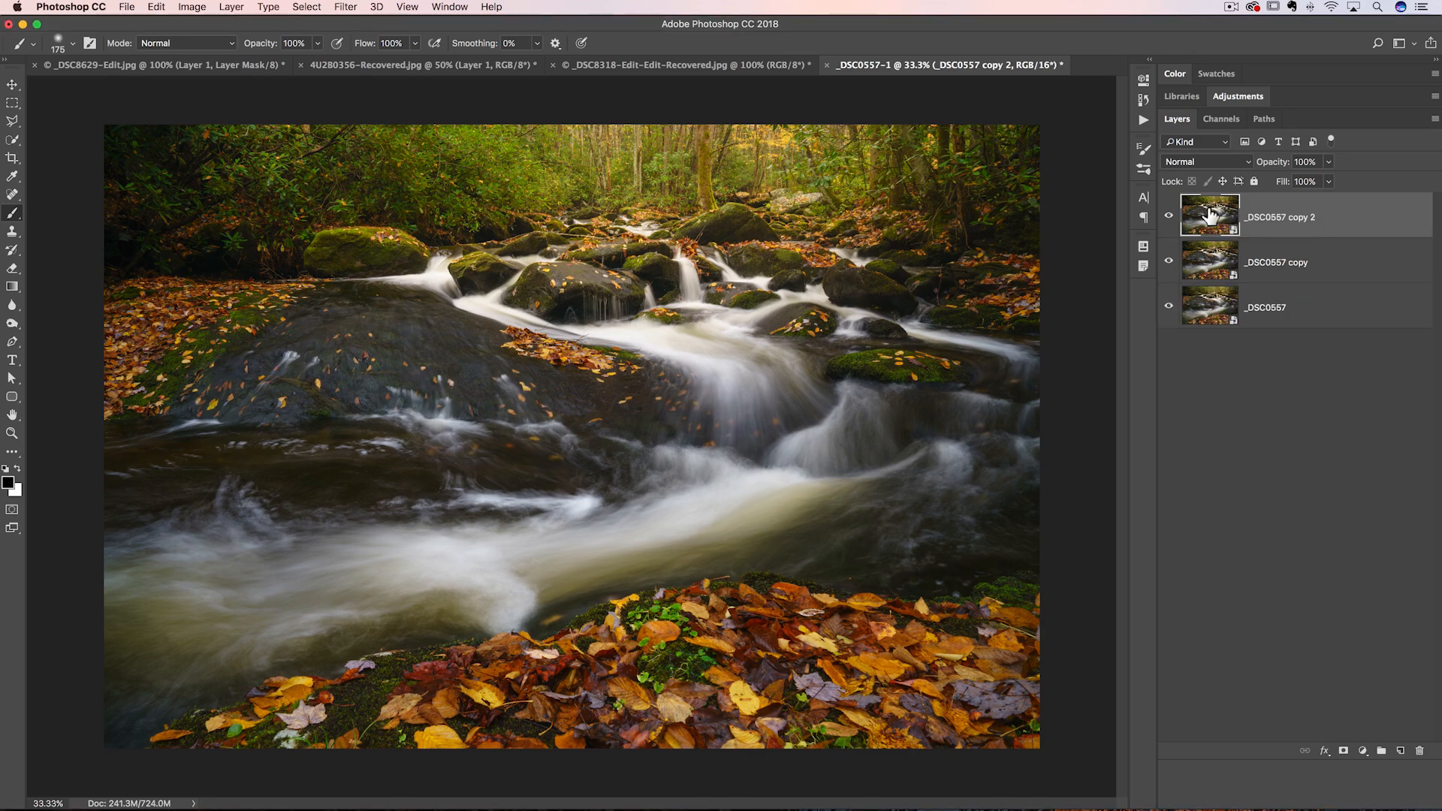
- Rename the middle layer Overexposed and the uppermost layer Glow
{"action": "left_click", "coordinate": [1206, 266]}
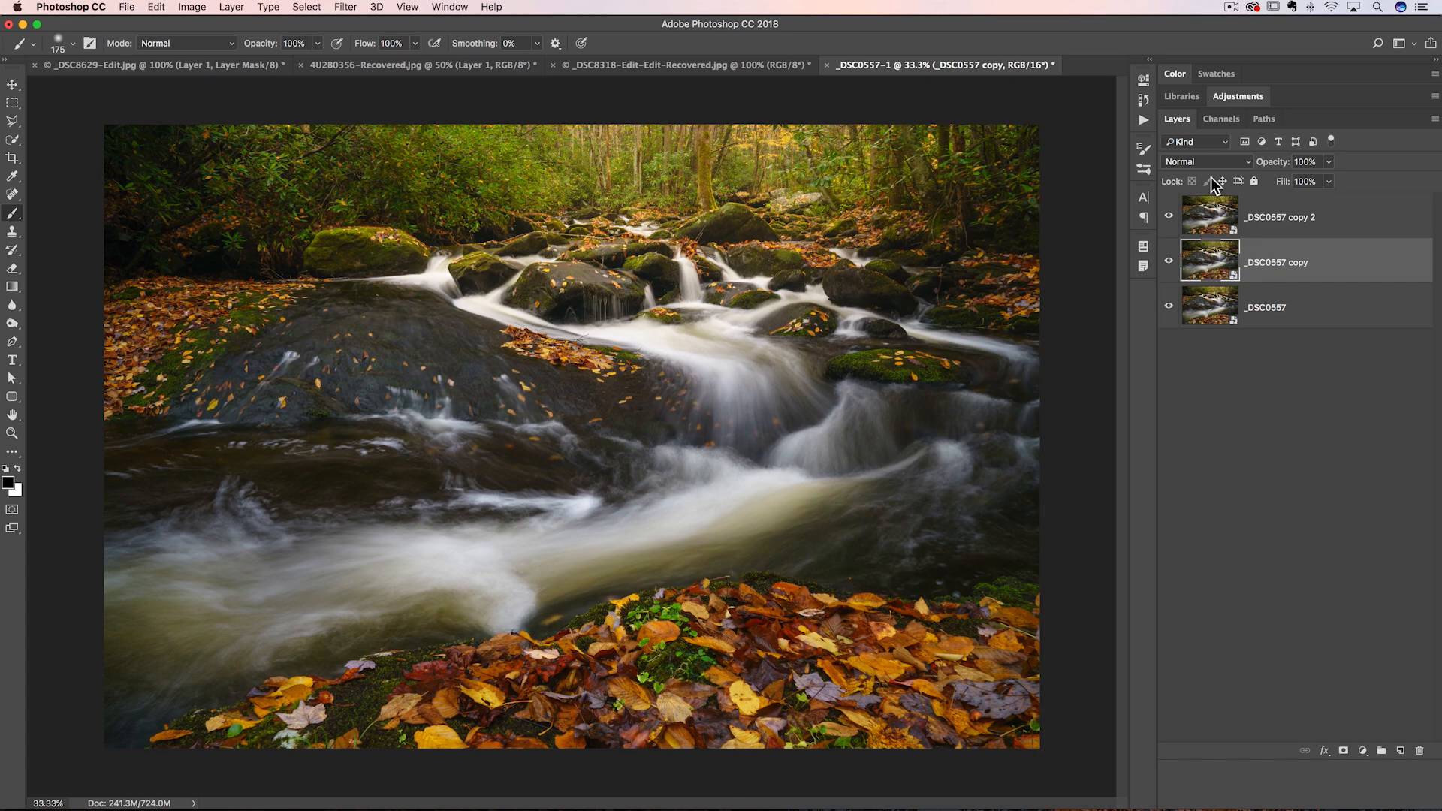
{"action": "double_click", "coordinate": [1270, 262]}
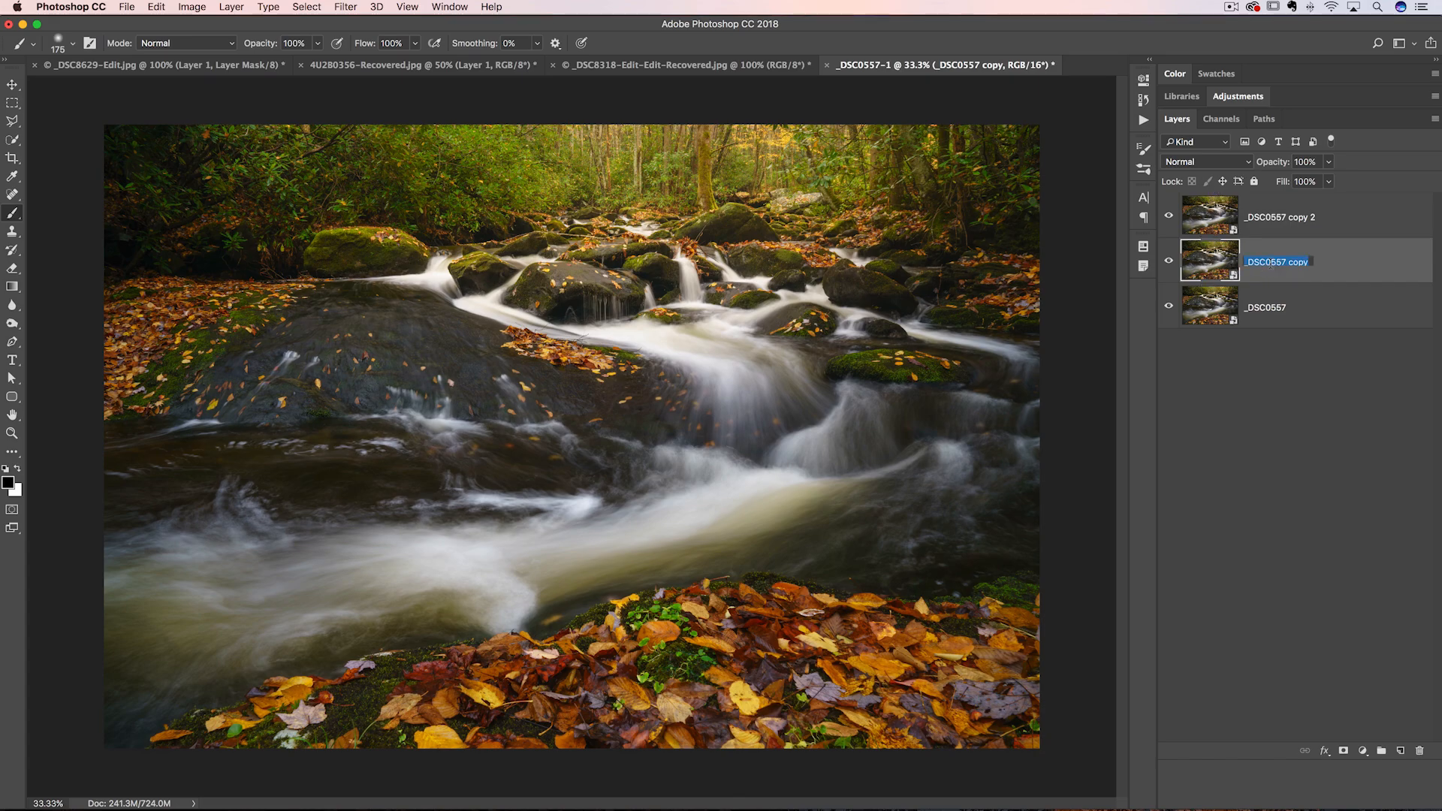
{"action": "type", "text": "Overexposed"}
{"action": "key", "text": "Return"}
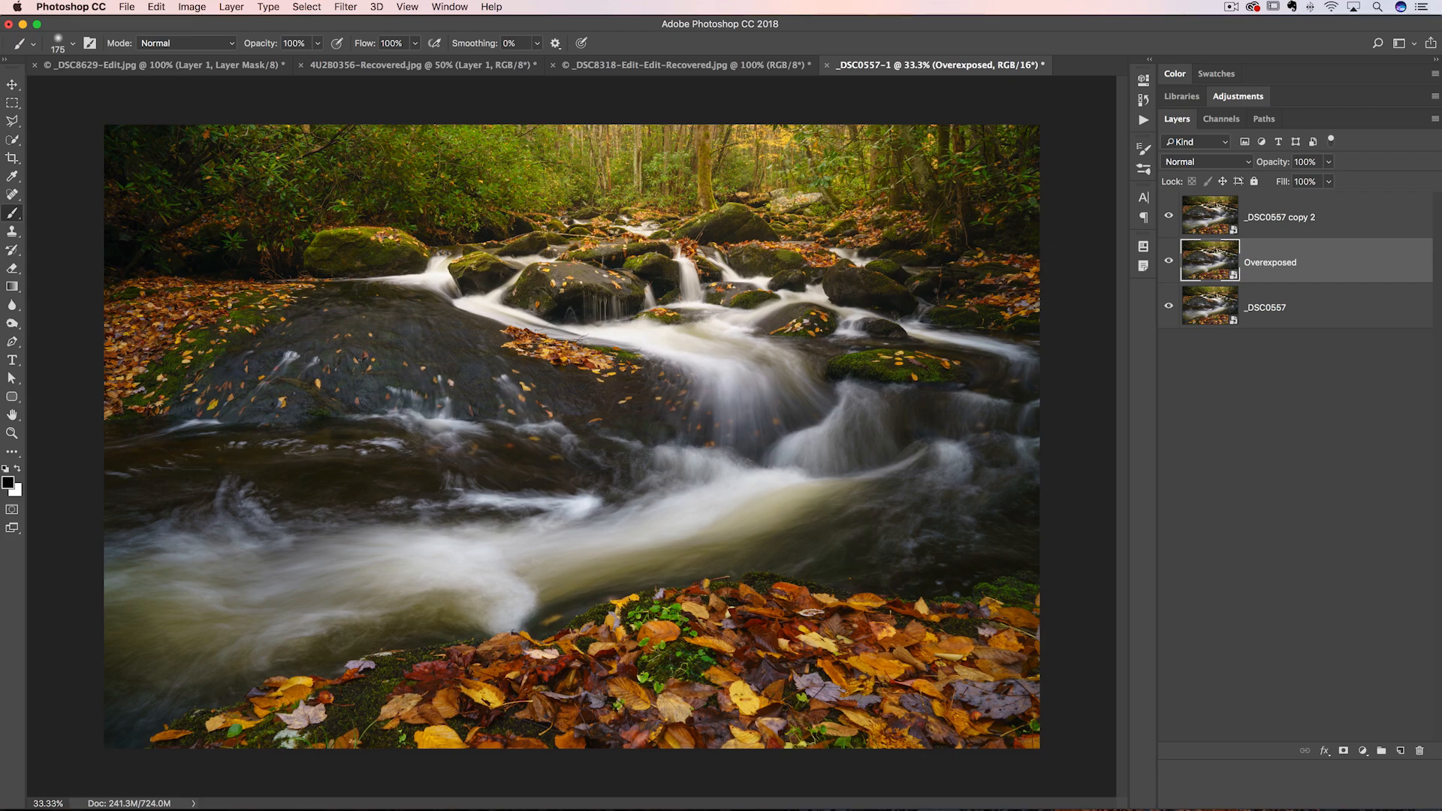
{"action": "double_click", "coordinate": [1278, 217]}
{"action": "type", "text": "Glow"}
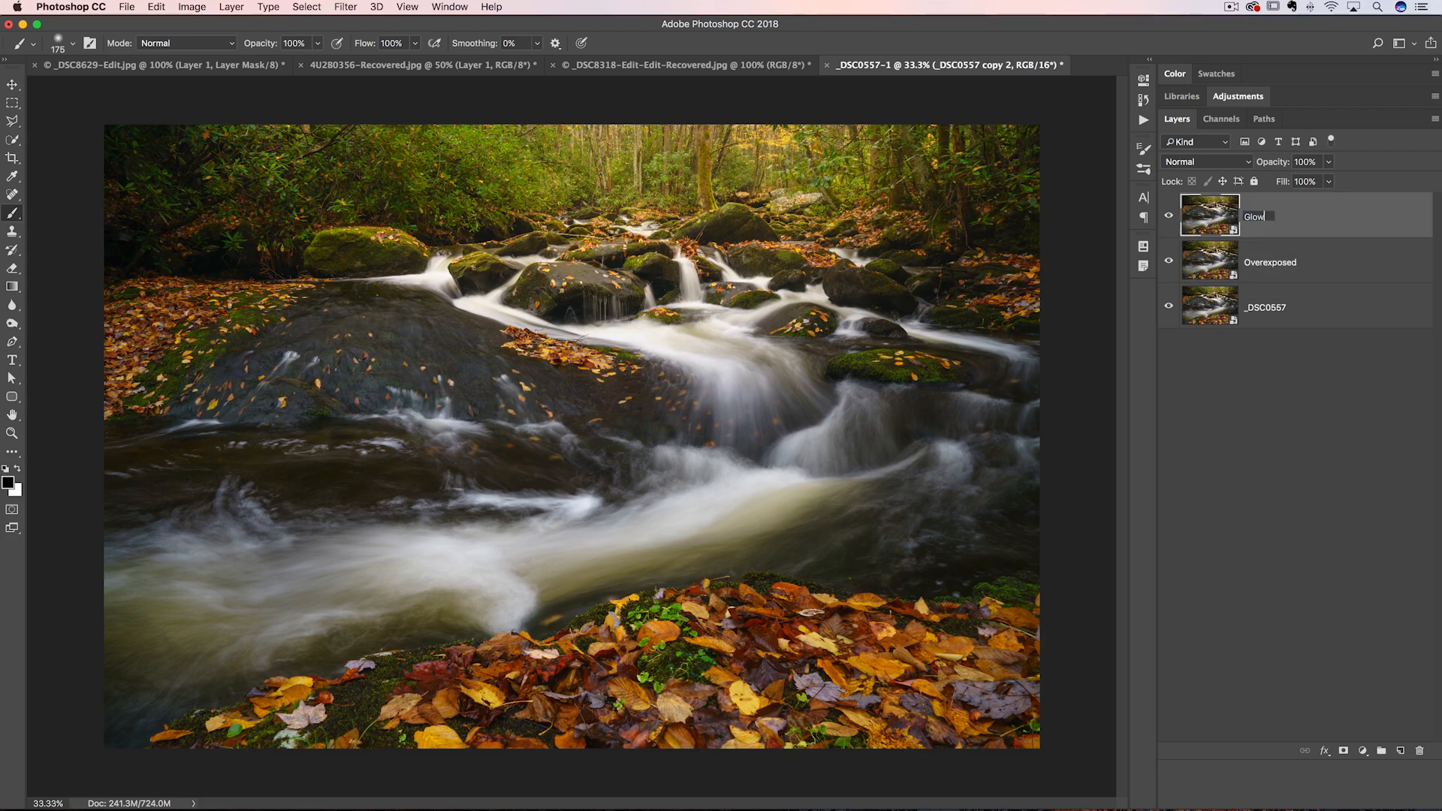
{"action": "key", "text": "Return"}
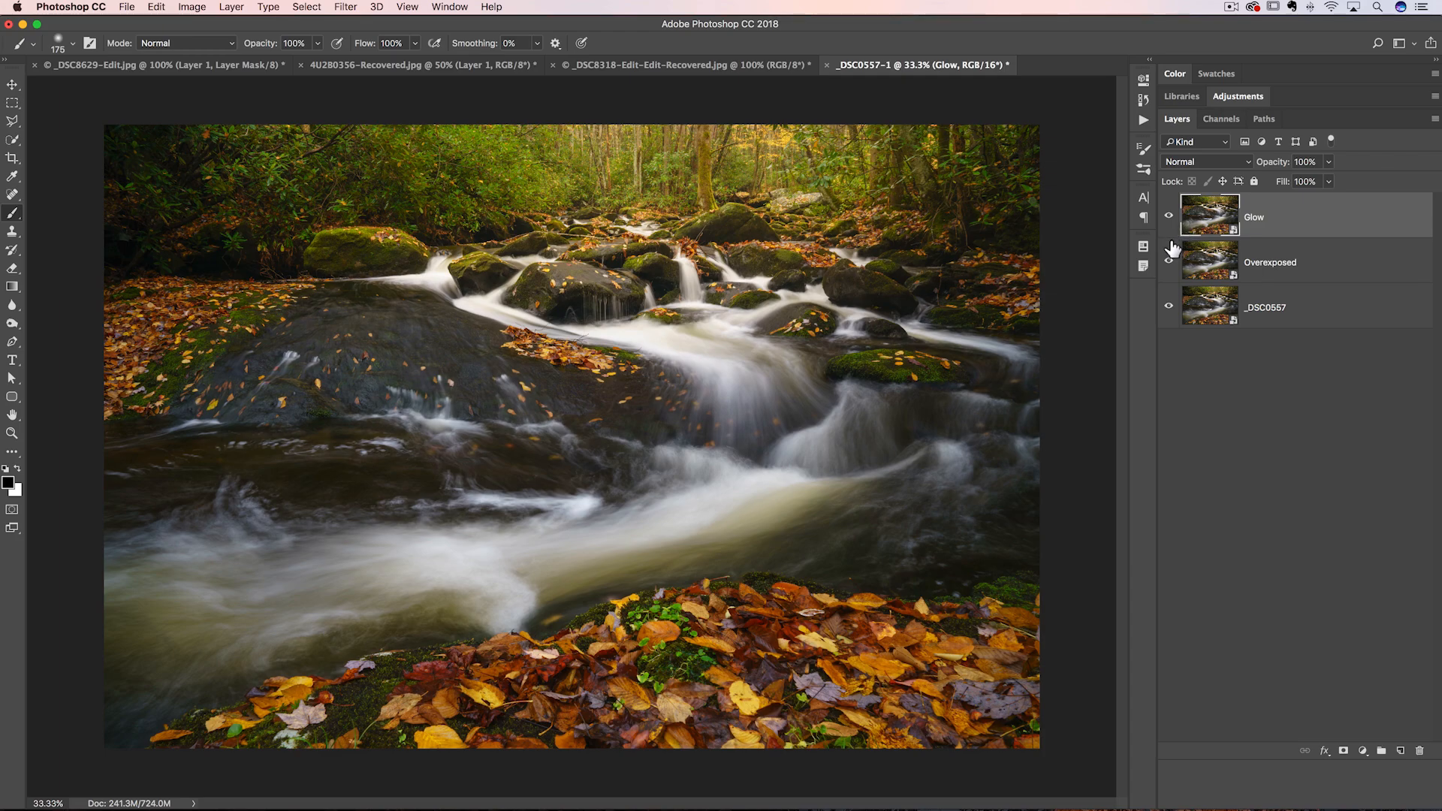
- Group the Glow and Overexposed layers together and expand the group to show both layers
{"action": "left_click", "coordinate": [1310, 261], "text": "shift"}
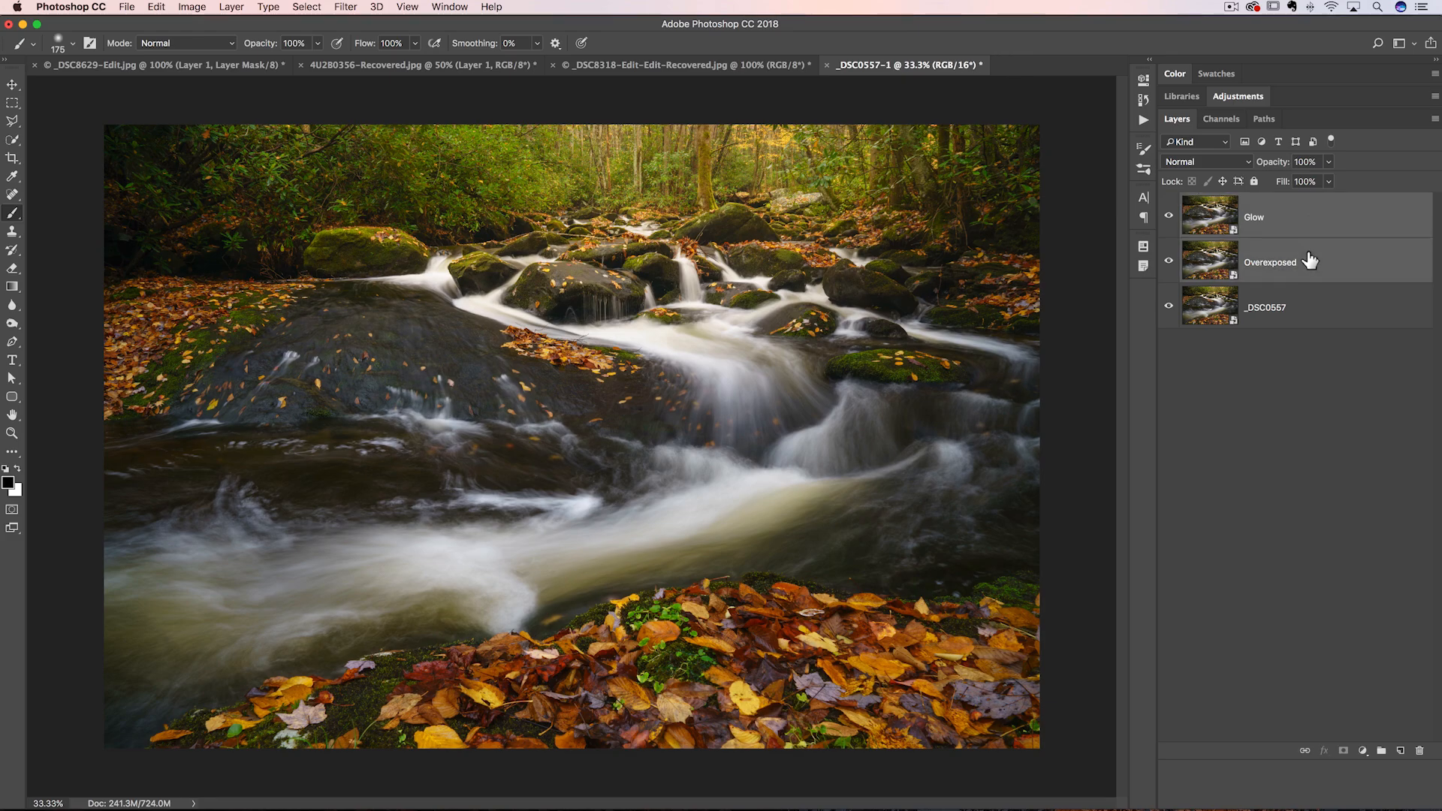
{"action": "left_click_drag", "start_coordinate": [1310, 260], "coordinate": [591, 95]}
{"action": "left_click", "coordinate": [239, 8]}
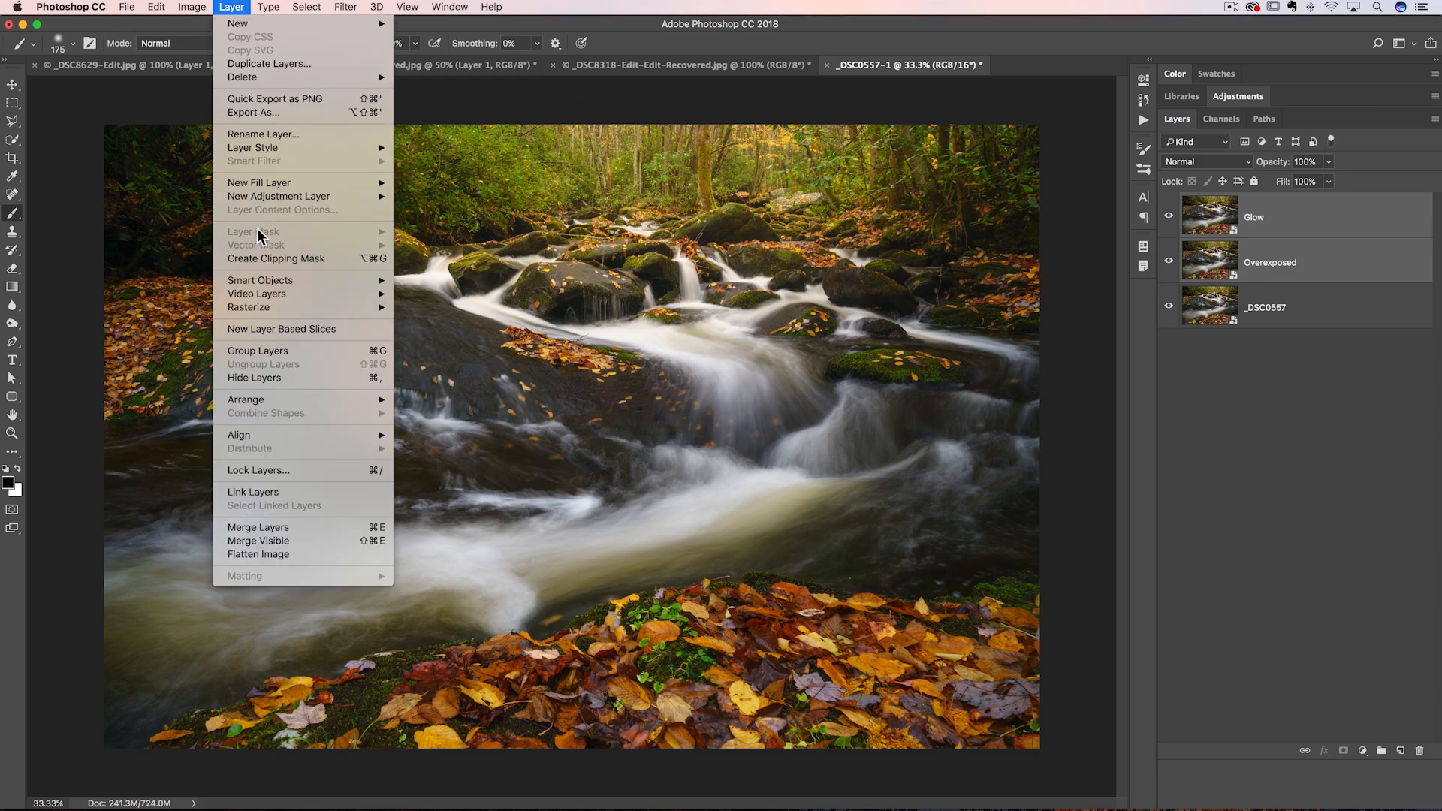
{"action": "left_click", "coordinate": [304, 353]}
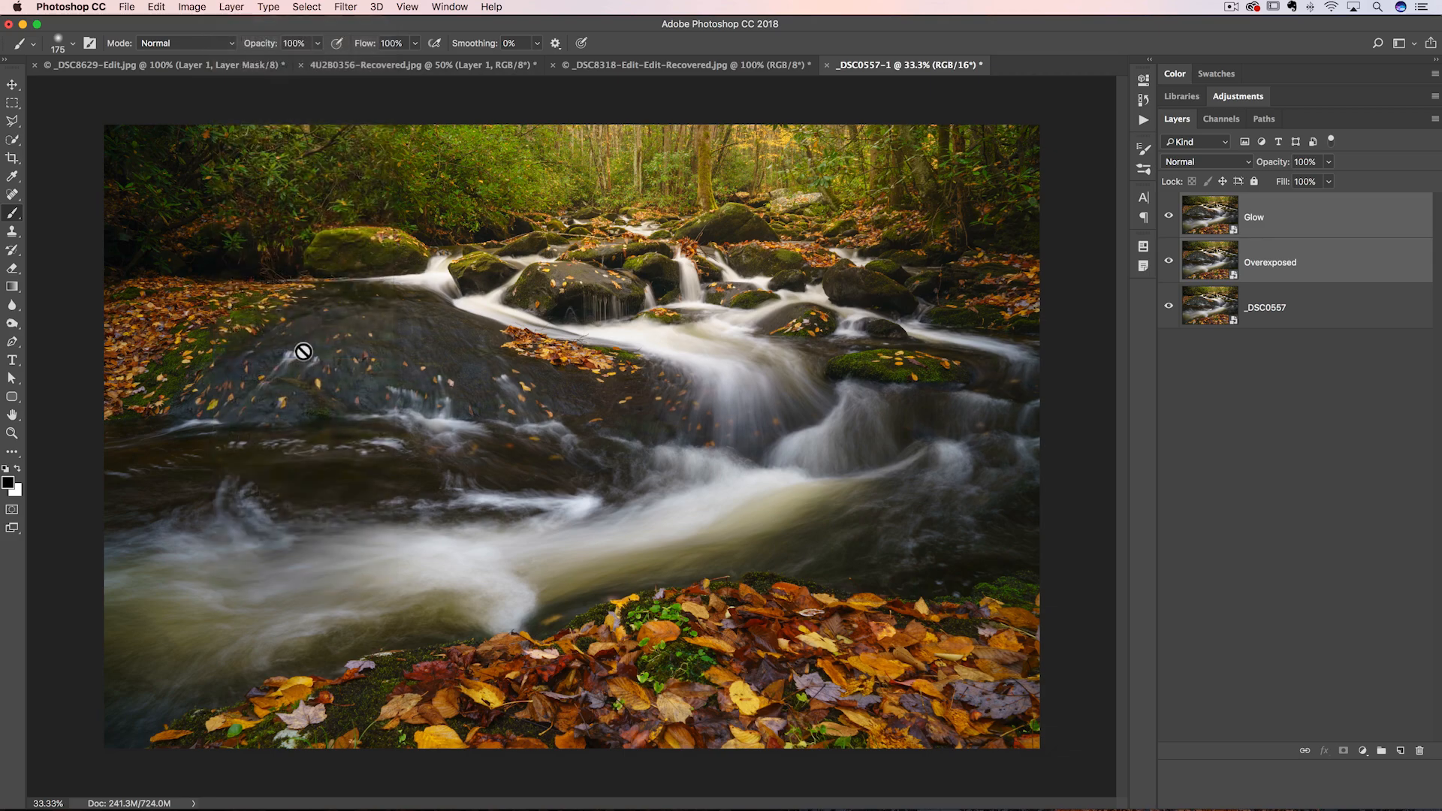
{"action": "left_click", "coordinate": [1184, 204]}
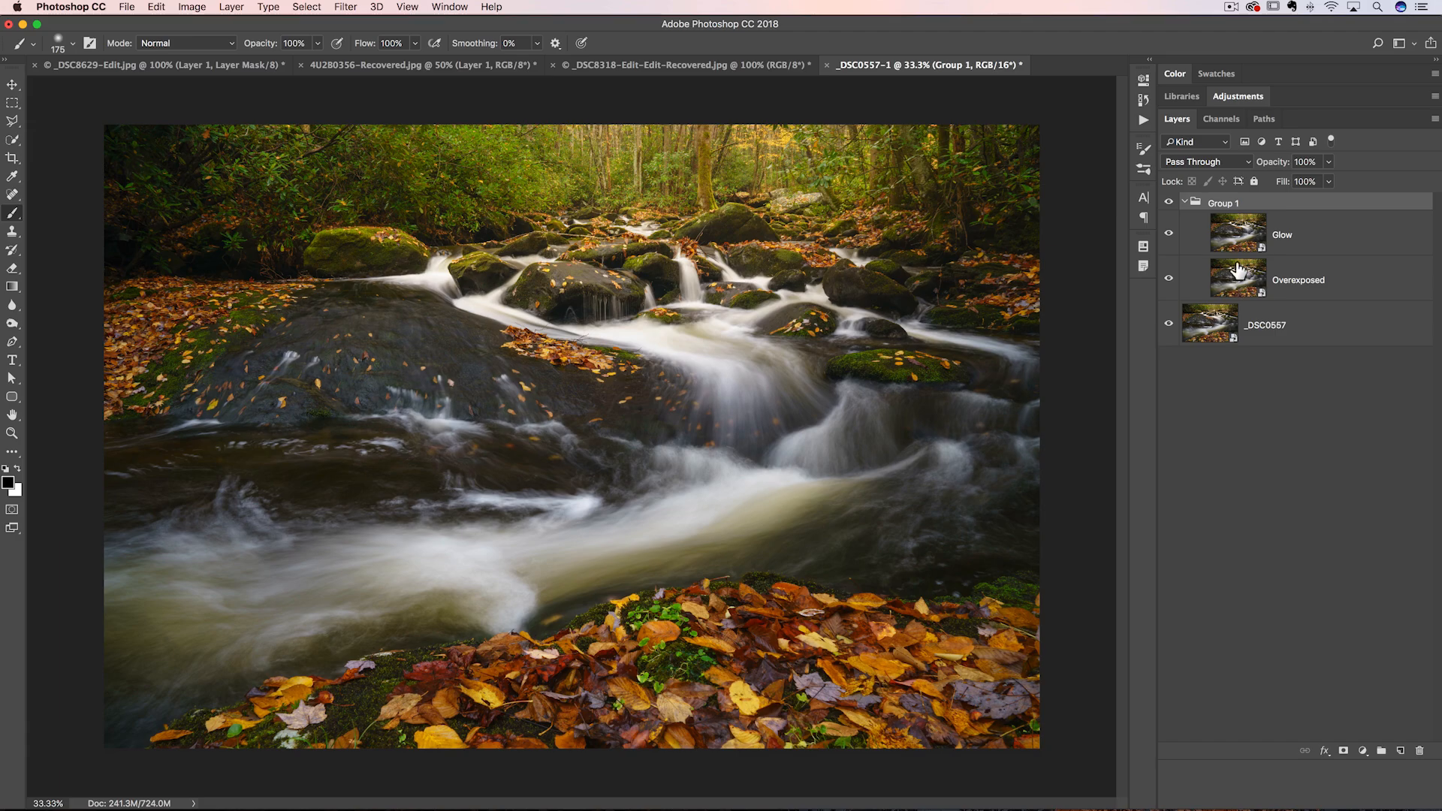
- Hide the Glow layer and set the Overexposed smart object's exposure to +1.35 in Camera Raw
{"action": "left_click", "coordinate": [1169, 234]}
{"action": "left_click", "coordinate": [1241, 284]}
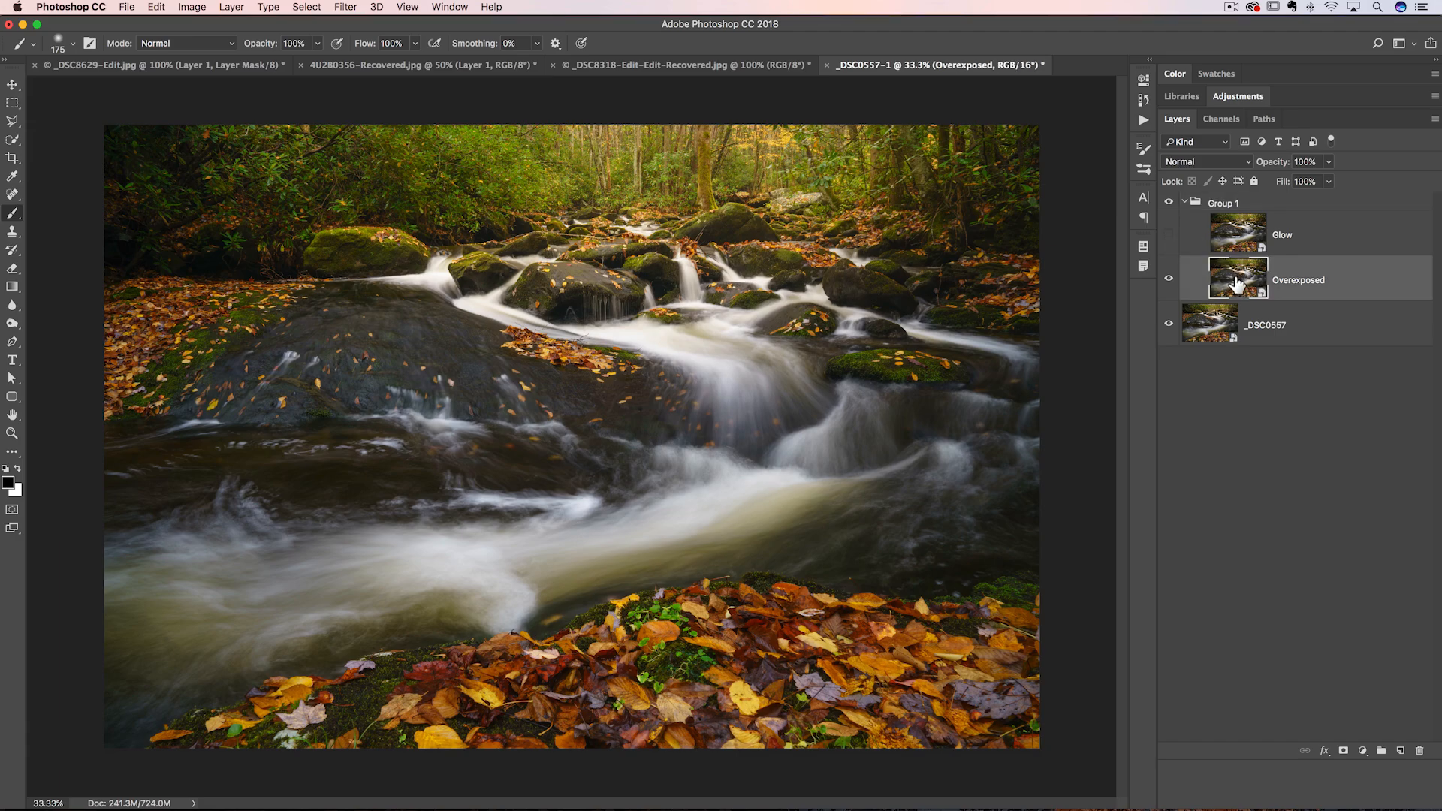
{"action": "double_click", "coordinate": [1238, 284]}
{"action": "left_click_drag", "start_coordinate": [1026, 352], "coordinate": [1044, 352]}
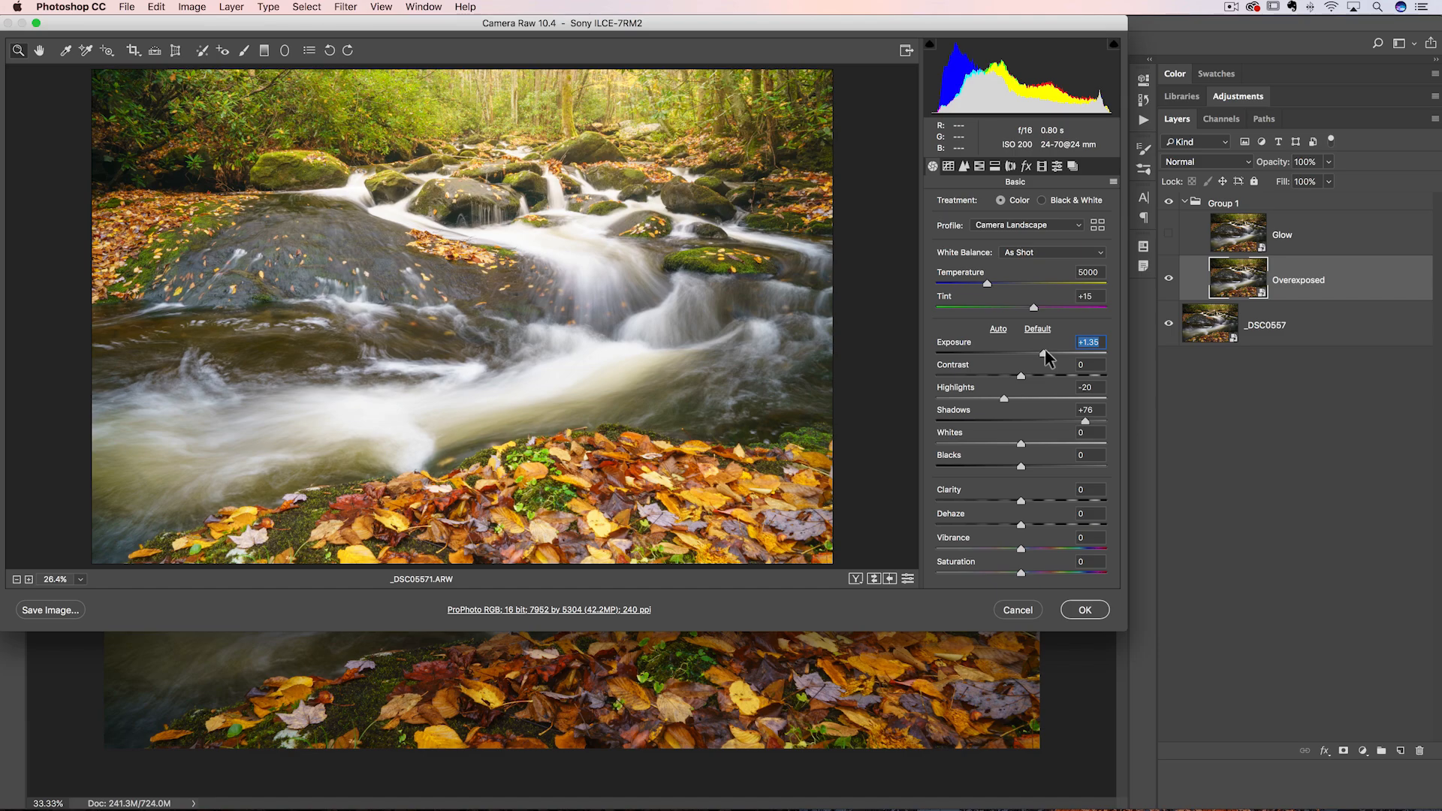
{"action": "left_click", "coordinate": [1086, 612]}
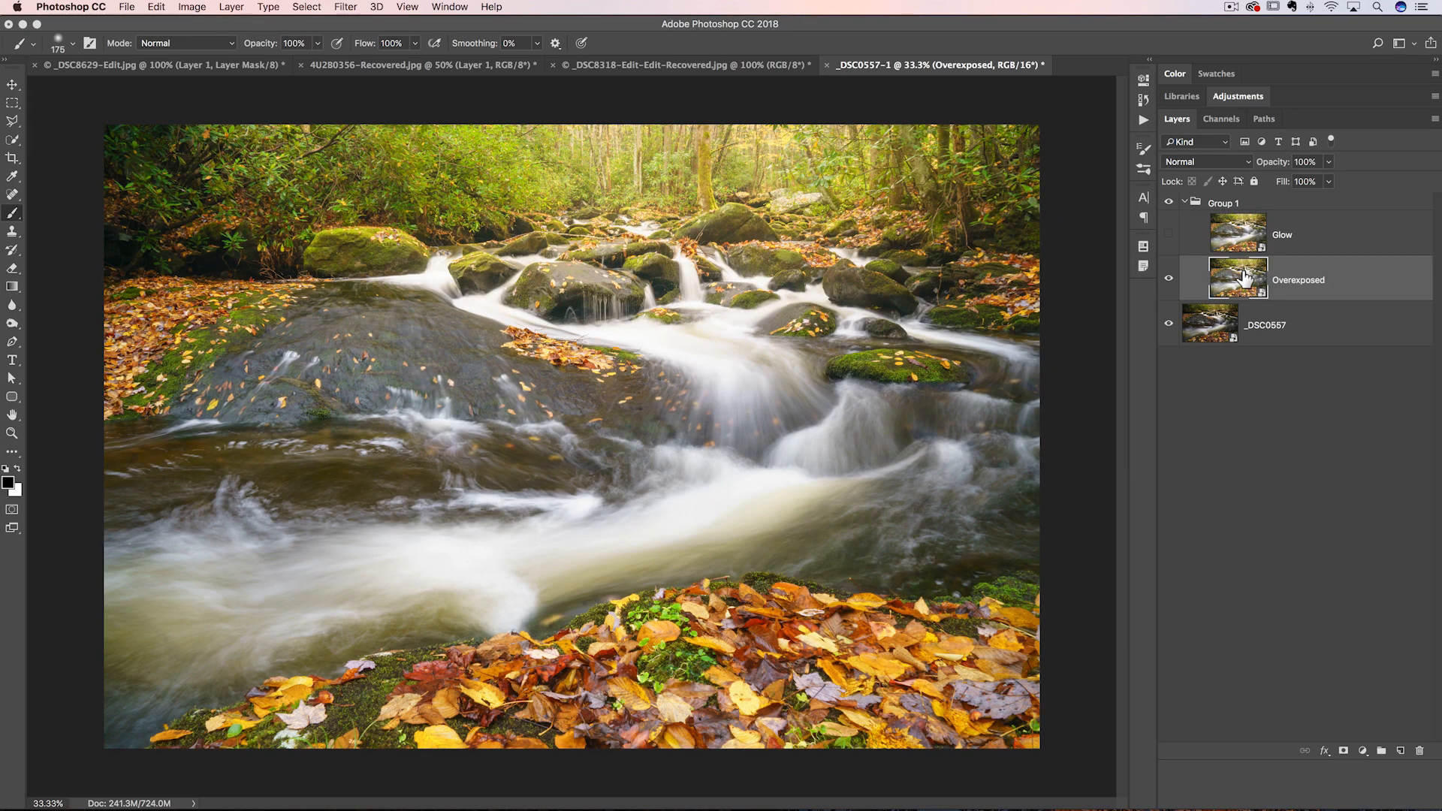
- Show the Glow layer again and apply a Gaussian Blur smart filter with a 21.9-pixel radius to it
{"action": "left_click", "coordinate": [1239, 231]}
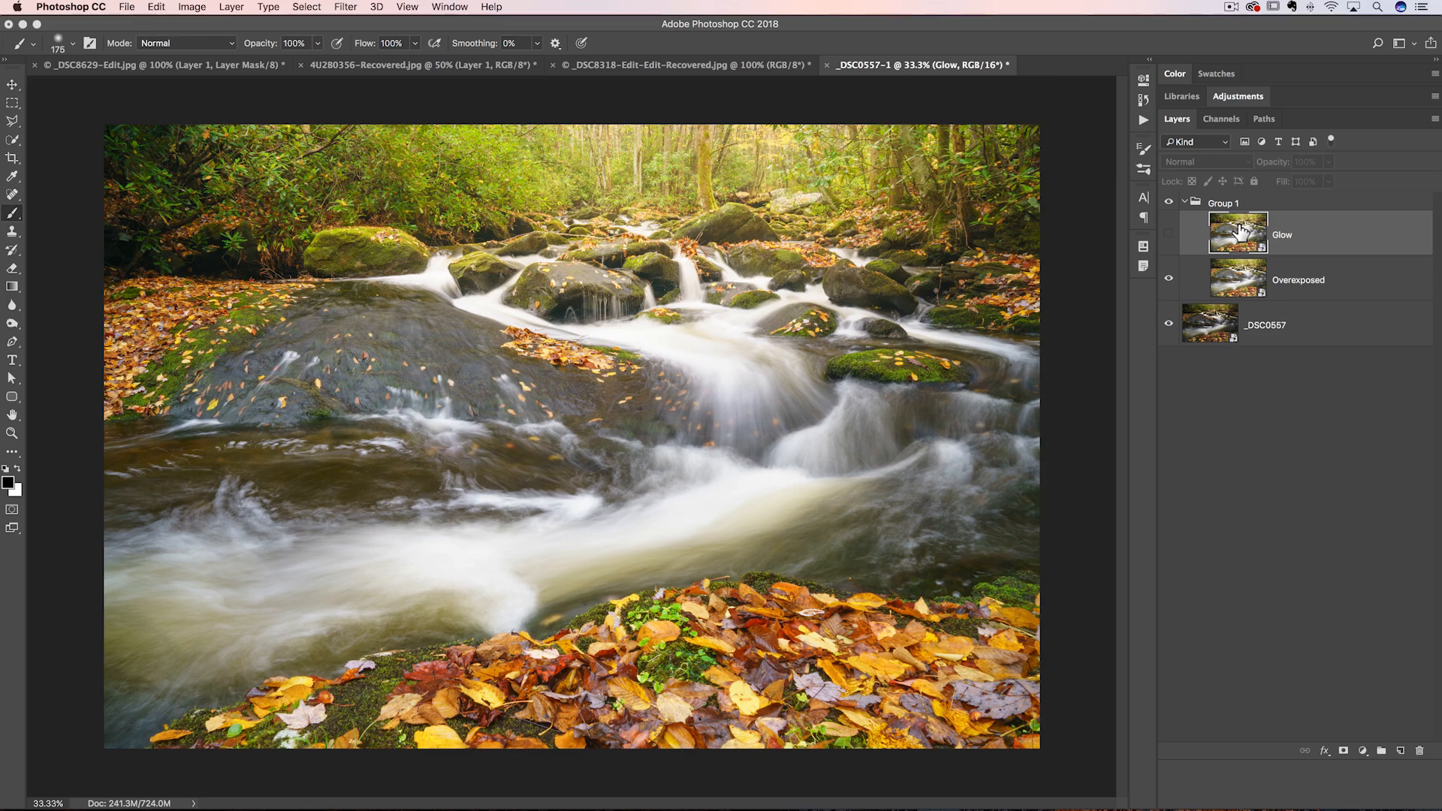
{"action": "left_click", "coordinate": [1168, 236]}
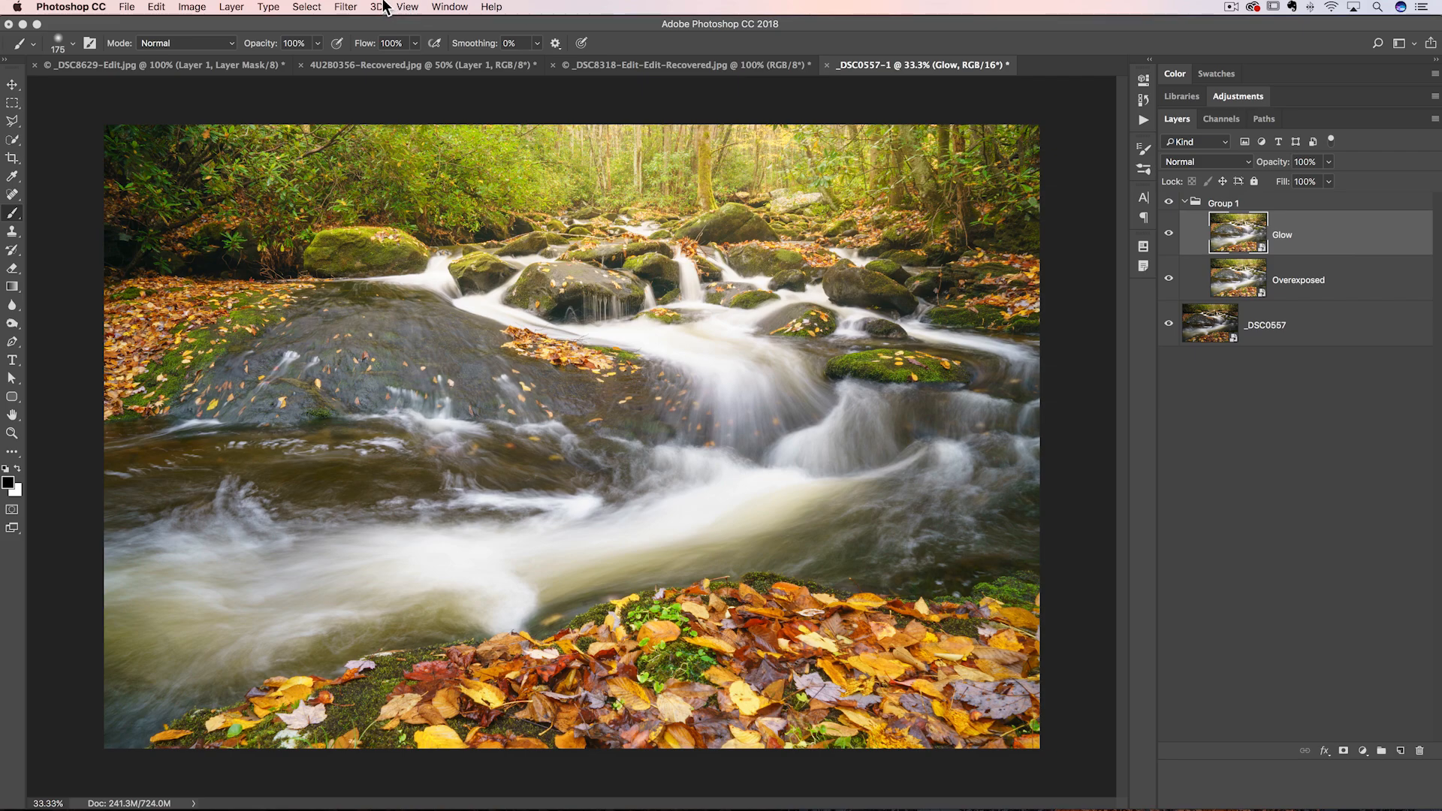
{"action": "left_click", "coordinate": [344, 8]}
{"action": "mouse_move", "coordinate": [369, 173]}
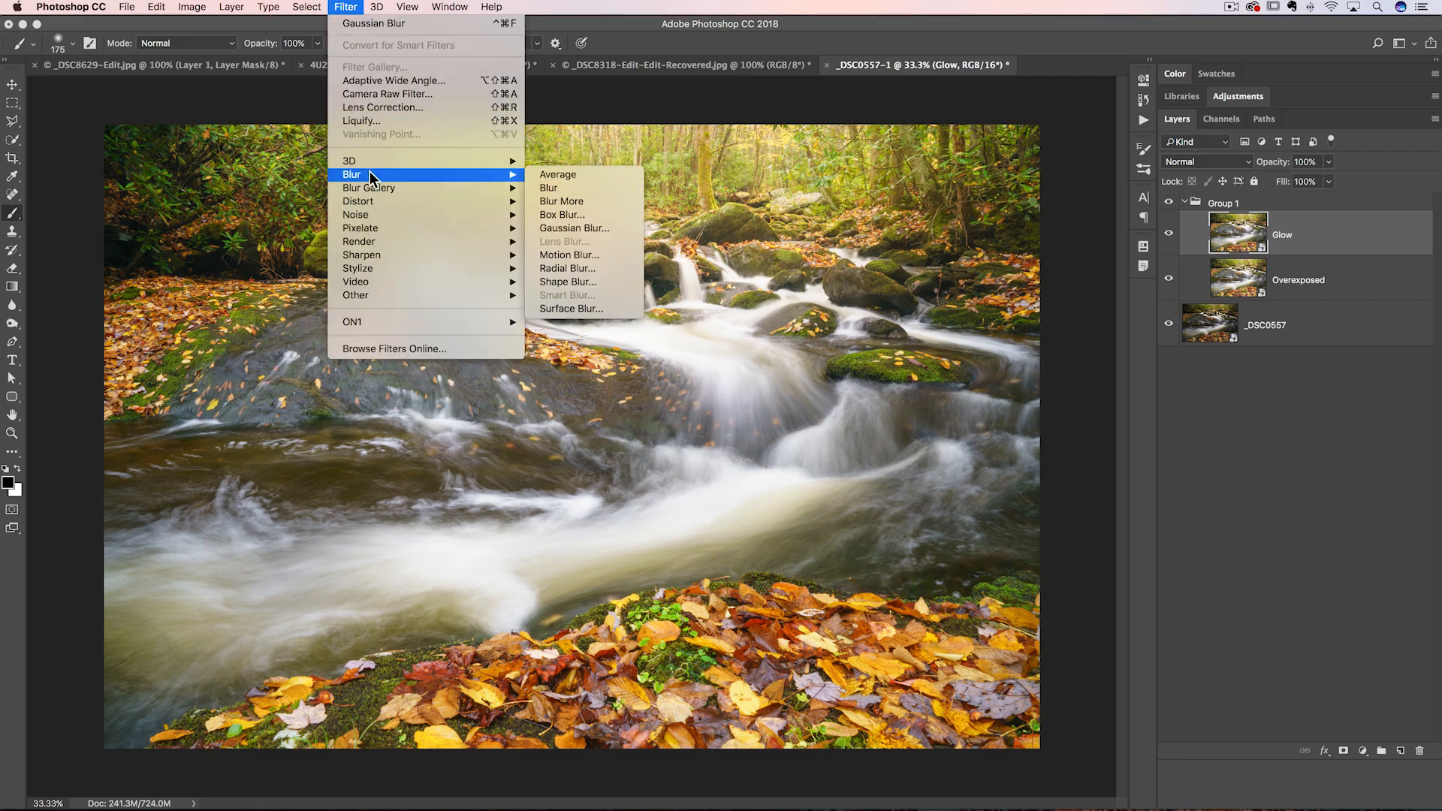
{"action": "left_click", "coordinate": [610, 228]}
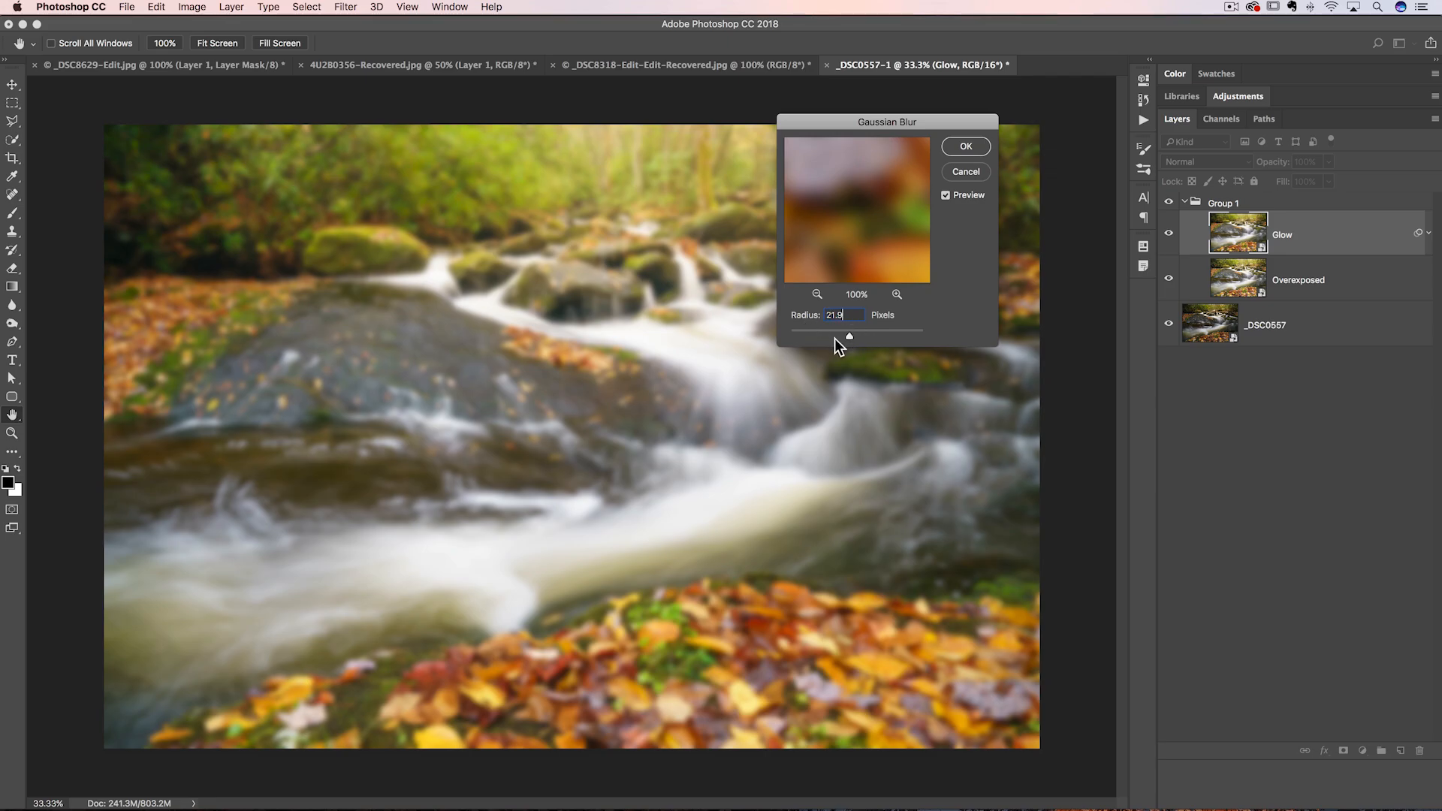
{"action": "left_click_drag", "start_coordinate": [849, 335], "coordinate": [849, 335]}
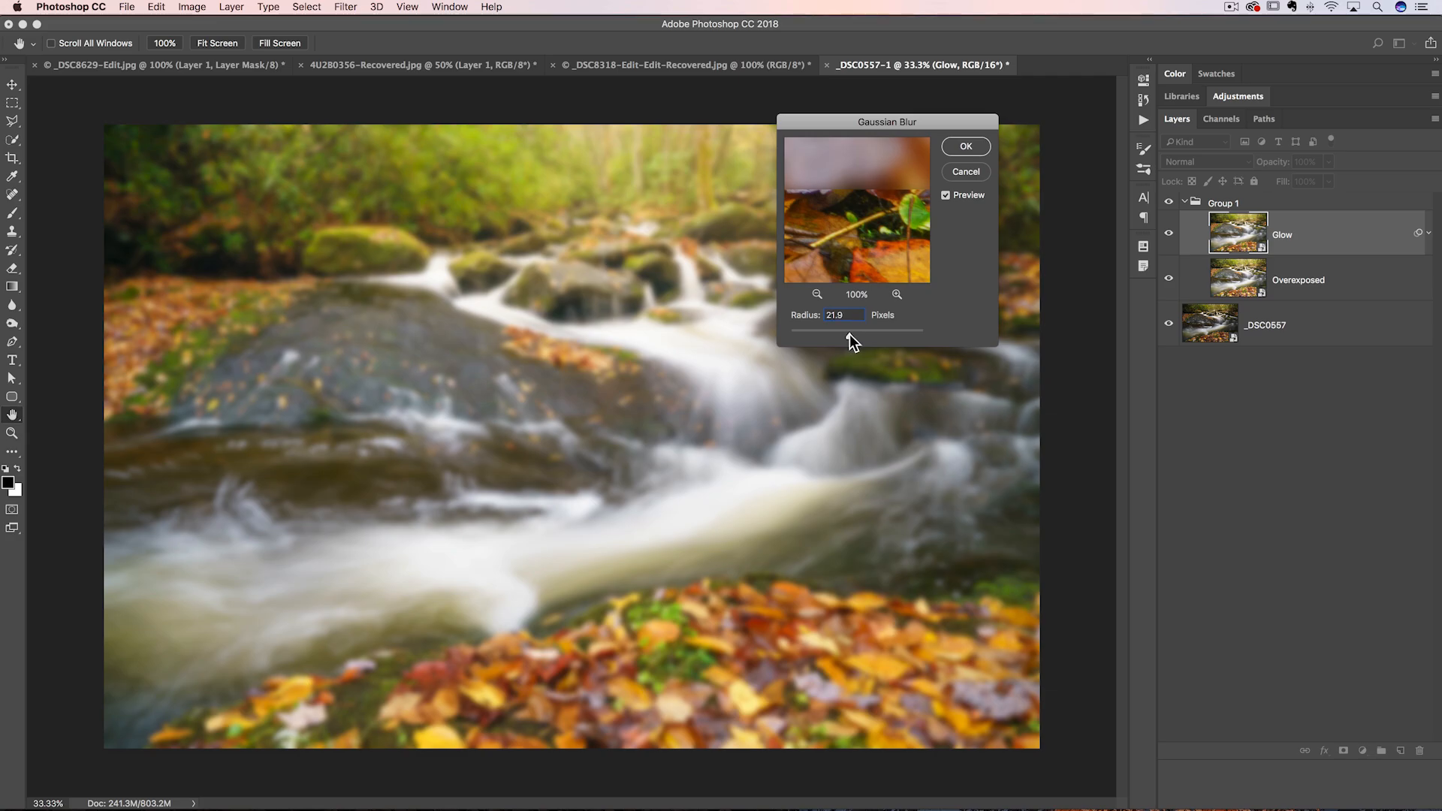
{"action": "left_click", "coordinate": [965, 147]}
{"action": "key", "text": "b"}
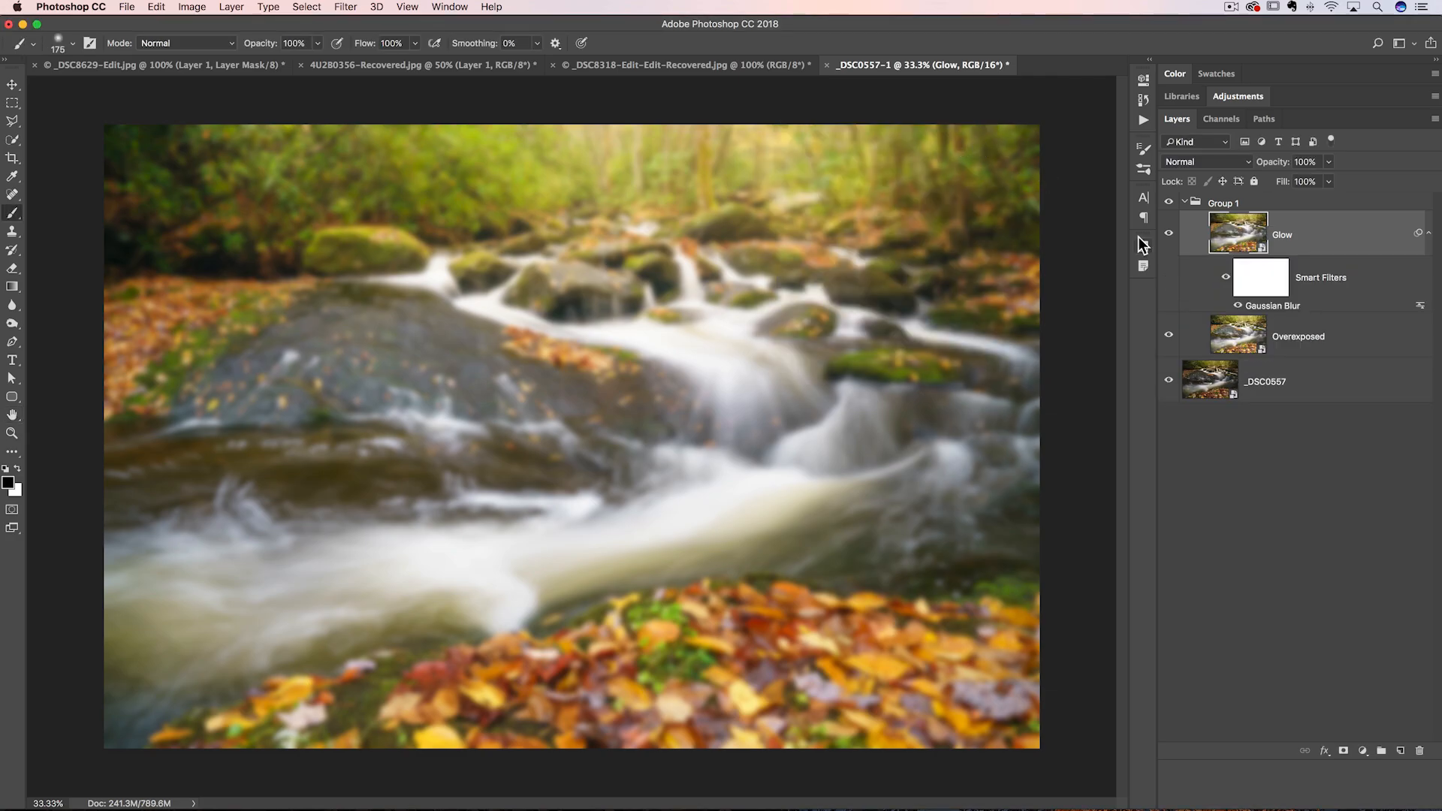
{"action": "left_click", "coordinate": [1274, 286]}
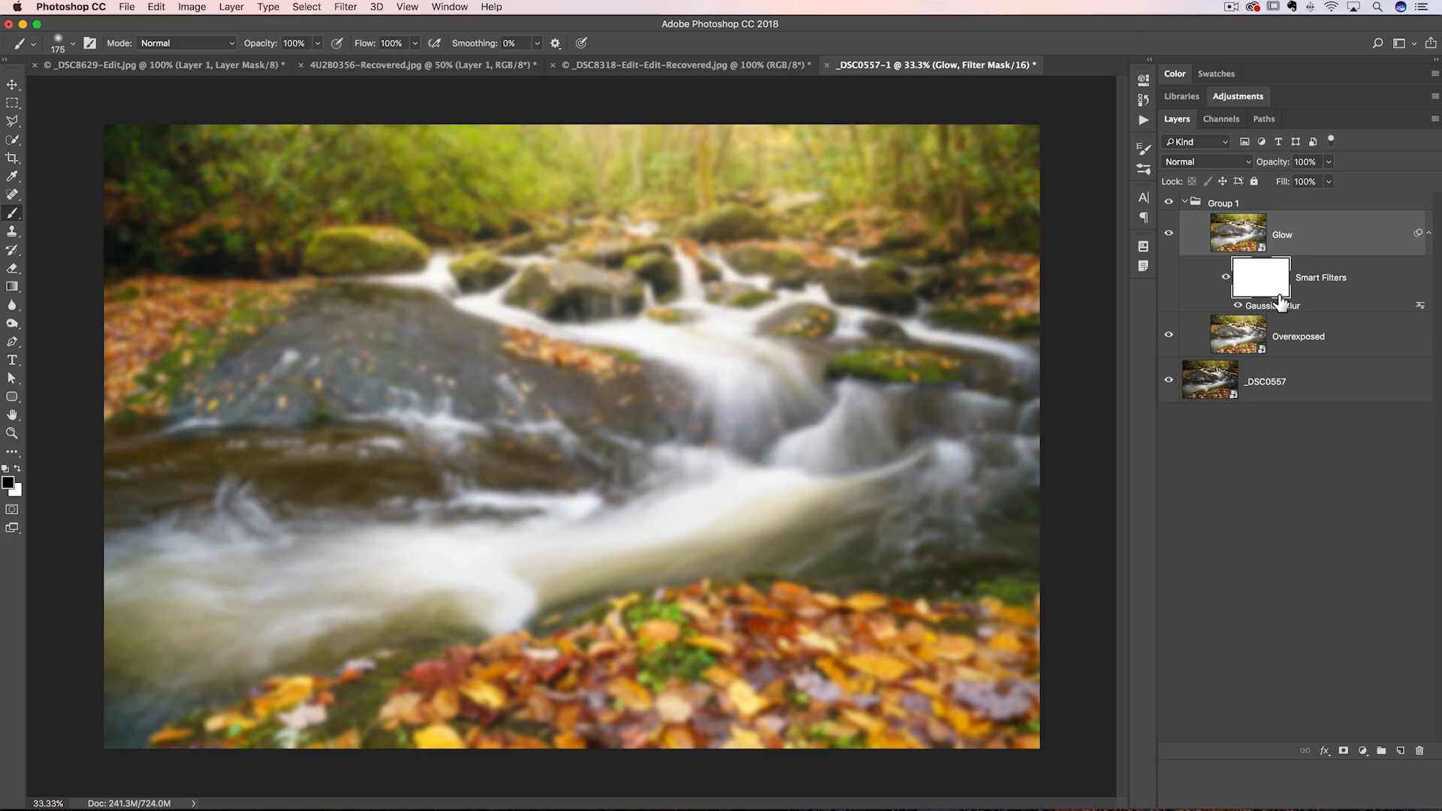
{"action": "left_click", "coordinate": [1186, 204]}
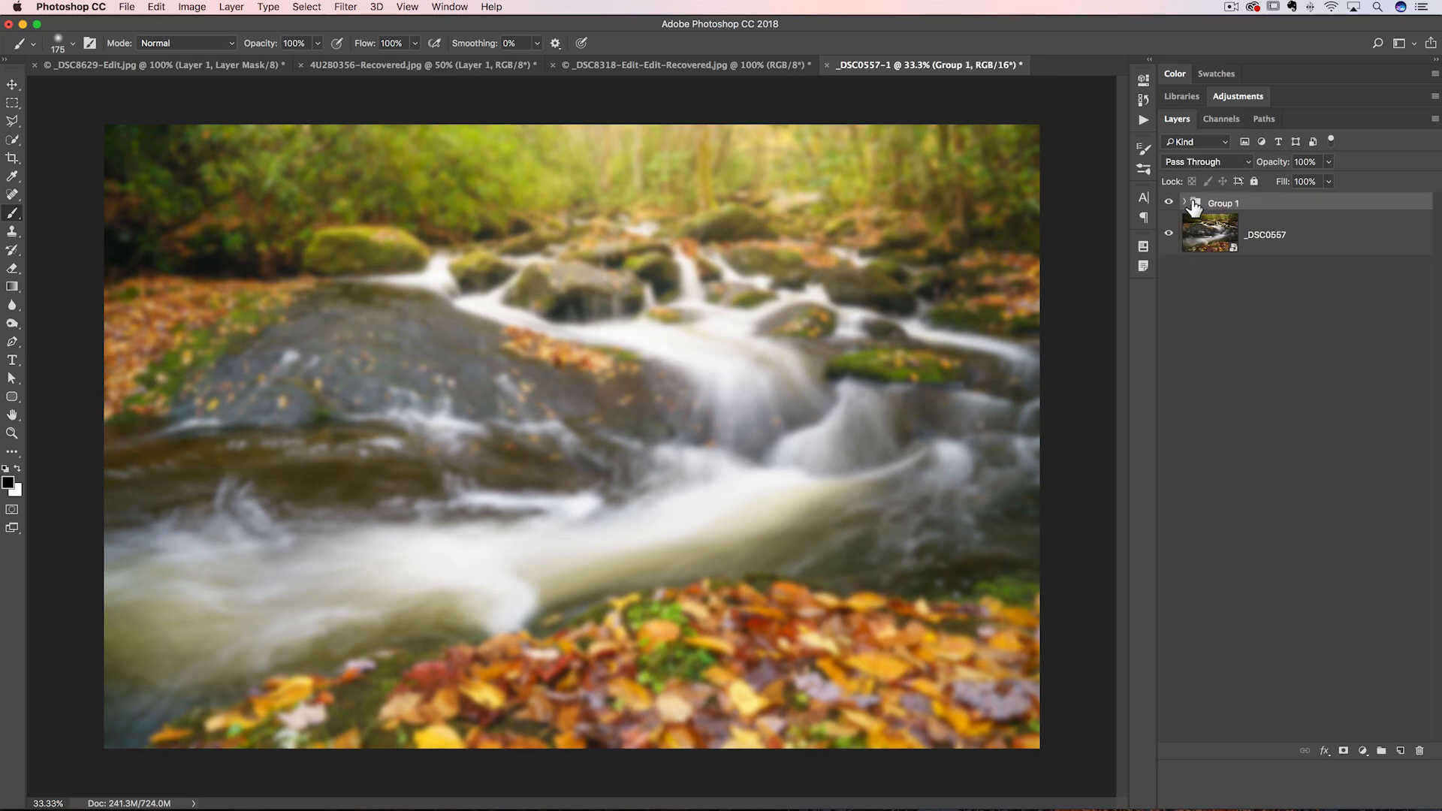
{"action": "left_click", "coordinate": [1186, 205]}
{"action": "left_click", "coordinate": [1227, 251]}
{"action": "left_click", "coordinate": [1234, 328]}
{"action": "left_click", "coordinate": [1235, 239]}
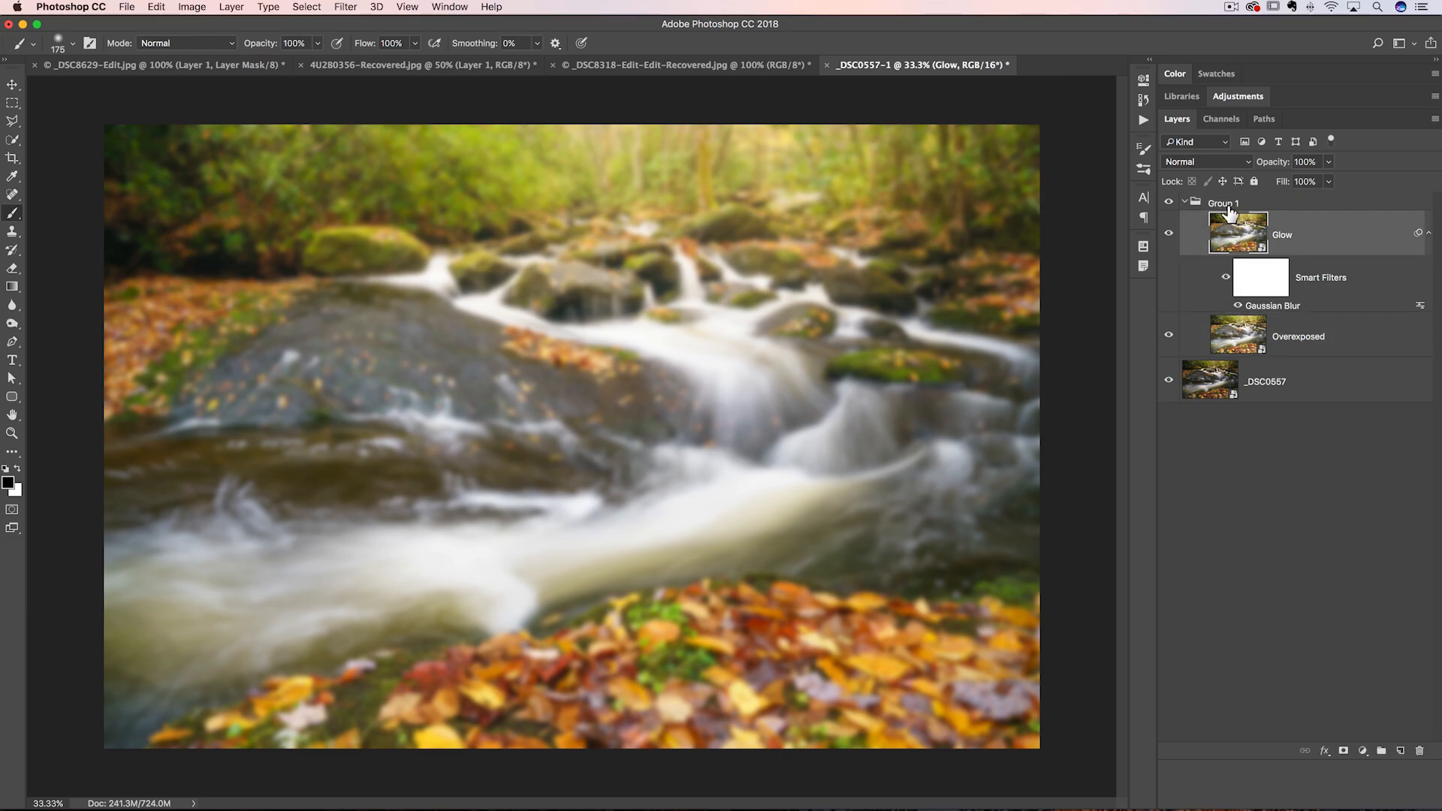
- Try the Multiply, Overlay and Soft Light blend modes on Group 1, going back to Multiply
{"action": "left_click", "coordinate": [1232, 213]}
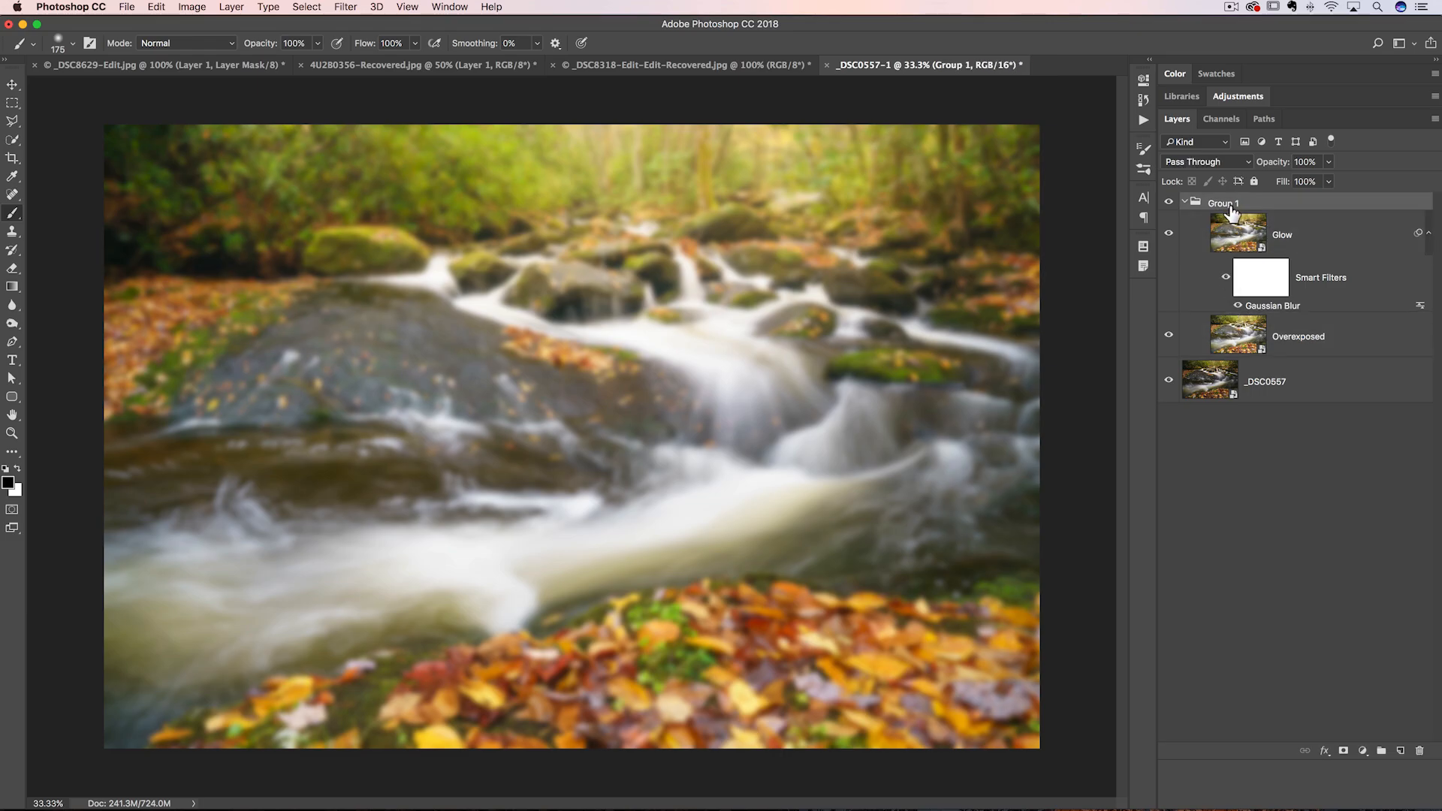
{"action": "left_click", "coordinate": [1223, 162]}
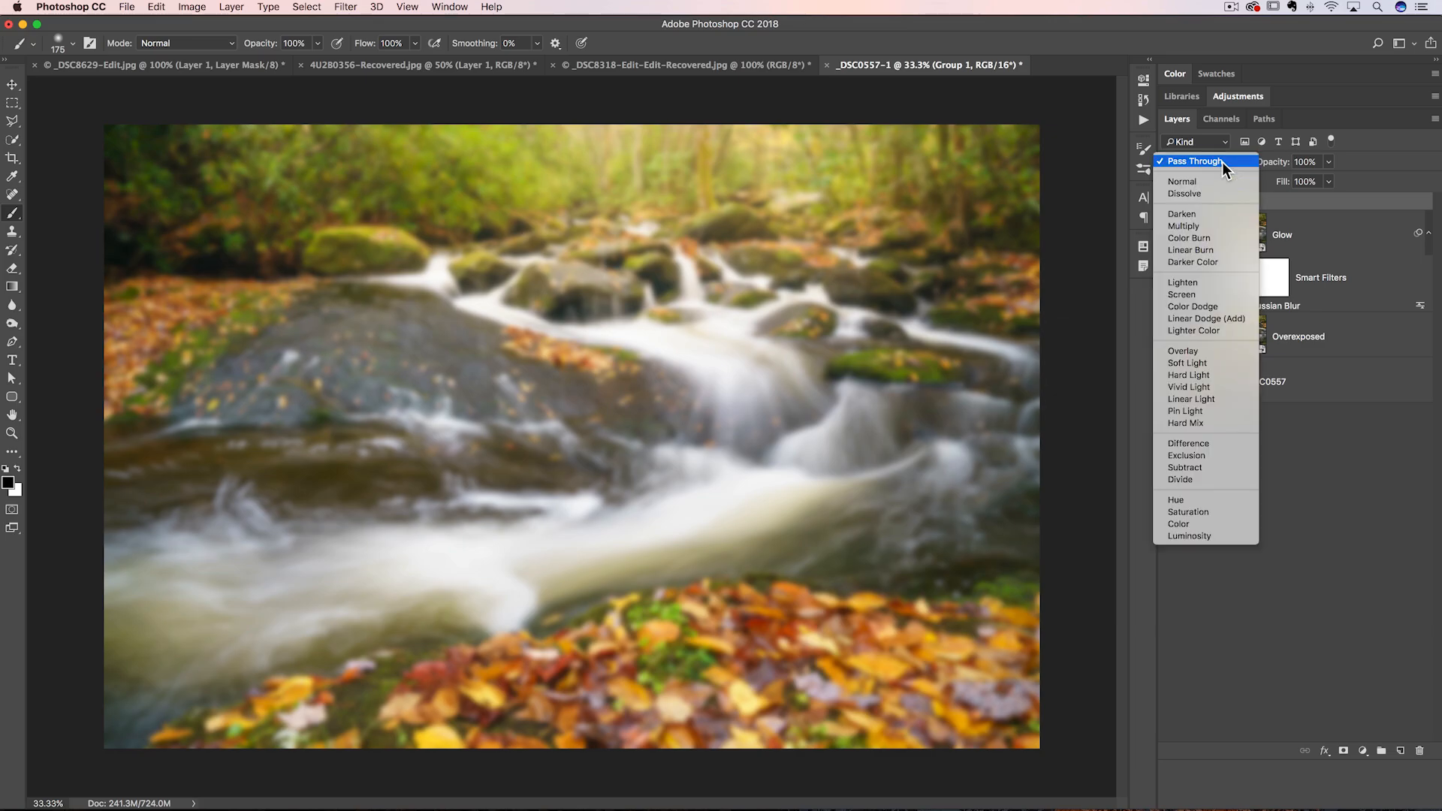
{"action": "left_click", "coordinate": [1202, 225]}
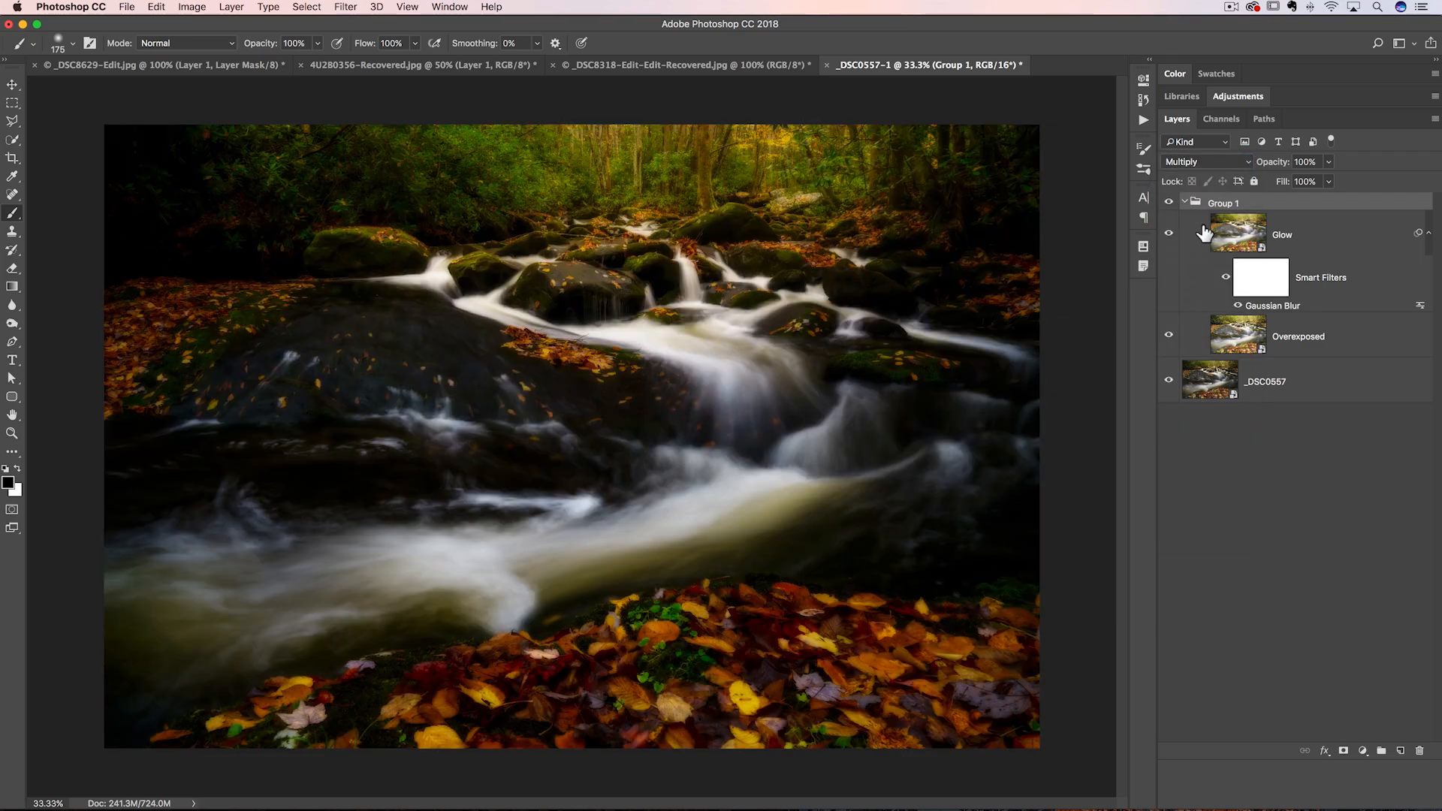
{"action": "left_click", "coordinate": [1205, 162]}
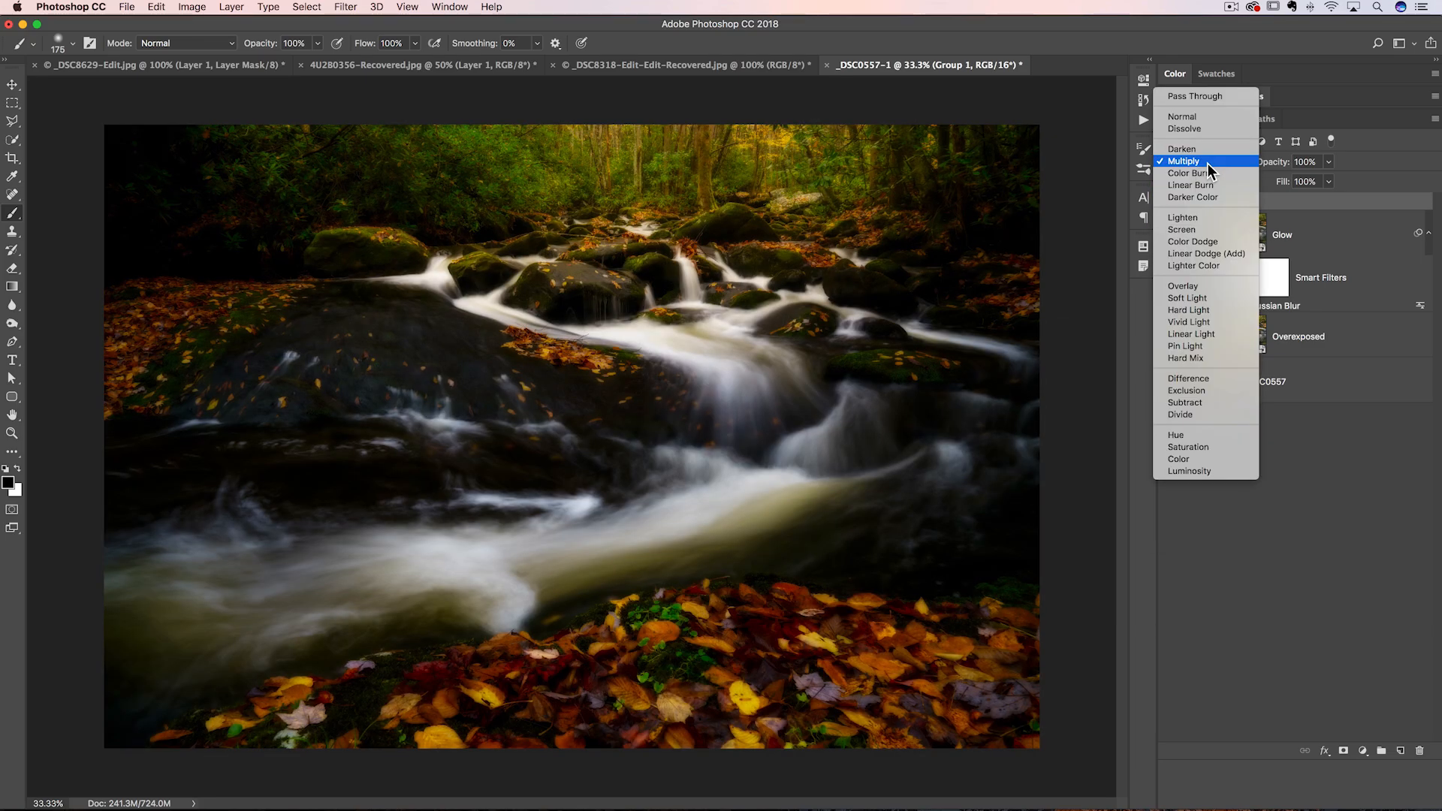
{"action": "left_click", "coordinate": [1195, 286]}
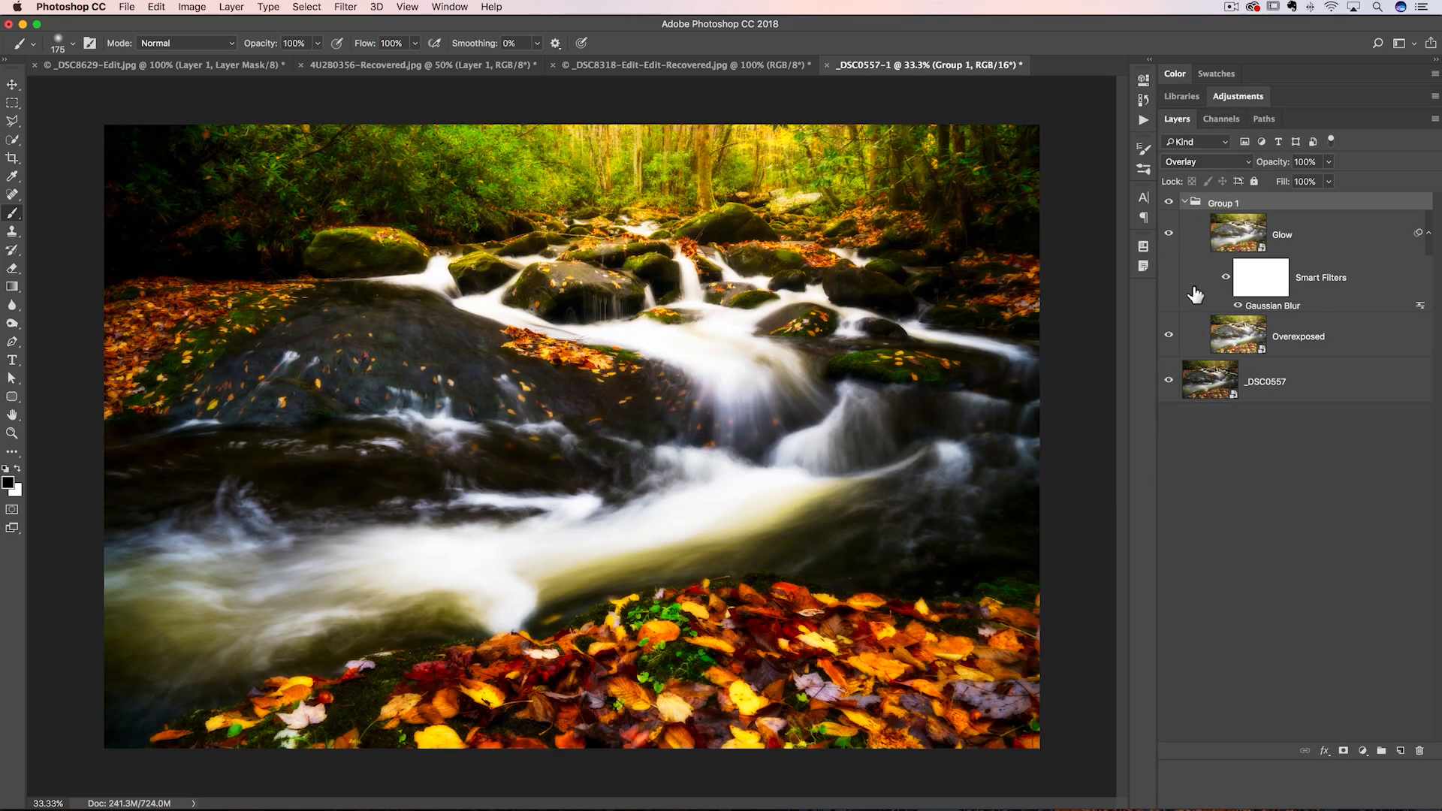
{"action": "left_click", "coordinate": [1211, 156]}
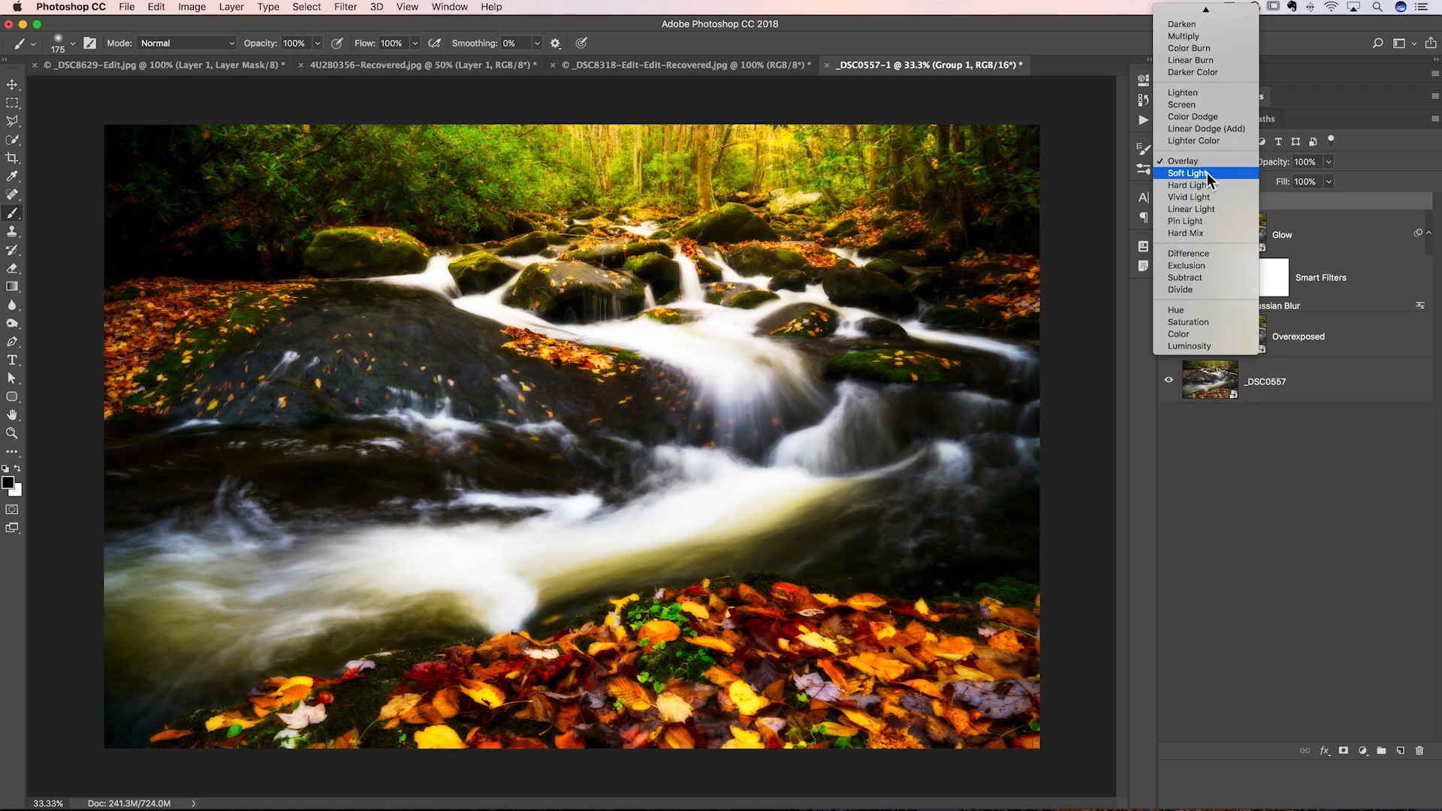
{"action": "left_click", "coordinate": [1206, 174]}
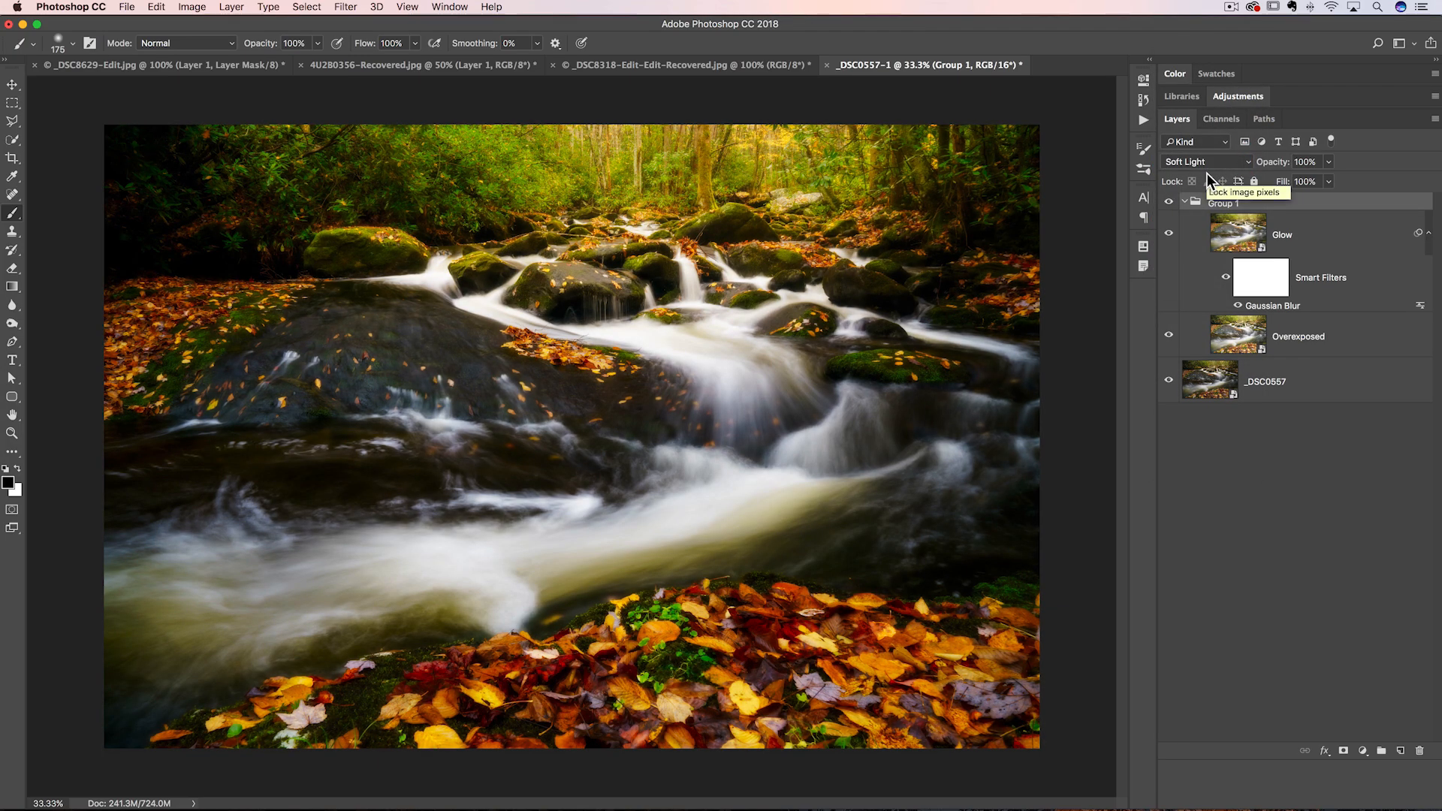
{"action": "left_click", "coordinate": [1206, 160]}
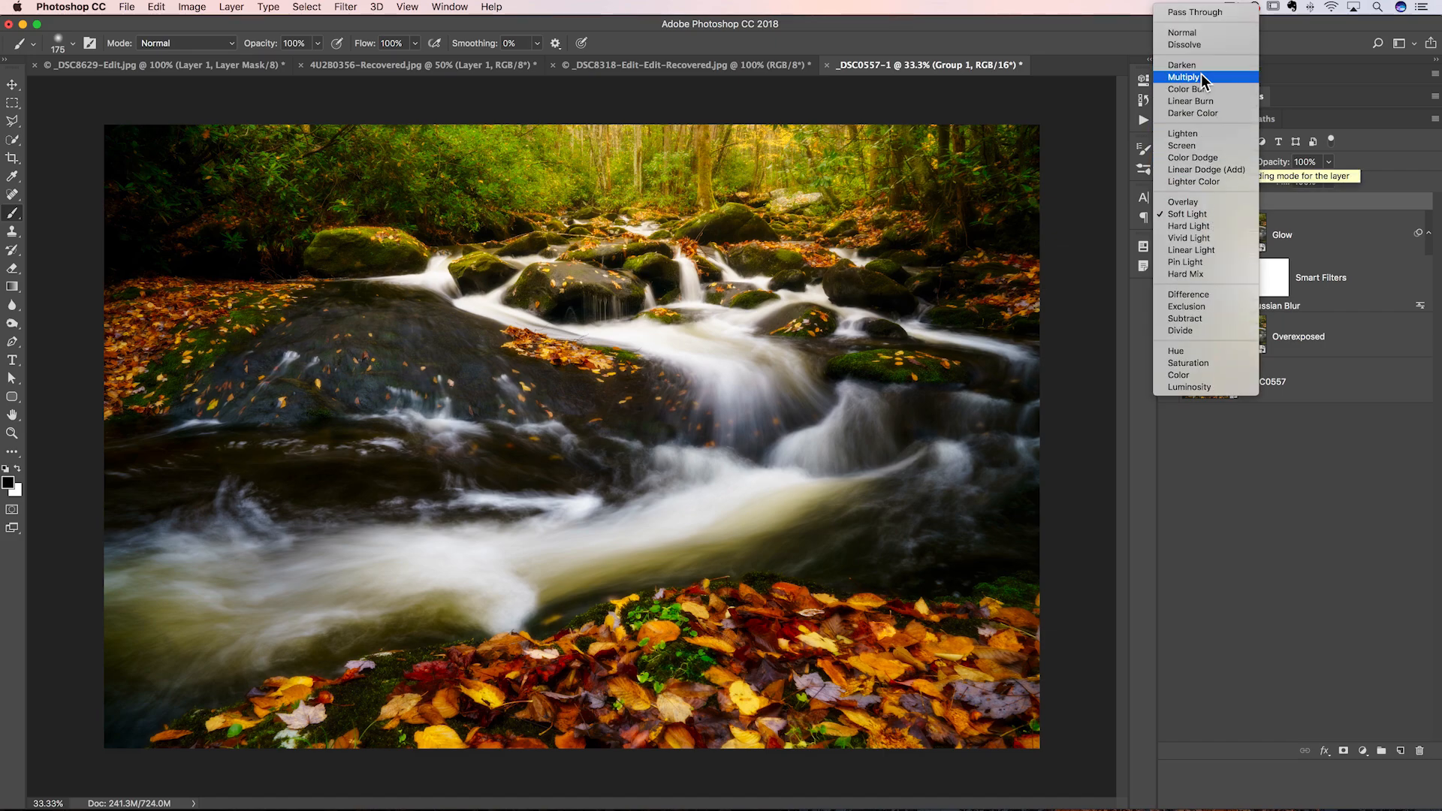
{"action": "left_click", "coordinate": [1201, 75]}
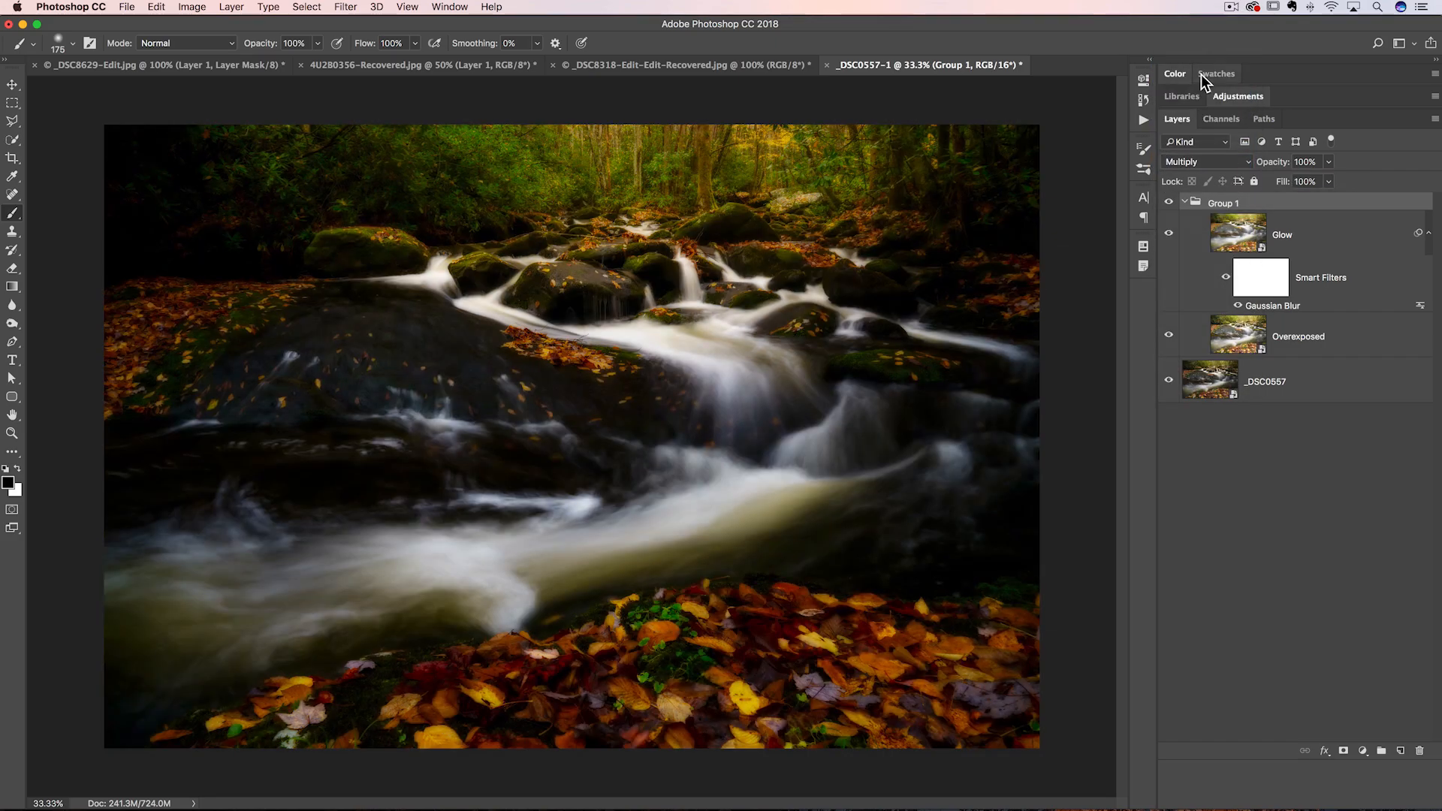
- Set the blend mode of Group 1 to Overlay and its opacity to 69%
{"action": "left_click", "coordinate": [1196, 158]}
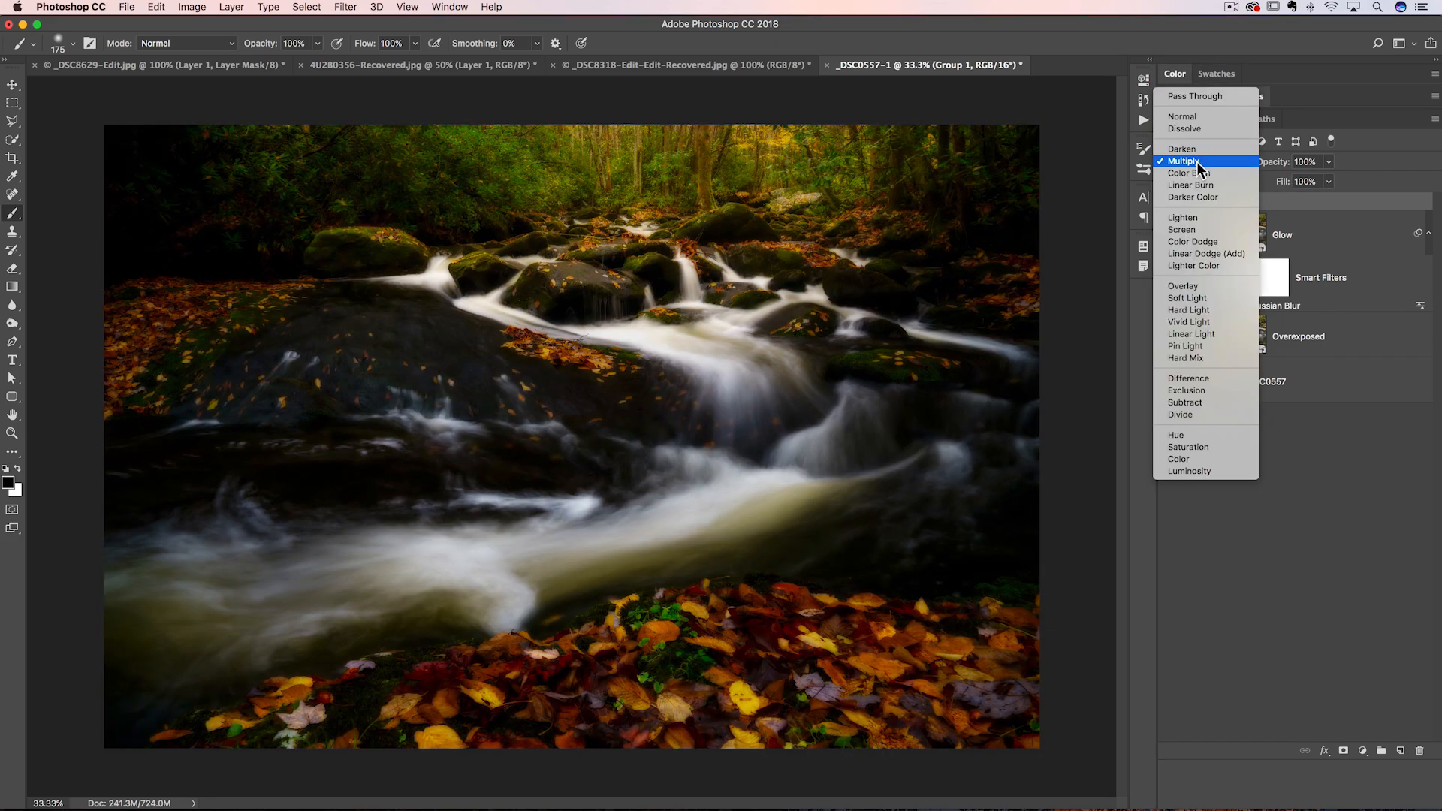
{"action": "left_click", "coordinate": [1196, 289]}
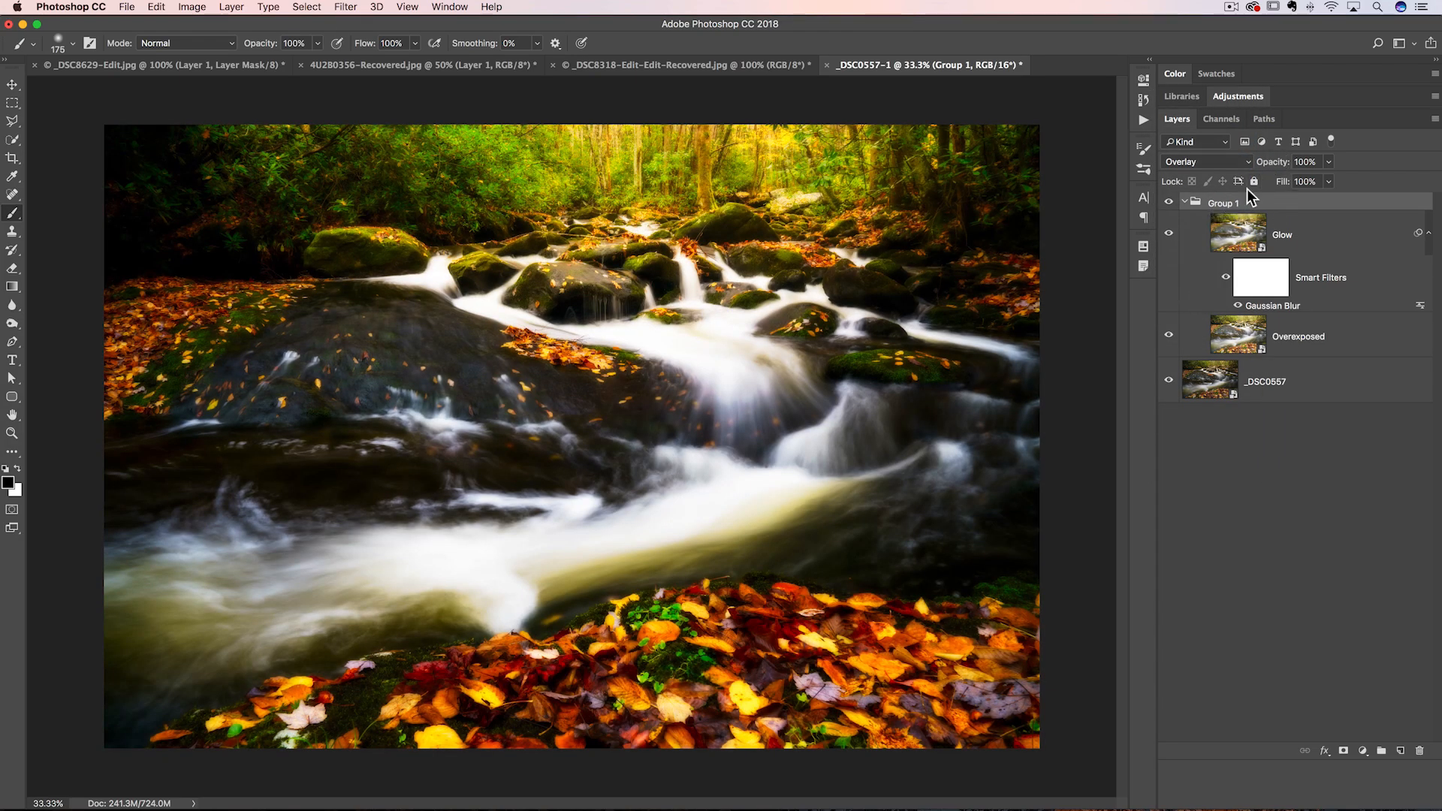
{"action": "left_click_drag", "start_coordinate": [1270, 167], "coordinate": [1047, 165]}
{"action": "left_click_drag", "start_coordinate": [1271, 167], "coordinate": [1305, 172]}
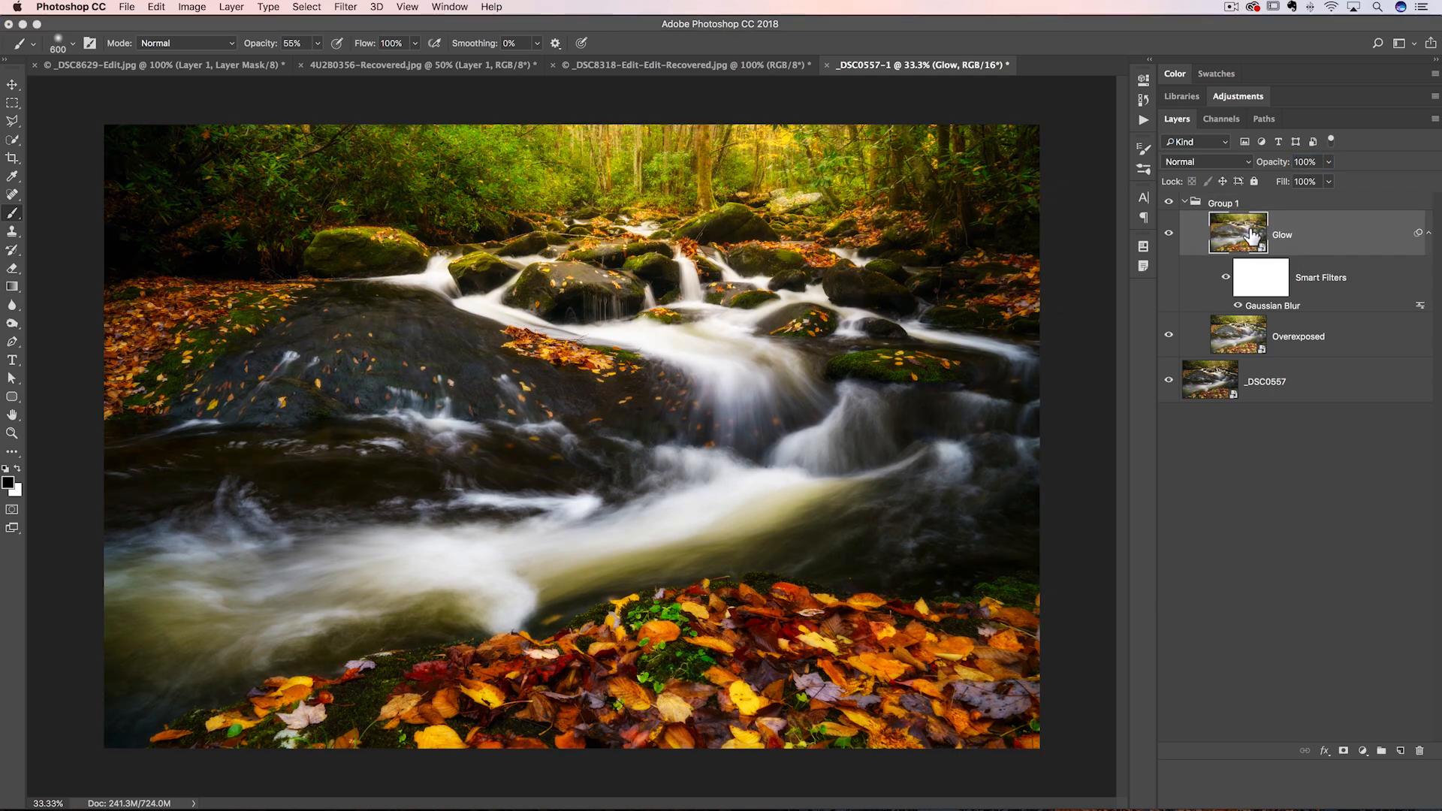
- Set the Overexposed smart object's exposure to +0.90 in Camera Raw, with highlights at -100
{"action": "left_click", "coordinate": [1251, 321]}
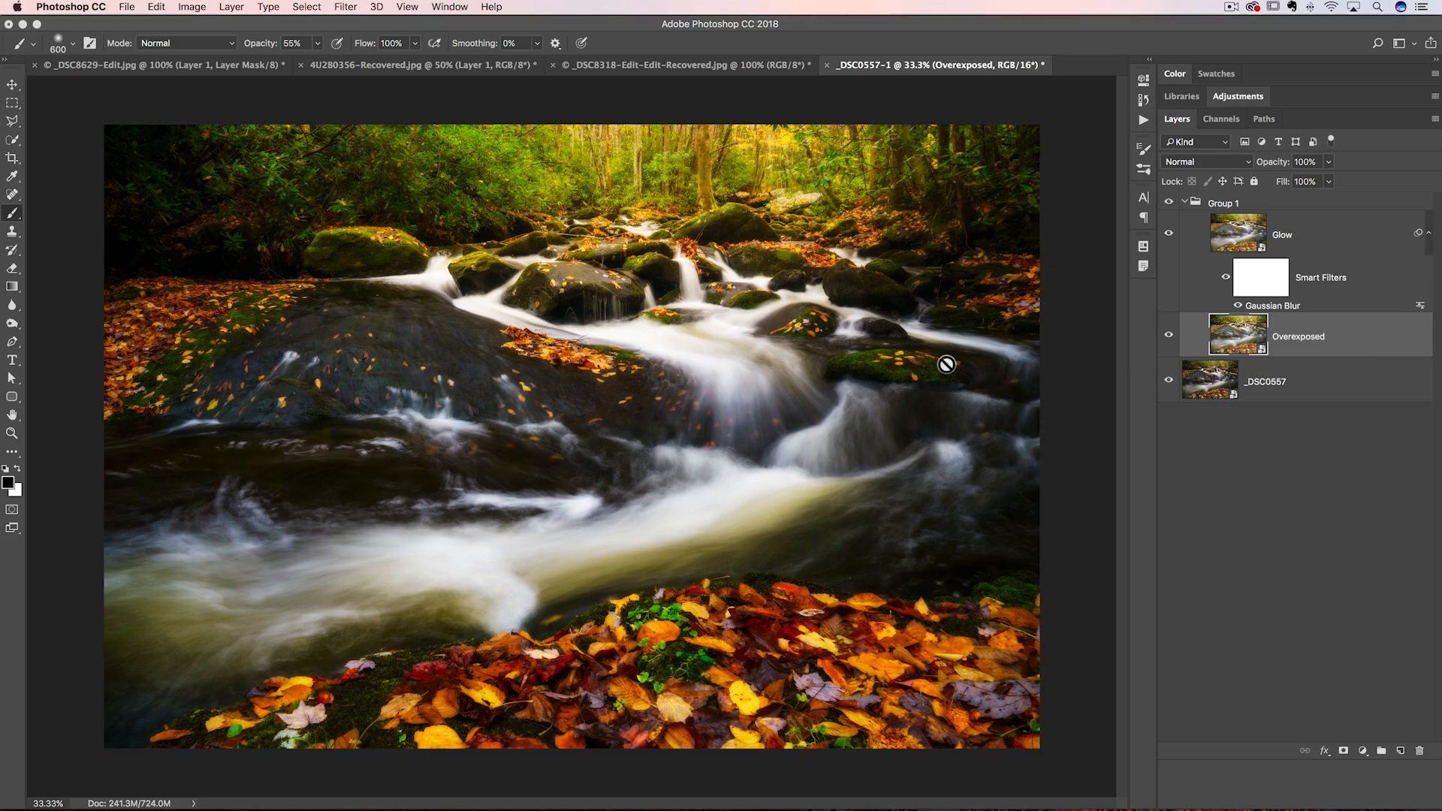
{"action": "double_click", "coordinate": [1241, 339]}
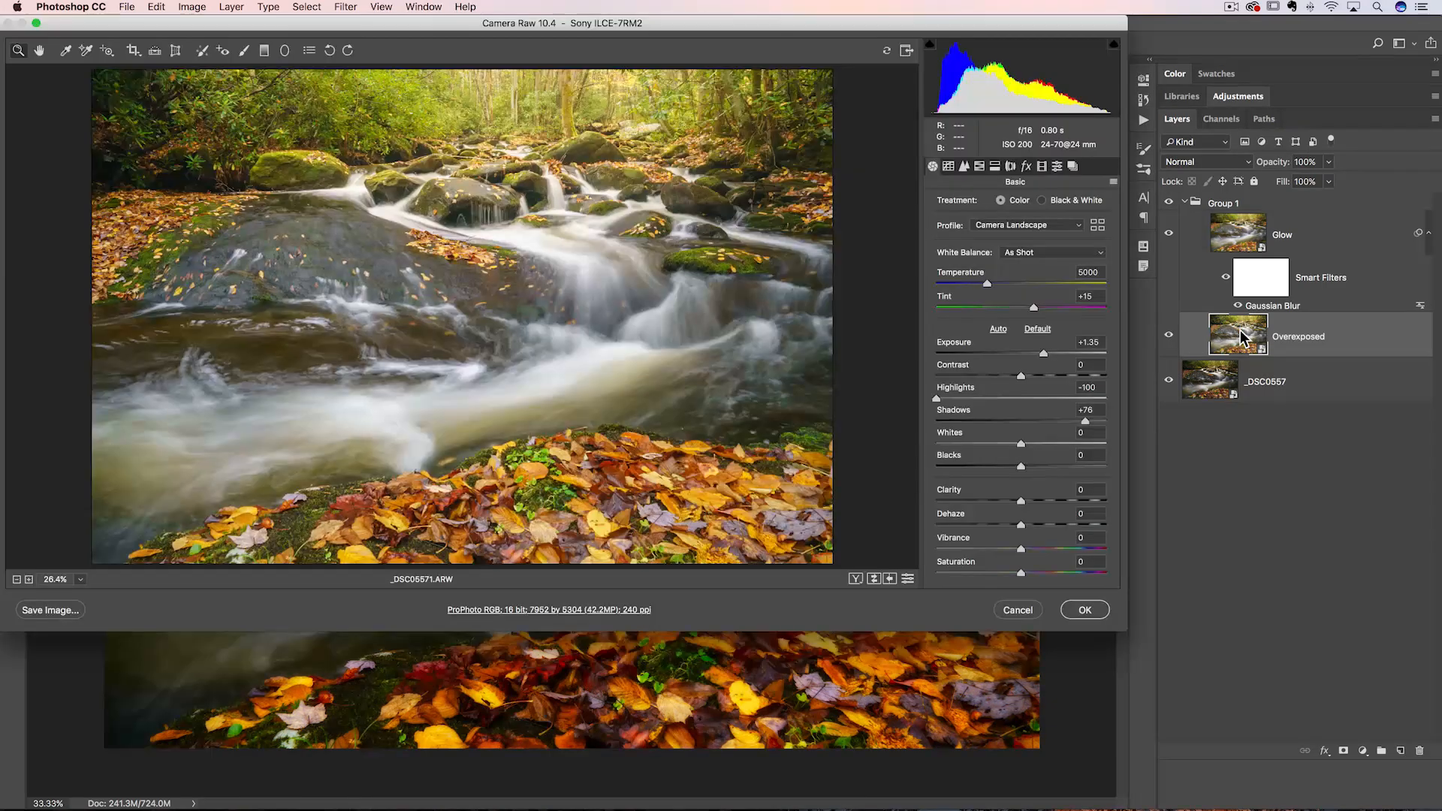
{"action": "left_click_drag", "start_coordinate": [969, 398], "coordinate": [888, 403]}
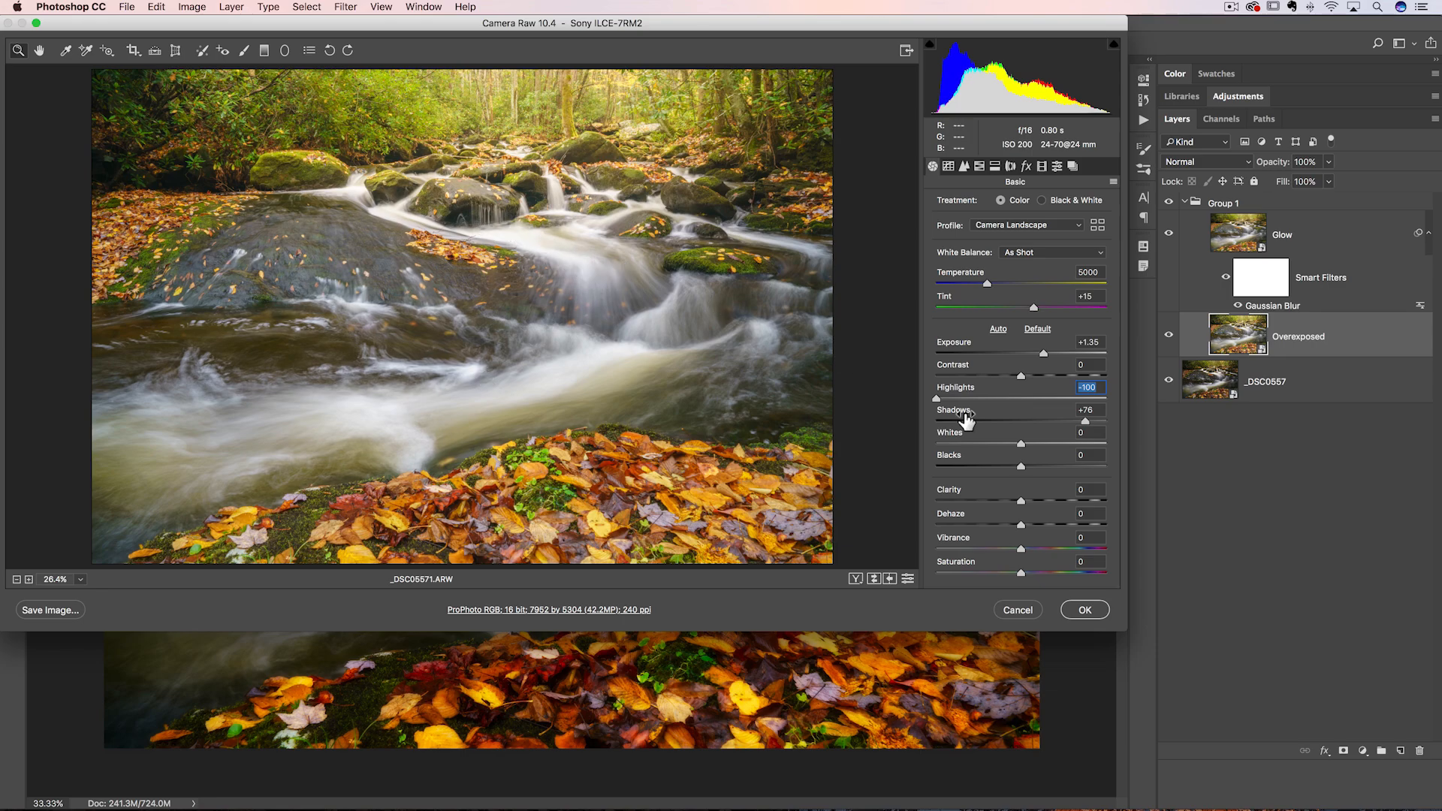
{"action": "left_click_drag", "start_coordinate": [1042, 351], "coordinate": [1036, 353]}
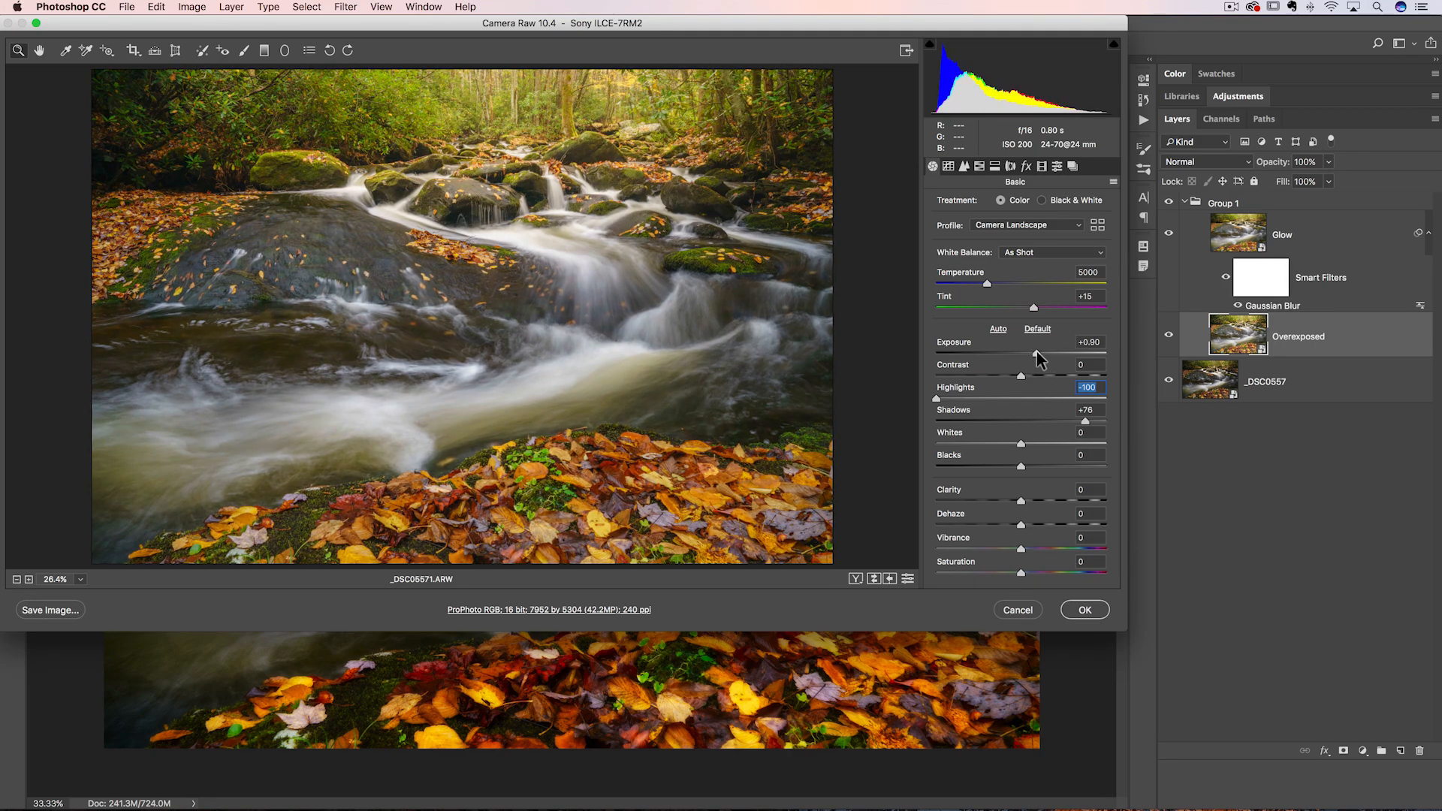
{"action": "left_click", "coordinate": [1083, 608]}
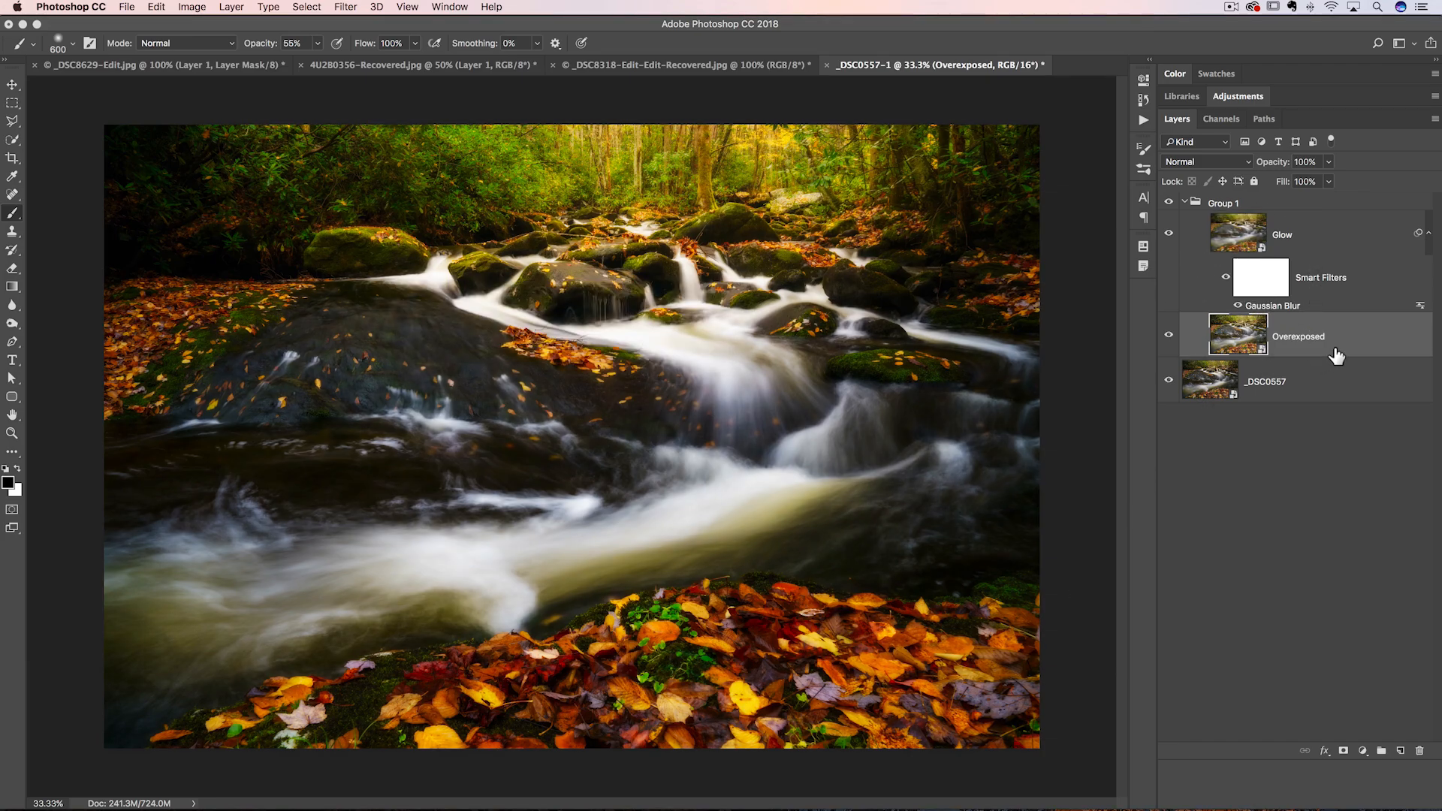
- Paint black at 100% brush opacity over the foreground leaves on the Glow layer's smart filter mask
{"action": "left_click", "coordinate": [1253, 282]}
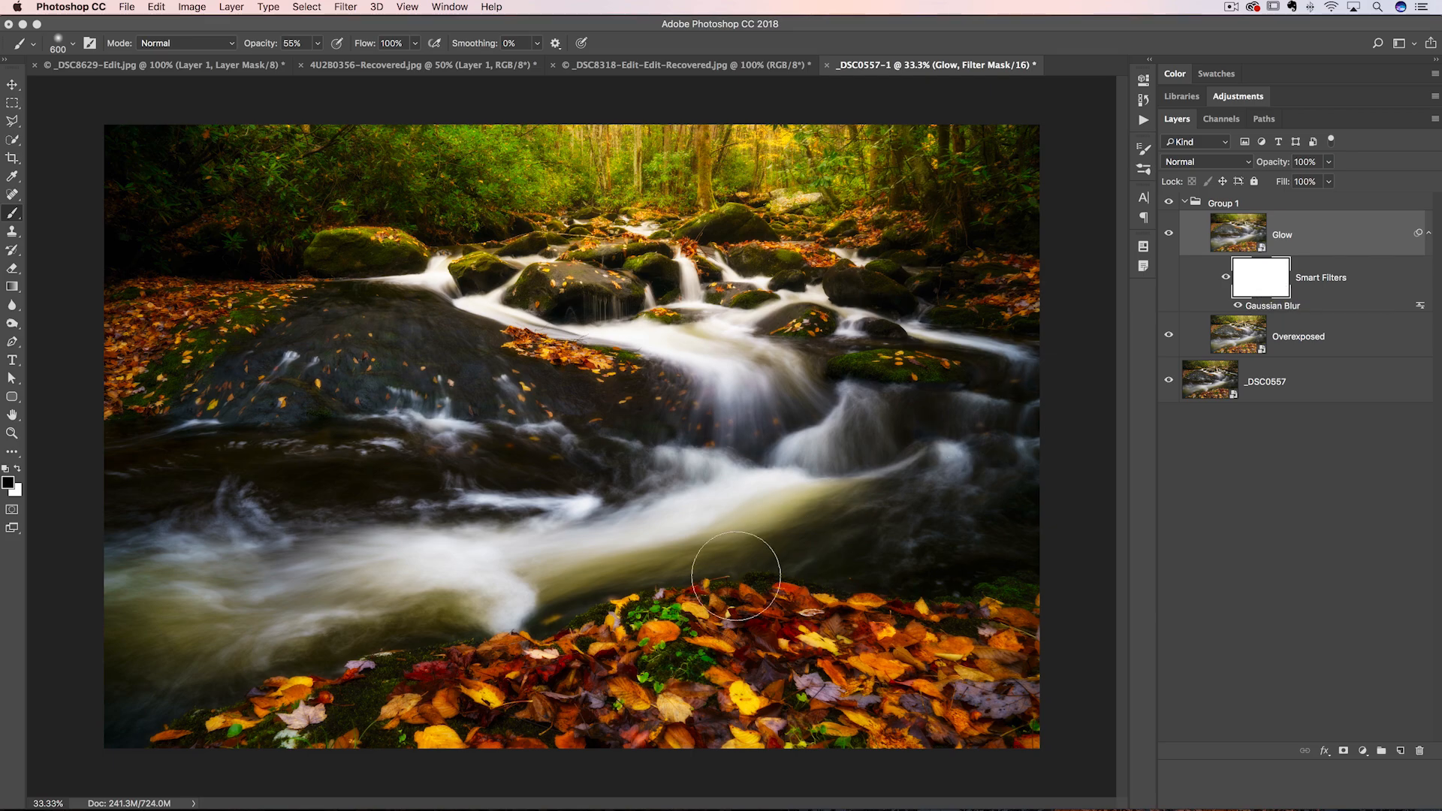
{"action": "left_click_drag", "start_coordinate": [624, 650], "coordinate": [464, 694]}
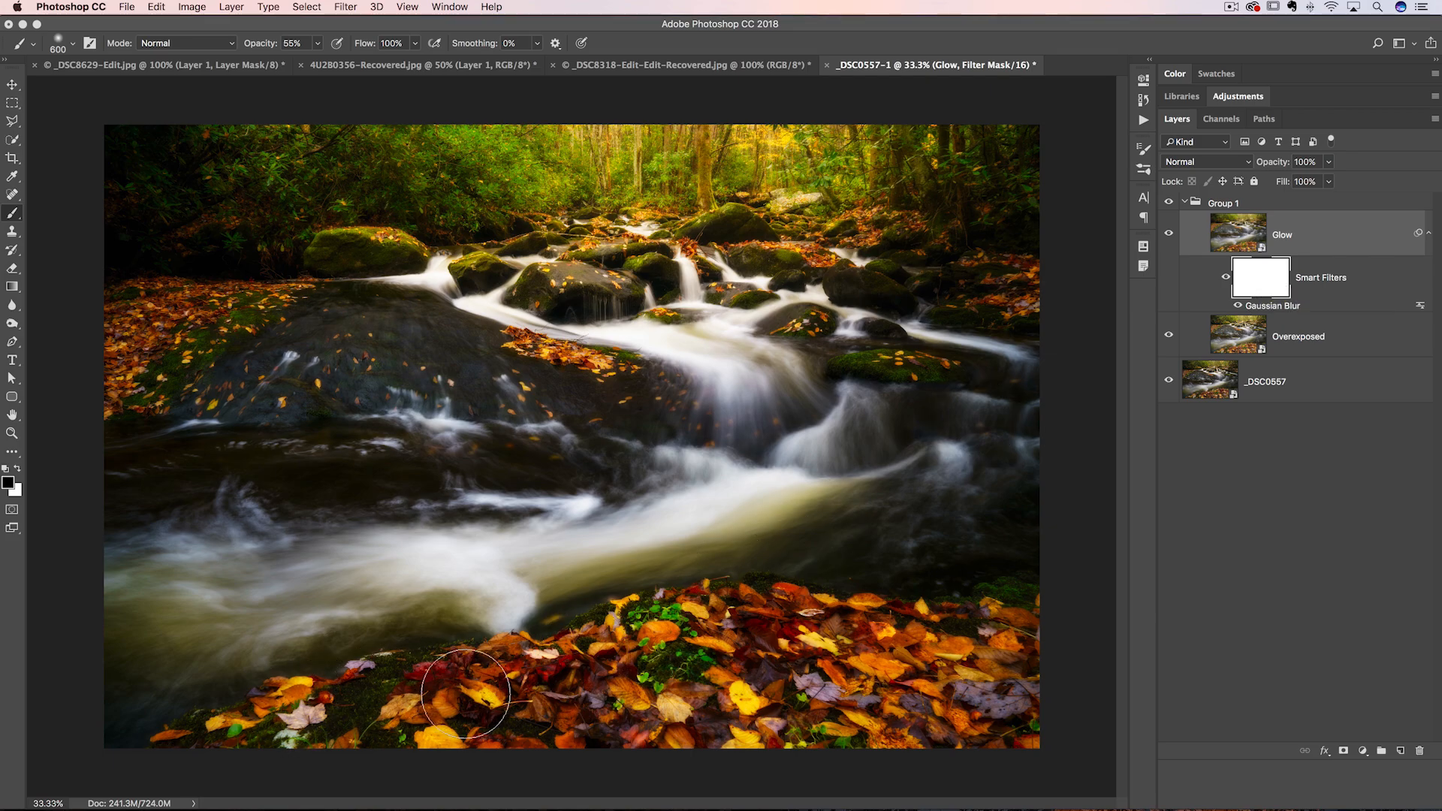
{"action": "left_click_drag", "start_coordinate": [266, 47], "coordinate": [589, 45]}
{"action": "mouse_move", "coordinate": [211, 710]}
{"action": "left_mouse_down"}
{"action": "mouse_move", "coordinate": [659, 695]}
{"action": "mouse_move", "coordinate": [596, 645]}
{"action": "mouse_move", "coordinate": [866, 630]}
{"action": "left_mouse_up"}
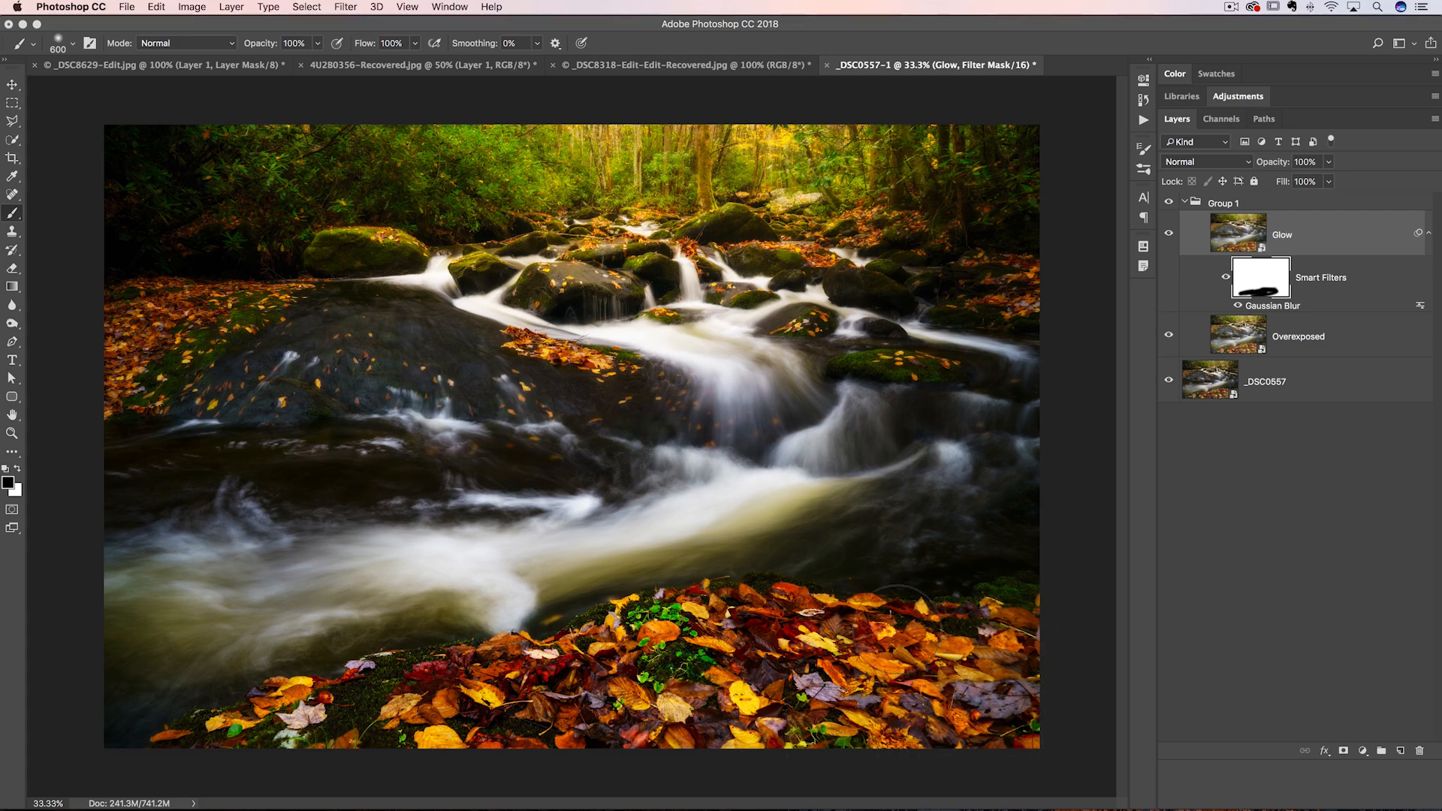
{"action": "left_click_drag", "start_coordinate": [800, 691], "coordinate": [1055, 664]}
- Set the blend mode of Group 1 to Pass Through and its opacity to 100%
{"action": "left_click", "coordinate": [1244, 238]}
{"action": "key", "text": "super+plus"}
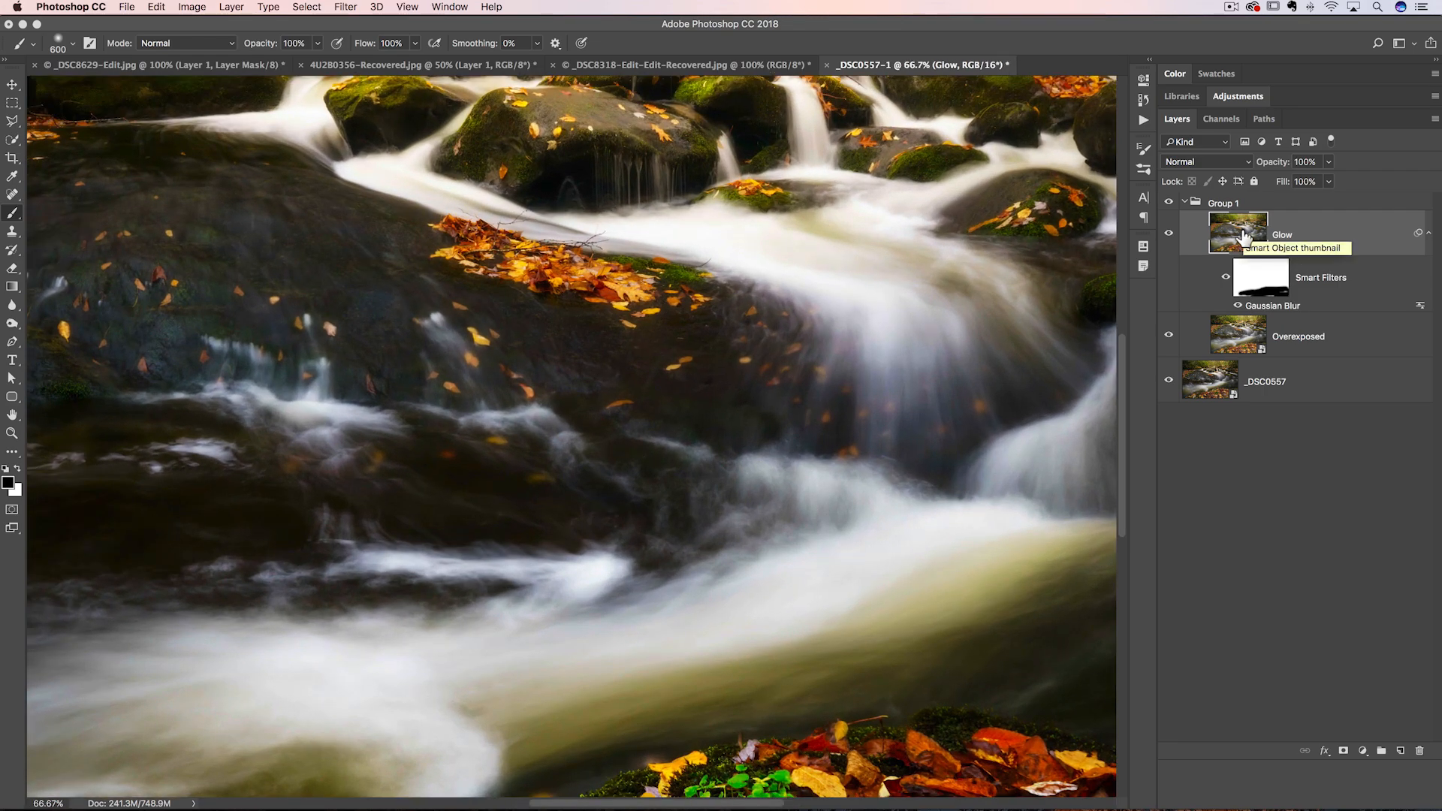
{"action": "left_click_drag", "start_coordinate": [563, 177], "coordinate": [686, 422]}
{"action": "left_click_drag", "start_coordinate": [1024, 296], "coordinate": [929, 334]}
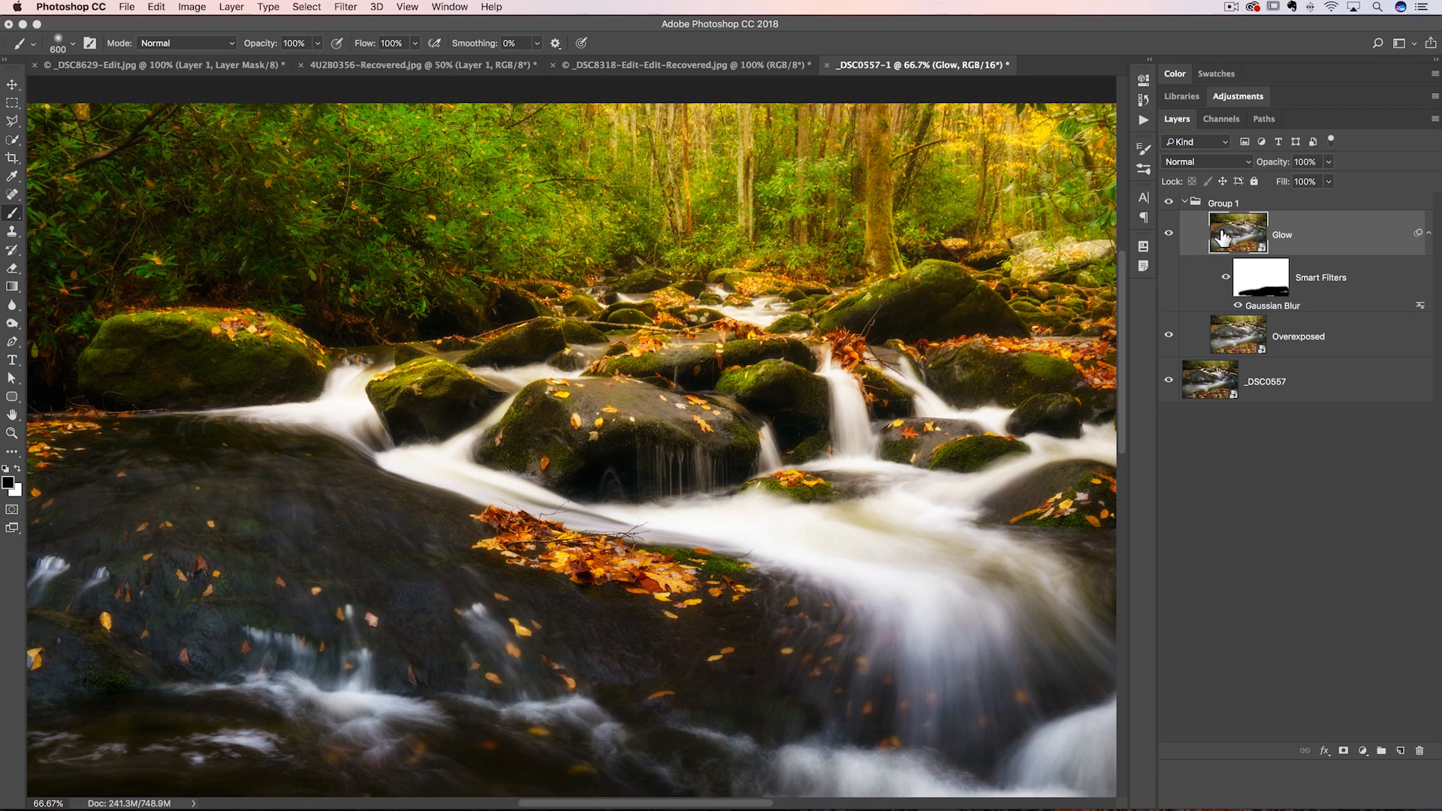
{"action": "left_click", "coordinate": [1217, 203]}
{"action": "left_click", "coordinate": [1211, 163]}
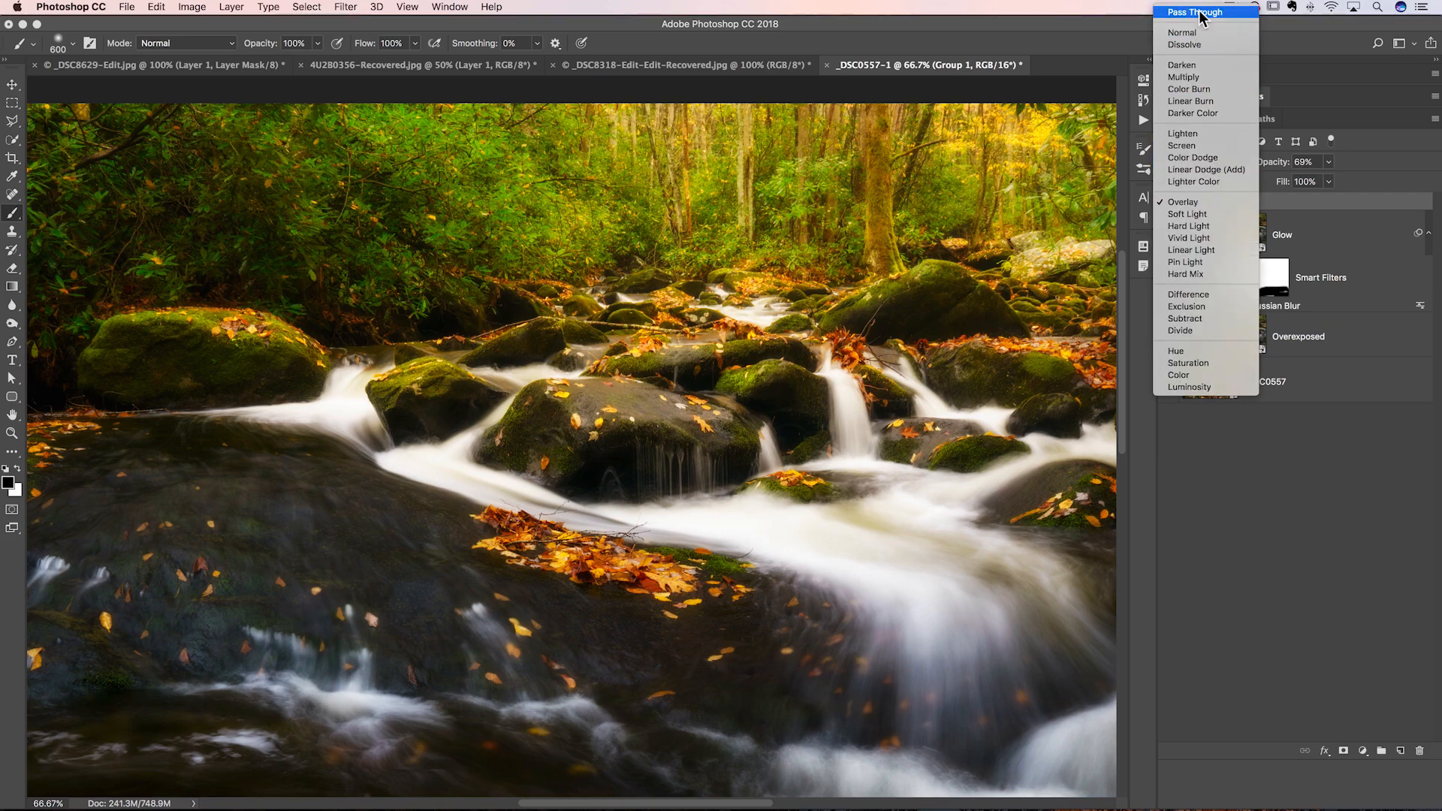
{"action": "left_click", "coordinate": [1201, 14]}
{"action": "left_click_drag", "start_coordinate": [1268, 167], "coordinate": [1300, 166]}
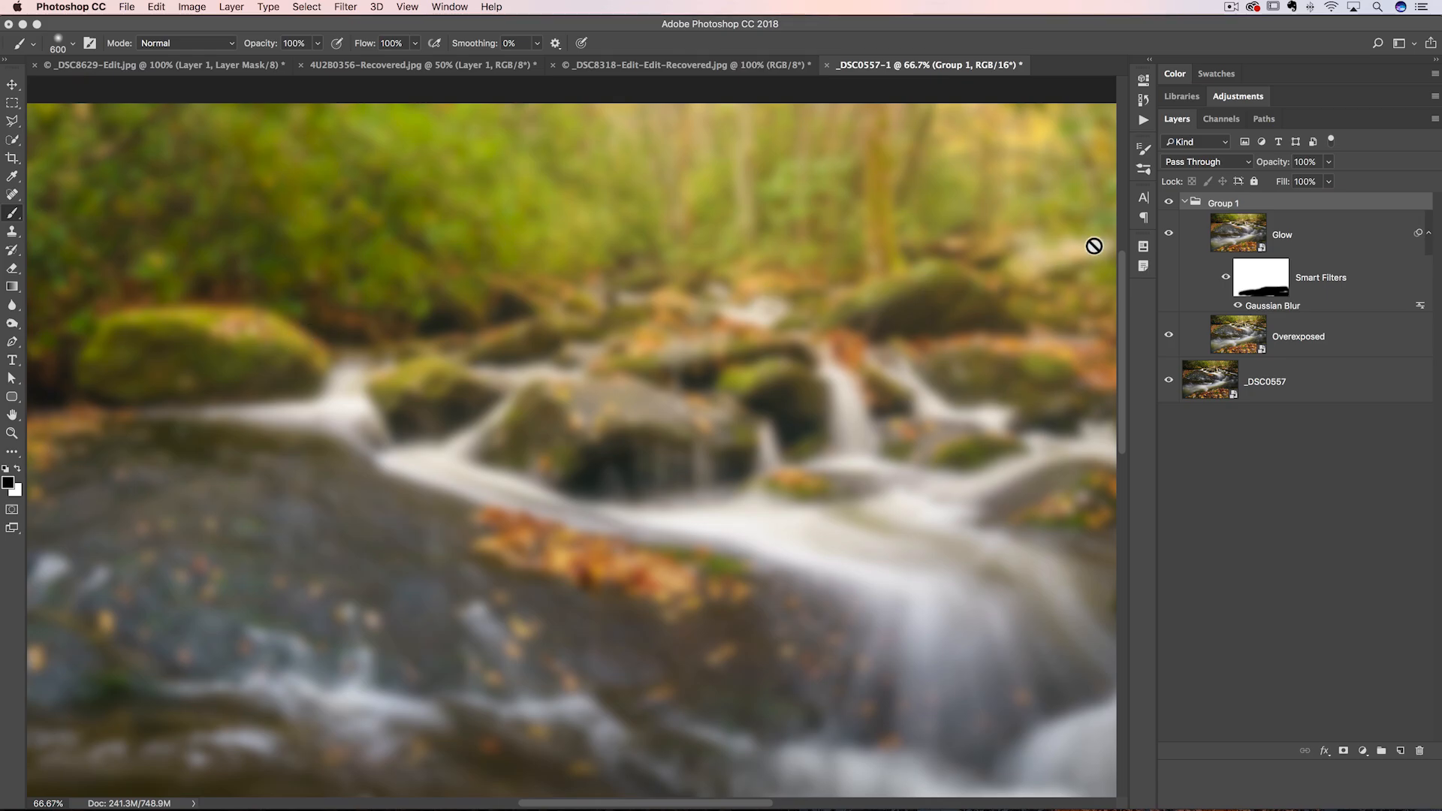
- Set the blend mode of Group 1 to Overlay and its opacity to 66%
{"action": "left_click", "coordinate": [1232, 164]}
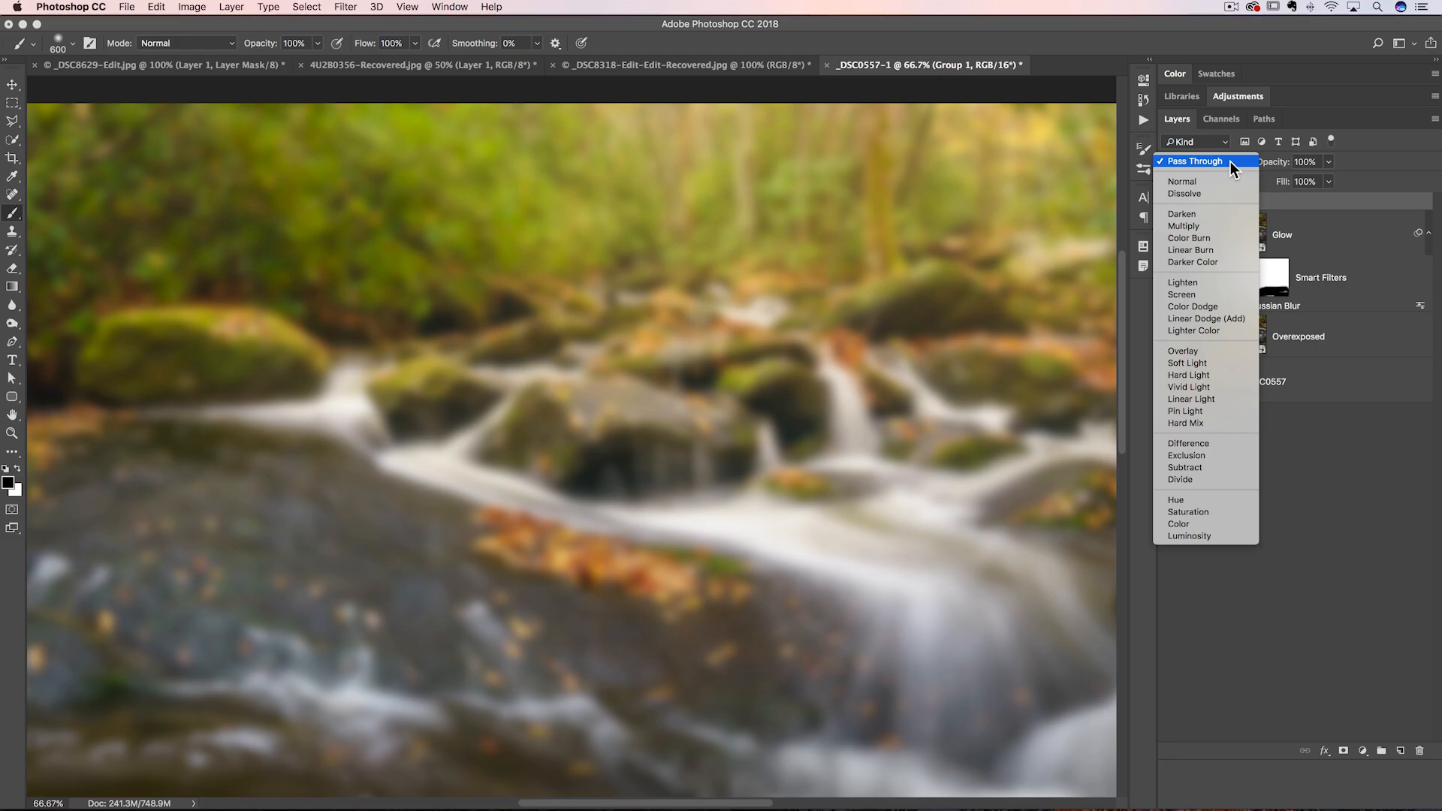
{"action": "left_click", "coordinate": [1194, 351]}
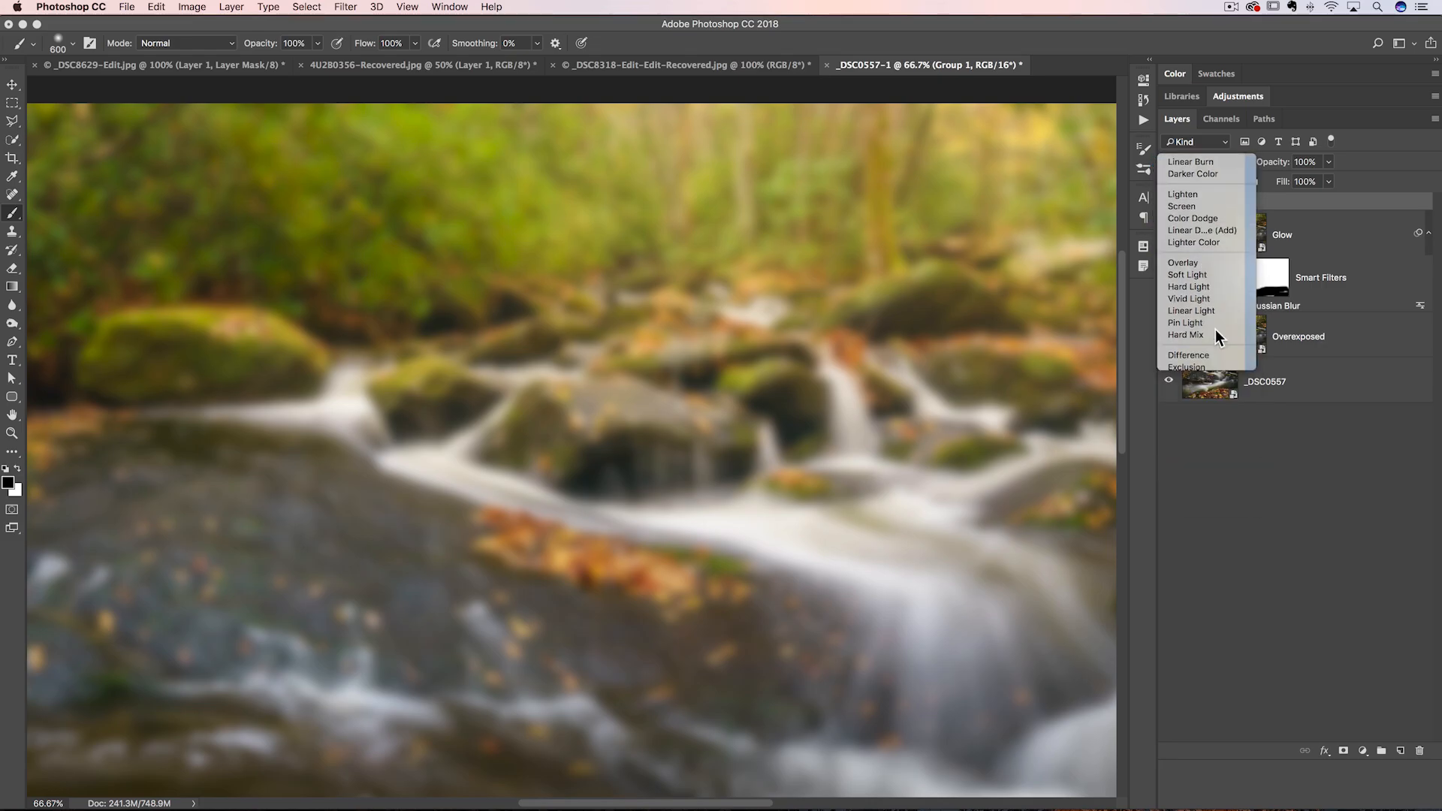
{"action": "mouse_move", "coordinate": [1277, 164]}
{"action": "left_mouse_down"}
{"action": "mouse_move", "coordinate": [1217, 172]}
{"action": "mouse_move", "coordinate": [1251, 171]}
{"action": "left_mouse_up"}
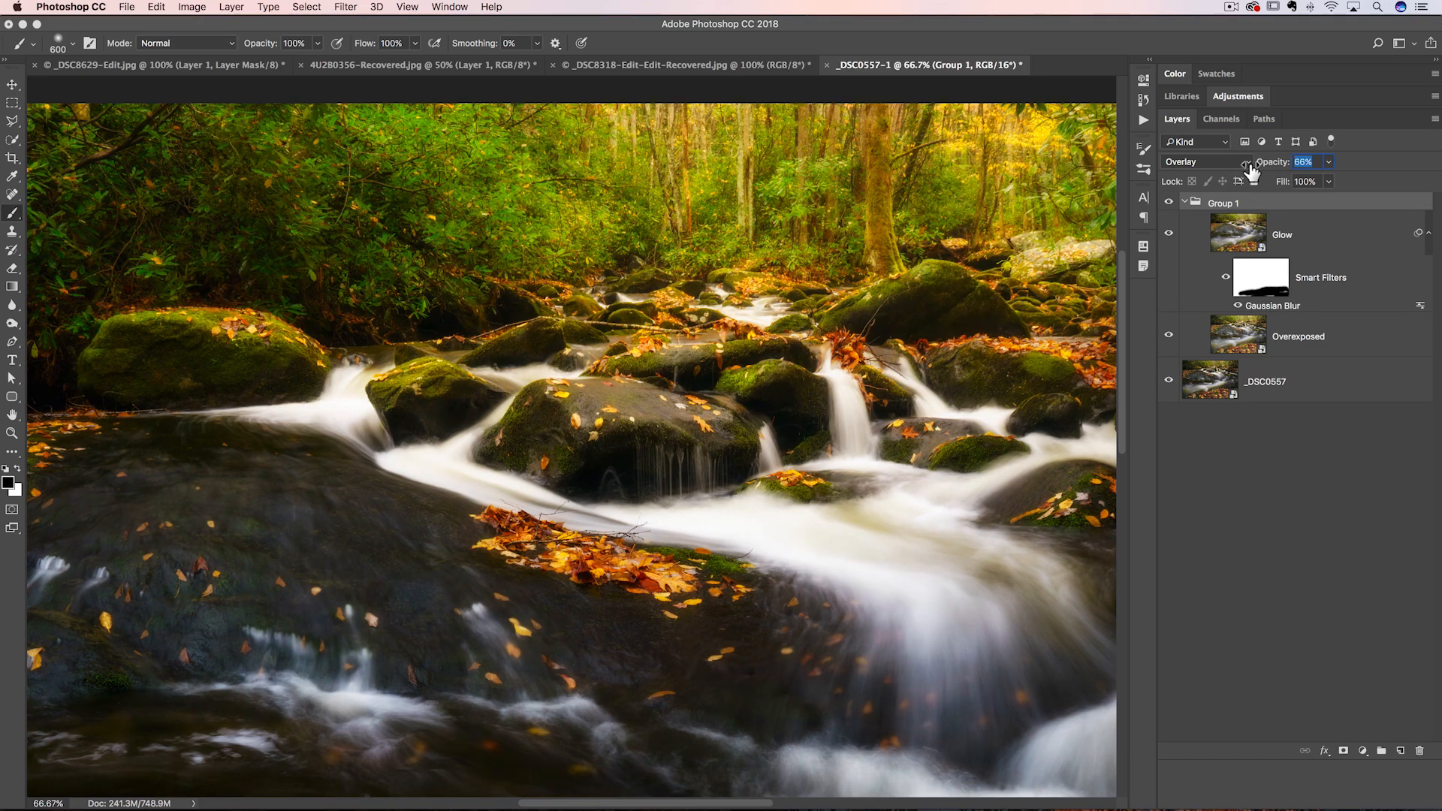
- Edit the Glow layer's Gaussian Blur smart filter, comparing radii such as 5.4 and 41.6 pixels, and apply a strong blur
{"action": "left_click", "coordinate": [1241, 238]}
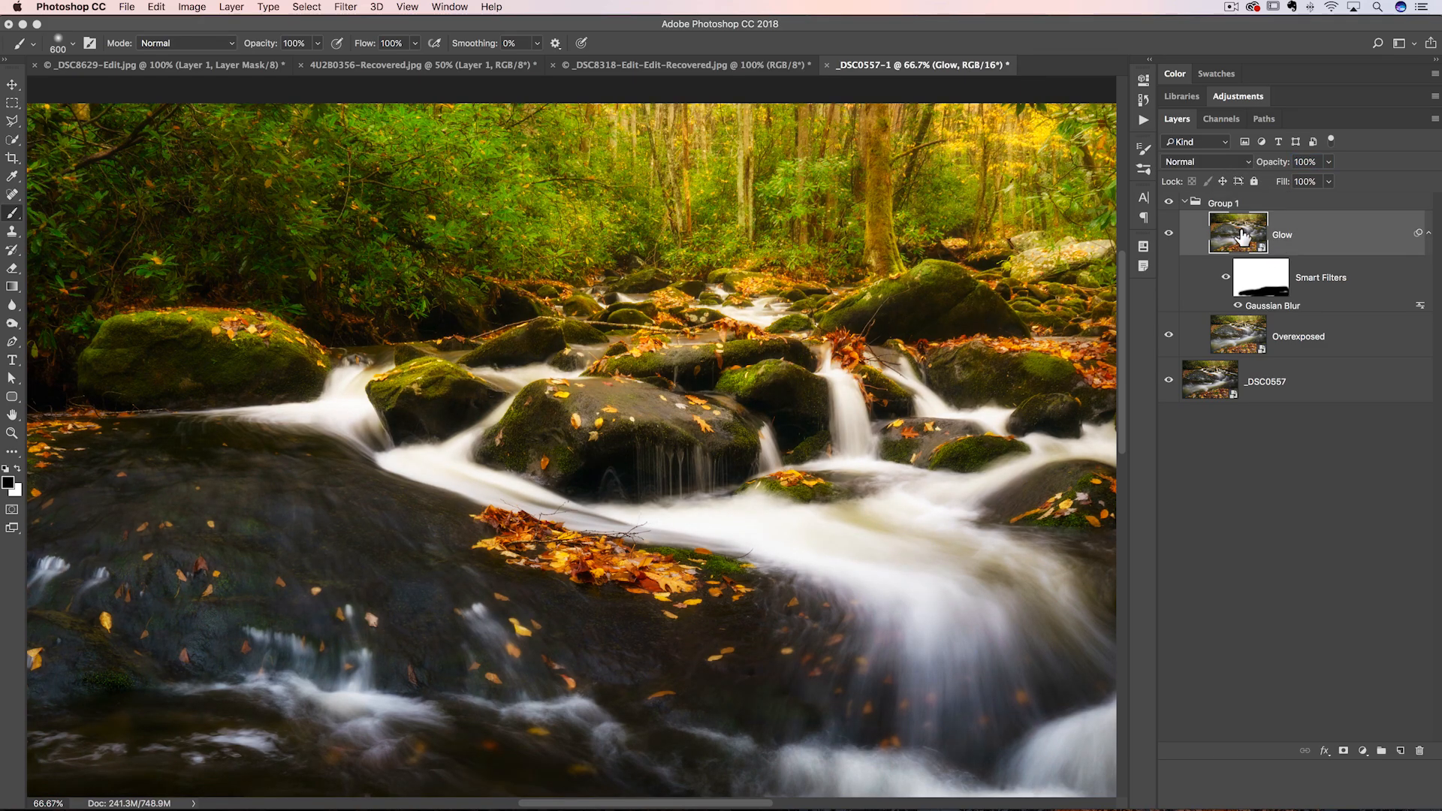
{"action": "double_click", "coordinate": [1267, 307]}
{"action": "left_click_drag", "start_coordinate": [909, 119], "coordinate": [1127, 109]}
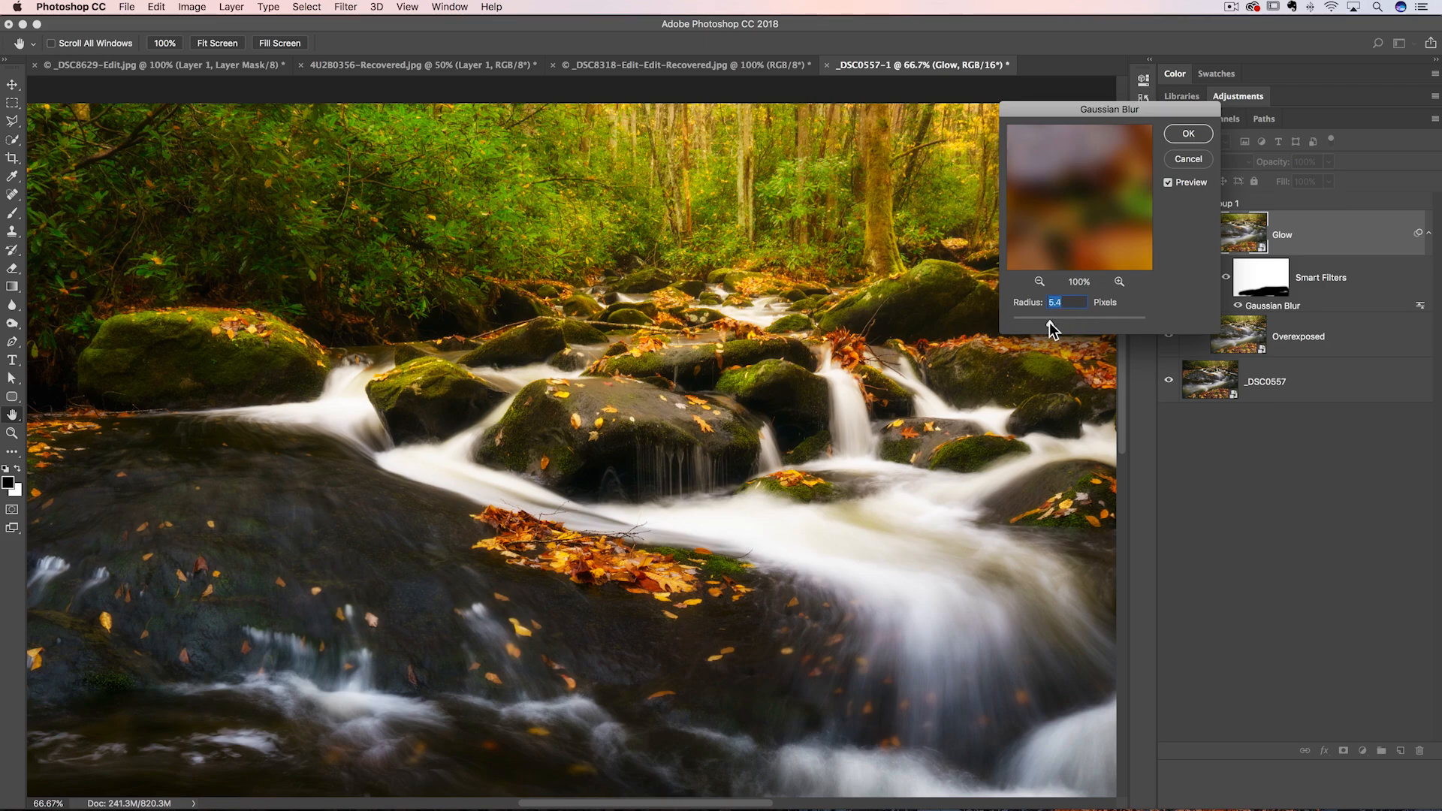
{"action": "left_click_drag", "start_coordinate": [1049, 322], "coordinate": [1047, 323]}
{"action": "left_click_drag", "start_coordinate": [1091, 322], "coordinate": [1061, 321]}
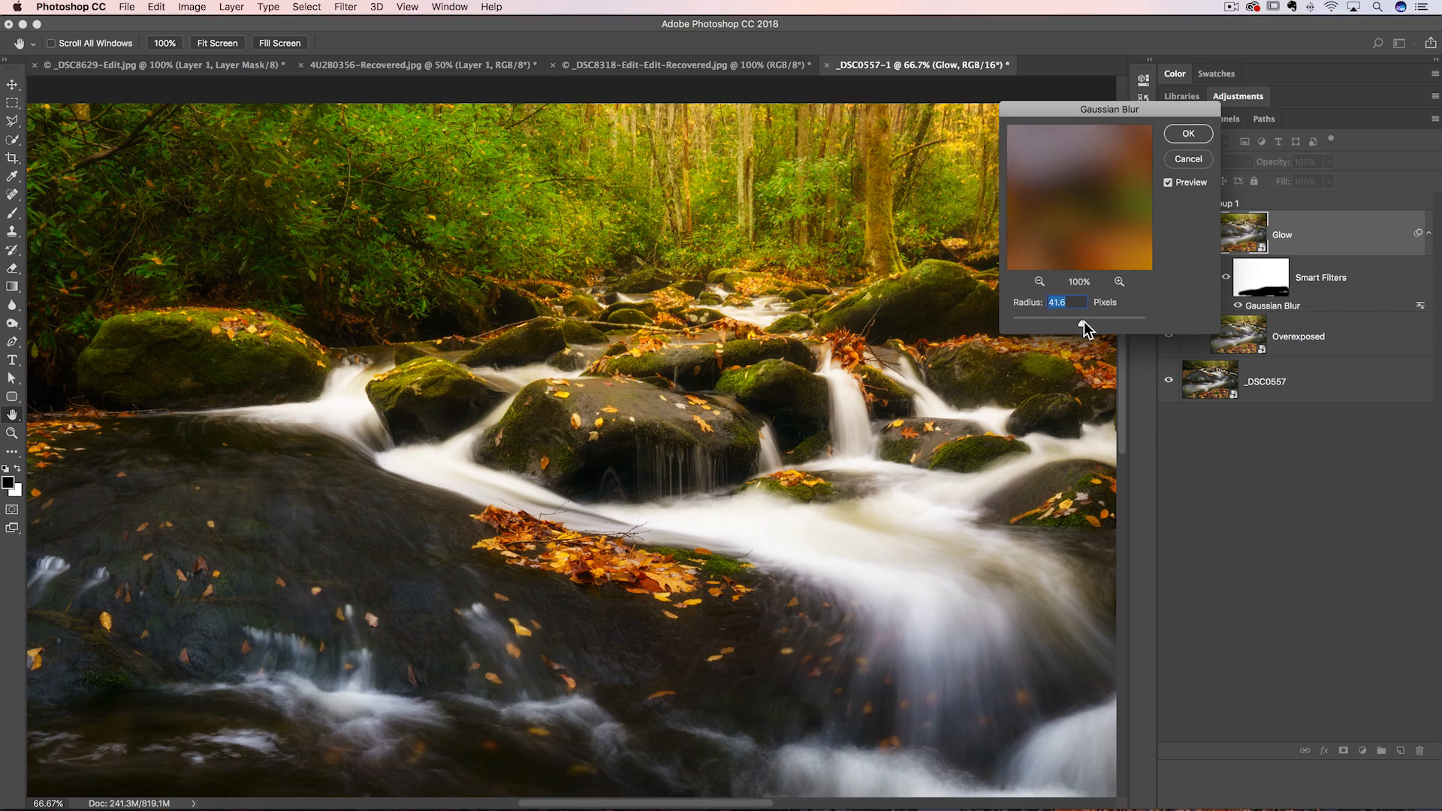
{"action": "left_click_drag", "start_coordinate": [1077, 322], "coordinate": [1079, 322]}
{"action": "left_click", "coordinate": [1192, 133]}
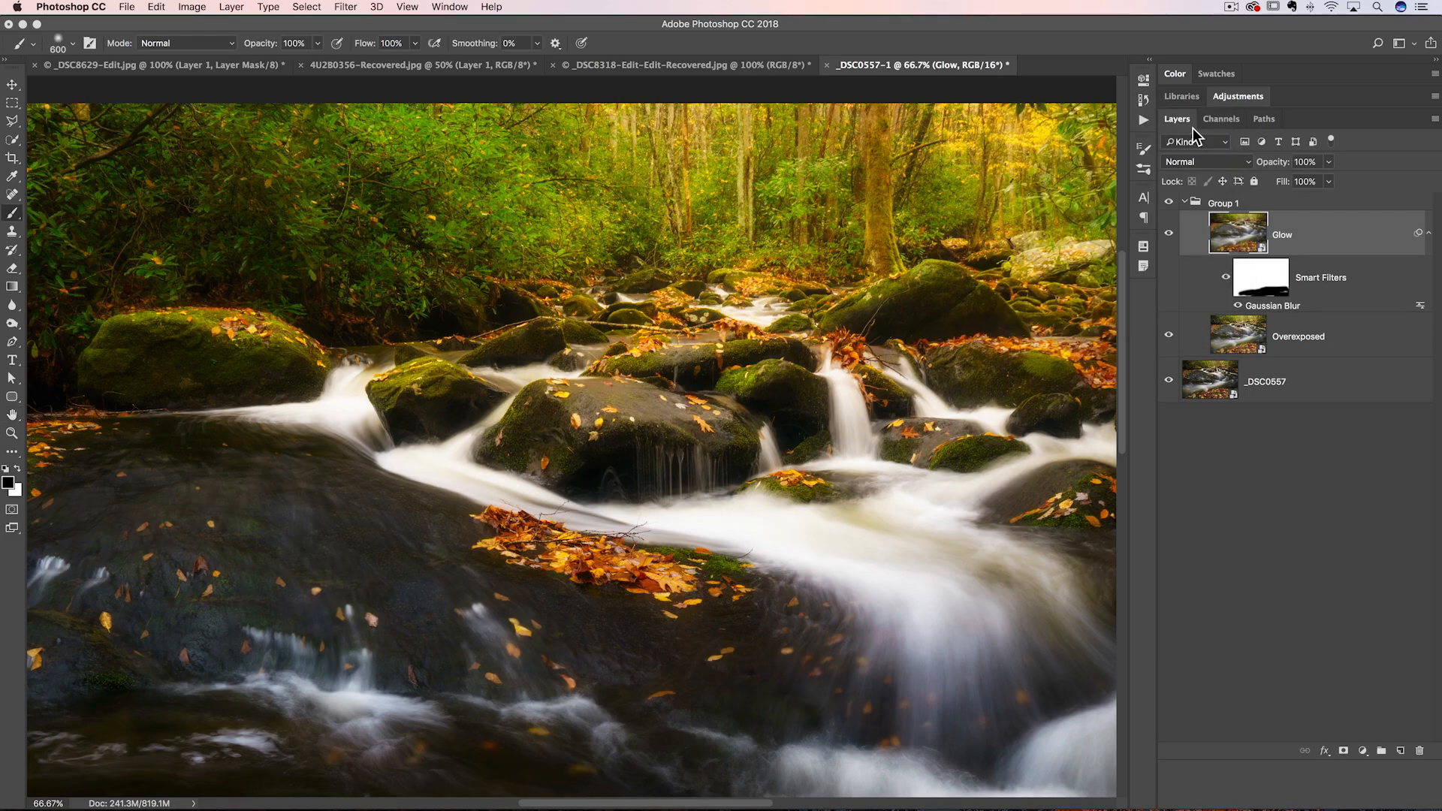
- Compare the whole photo with and without the glow by hiding and showing Group 1, leaving the group selected and visible
{"action": "key", "text": "super+minus"}
{"action": "key", "text": "super+minus"}
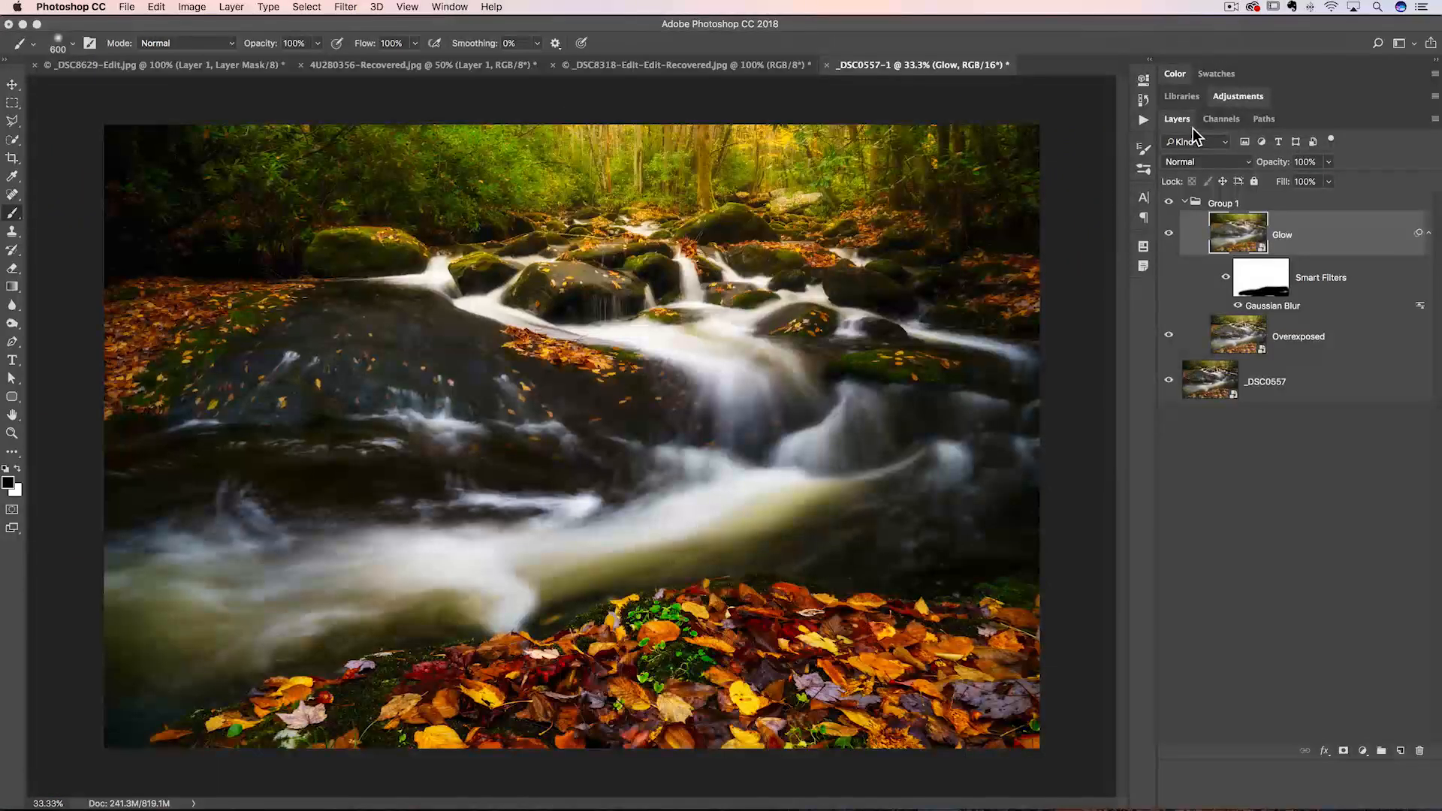
{"action": "left_click", "coordinate": [1169, 203]}
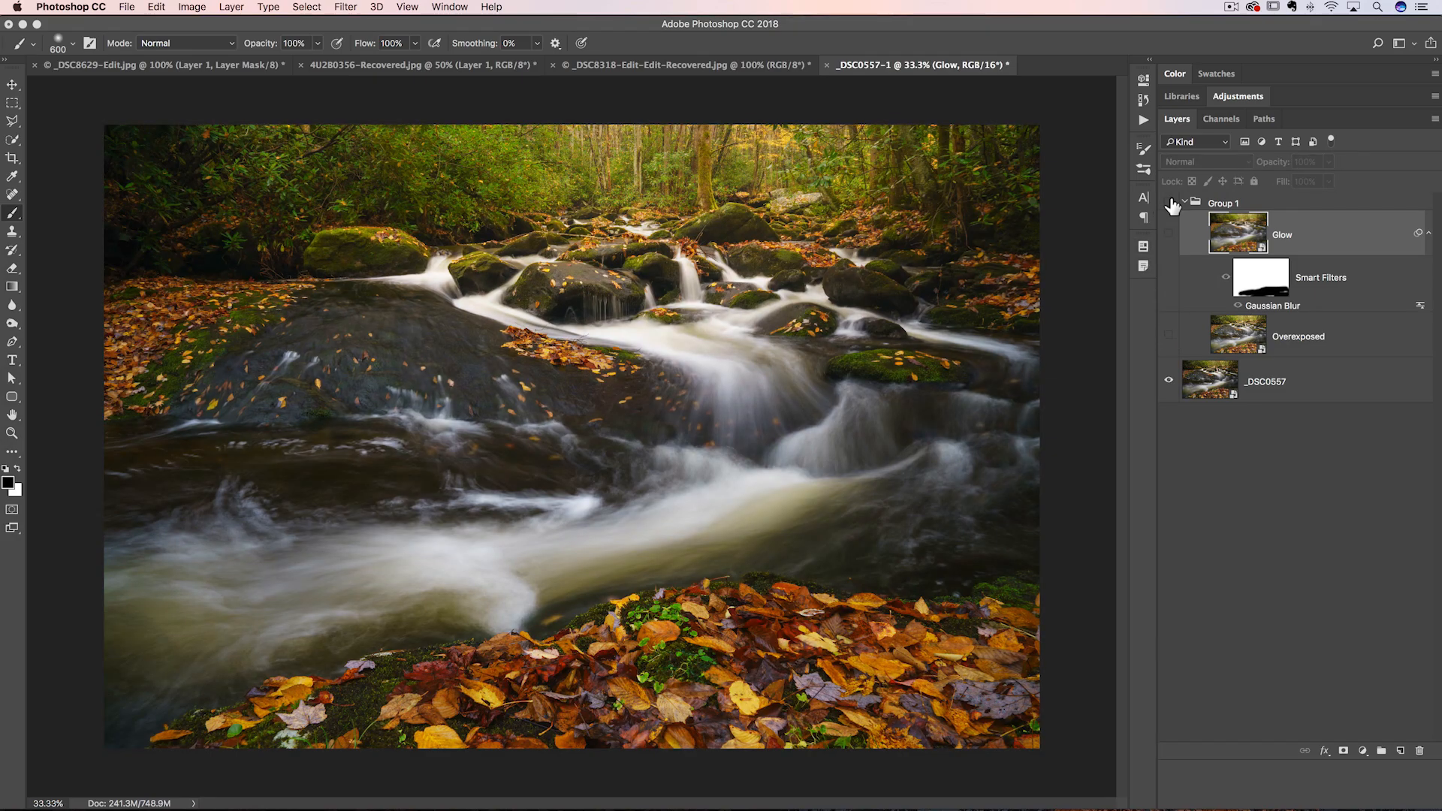
{"action": "left_click", "coordinate": [1169, 234]}
{"action": "left_click", "coordinate": [1169, 336]}
{"action": "left_click", "coordinate": [1178, 206]}
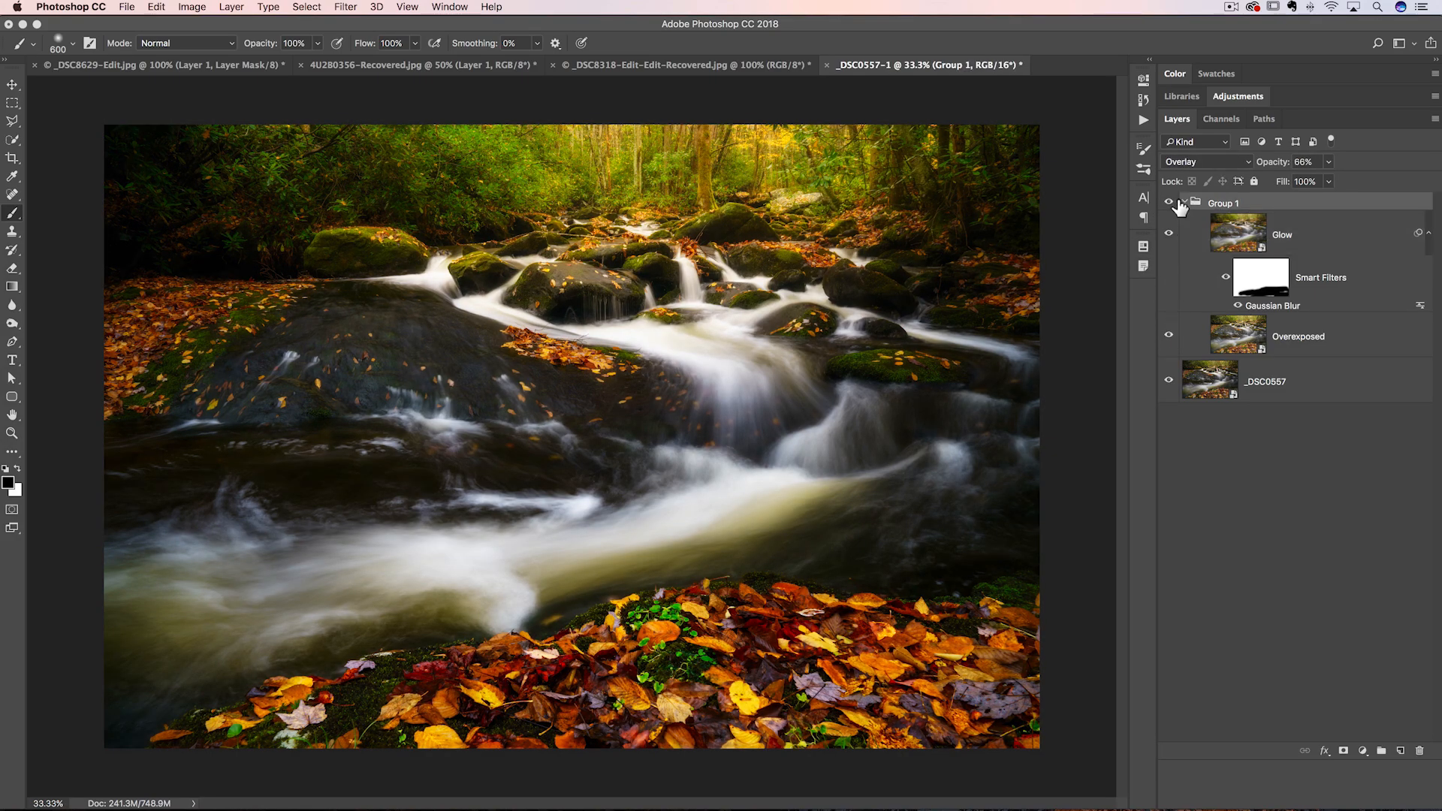
{"action": "left_click", "coordinate": [1169, 204]}
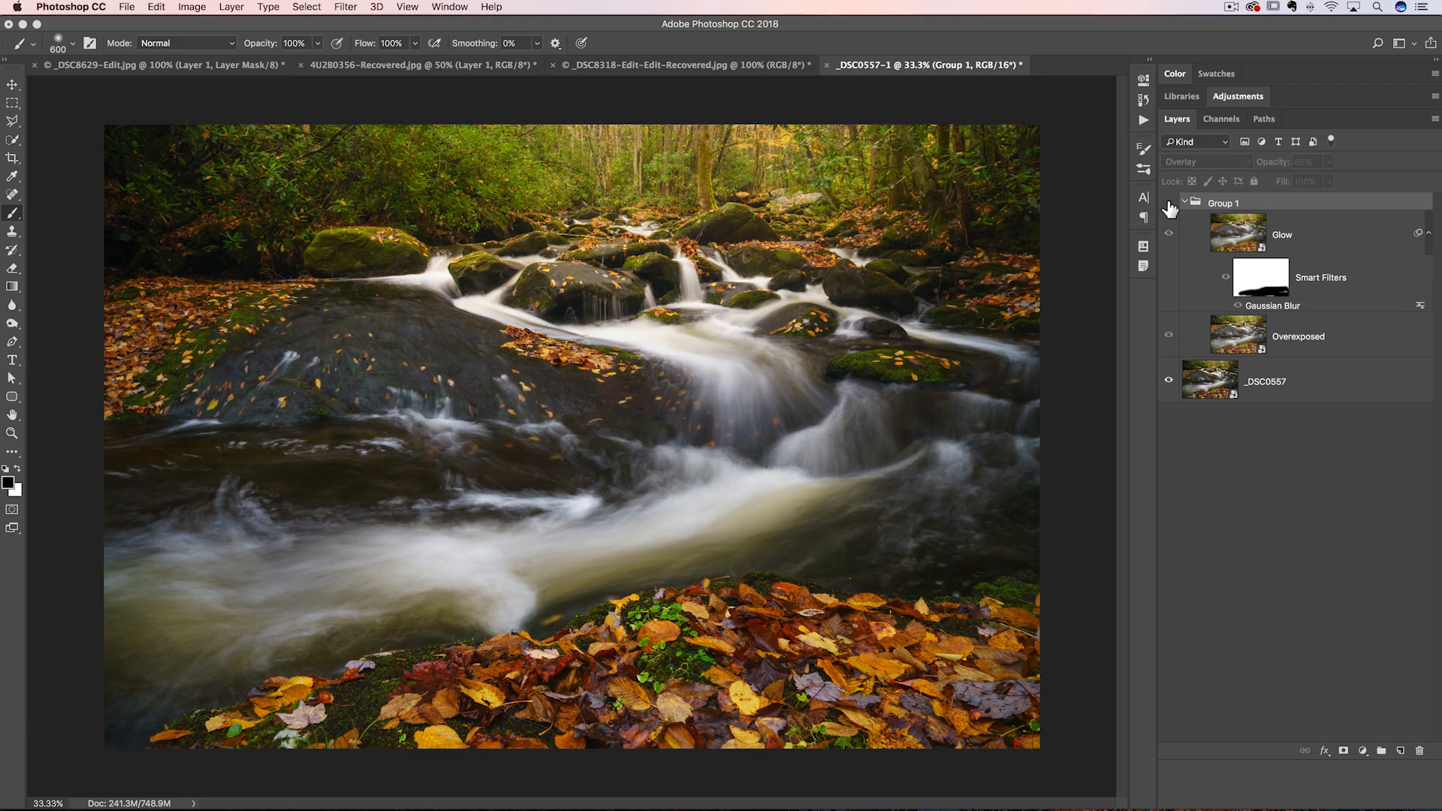
{"action": "left_click", "coordinate": [1169, 203]}
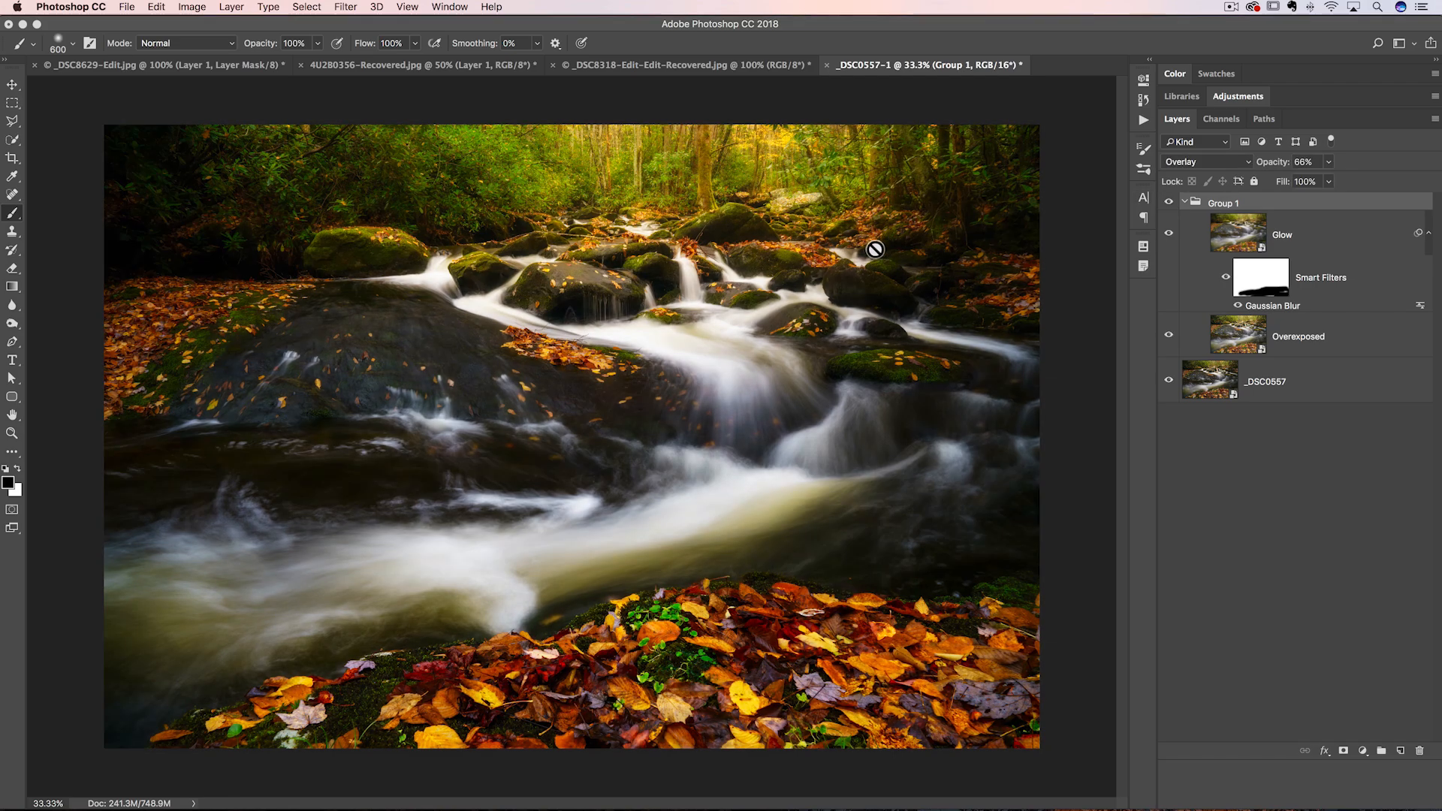